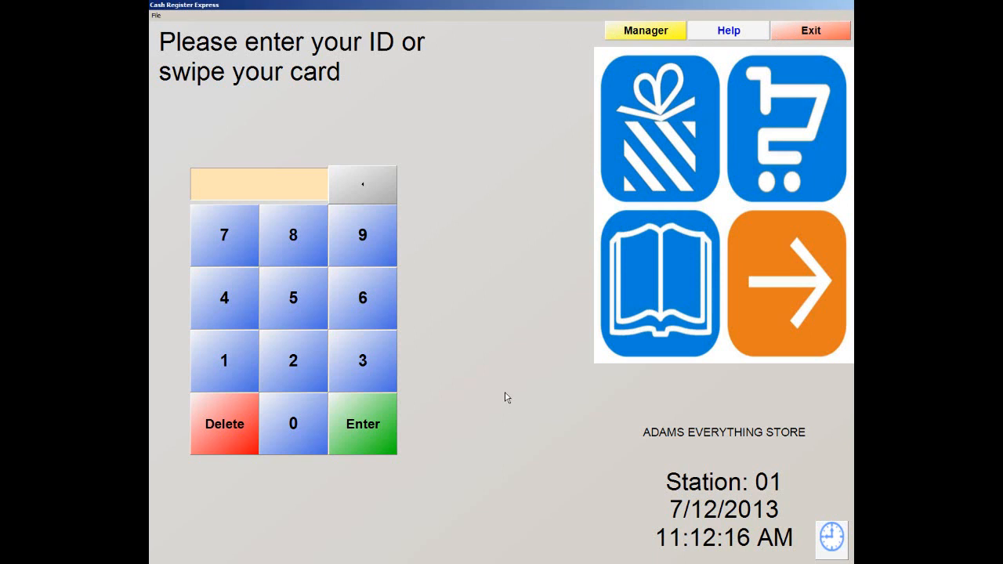
# Step: Log in as manager with the administrator password and cashier ID to reach the Manager menu
pyautogui.click(637, 33)
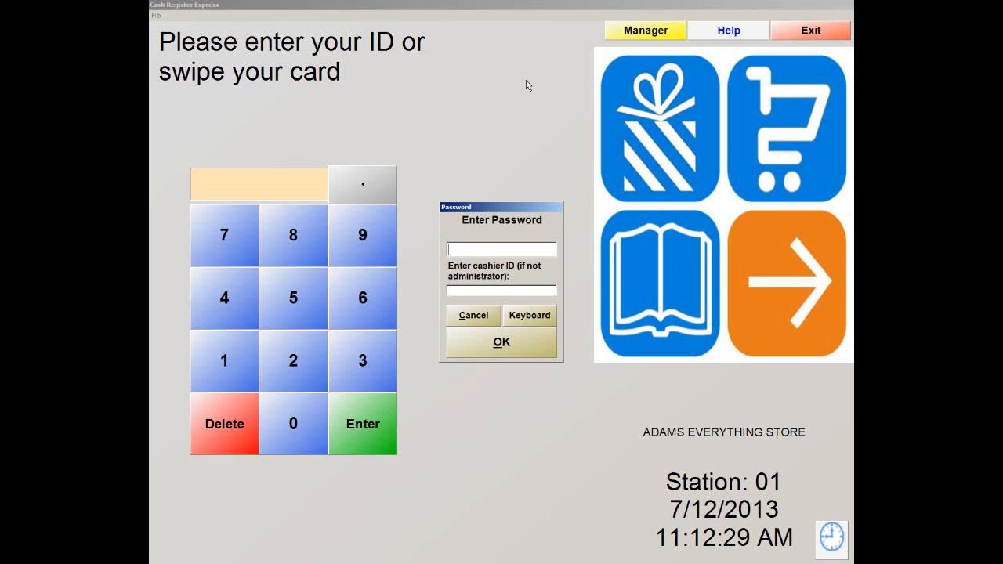
pyautogui.write('*****')
pyautogui.press('Tab')
pyautogui.write('**')
pyautogui.click(503, 343)
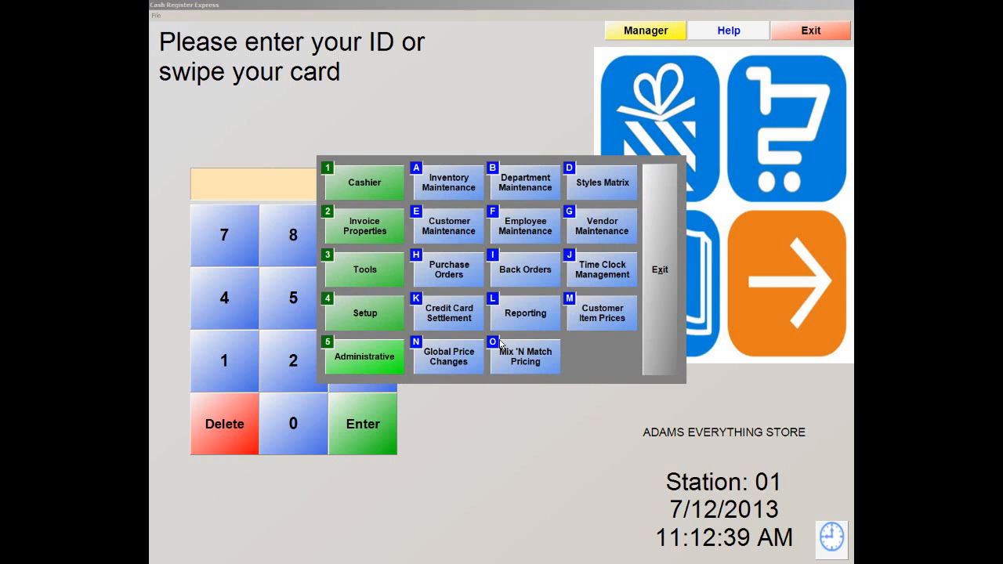
# Step: Open Department Maintenance from Administrative, look up existing departments, then close the list
pyautogui.click(358, 361)
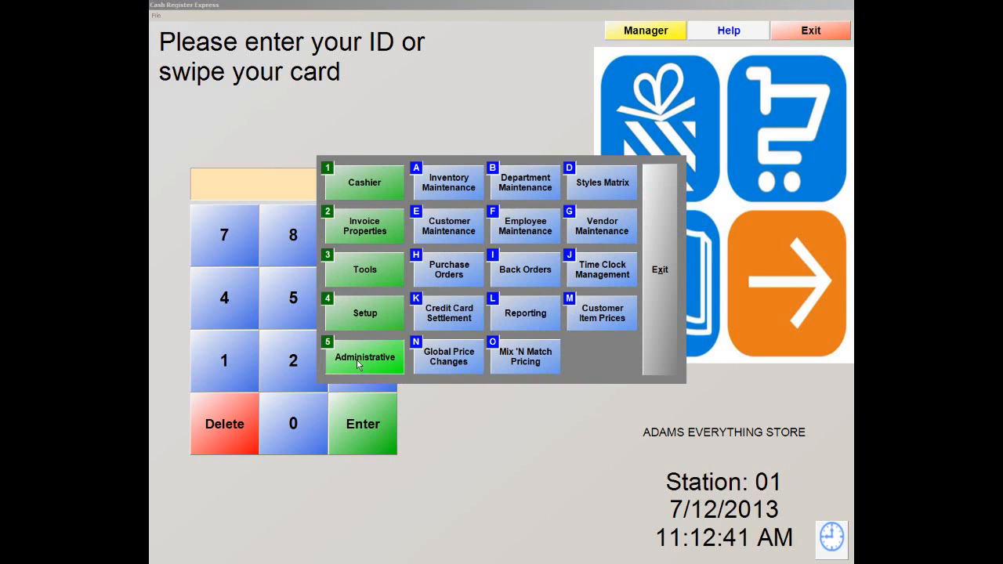
pyautogui.click(531, 185)
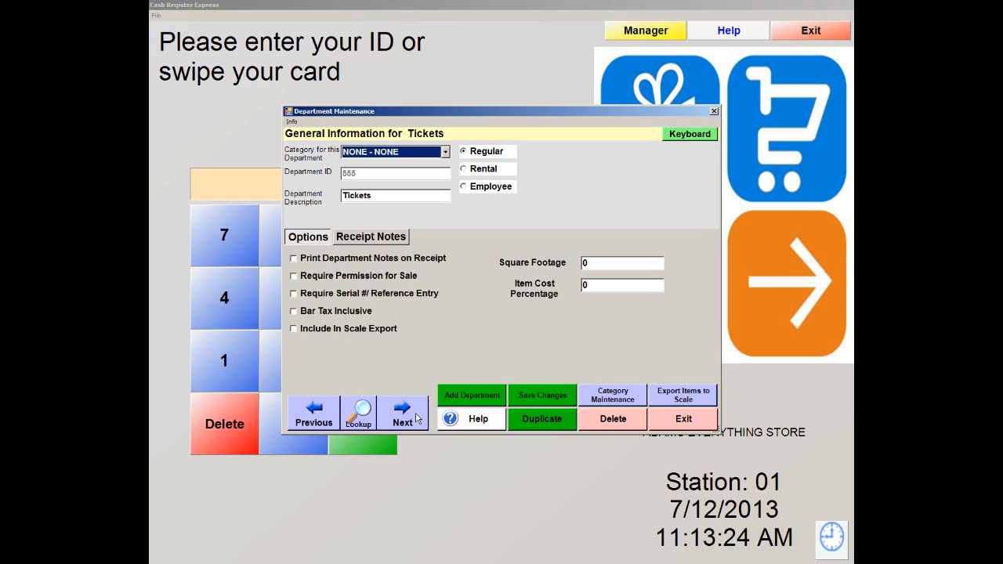
pyautogui.click(359, 415)
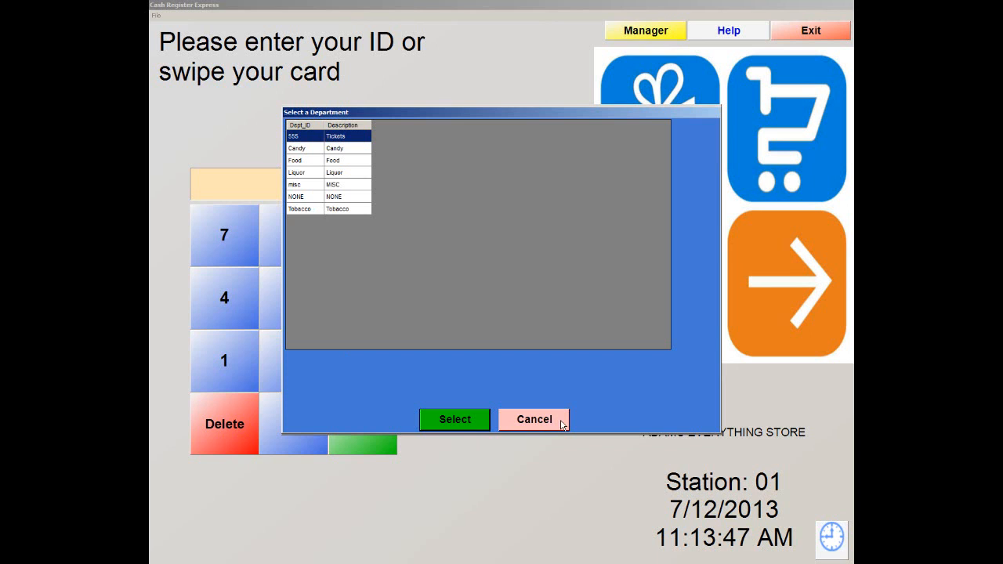
pyautogui.click(529, 422)
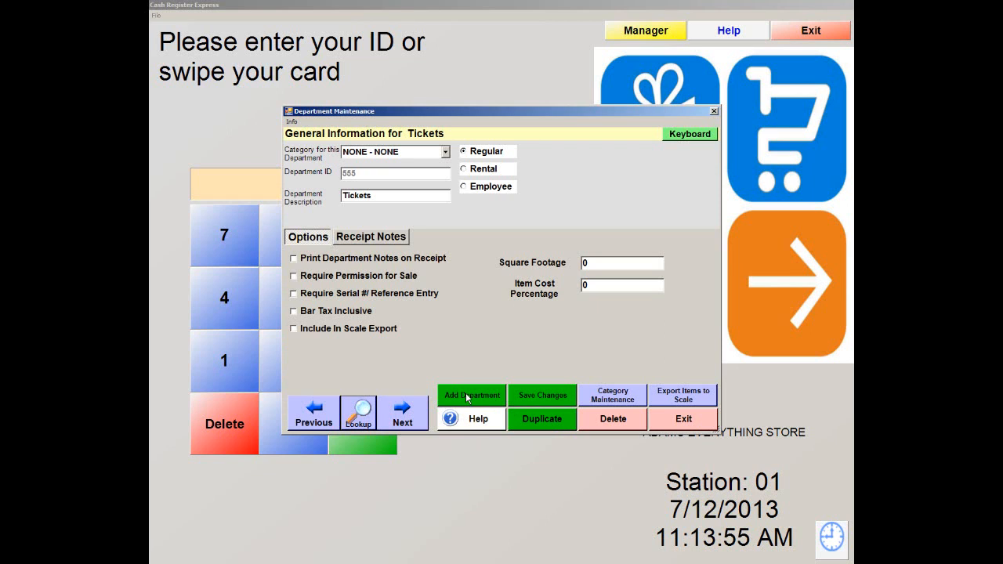
# Step: Add a department with ID 'Drinks', save it, and decline adding another
pyautogui.click(467, 398)
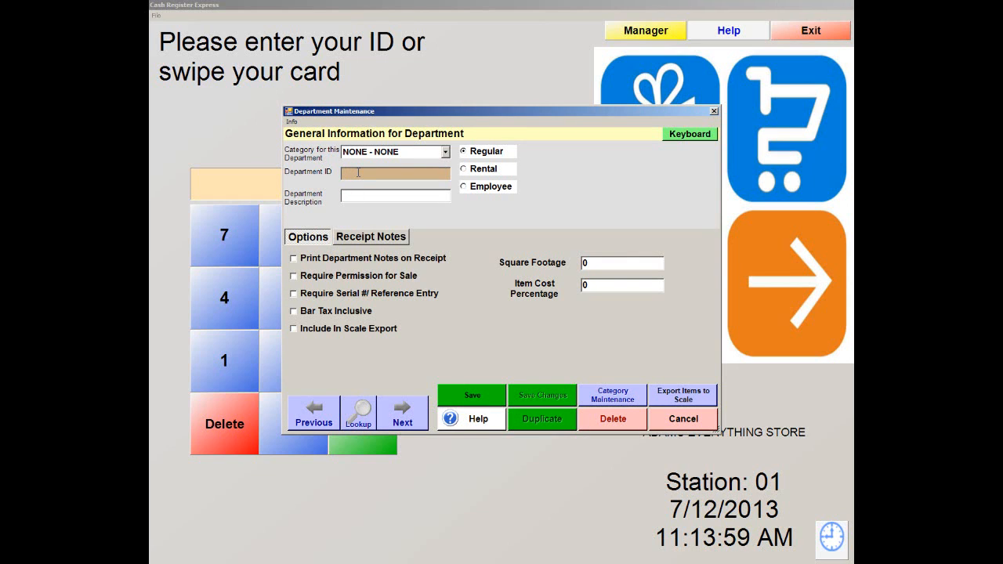
pyautogui.write('Dr')
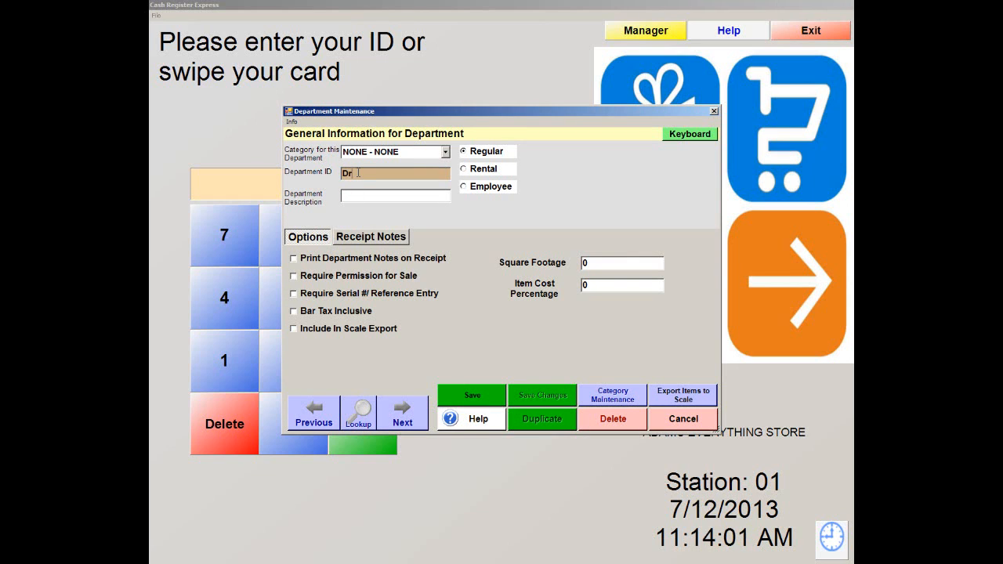
pyautogui.write('inks')
pyautogui.press('Tab')
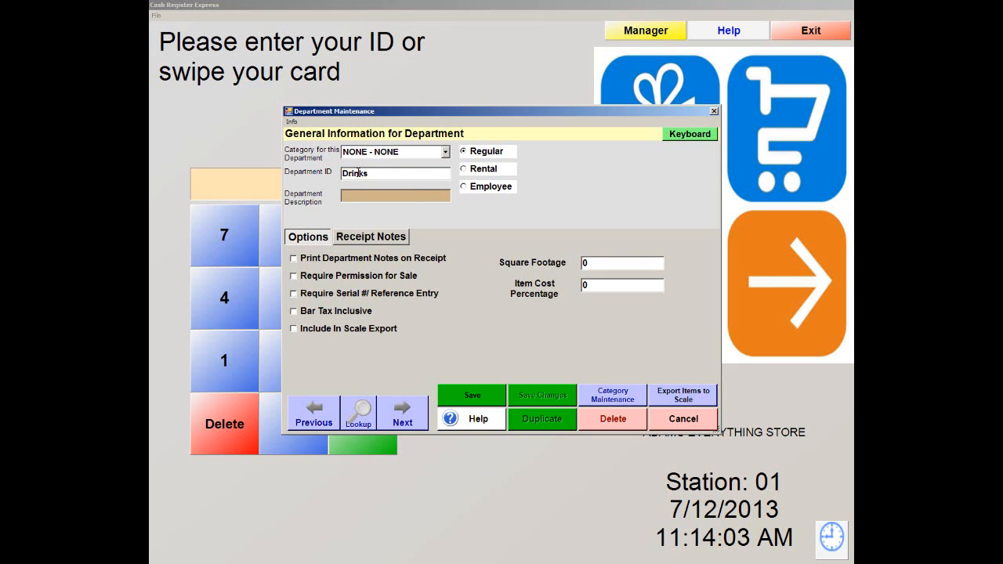
pyautogui.write('Drinks')
pyautogui.click(472, 396)
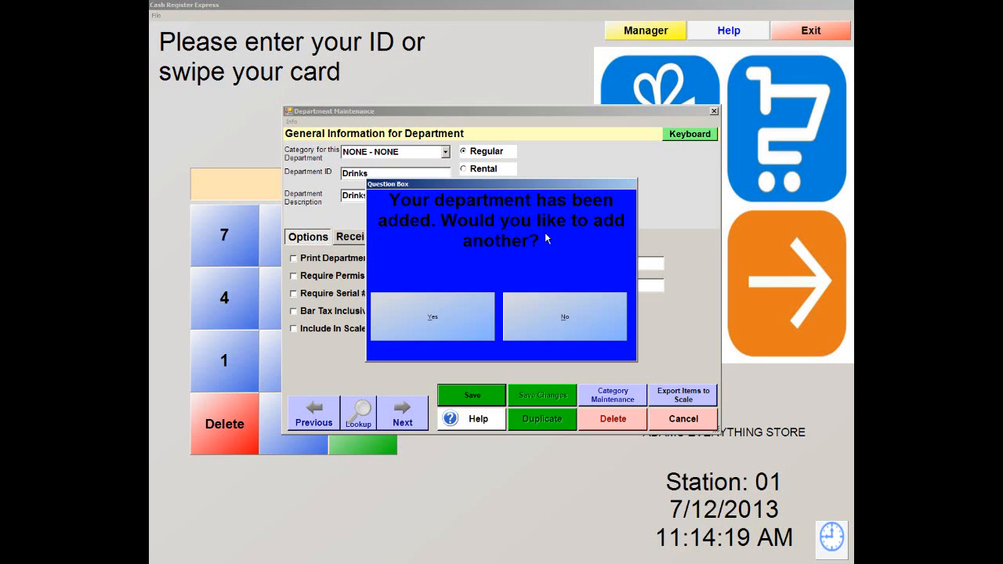
pyautogui.click(546, 328)
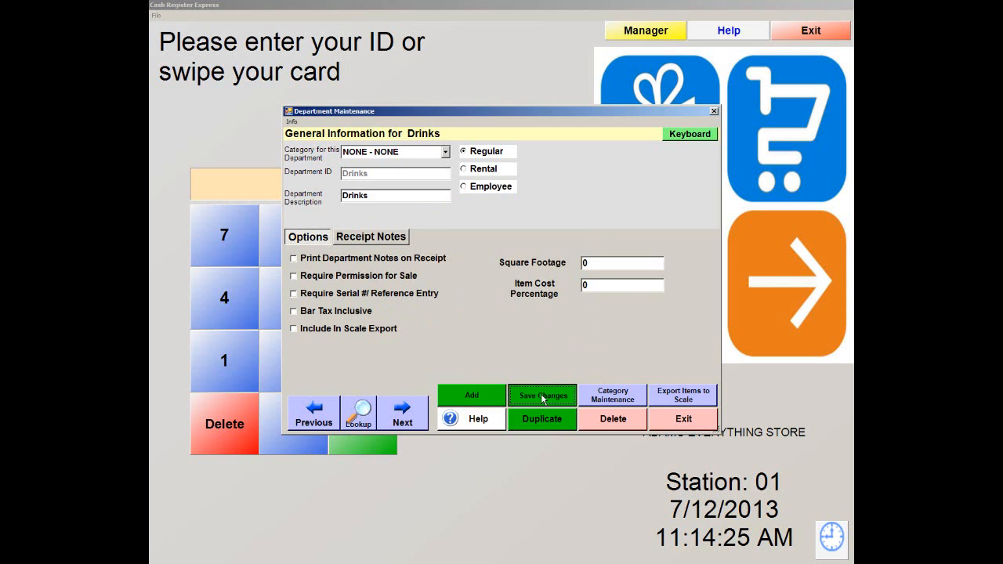
pyautogui.click(543, 396)
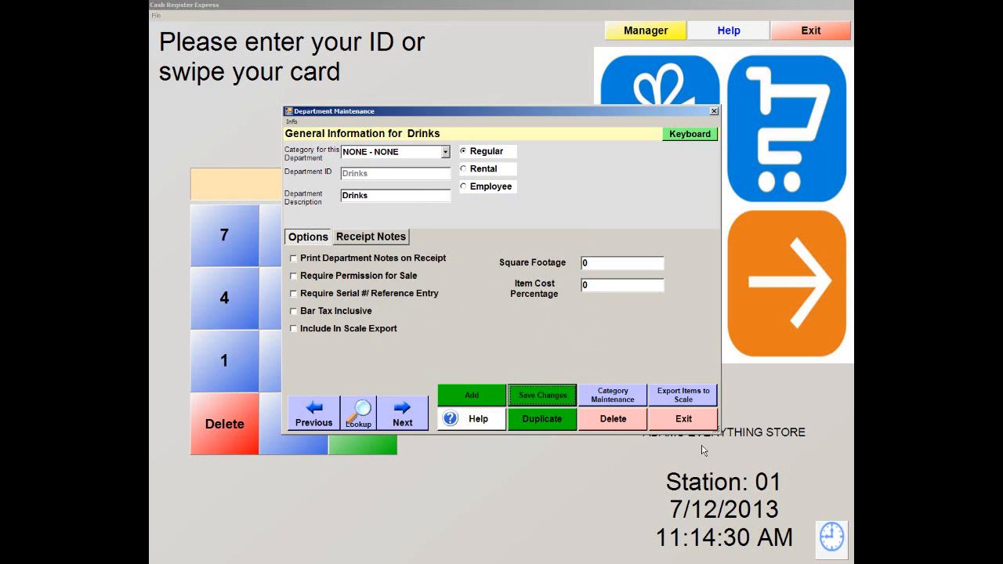
# Step: Leave Department Maintenance, open Inventory Maintenance, and browse then cancel the inventory search
pyautogui.click(693, 422)
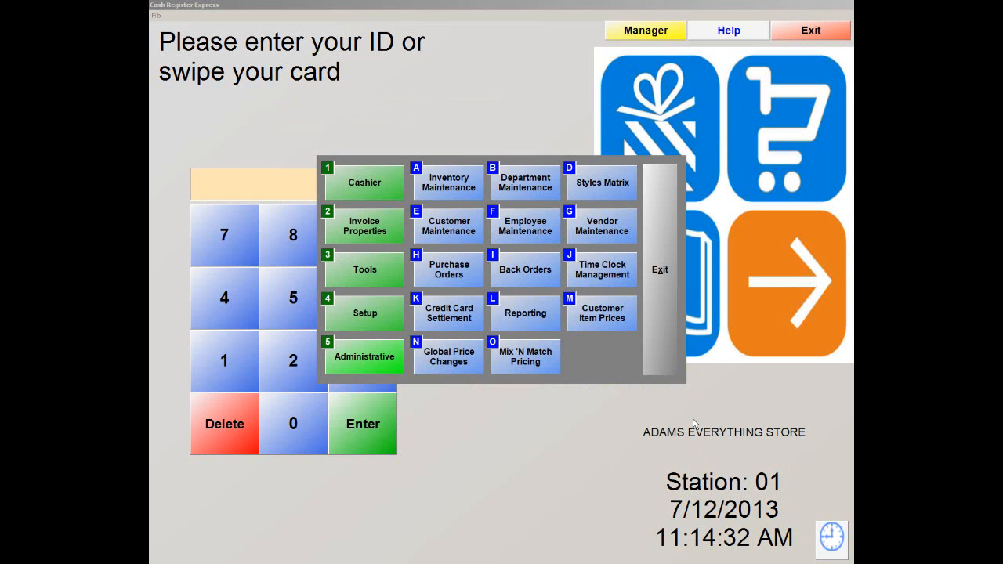
pyautogui.click(348, 359)
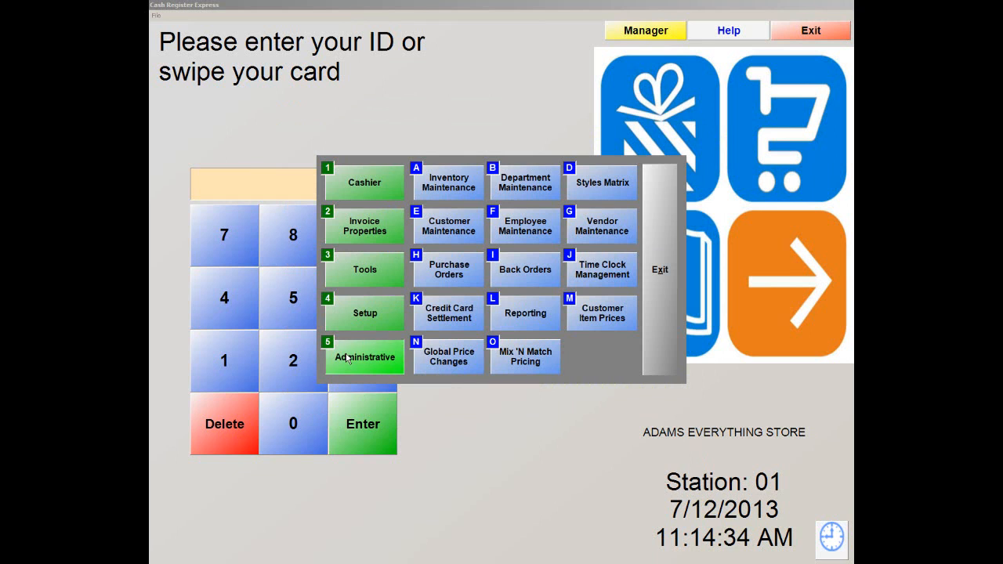
pyautogui.click(435, 190)
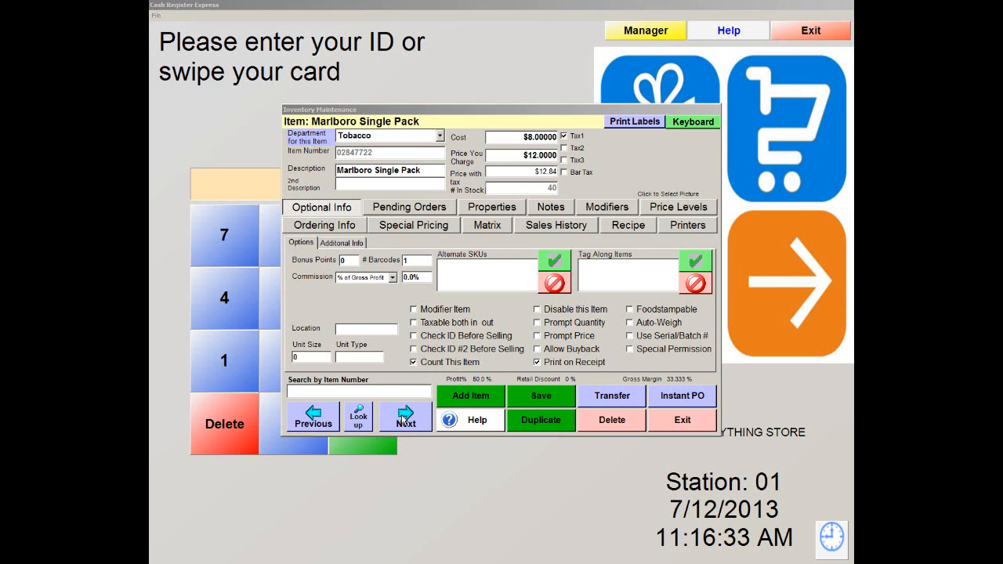
pyautogui.click(358, 417)
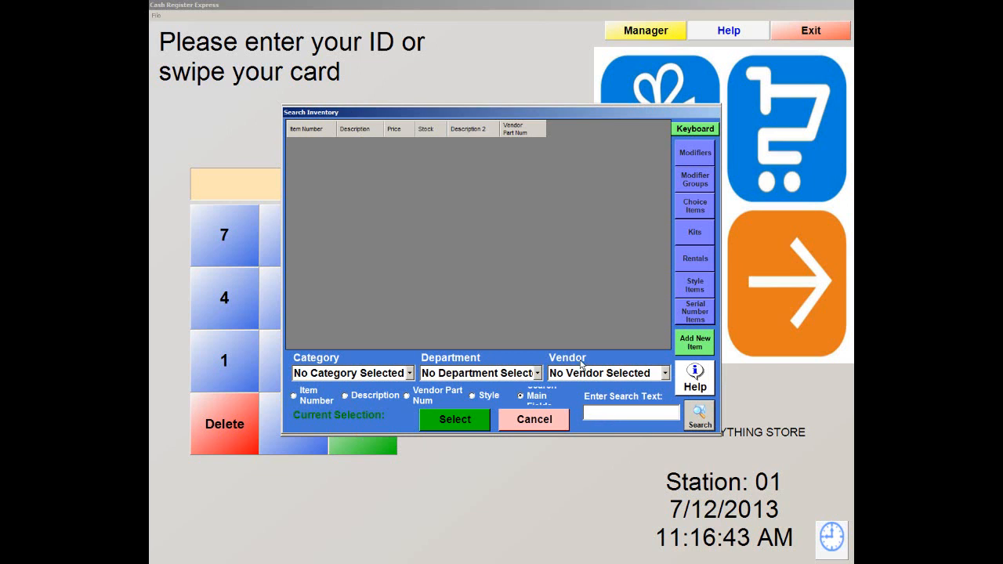
pyautogui.click(560, 425)
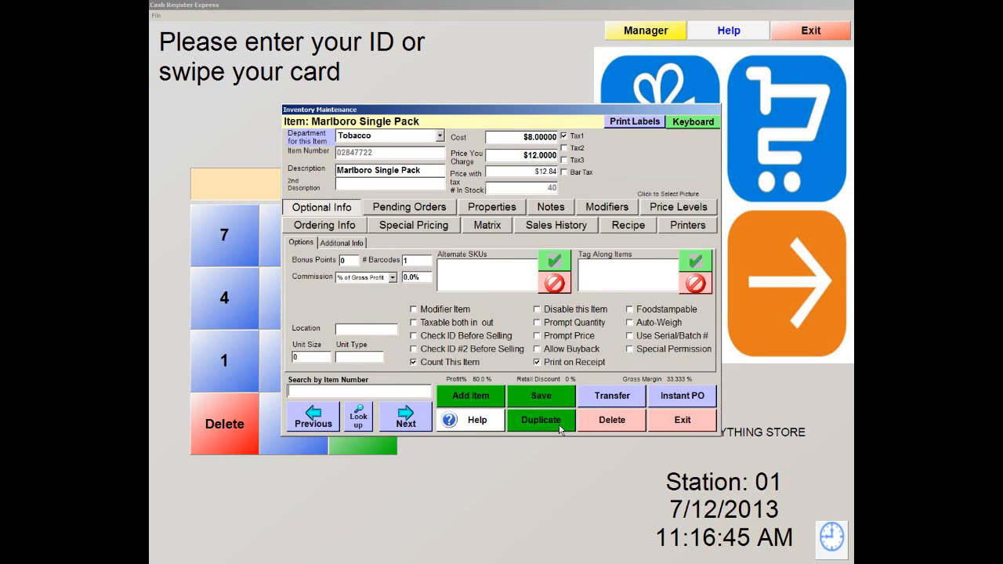
# Step: Add a new inventory item as a Standard Item
pyautogui.click(469, 396)
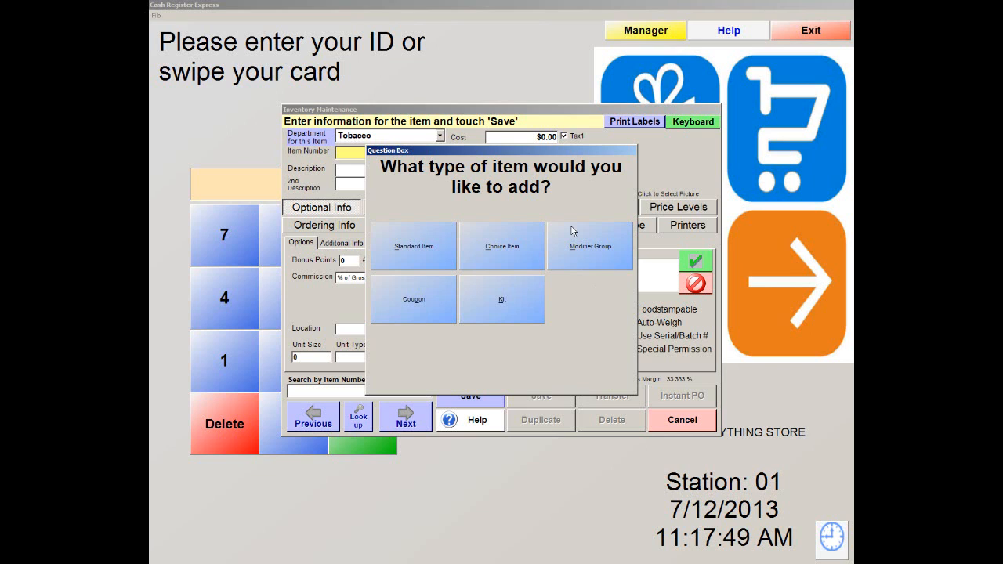
pyautogui.click(409, 251)
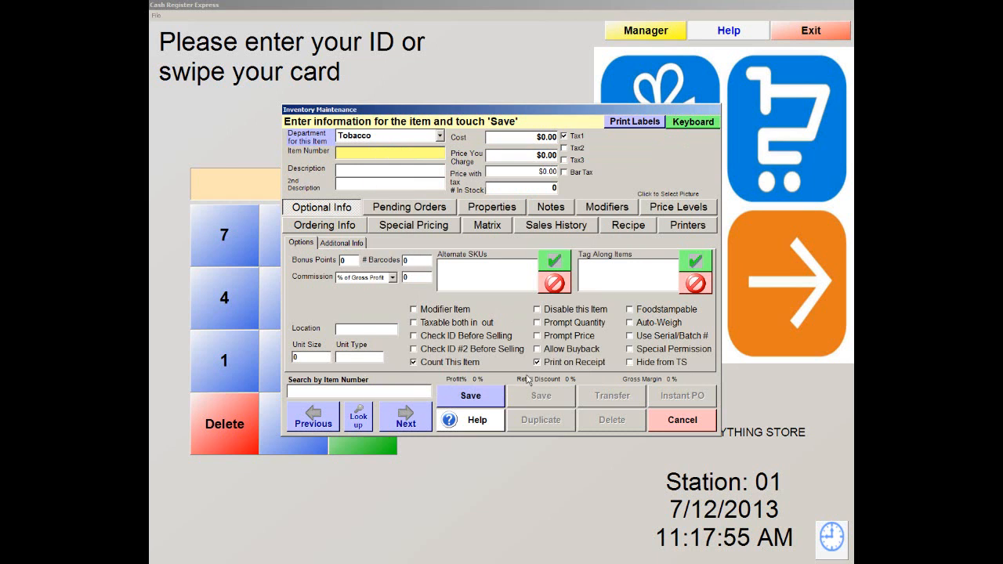
pyautogui.click(439, 136)
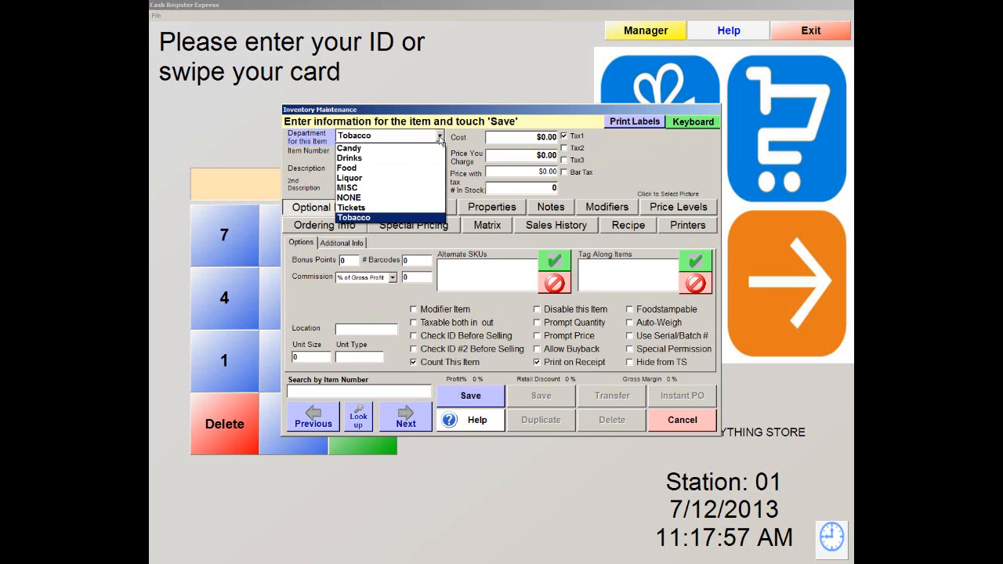
pyautogui.click(353, 157)
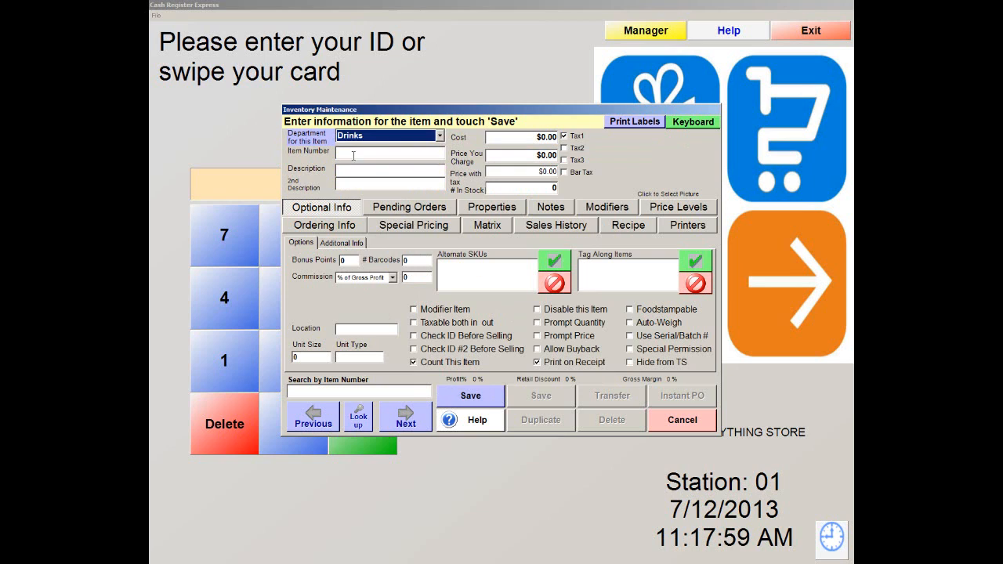
pyautogui.click(357, 153)
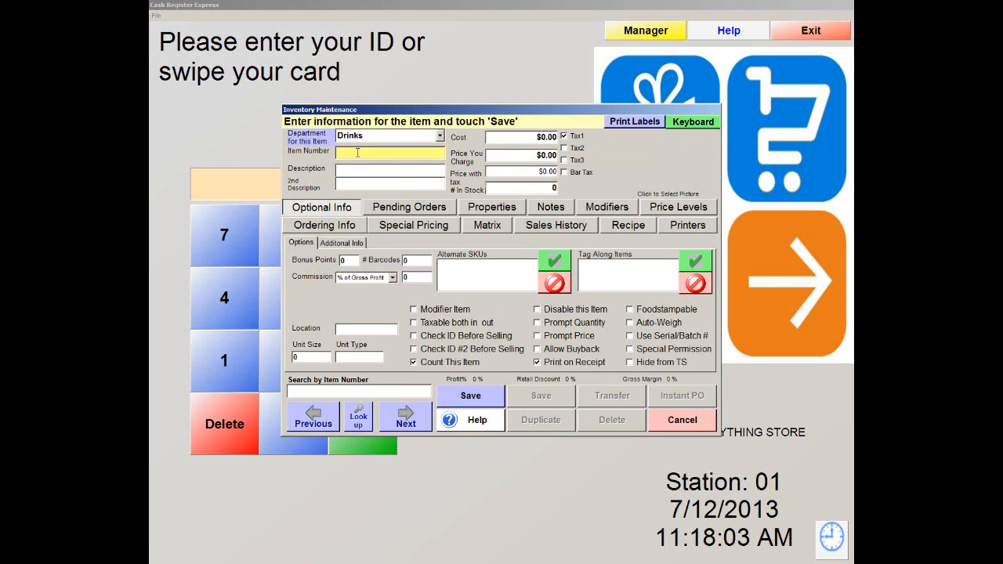
pyautogui.write('041190044313')
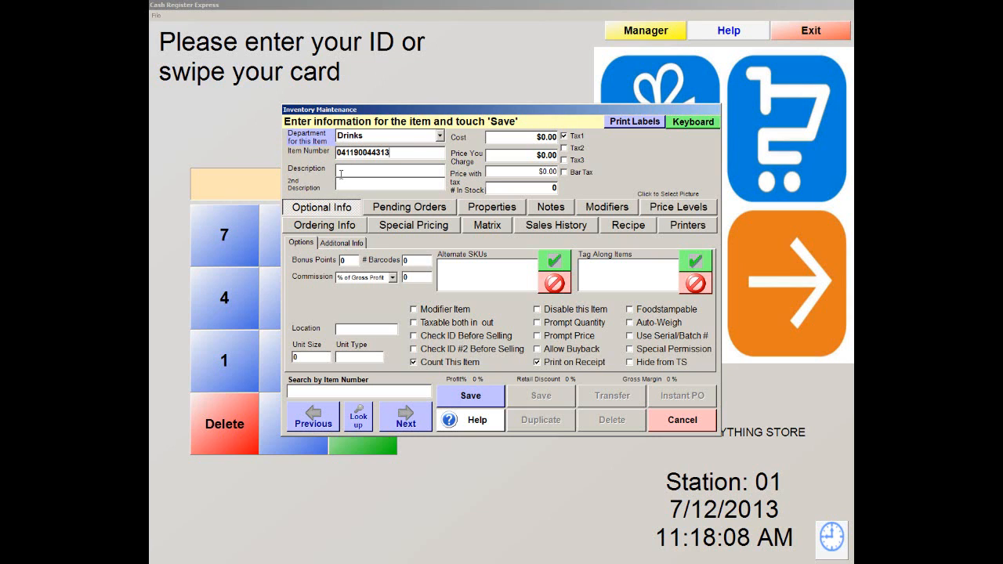
pyautogui.click(344, 170)
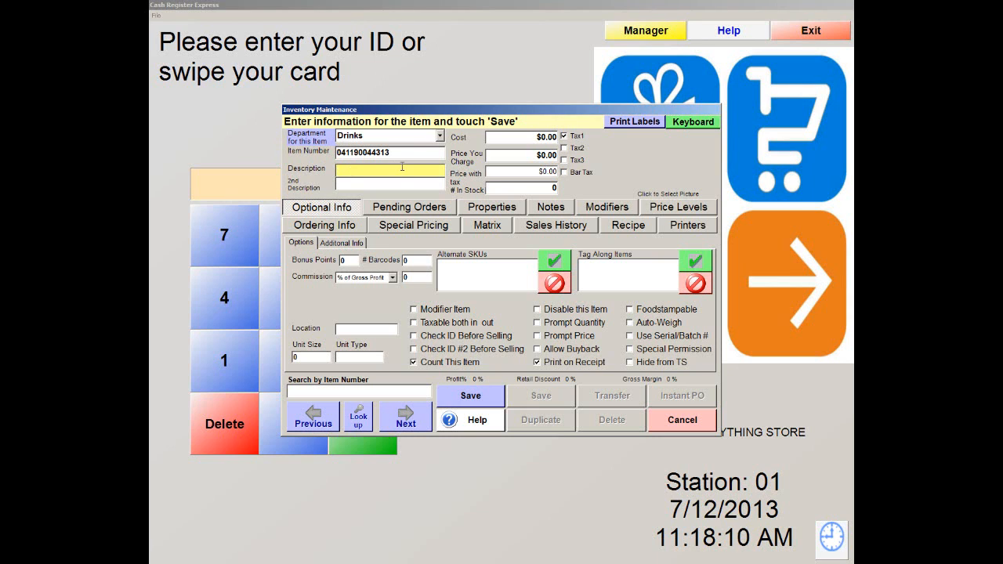
pyautogui.write('Sna')
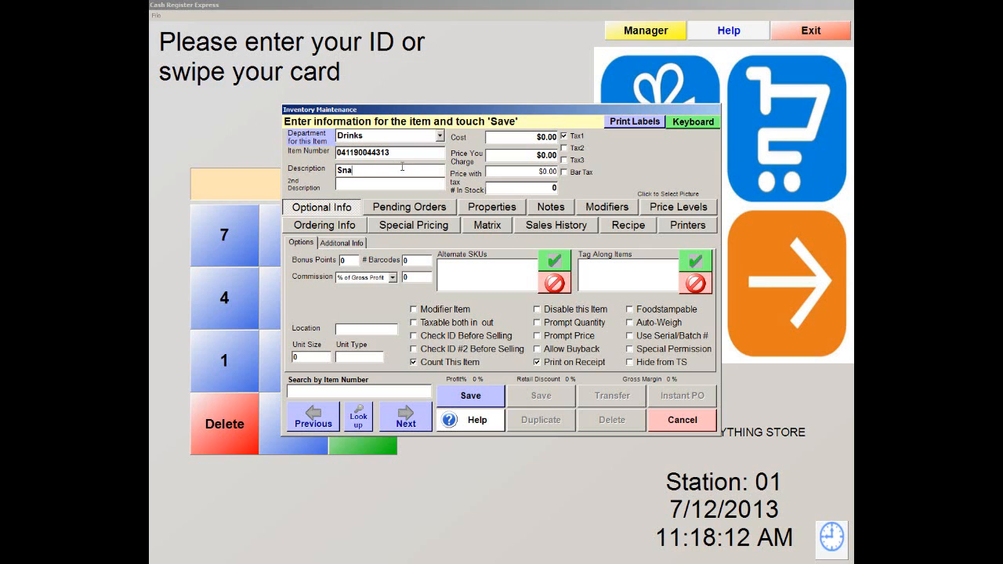
pyautogui.write('pple Ice Tea')
# Step: Set cost $1.00, price $2.00 with the tax-inclusive price checked, and 100 in stock
pyautogui.press('Tab')
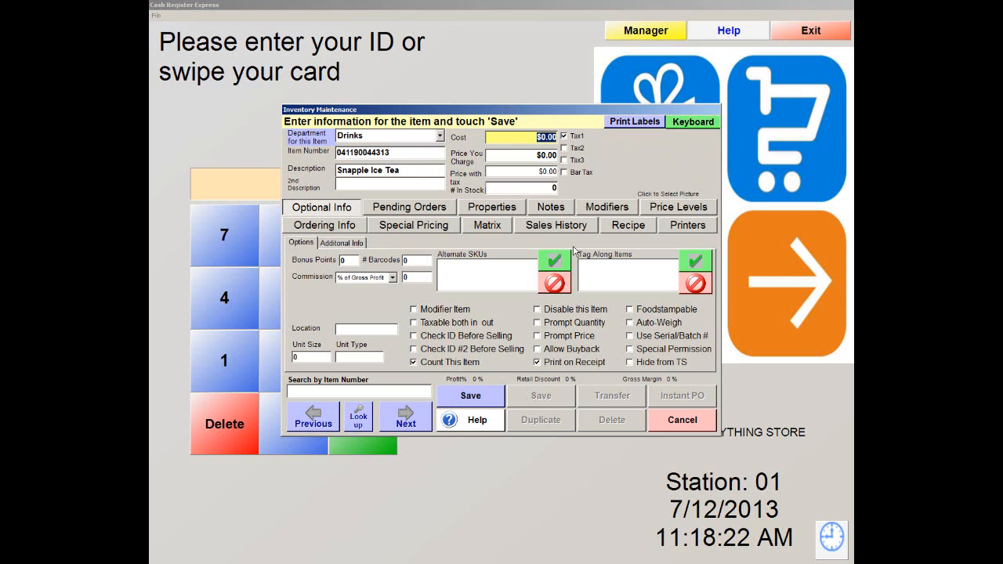
pyautogui.write('1.00')
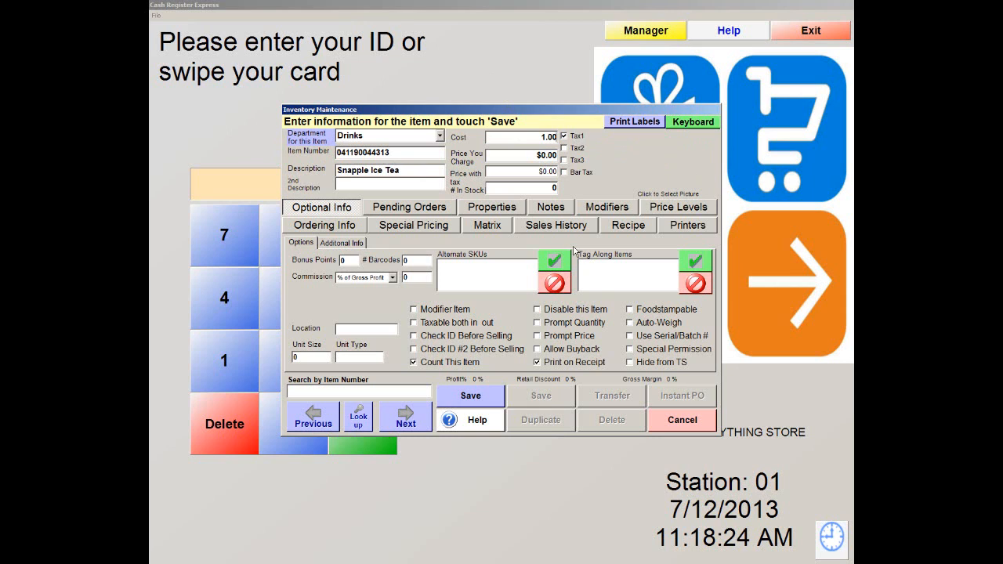
pyautogui.doubleClick(540, 157)
pyautogui.write('2')
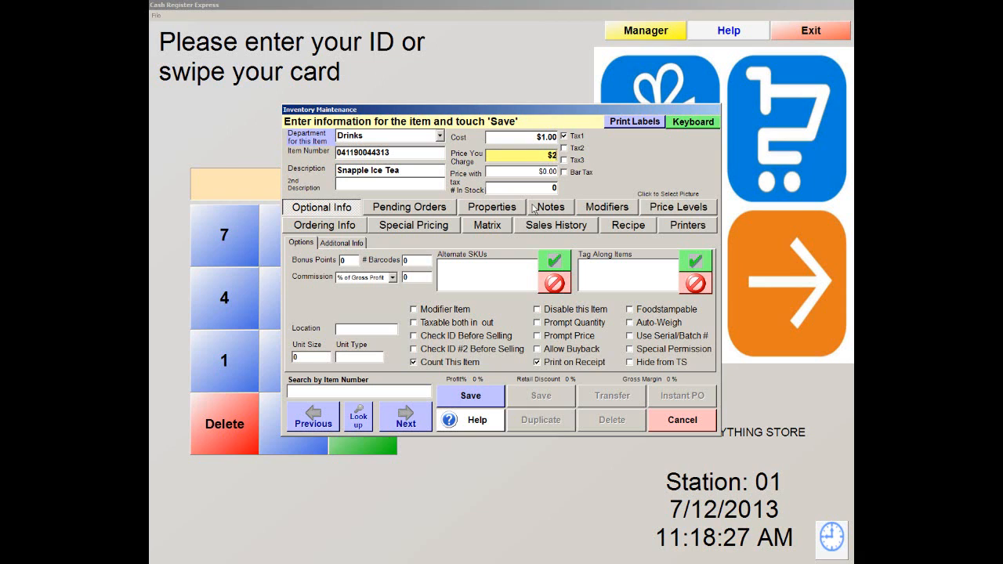
pyautogui.write('.00')
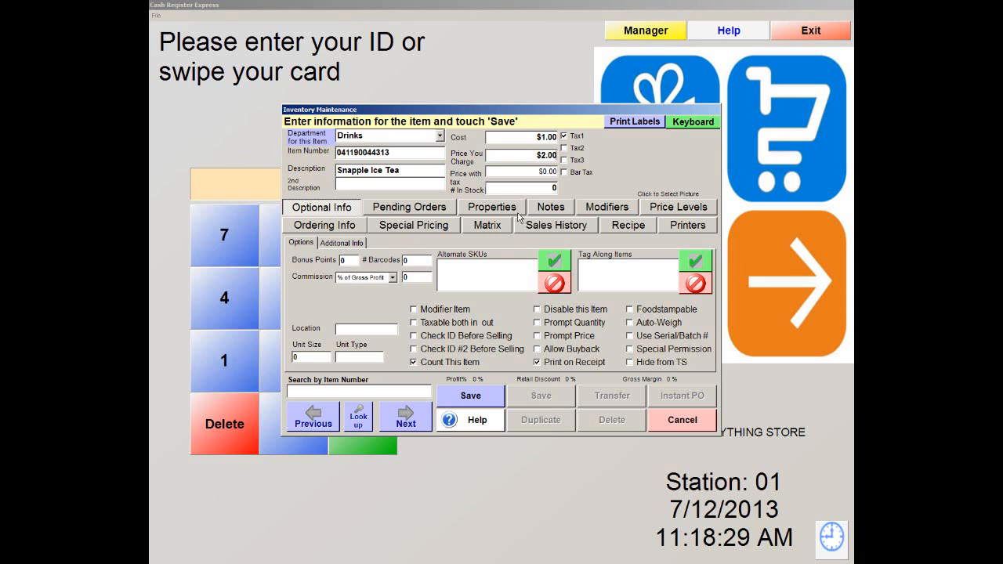
pyautogui.click(525, 170)
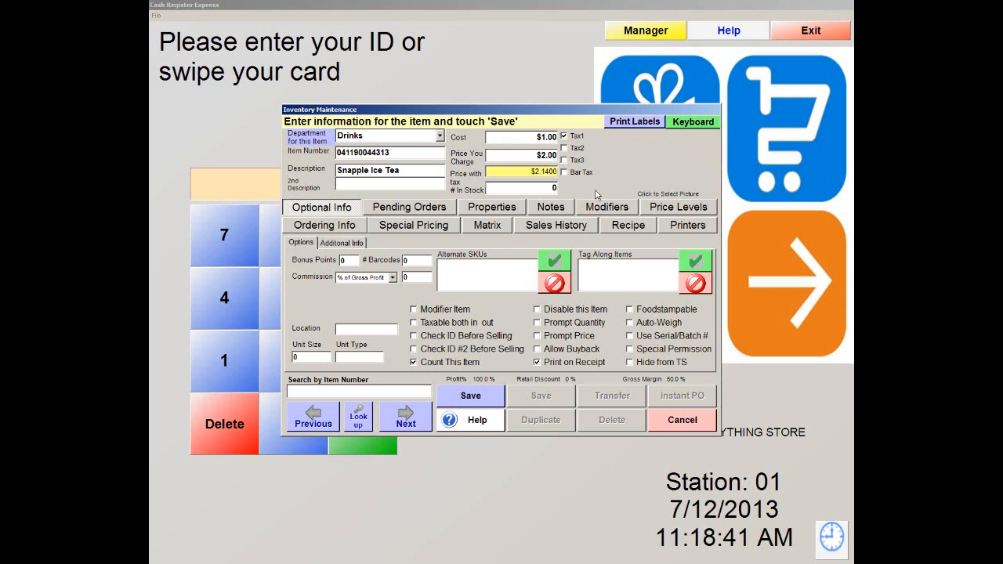
pyautogui.click(508, 191)
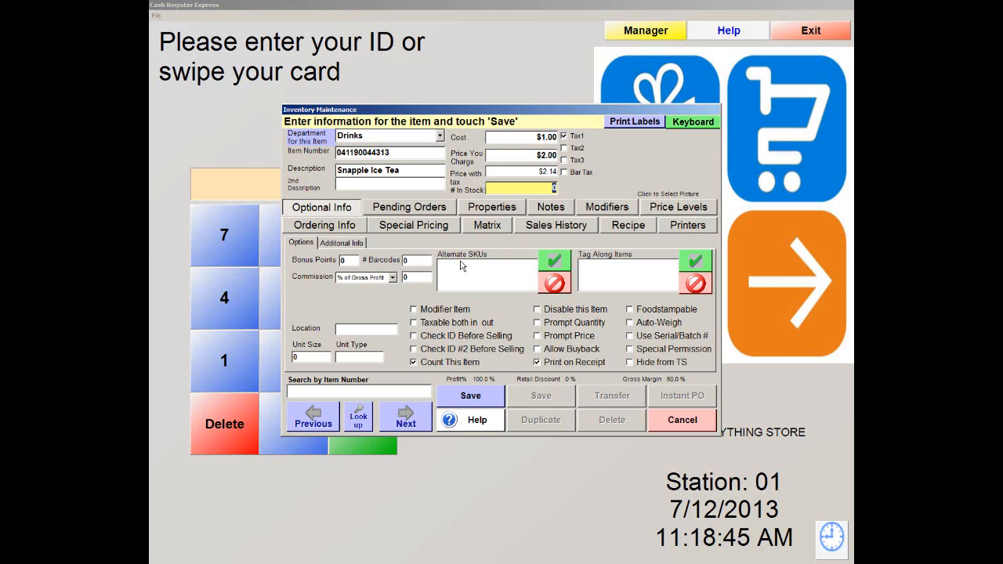
pyautogui.write('100')
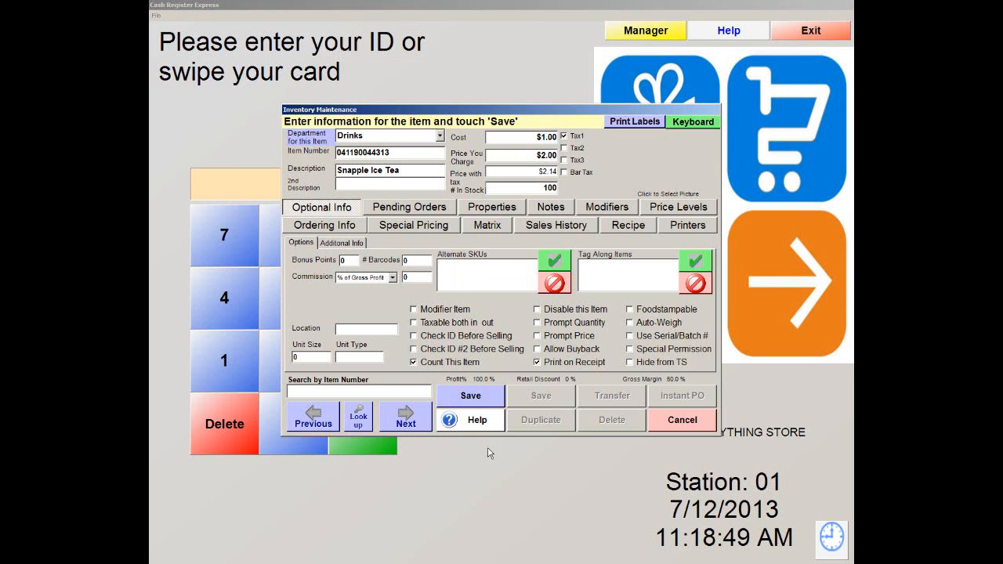
# Step: Save the Snapple Ice Tea item, declining to add another, and save the record again
pyautogui.click(480, 402)
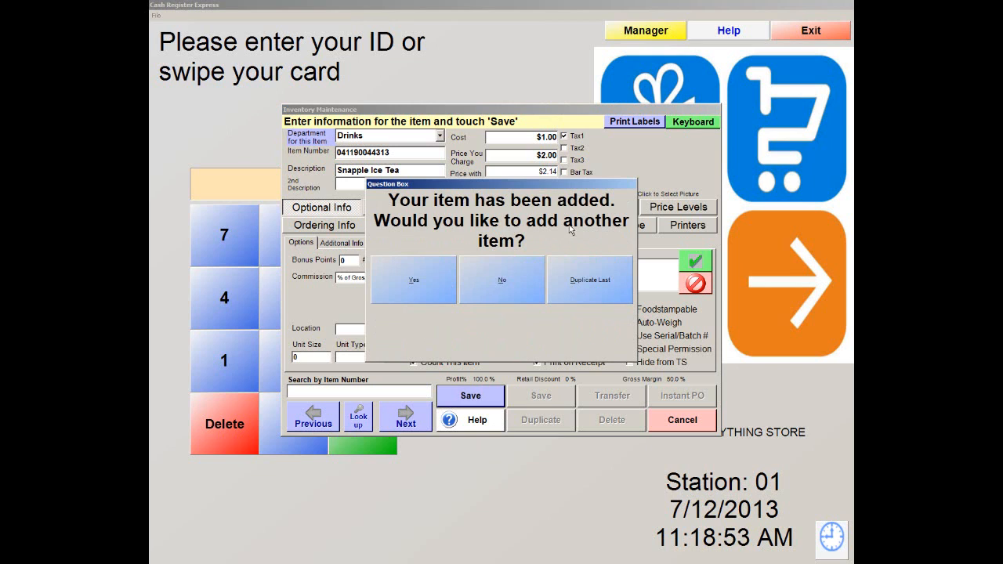
pyautogui.click(516, 289)
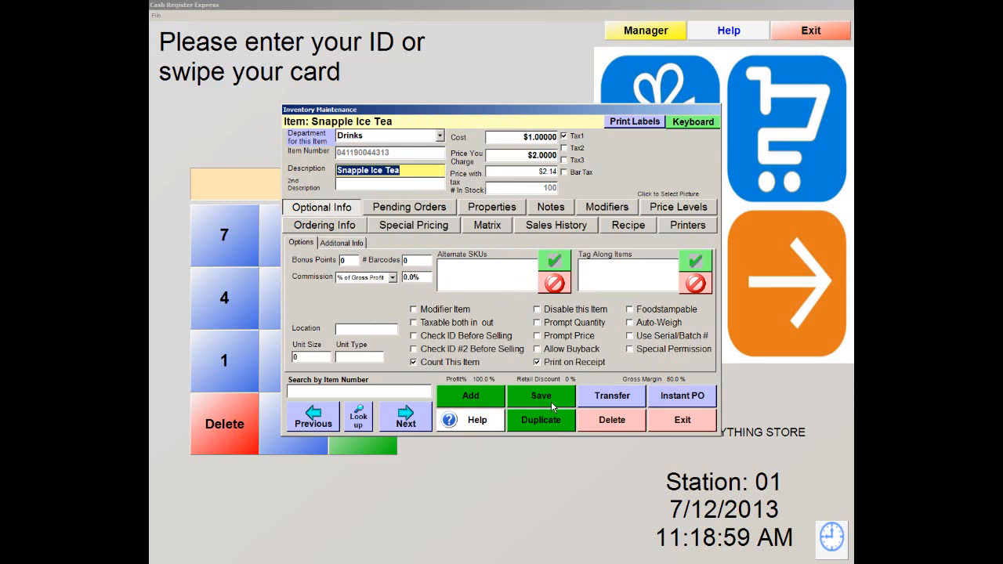
pyautogui.click(551, 401)
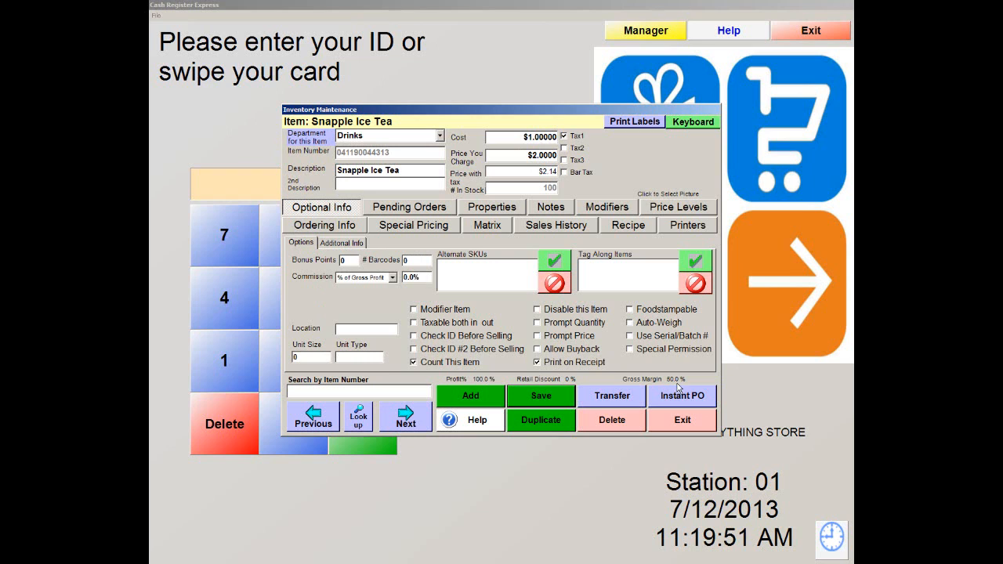
# Step: Show Snapple Ice Tea's Ordering Info: reorder quantity and level 0, no vendors
pyautogui.click(310, 228)
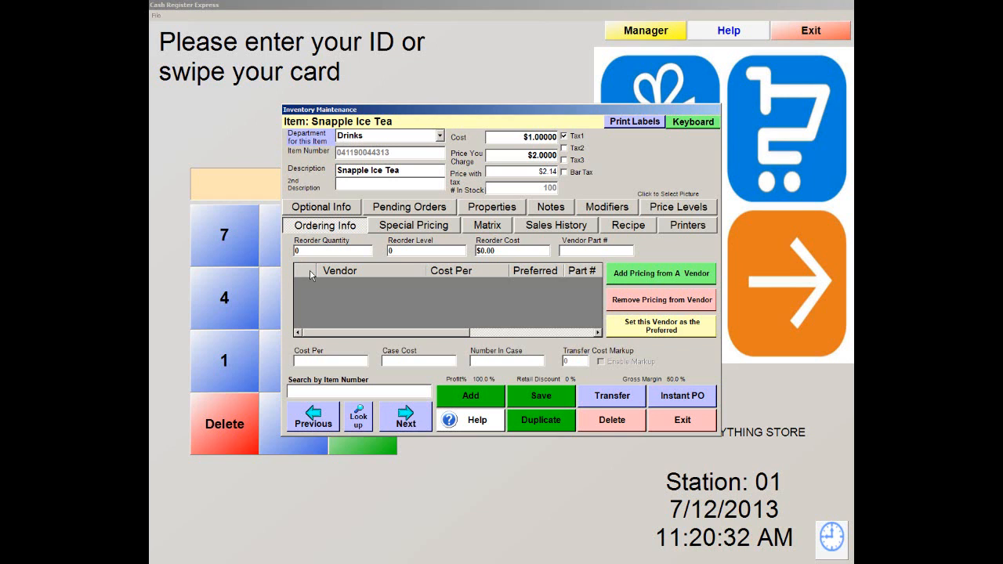
# Step: Show Snapple Ice Tea's Special Pricing, with no sale, bulk or time-based pricing set
pyautogui.click(435, 227)
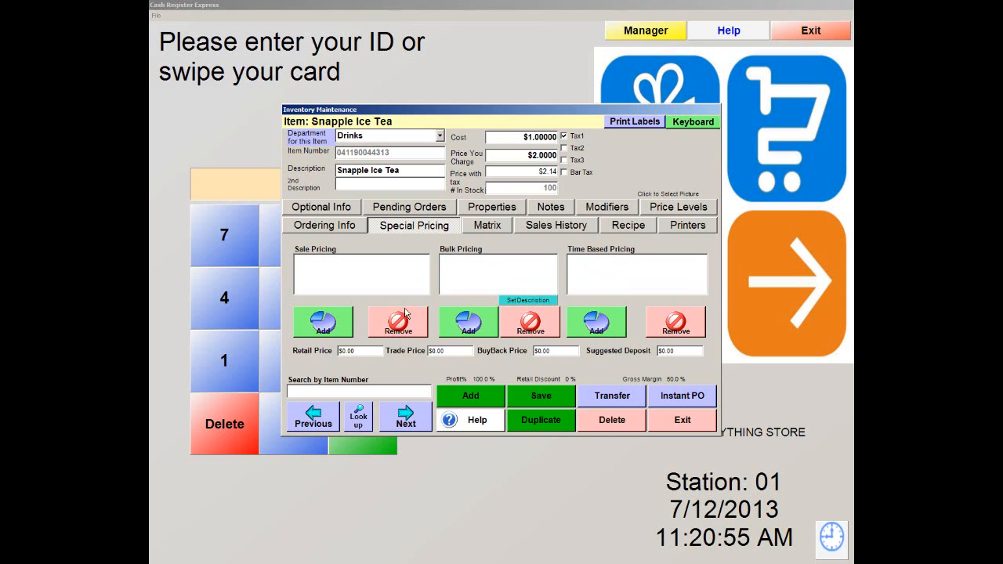
# Step: Check the Matrix tab's blank style, size and color, then view the empty Sales History
pyautogui.click(493, 227)
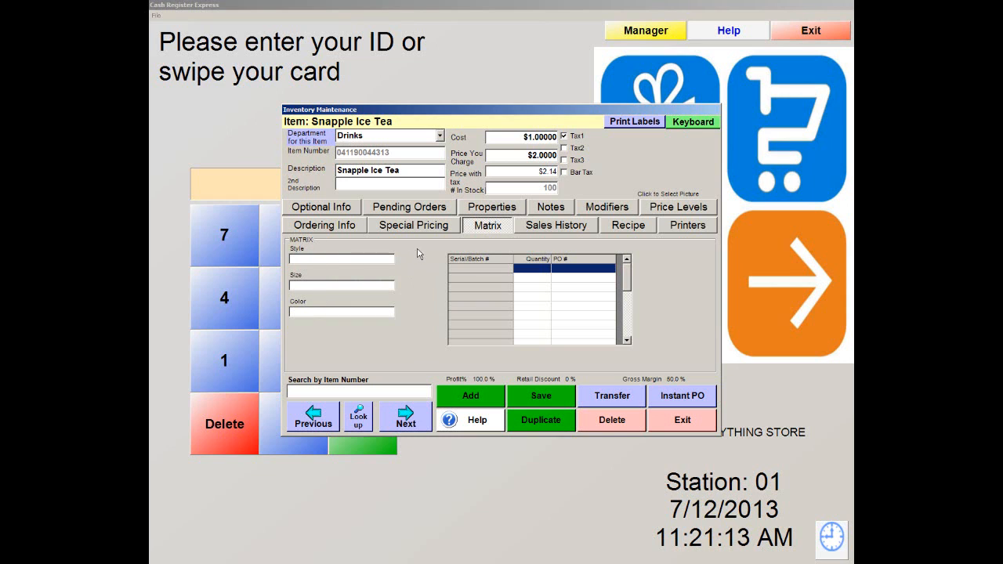
pyautogui.click(557, 227)
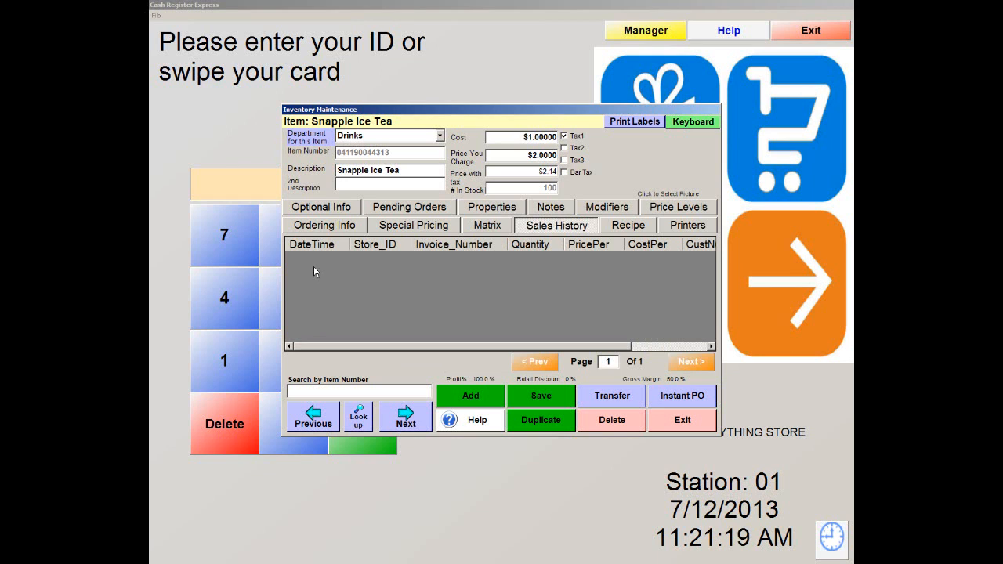
# Step: Review Snapple Ice Tea's recipe and printer routing, then show its 26 price levels
pyautogui.click(635, 229)
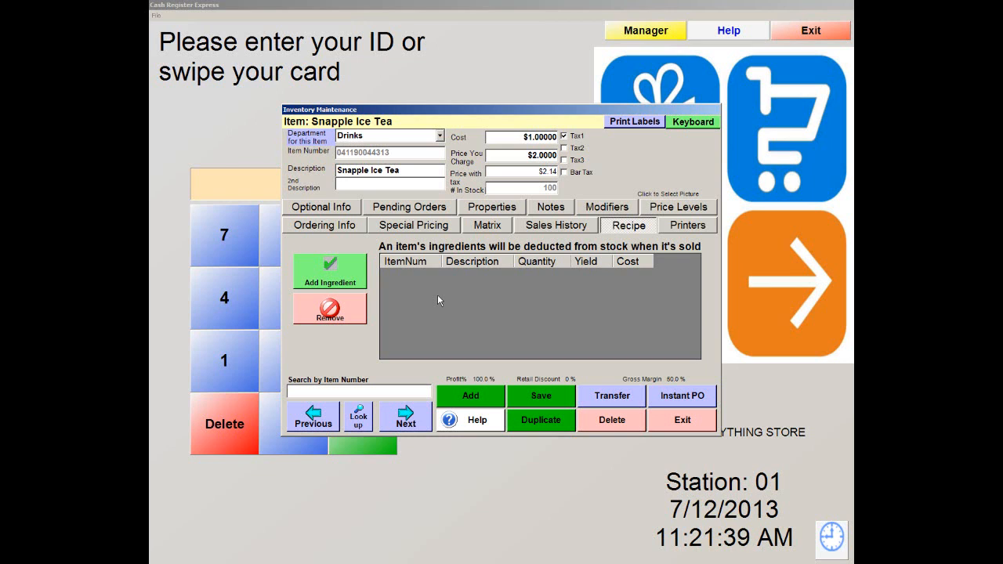
pyautogui.click(711, 229)
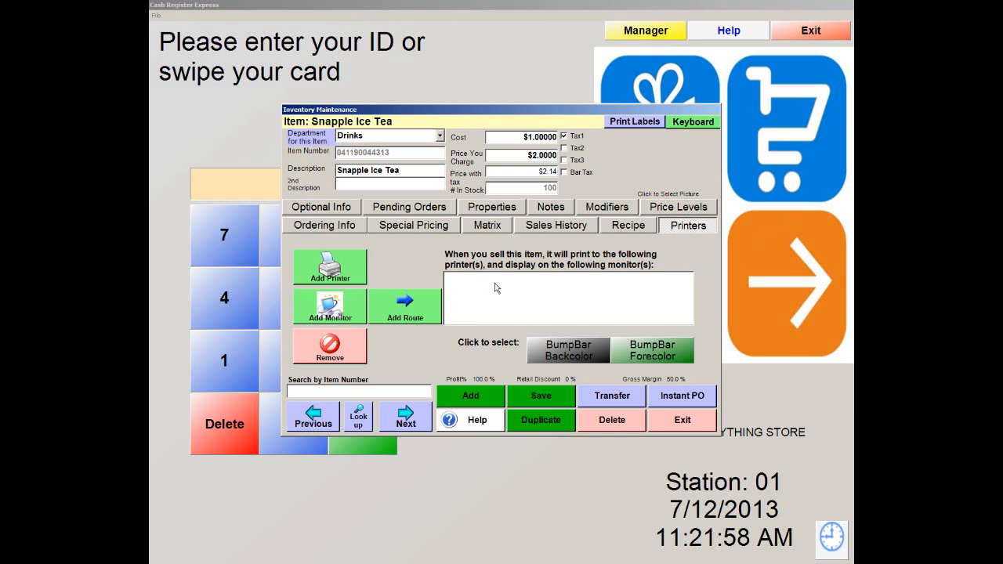
pyautogui.click(696, 210)
pyautogui.moveTo(609, 272)
pyautogui.mouseDown()
pyautogui.moveTo(603, 347)
pyautogui.moveTo(610, 276)
pyautogui.mouseUp()
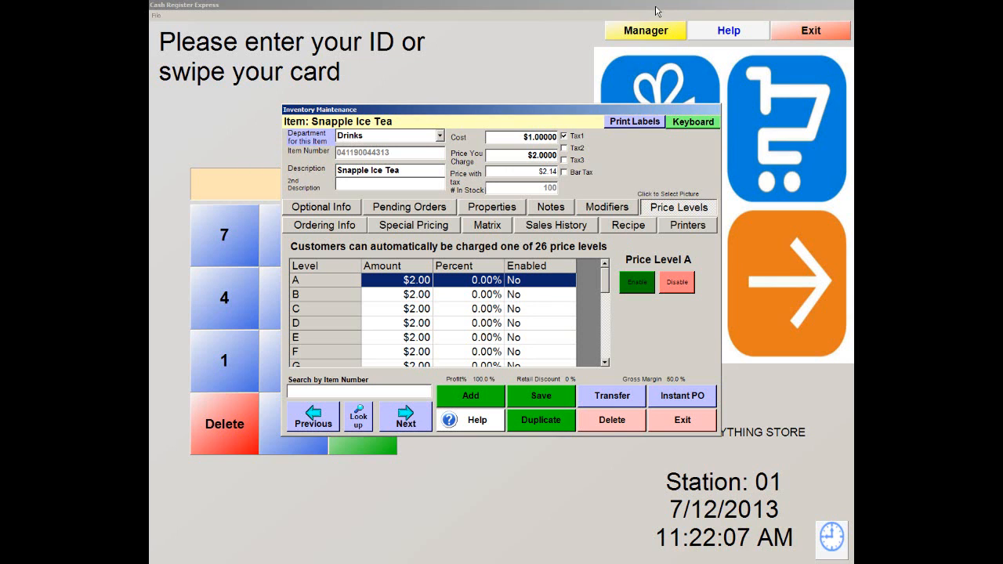
# Step: Enable price level C for Snapple Ice Tea at 25% off
pyautogui.scroll(-1, 604, 282)
pyautogui.scroll(1, 604, 282)
pyautogui.click(472, 312)
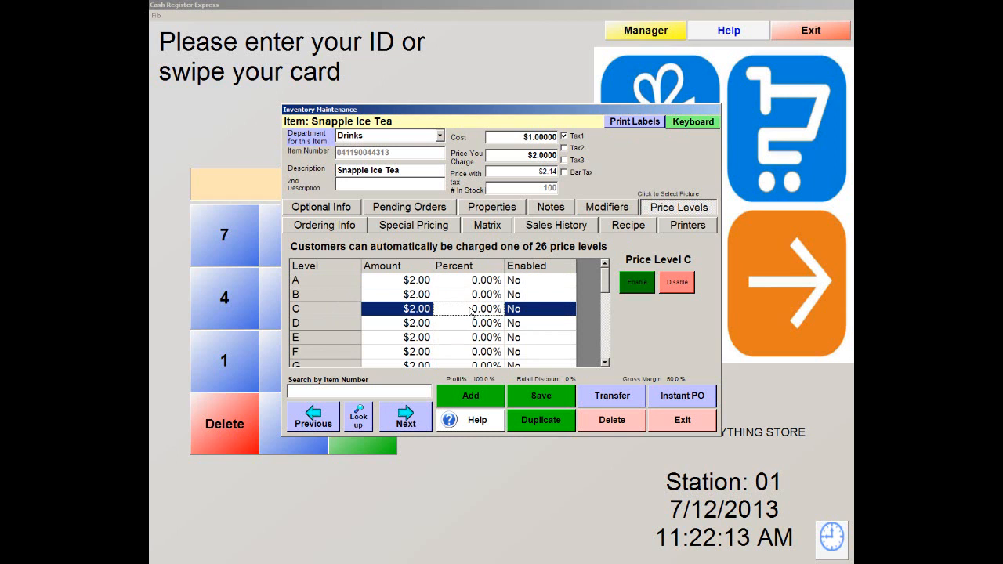
pyautogui.click(471, 308)
pyautogui.doubleClick(471, 309)
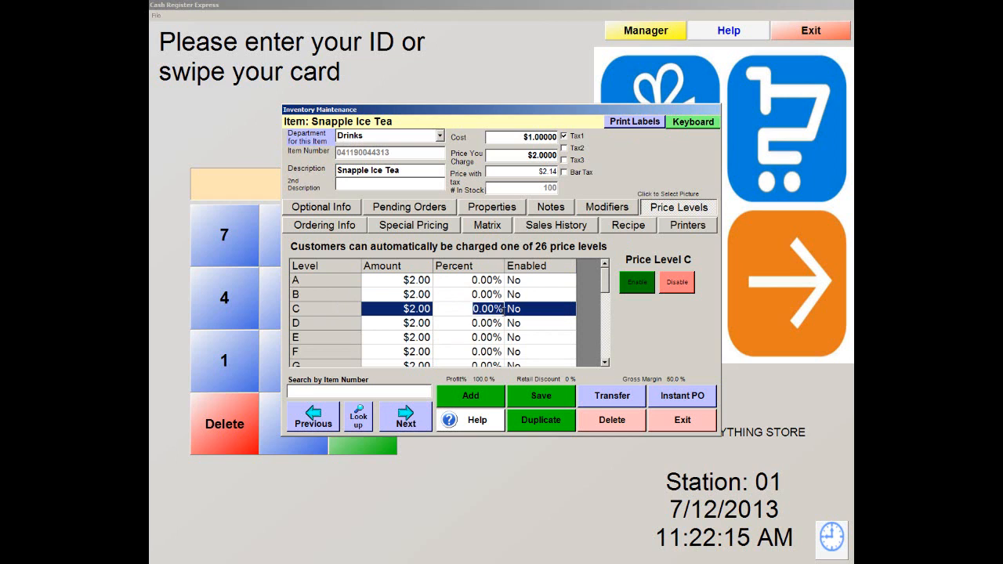
pyautogui.write('25')
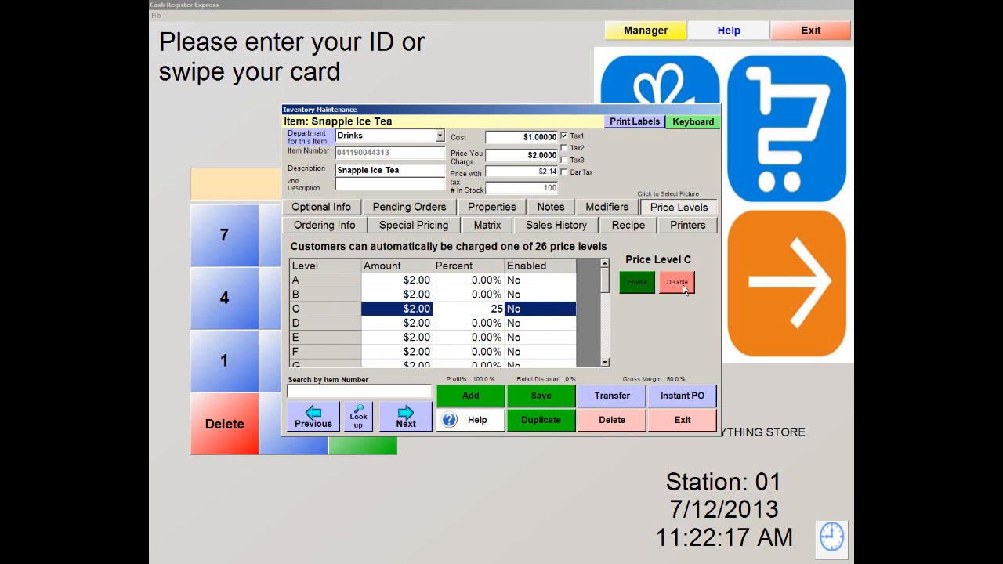
pyautogui.click(637, 283)
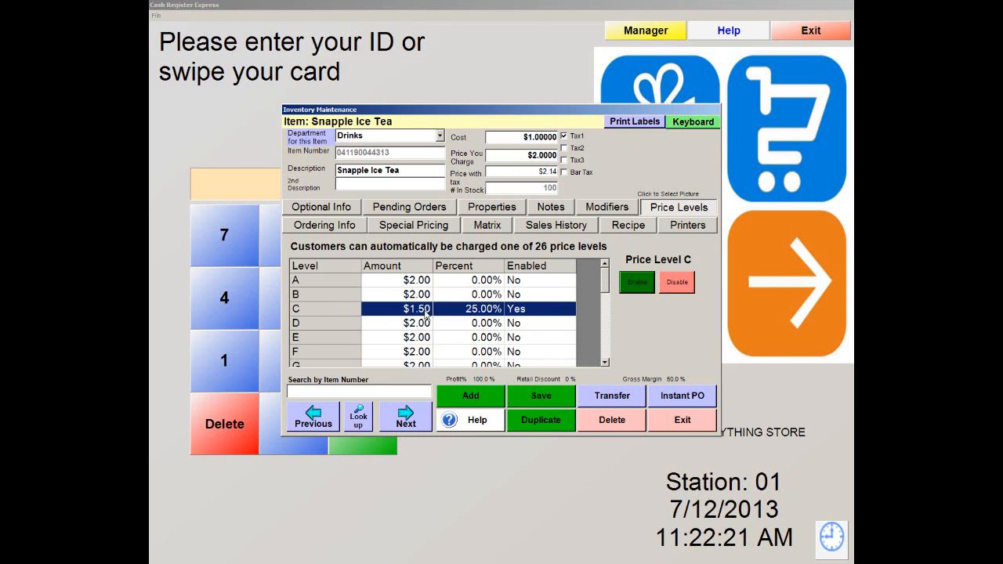
# Step: Enable price level S at 25% off ($1.50) and exit the item record
pyautogui.moveTo(604, 275); pyautogui.dragTo(606, 351)
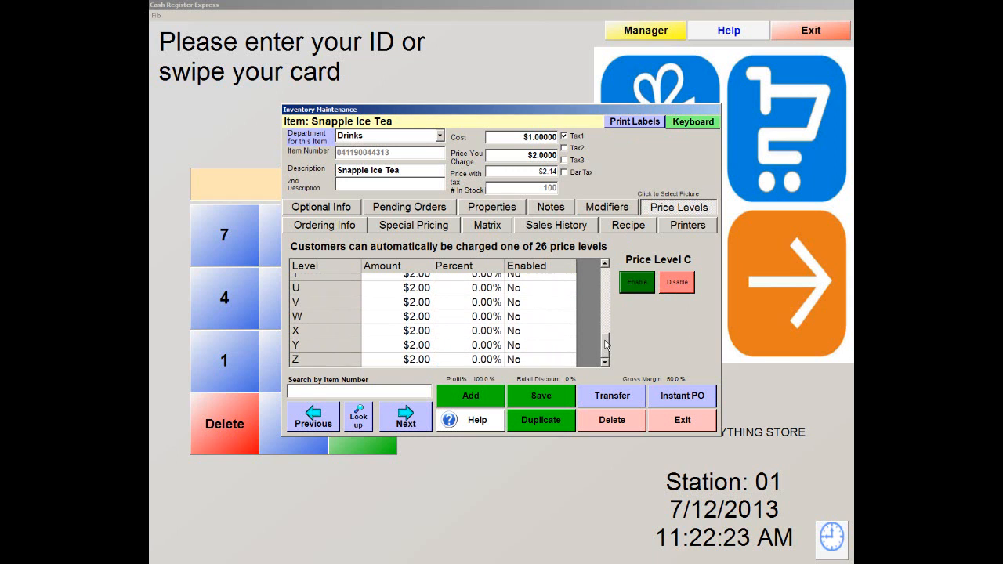
pyautogui.click(604, 265)
pyautogui.click(316, 304)
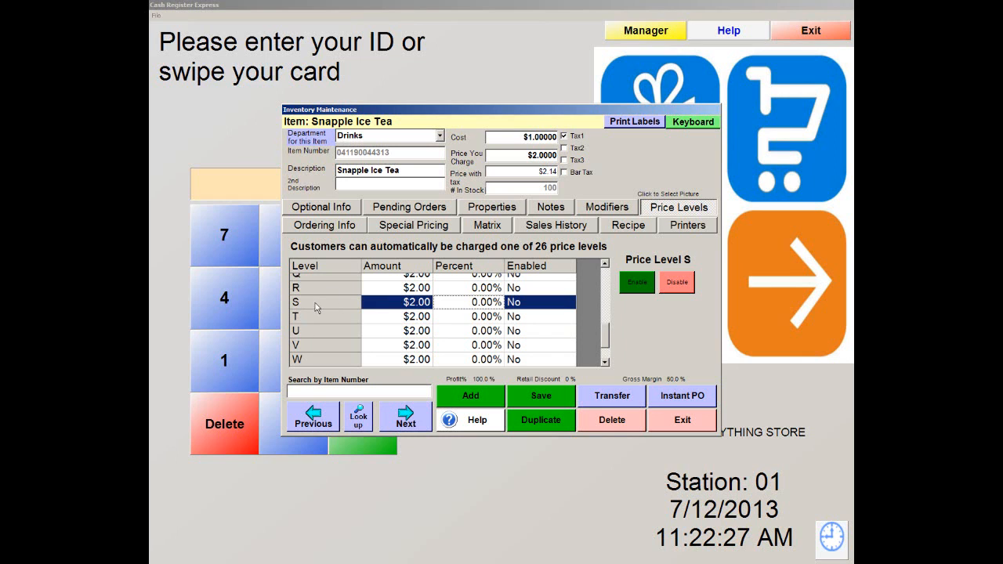
pyautogui.click(474, 305)
pyautogui.moveTo(473, 304); pyautogui.dragTo(506, 304)
pyautogui.write('25')
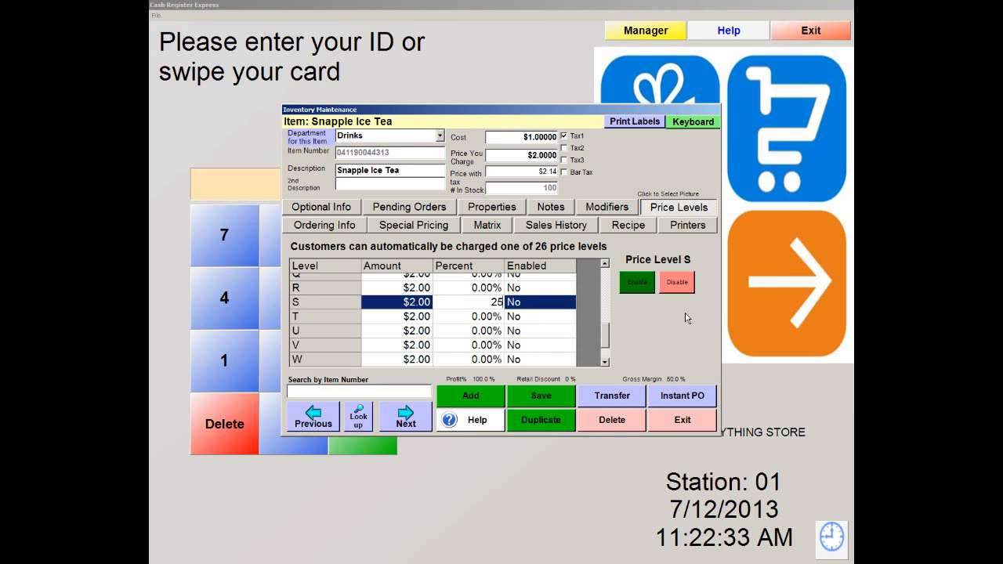
pyautogui.click(636, 284)
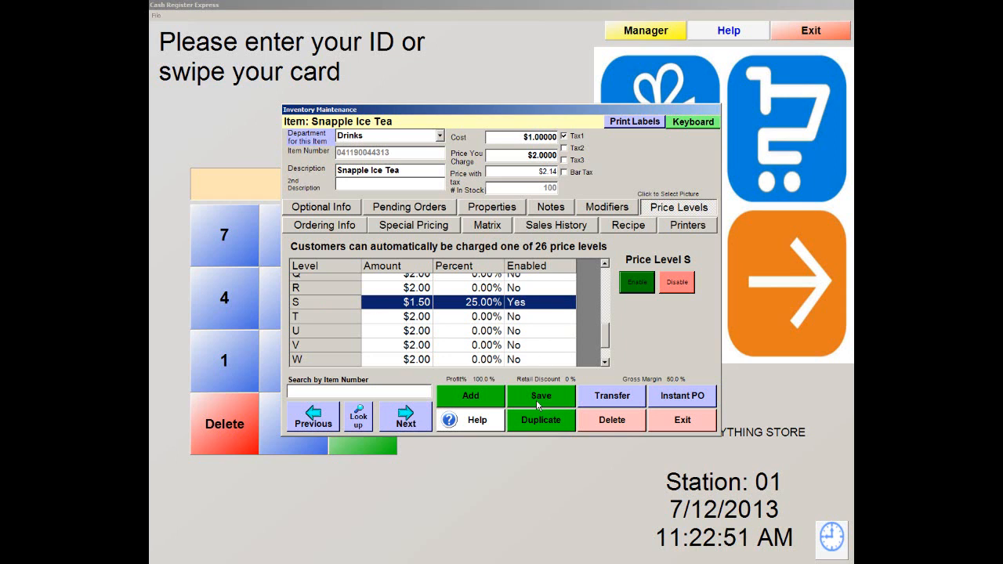
pyautogui.click(673, 424)
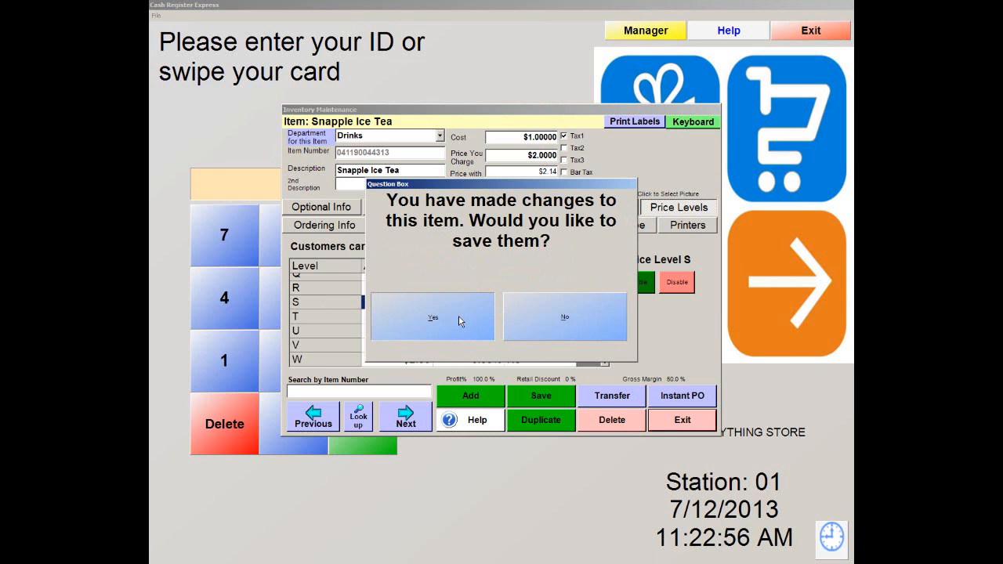
# Step: Save the price level changes and open Customer Maintenance
pyautogui.click(458, 315)
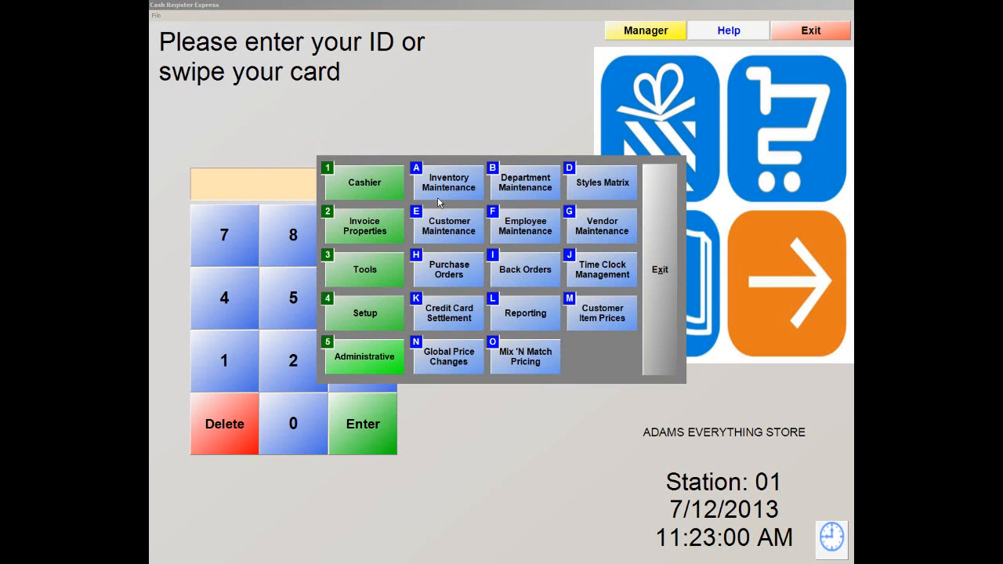
pyautogui.click(464, 229)
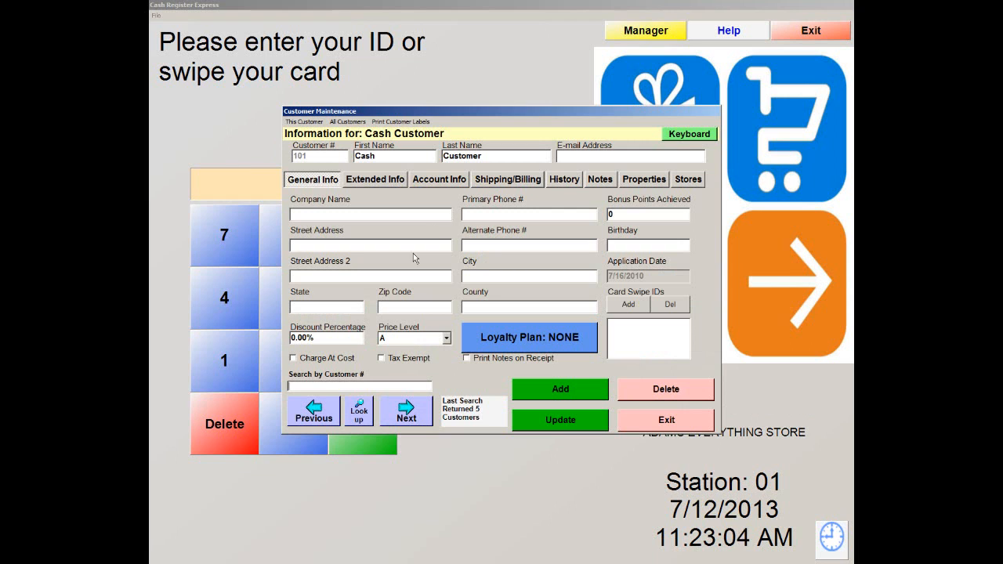
pyautogui.click(700, 429)
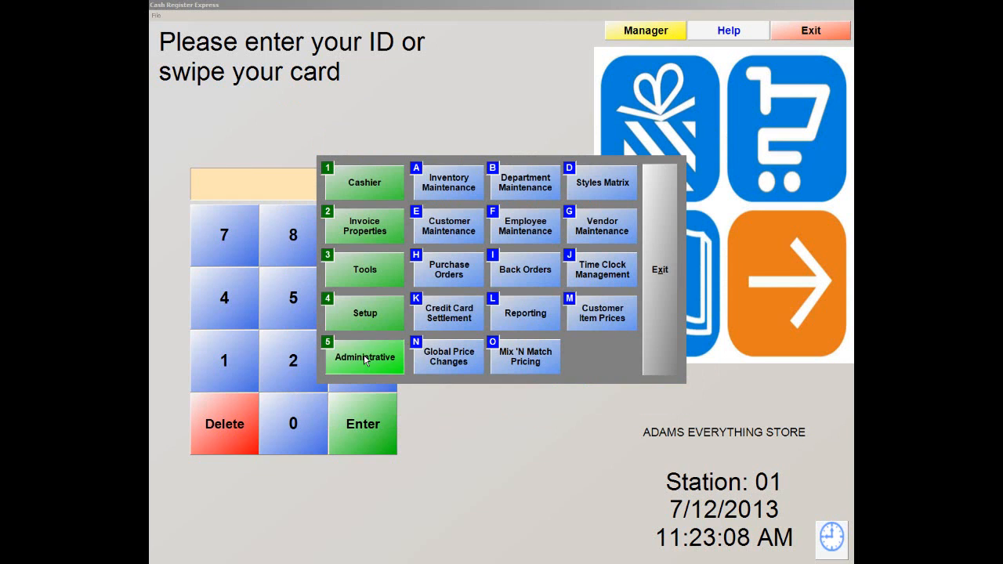
pyautogui.click(451, 227)
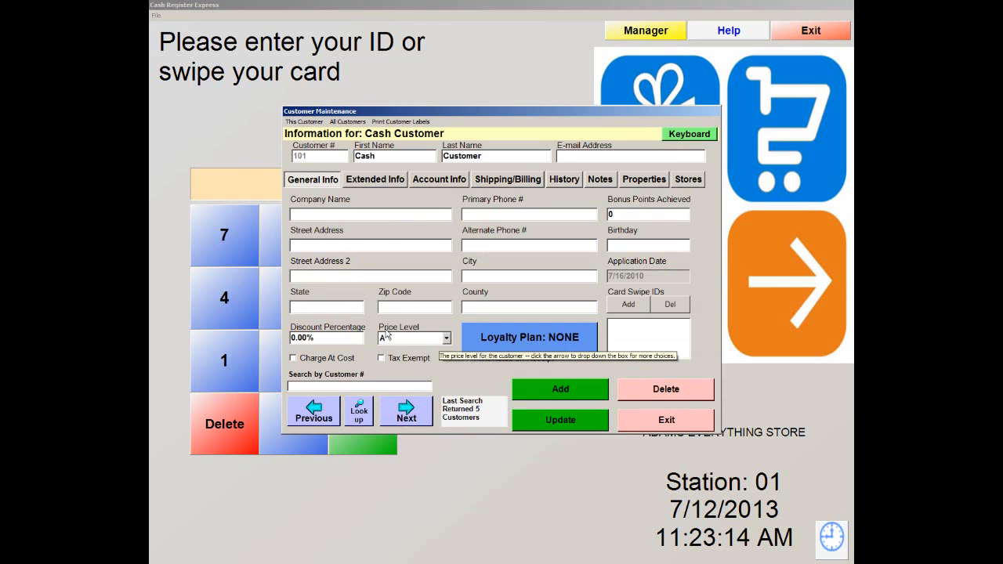
# Step: Set the cash customer's price level to S and close the record
pyautogui.click(445, 339)
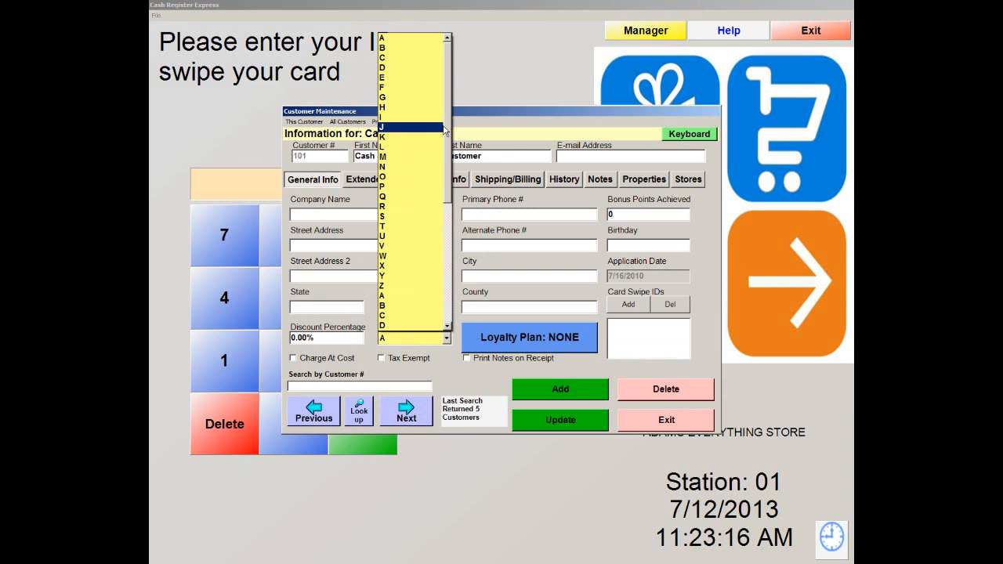
pyautogui.click(390, 217)
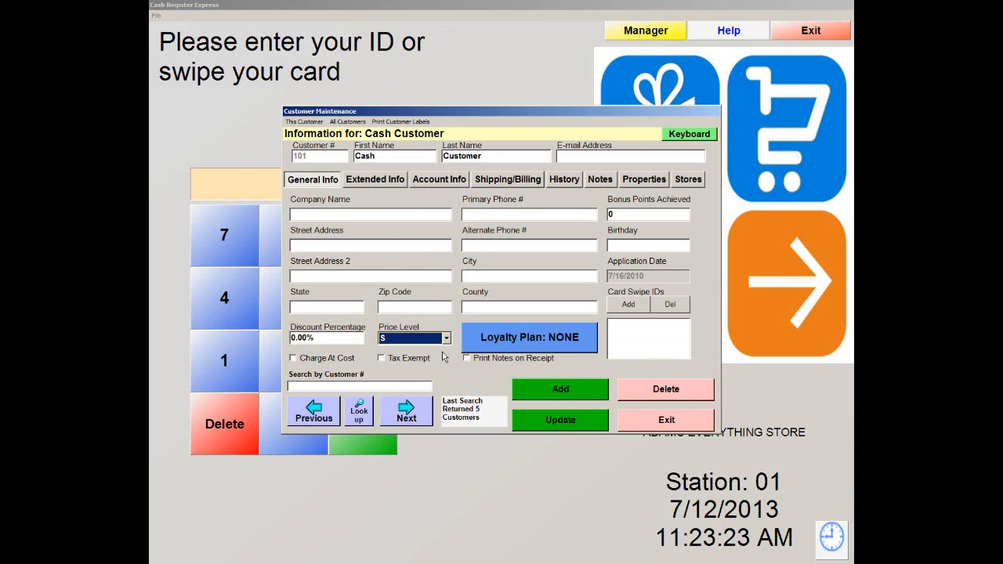
pyautogui.click(687, 423)
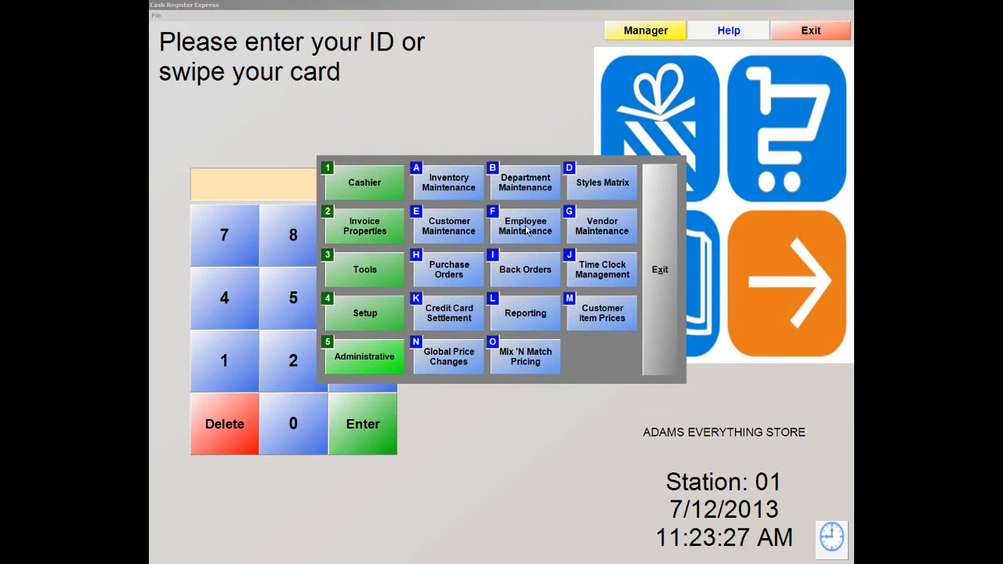
# Step: Open Inventory Maintenance and begin adding a new item
pyautogui.click(438, 190)
pyautogui.click(447, 185)
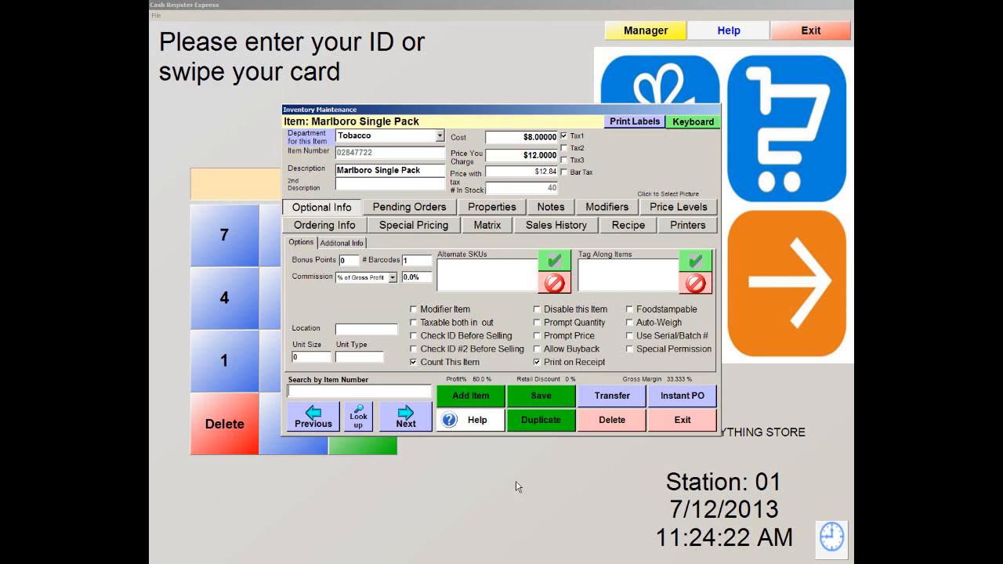
pyautogui.click(464, 398)
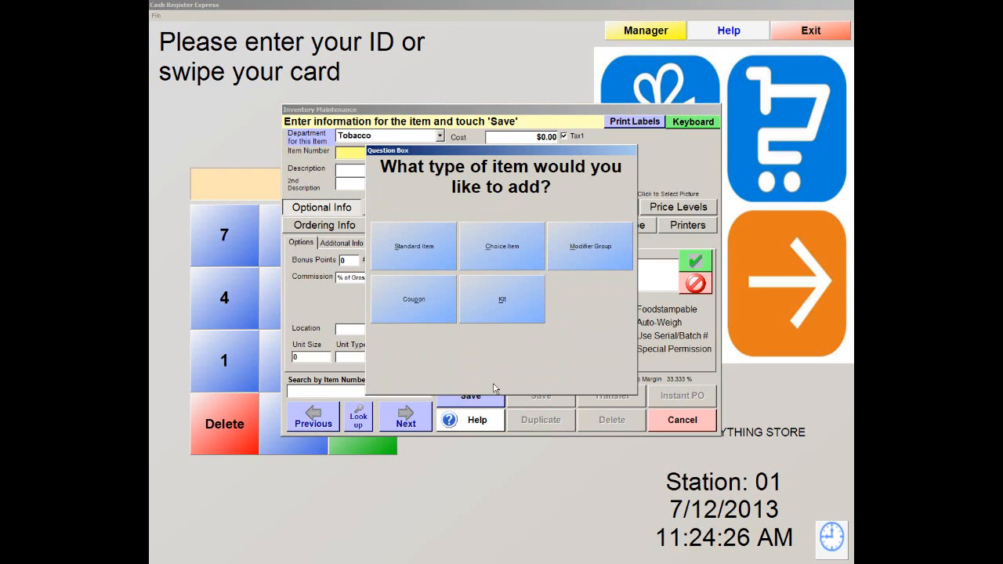
# Step: Make the new item a Standard Item in the Drinks department
pyautogui.click(421, 247)
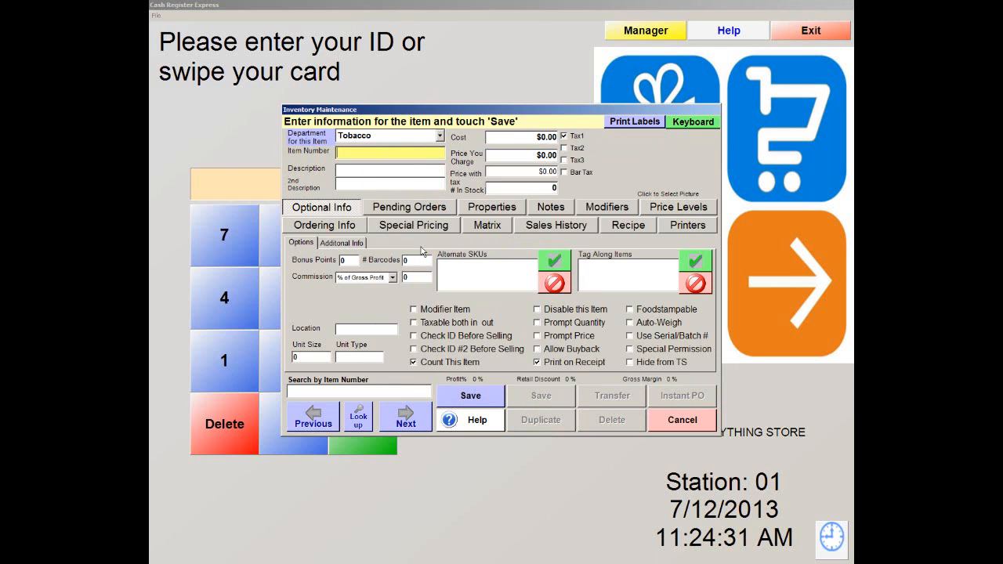
pyautogui.click(440, 136)
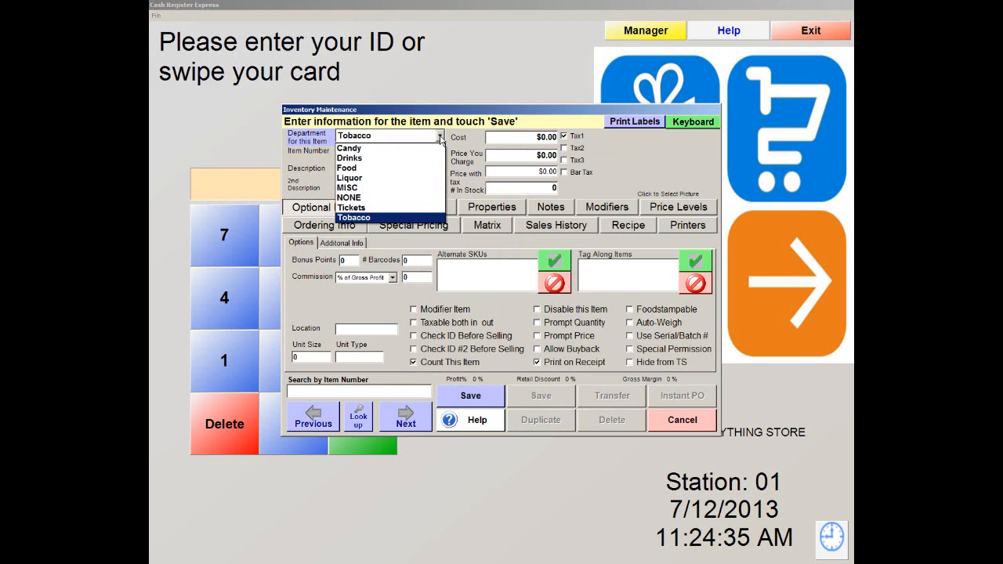
pyautogui.click(380, 158)
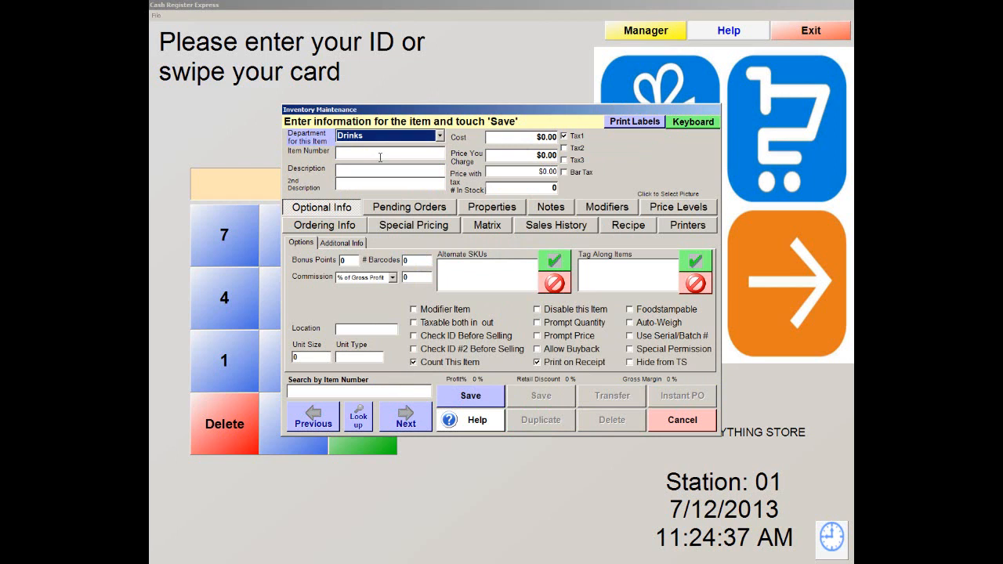
# Step: Enter 'Coffee' as both the item number and the description
pyautogui.click(366, 153)
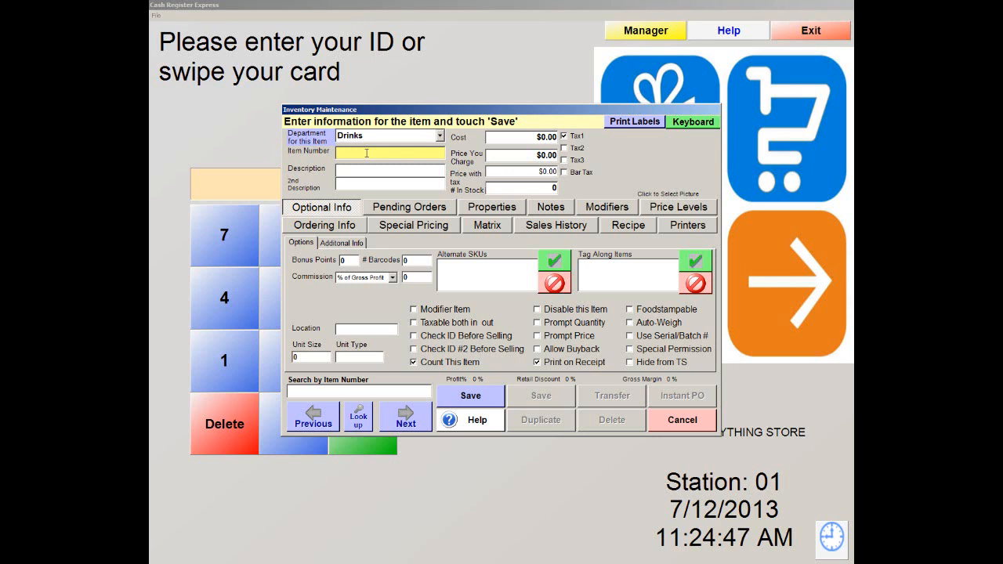
pyautogui.write('co')
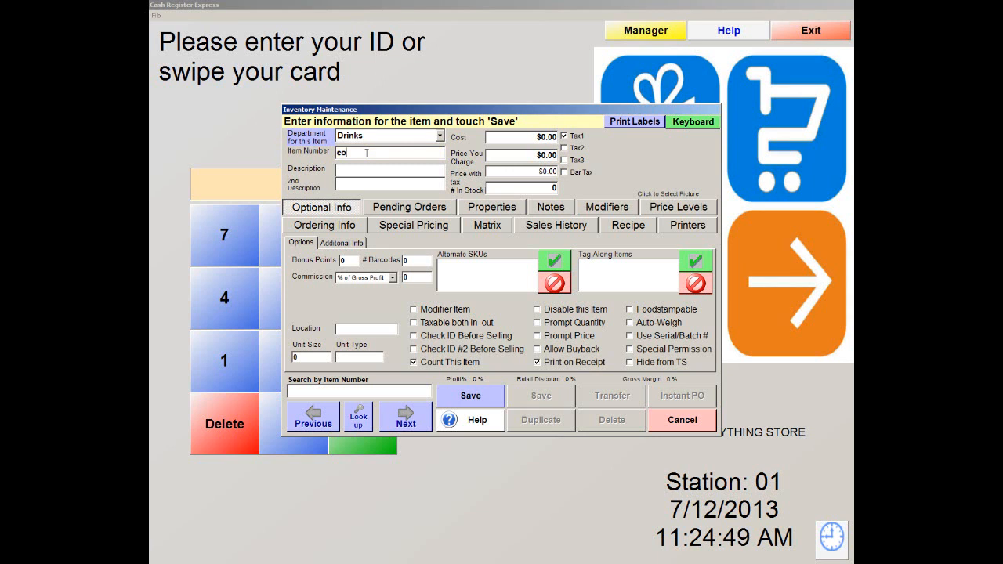
pyautogui.write('ffee')
pyautogui.press('Delete')
pyautogui.write('C')
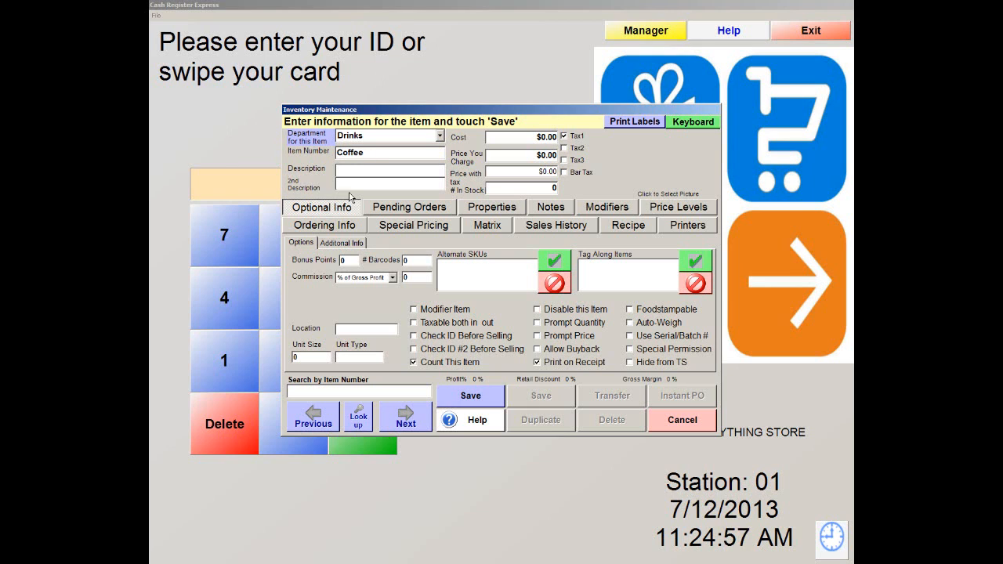
pyautogui.click(392, 171)
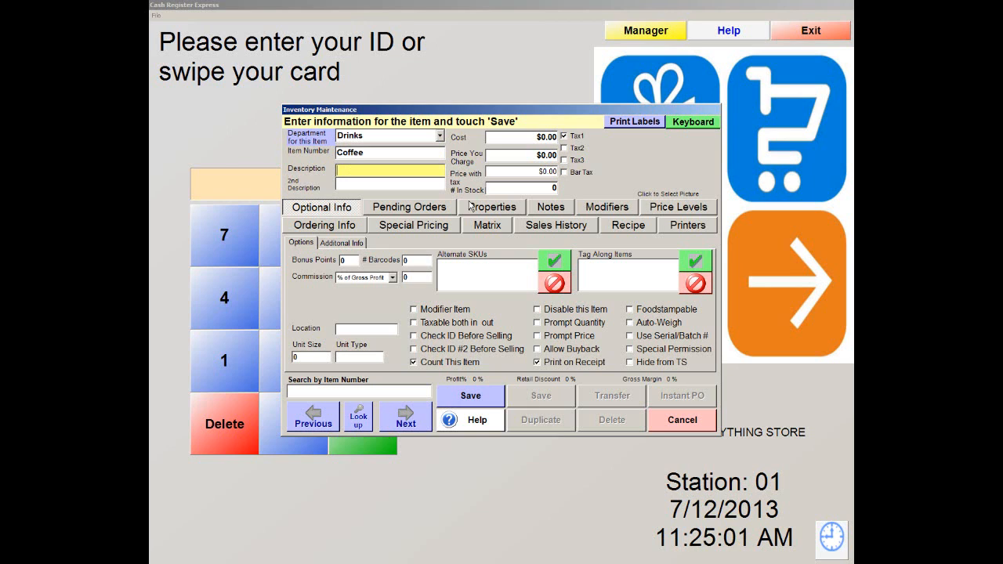
pyautogui.write('Cof')
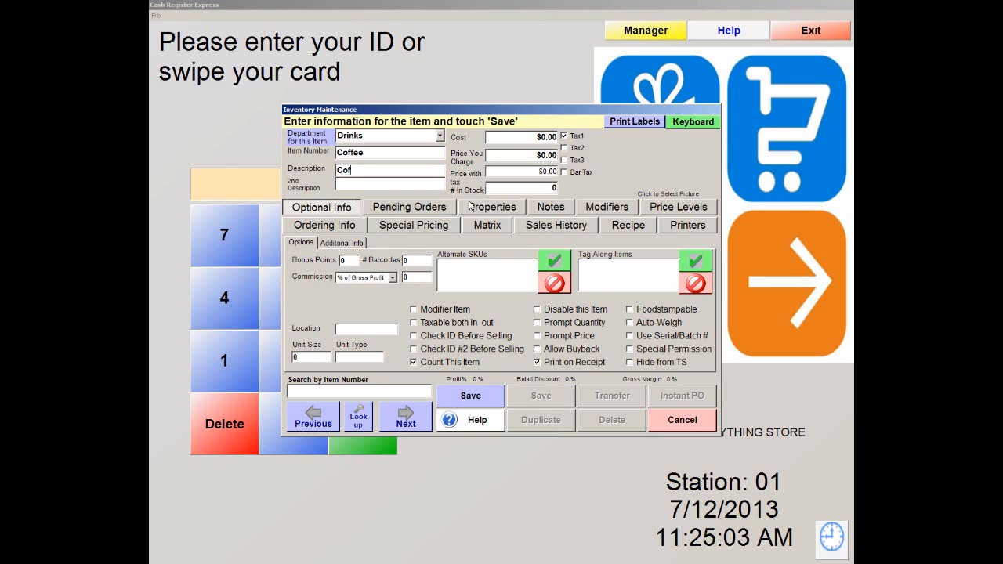
pyautogui.write('fee')
# Step: Enter a cost of 0.50 for the Coffee item
pyautogui.click(536, 138)
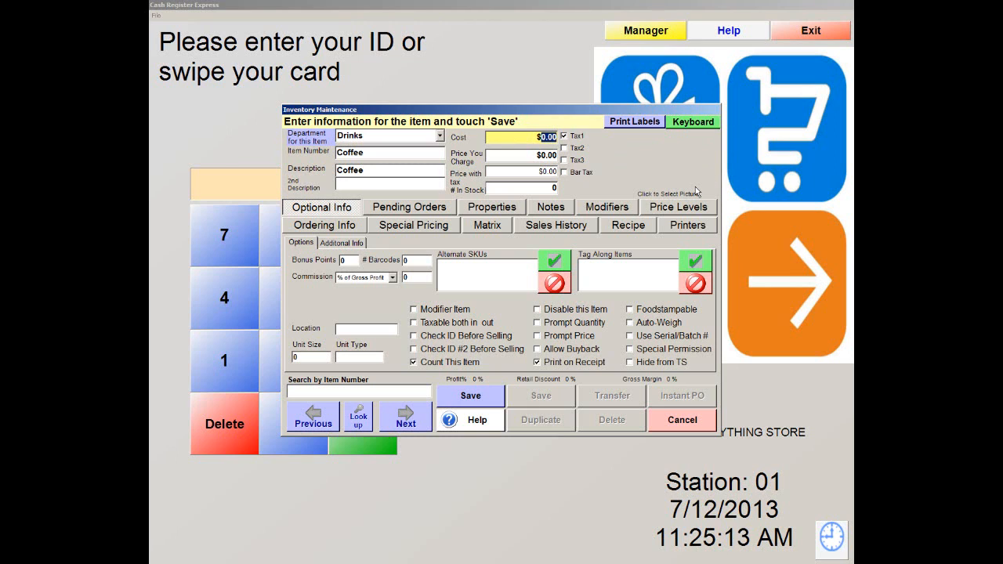
pyautogui.write('50')
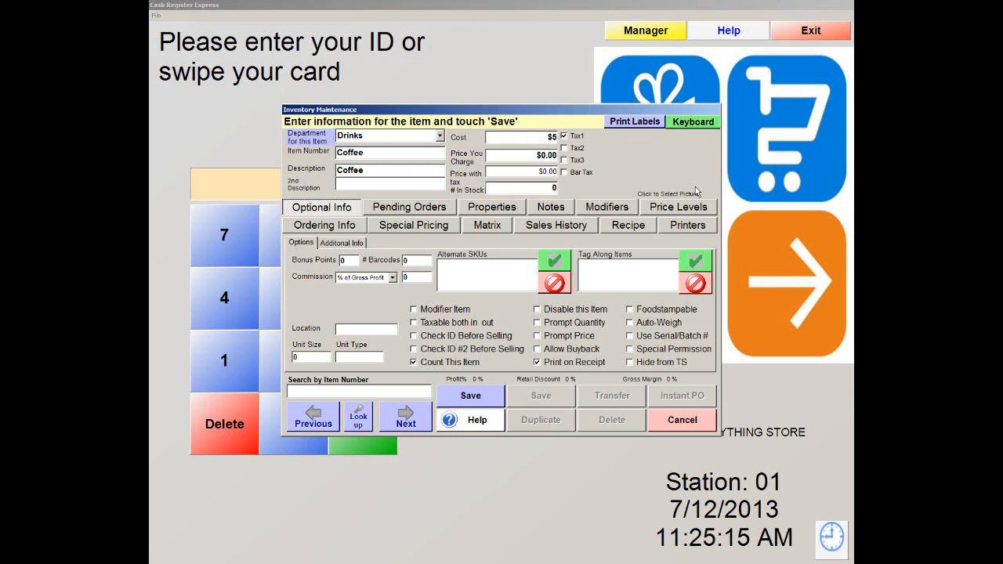
pyautogui.press('Left')
pyautogui.write('.')
pyautogui.press('Left')
pyautogui.write('0')
# Step: Set the selling price to $1.50, turn off stock counting, and save Coffee
pyautogui.click(518, 159)
pyautogui.press('BackSpace')
pyautogui.write('1')
pyautogui.press('Delete')
pyautogui.press('Delete')
pyautogui.write('50')
pyautogui.click(515, 171)
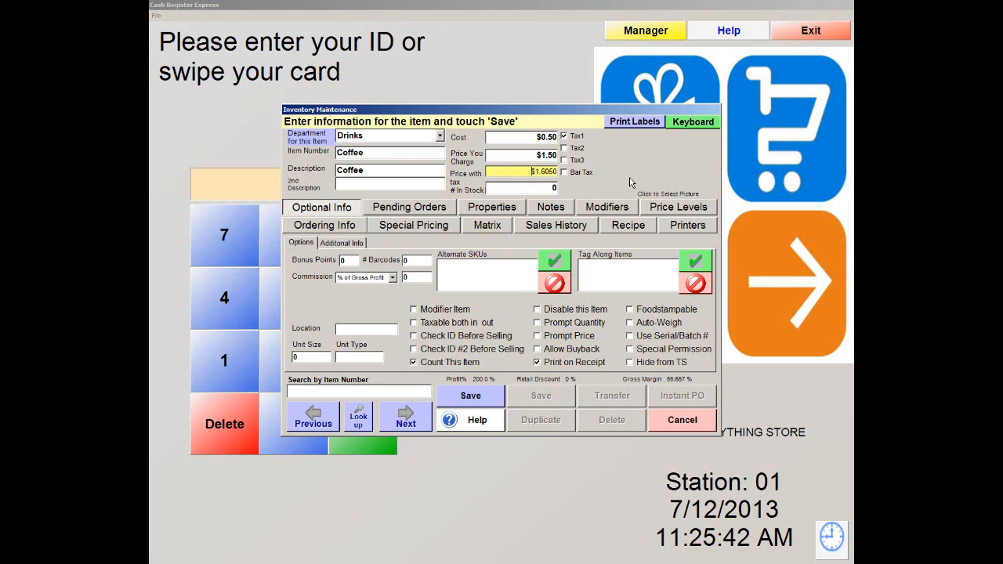
pyautogui.click(433, 365)
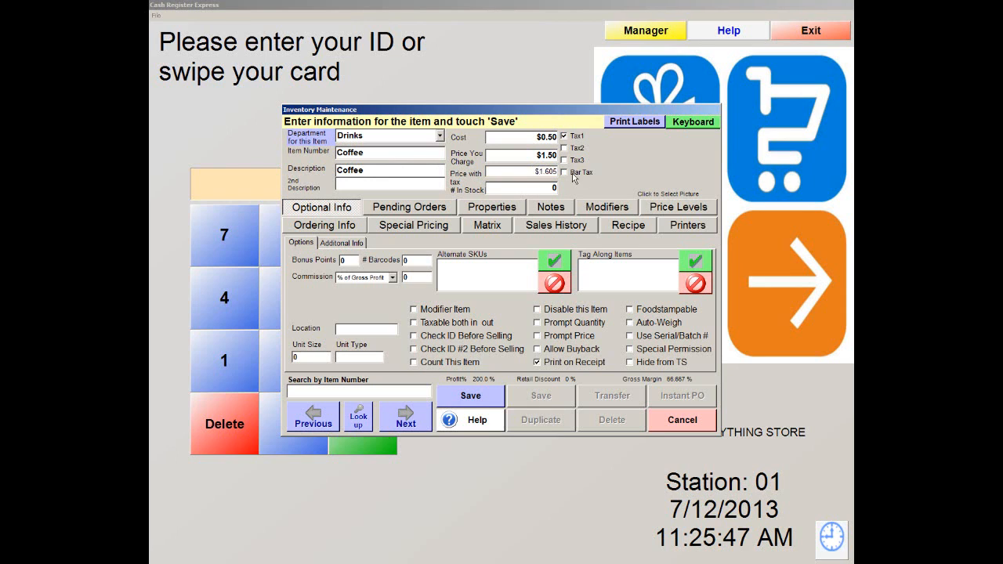
pyautogui.click(471, 399)
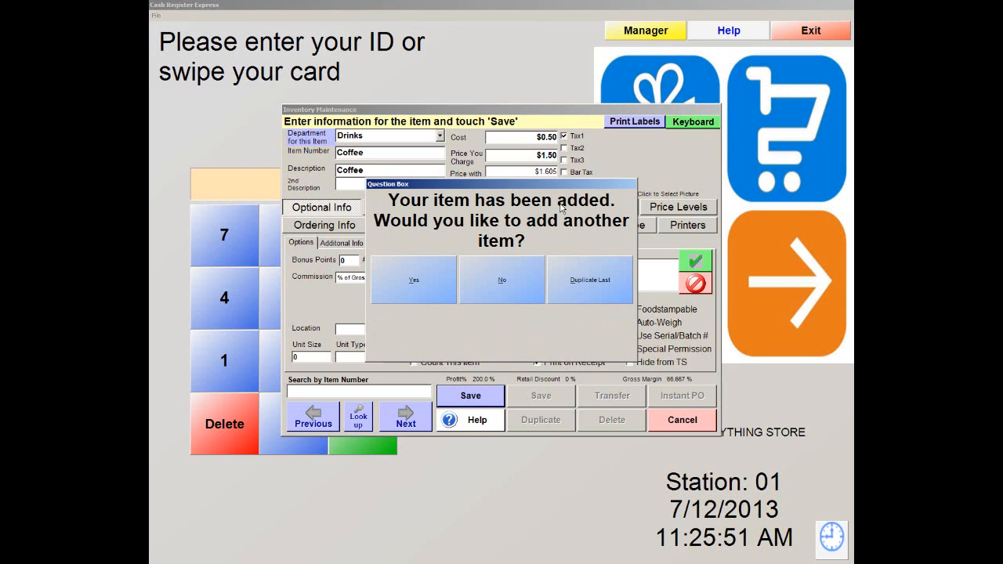
# Step: Decline adding another item and exit Inventory Maintenance and the manager menu
pyautogui.click(501, 284)
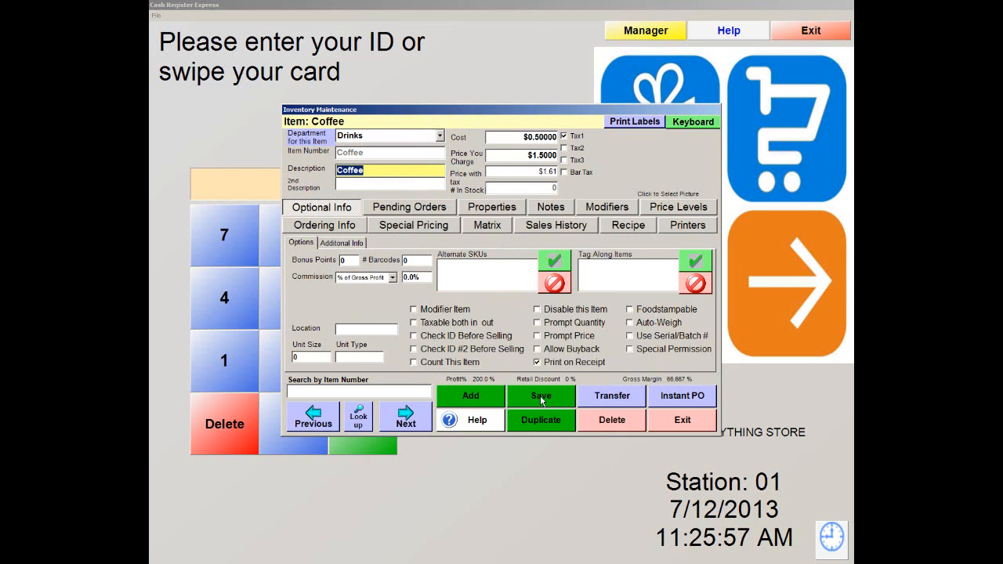
pyautogui.click(540, 396)
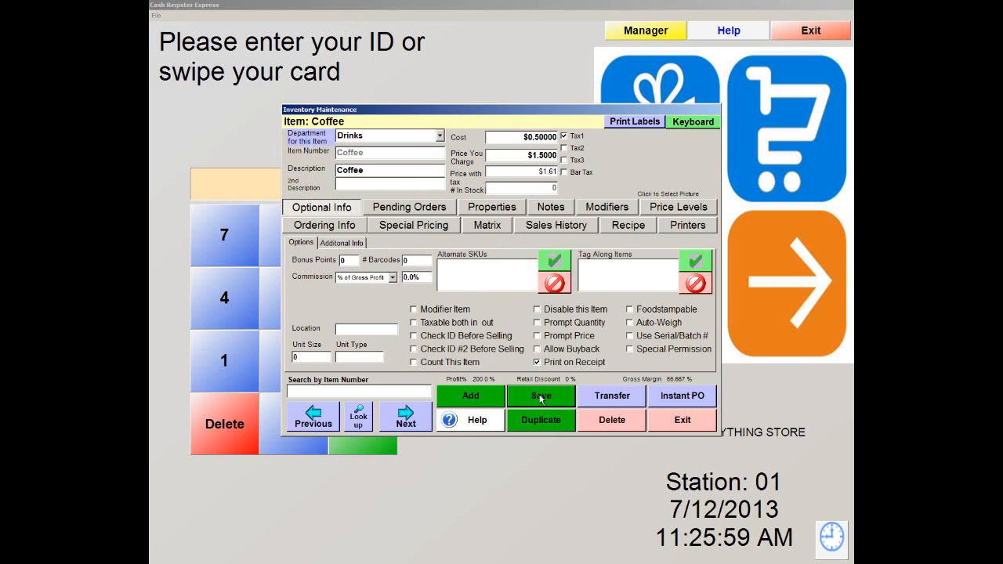
pyautogui.click(684, 421)
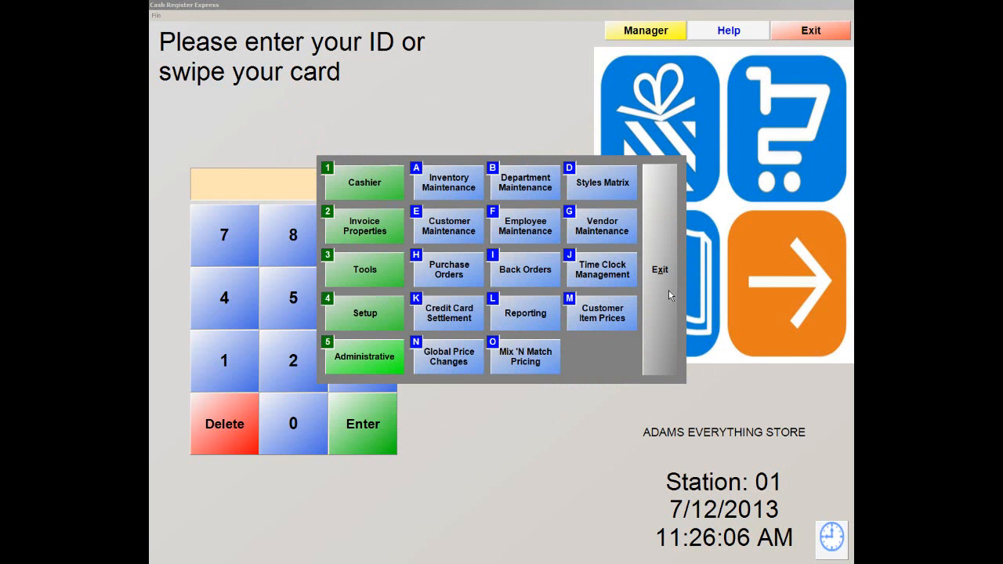
pyautogui.click(661, 224)
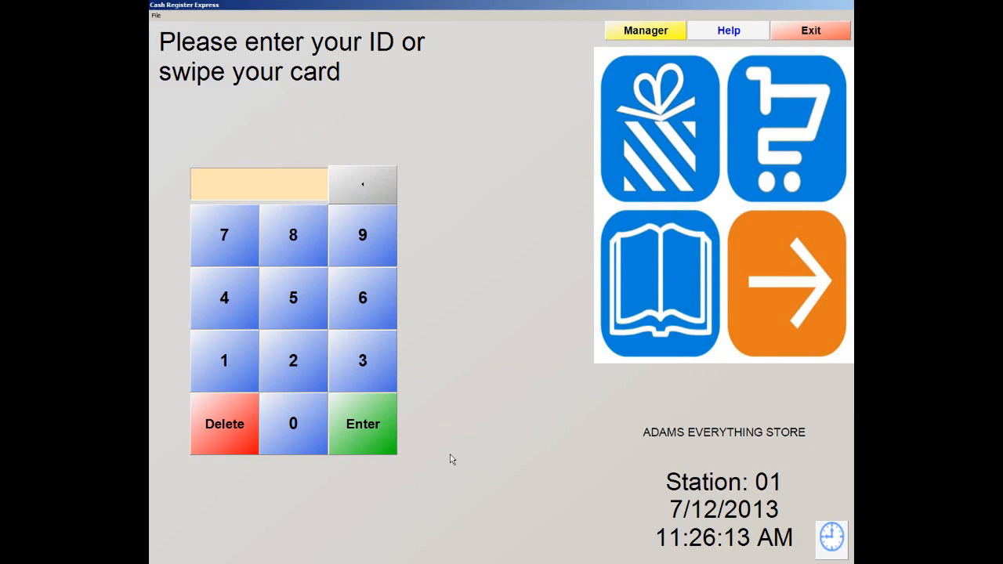
# Step: Log in to the register with the cashier ID and password
pyautogui.write('**')
pyautogui.press('Return')
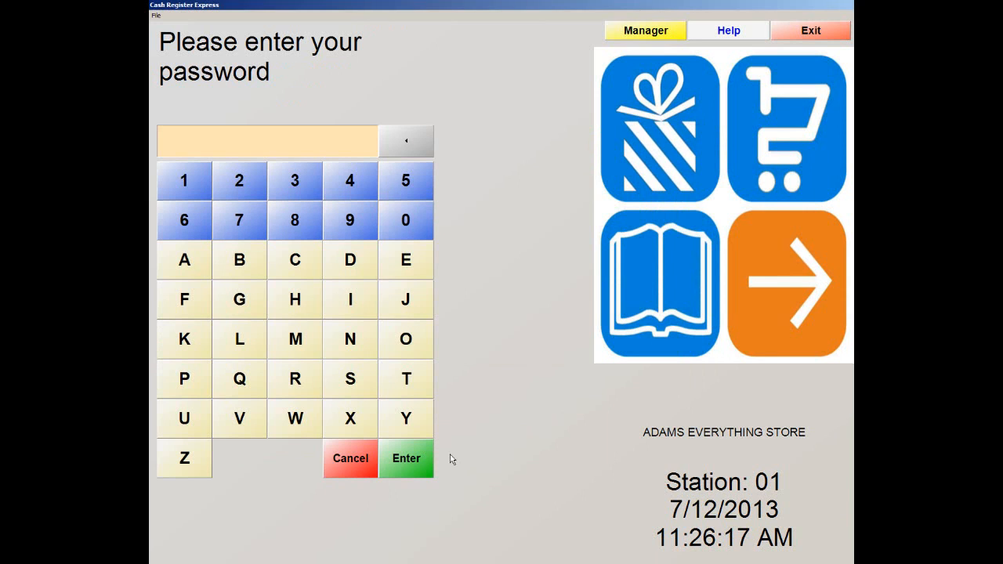
pyautogui.write('*****')
pyautogui.press('Return')
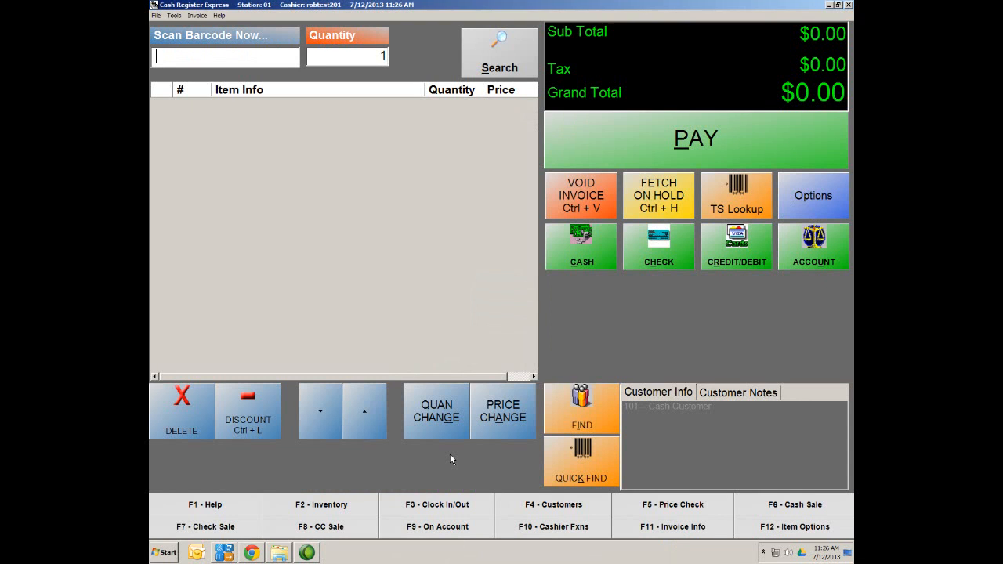
# Step: Ring up Coffee from the Drinks touchscreen category at $1.50
pyautogui.click(748, 208)
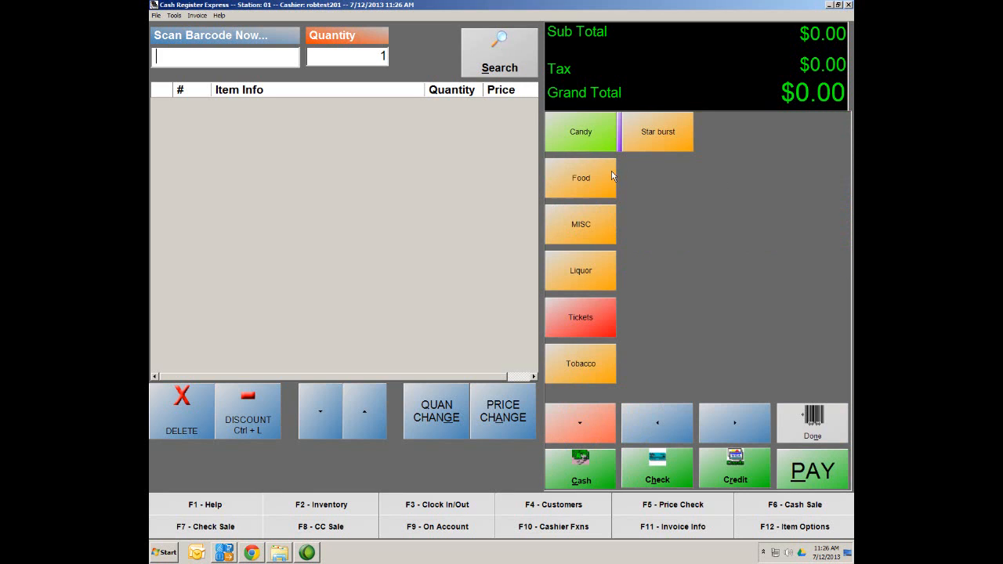
pyautogui.click(579, 426)
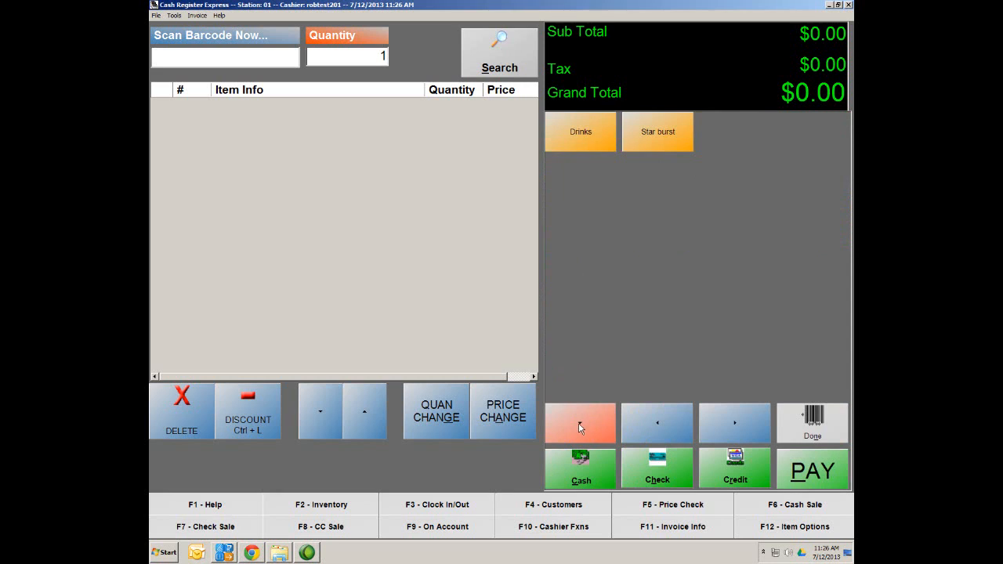
pyautogui.click(584, 143)
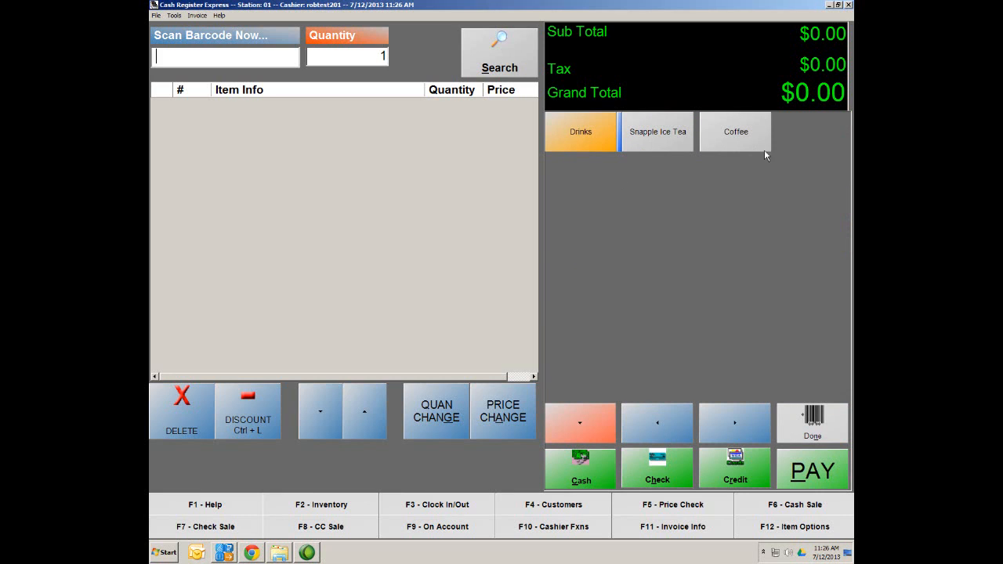
pyautogui.click(658, 135)
pyautogui.click(725, 139)
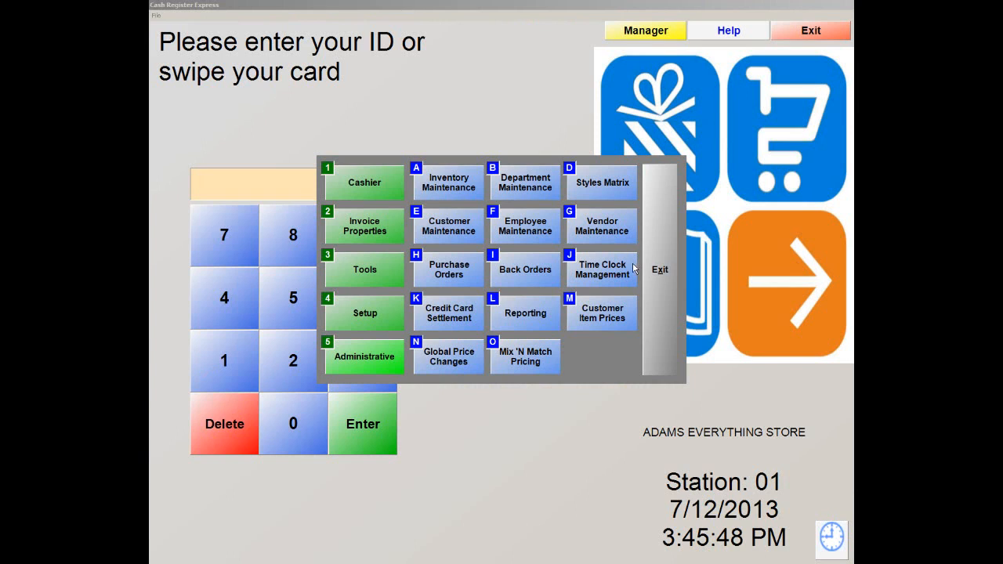
# Step: Close the manager menu and sign in on the keypad with the cashier ID and password
pyautogui.click(656, 275)
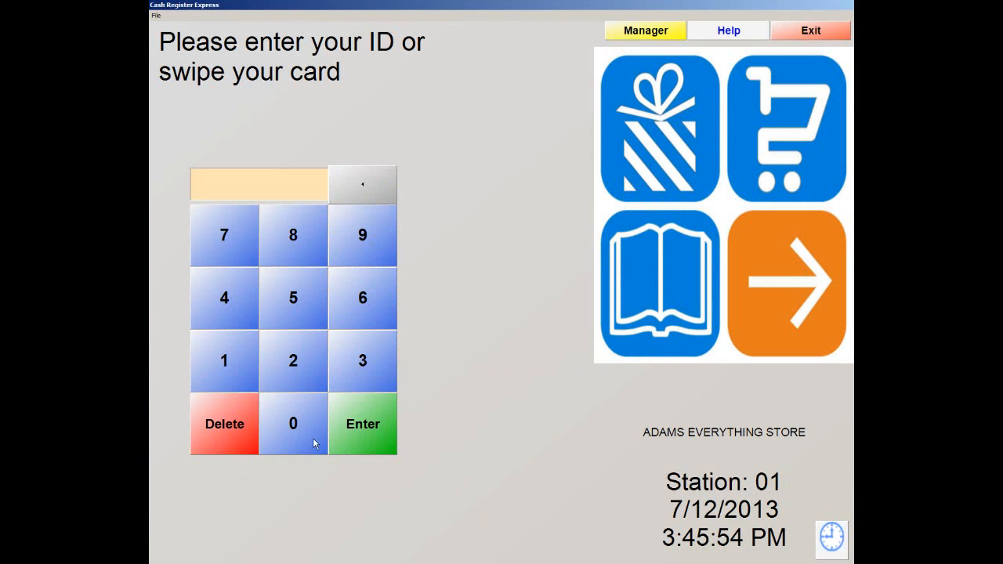
pyautogui.click(276, 424)
pyautogui.click(228, 370)
pyautogui.click(363, 423)
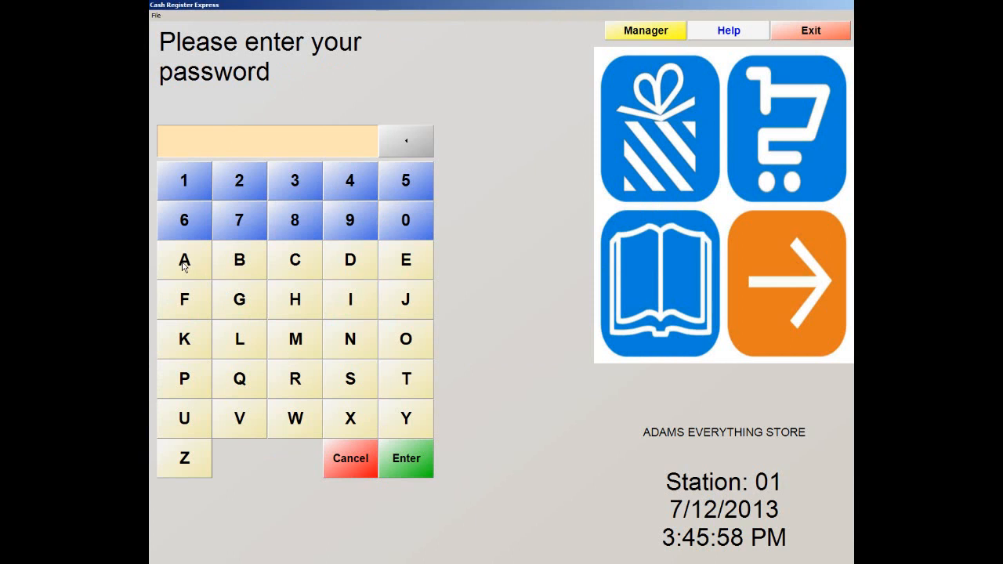
pyautogui.click(186, 263)
pyautogui.click(351, 260)
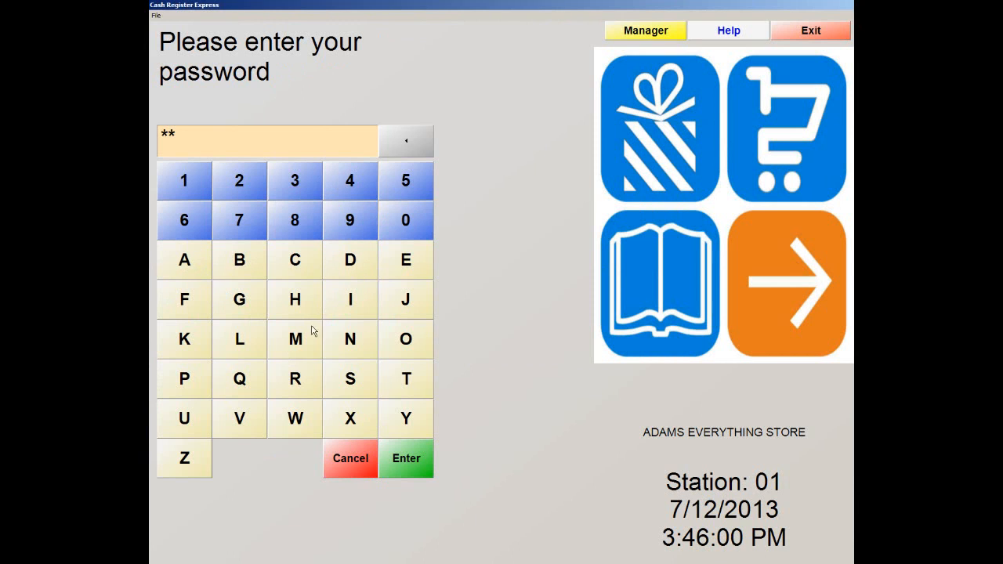
pyautogui.click(315, 332)
pyautogui.click(345, 300)
pyautogui.click(354, 341)
pyautogui.click(409, 469)
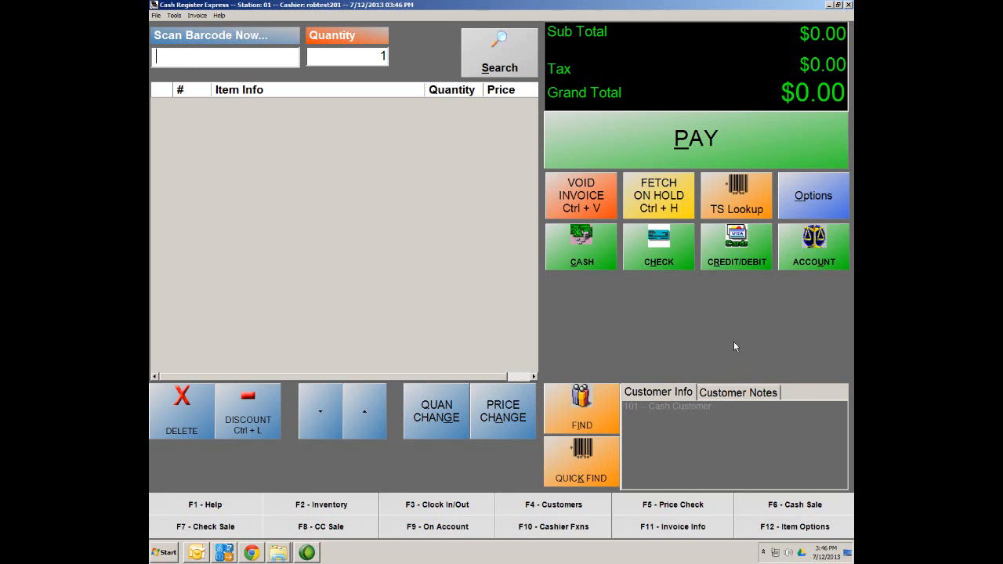
# Step: Add a Coffee from the Drinks touchscreen category: $1.50, $1.61 total
pyautogui.click(751, 204)
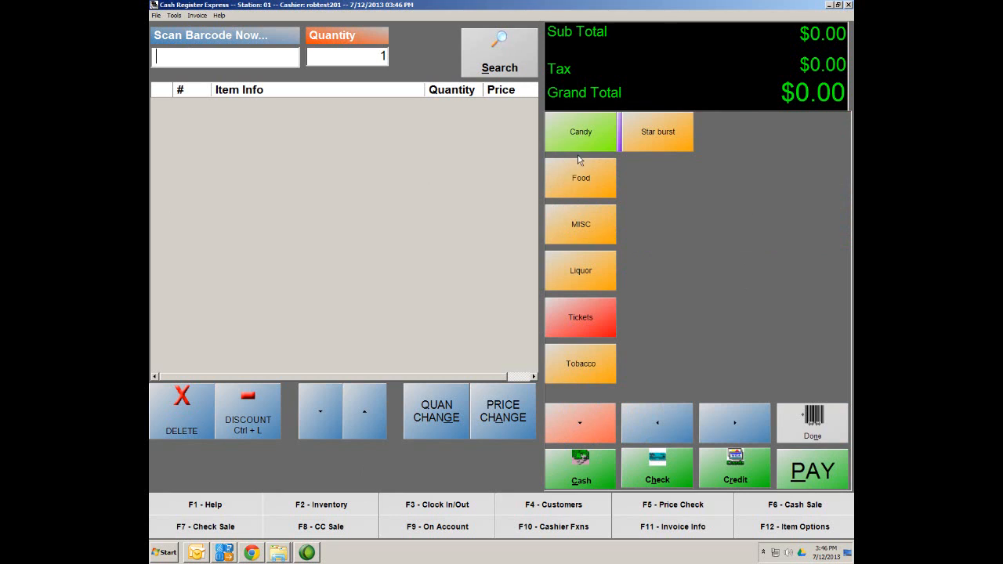
pyautogui.click(577, 424)
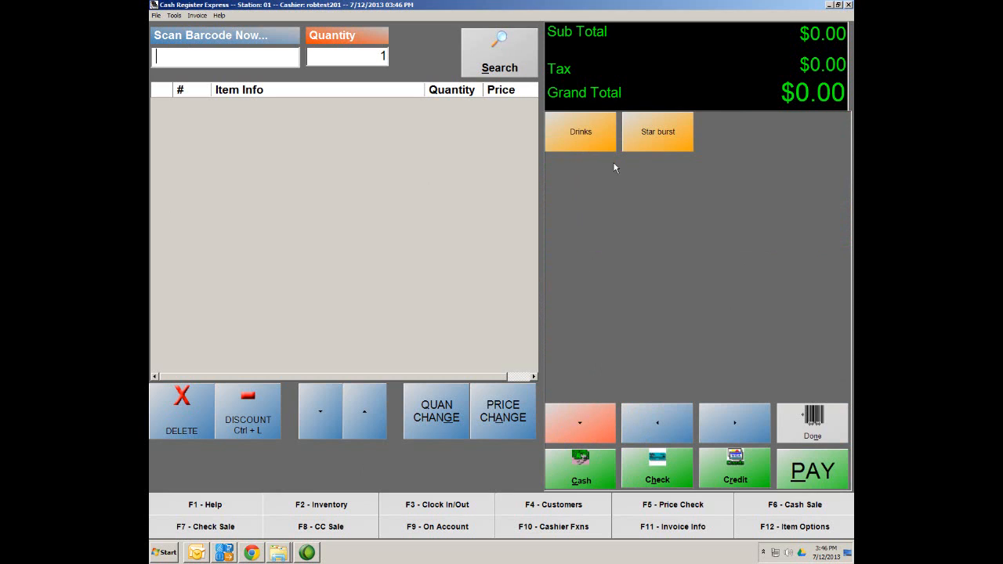
pyautogui.click(583, 142)
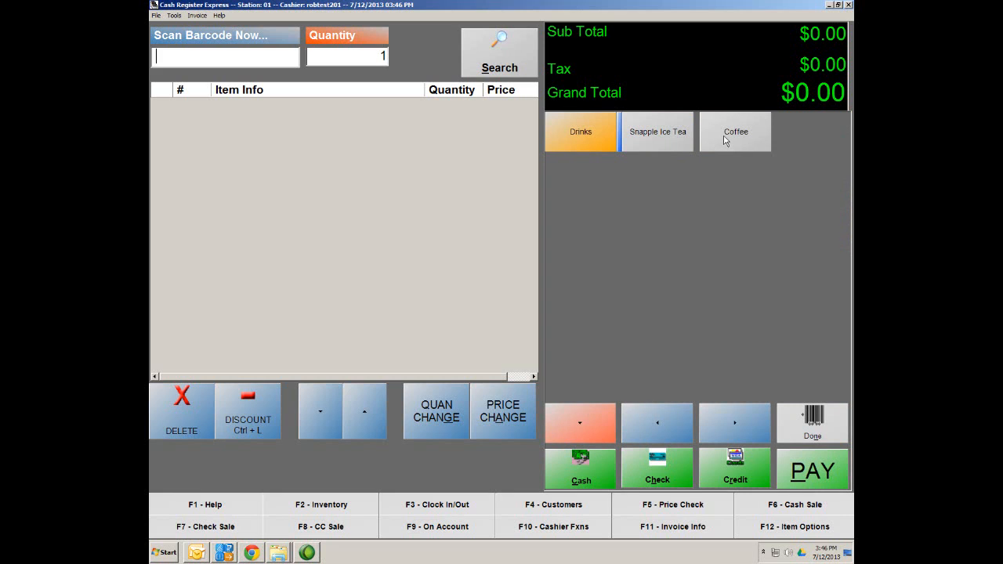
pyautogui.click(654, 138)
pyautogui.click(745, 132)
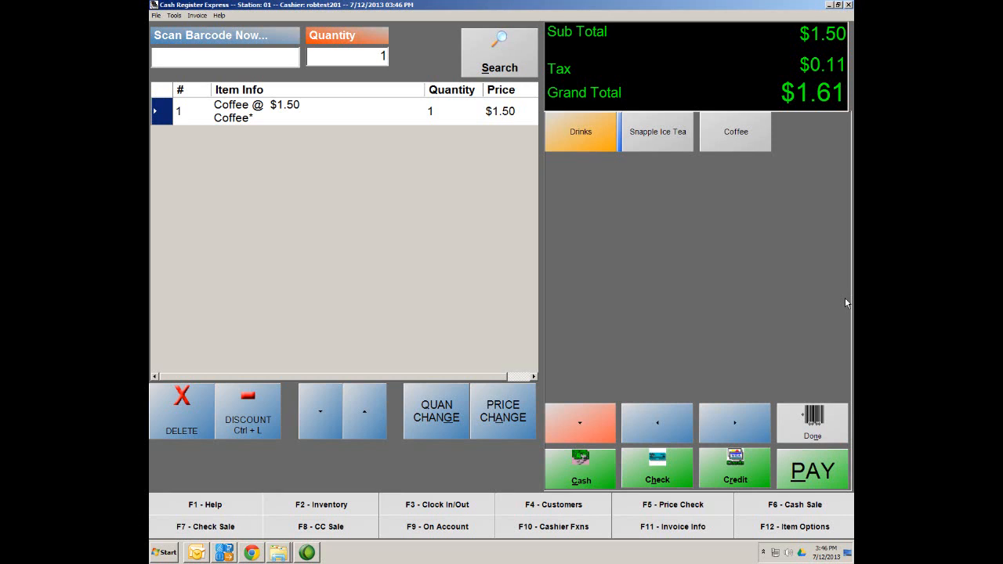
# Step: Add a $2.00 Snapple Ice Tea, bringing the sale to $3.75, and return to payment options
pyautogui.click(648, 146)
pyautogui.click(645, 145)
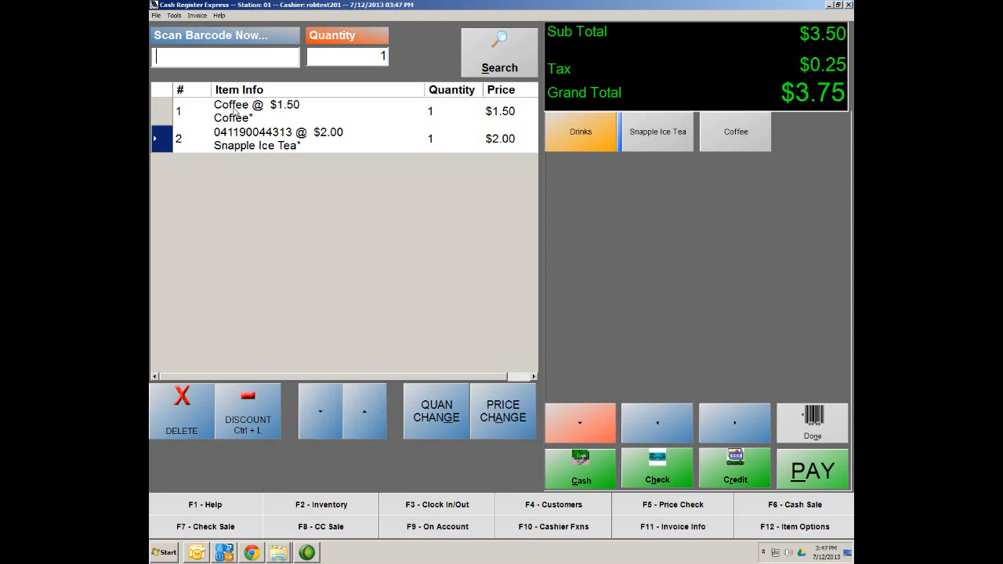
pyautogui.click(822, 435)
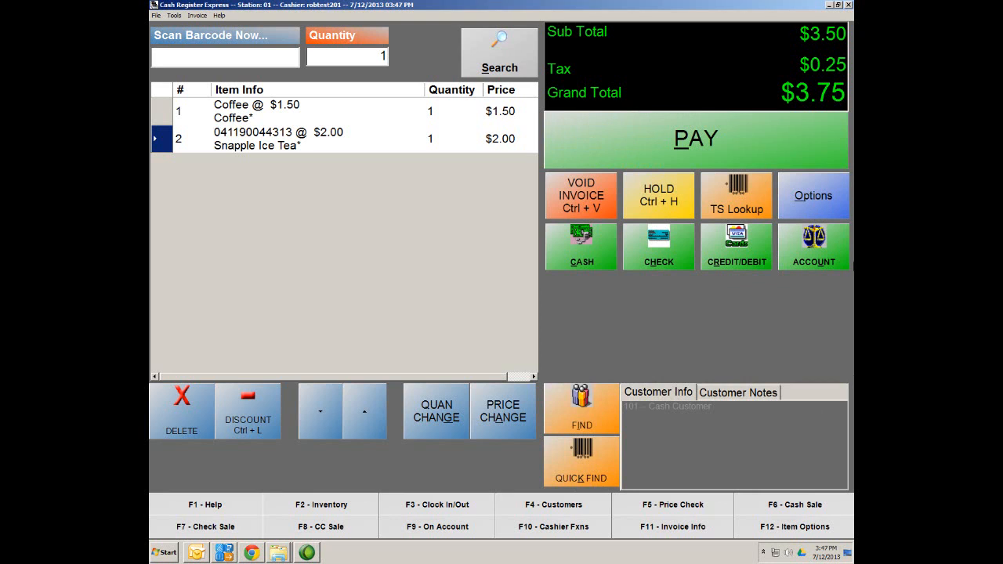
# Step: Open Inventory Maintenance from the administrative options
pyautogui.click(837, 202)
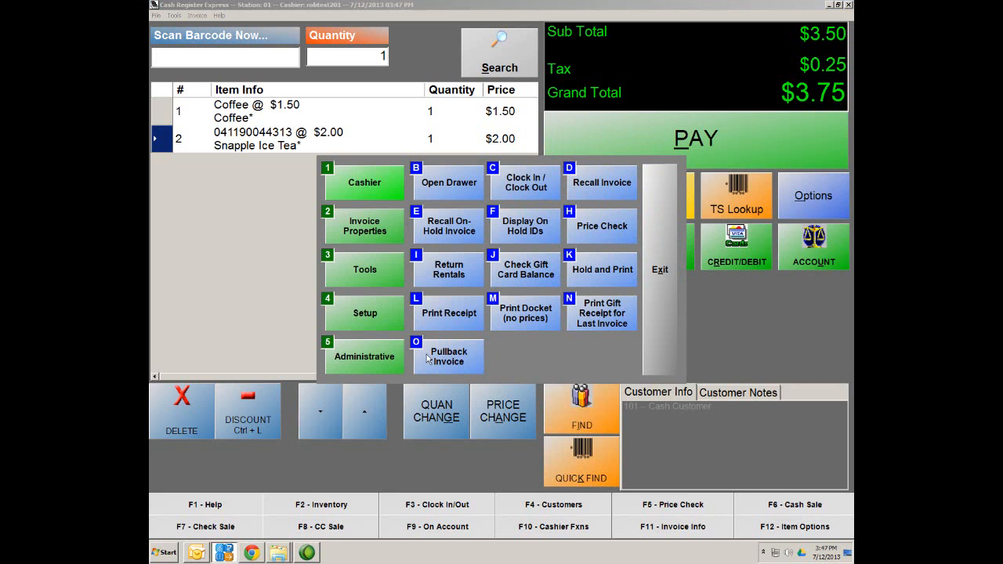
pyautogui.click(369, 354)
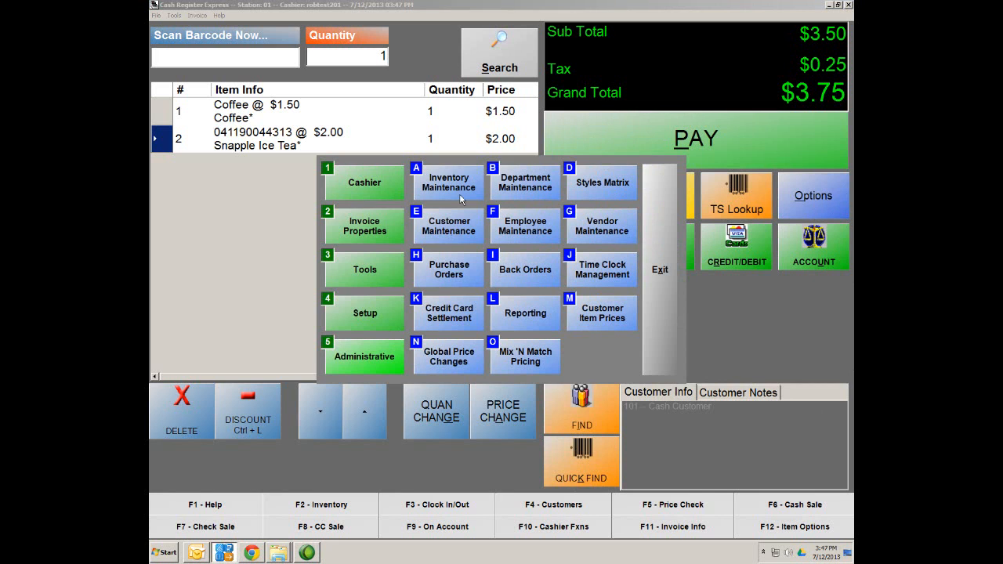
pyautogui.click(465, 184)
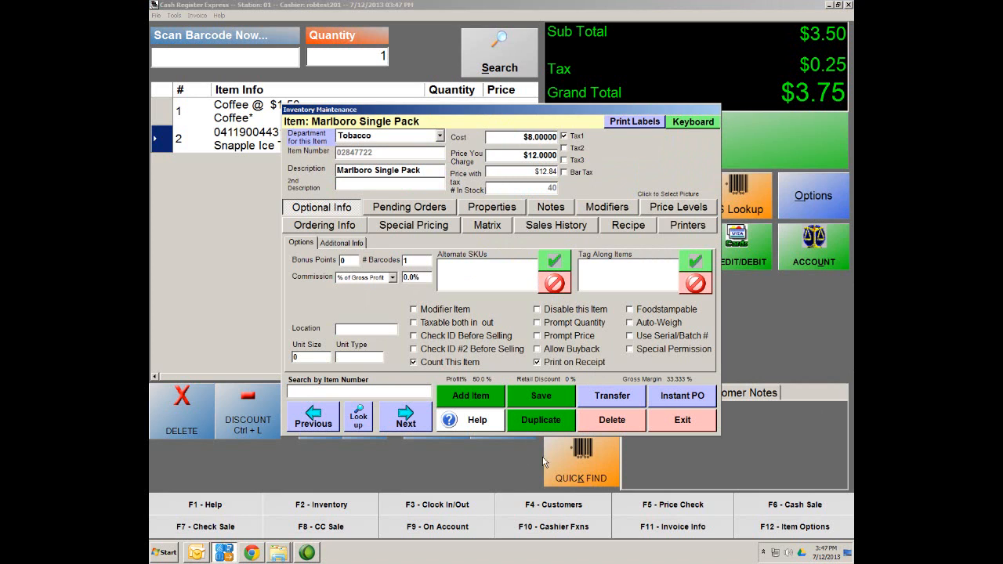
# Step: Add a new Modifier Group item with its department set to NONE
pyautogui.click(474, 397)
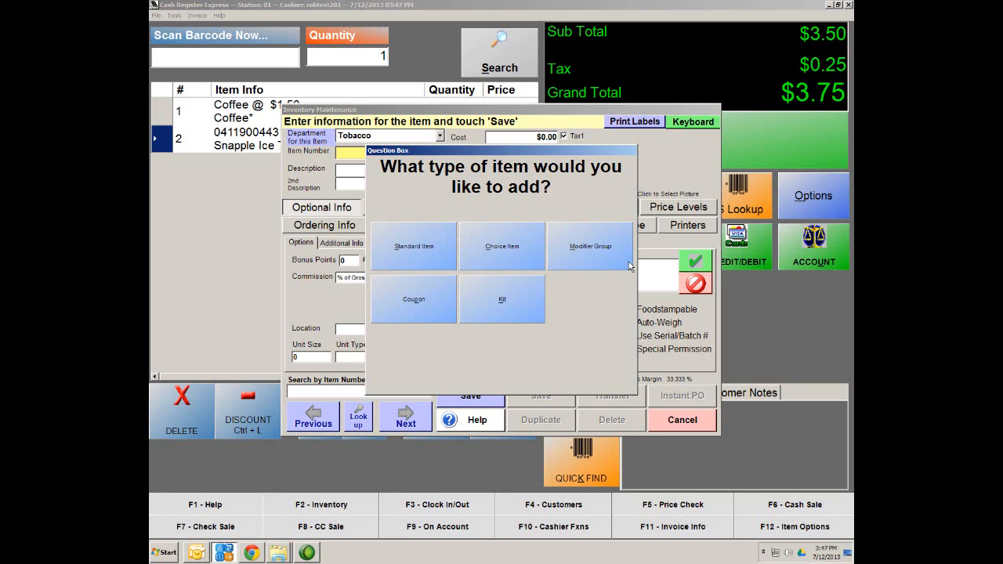
pyautogui.click(585, 260)
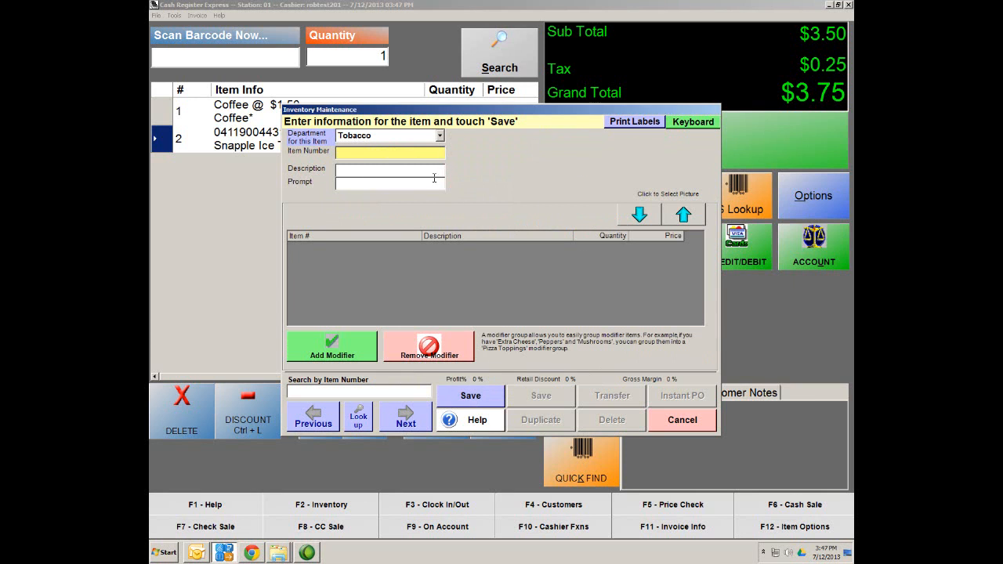
pyautogui.click(441, 137)
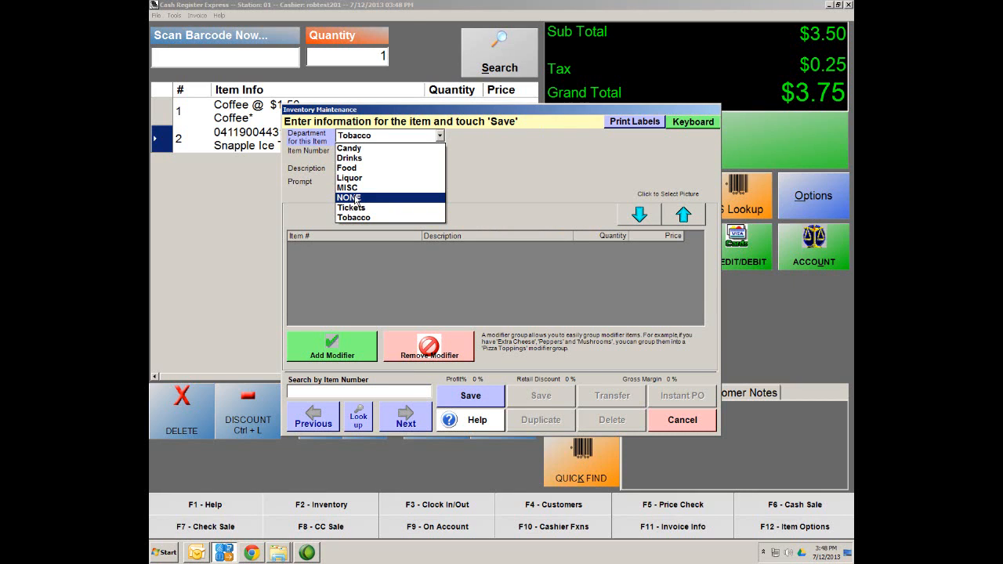
pyautogui.click(354, 199)
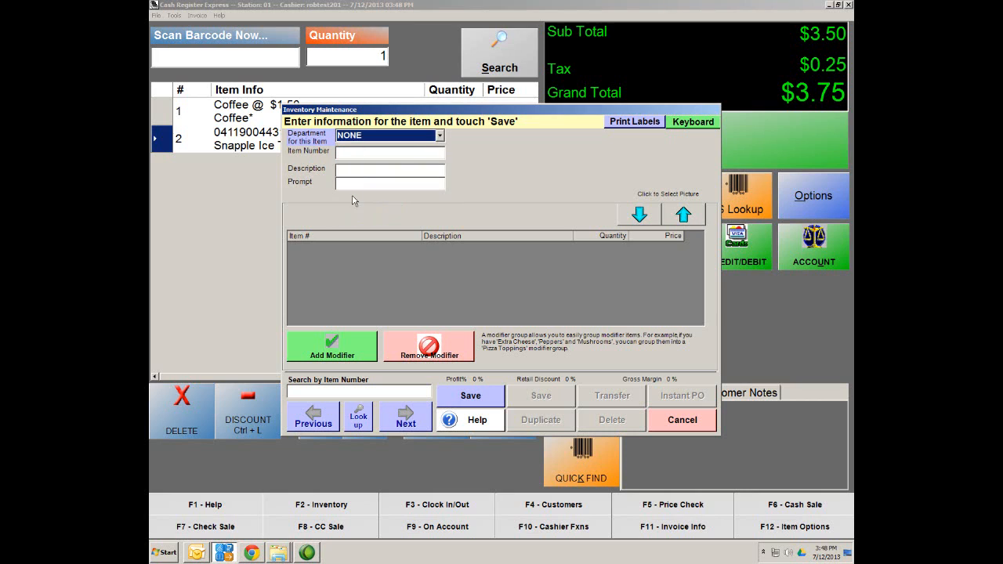
# Step: Save a 'Coffee Sizes' modifier group with the prompt 'What size cup would you like?'
pyautogui.click(365, 153)
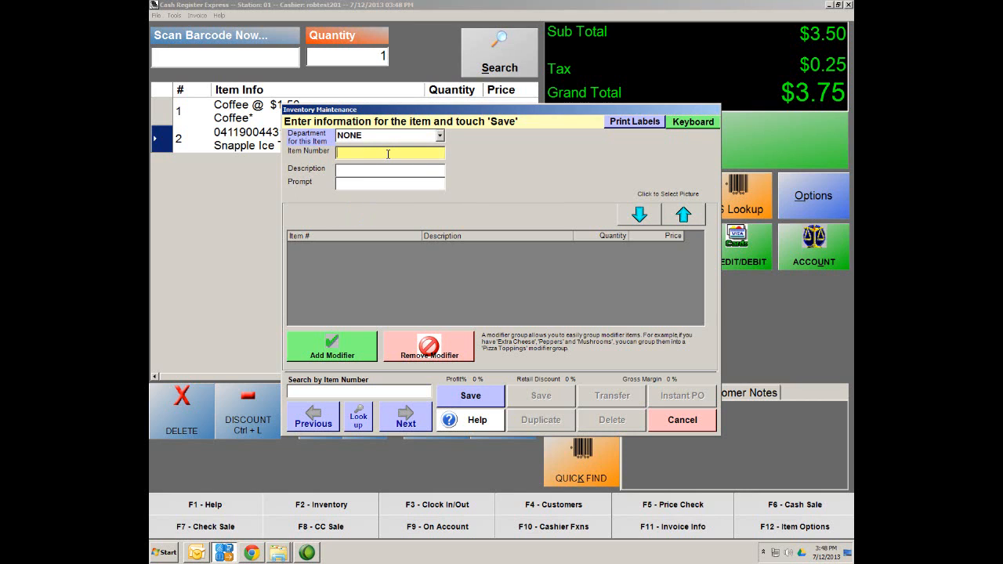
pyautogui.write('Coffee Si')
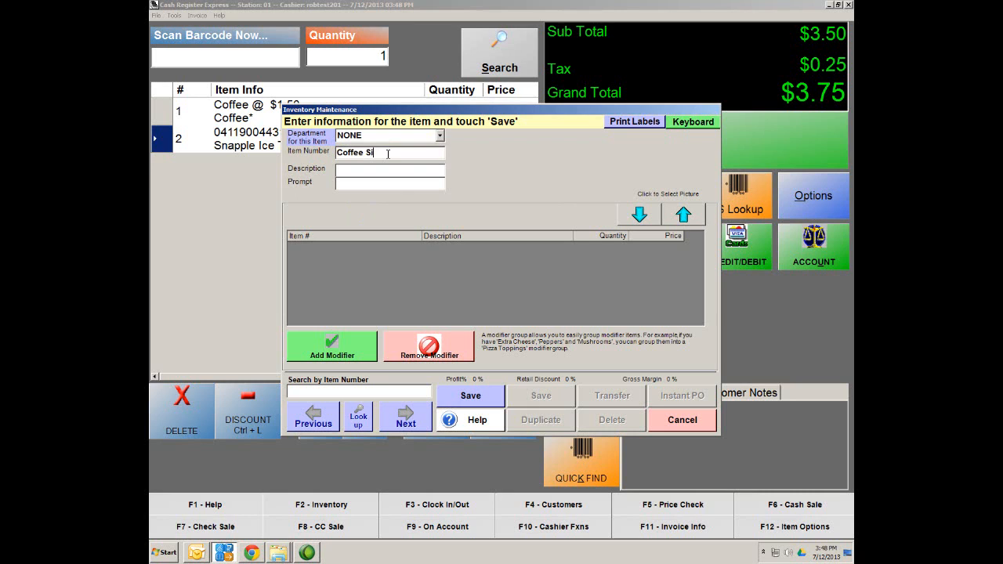
pyautogui.write('zes')
pyautogui.press('Tab')
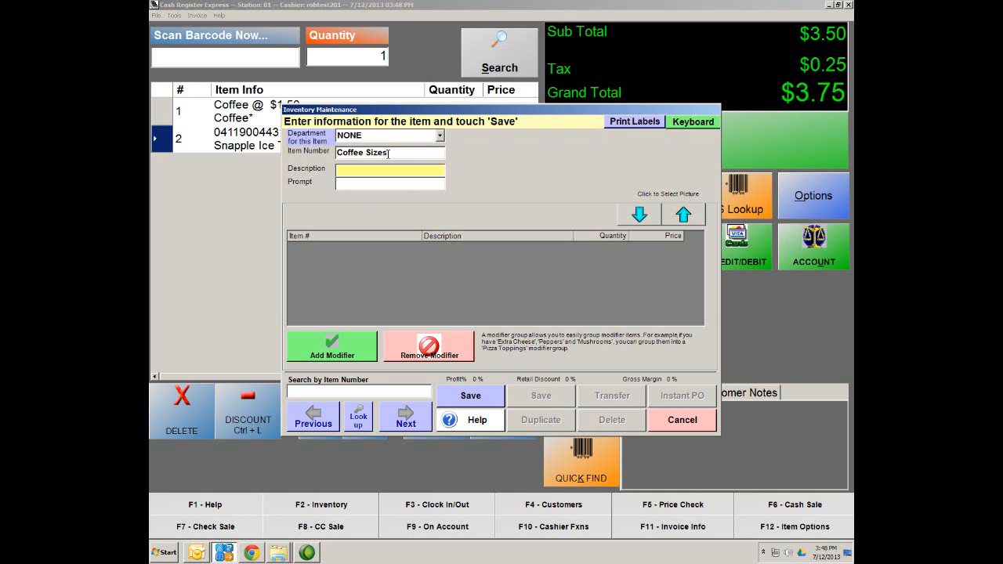
pyautogui.write('Coff')
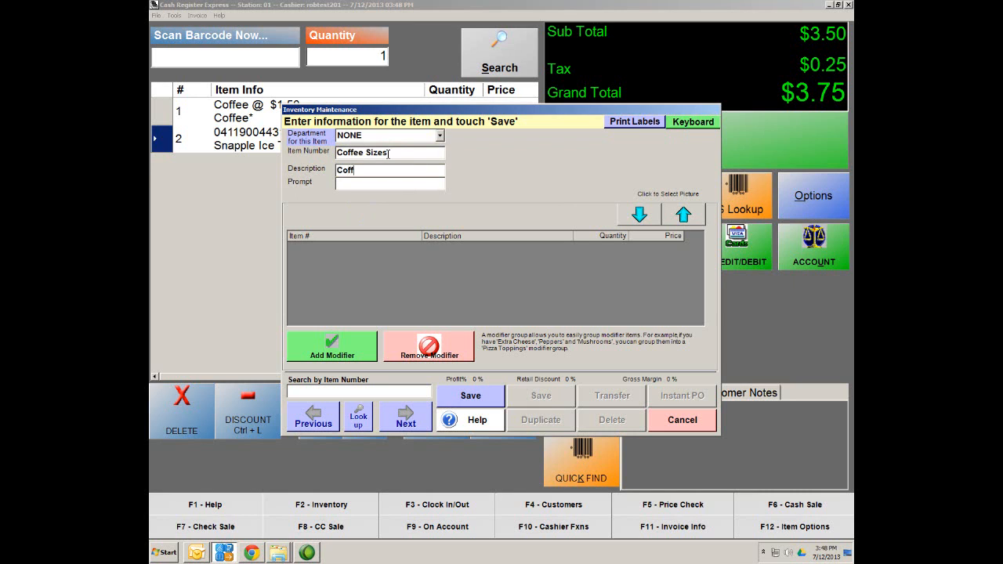
pyautogui.write('ee Sizes')
pyautogui.click(375, 187)
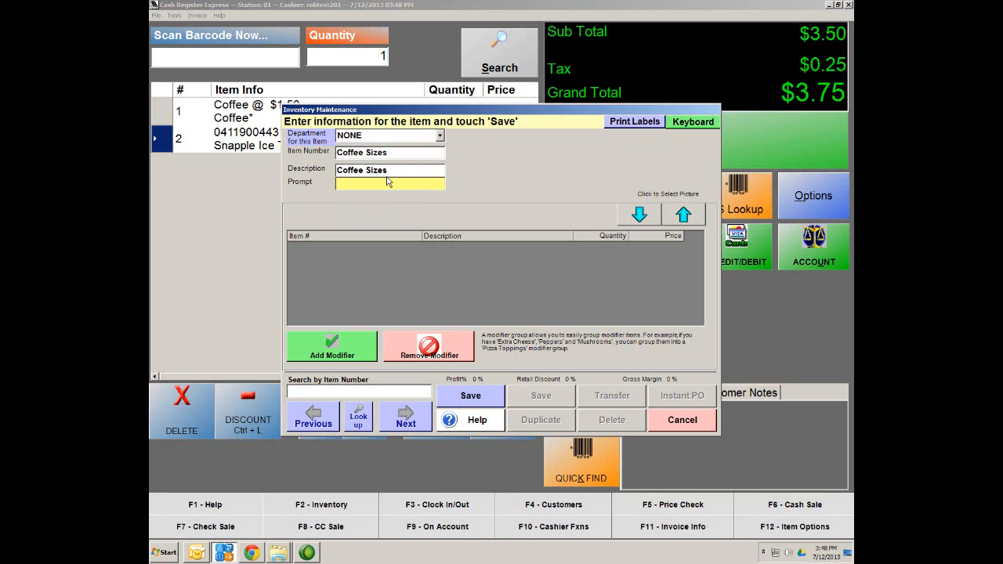
pyautogui.write('Wh')
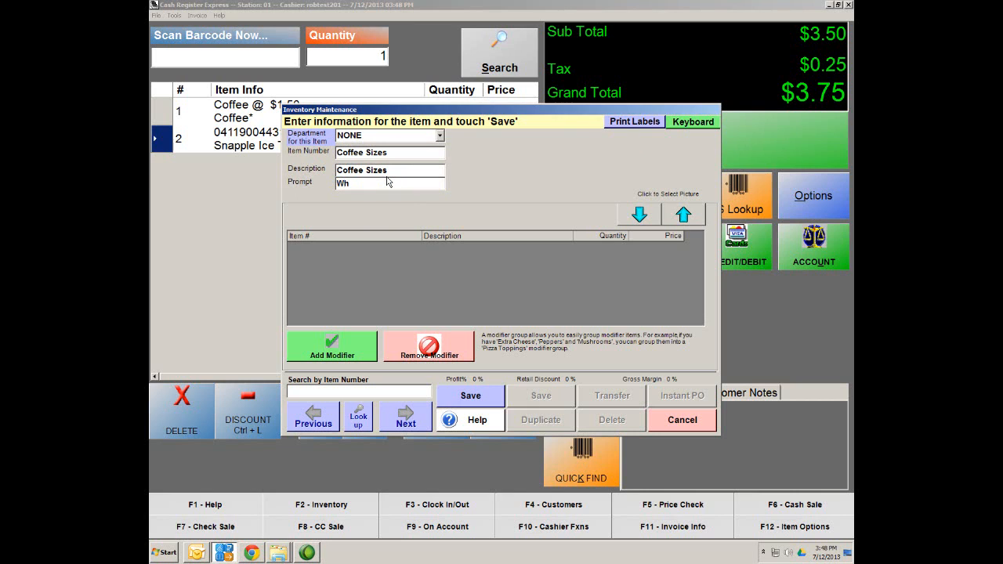
pyautogui.write('at size cup would you like?')
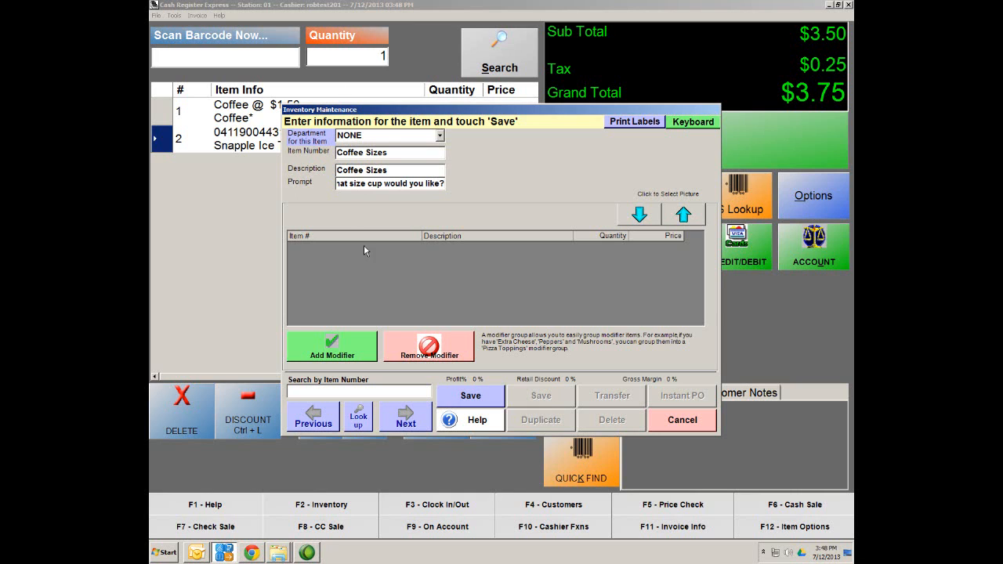
pyautogui.click(491, 403)
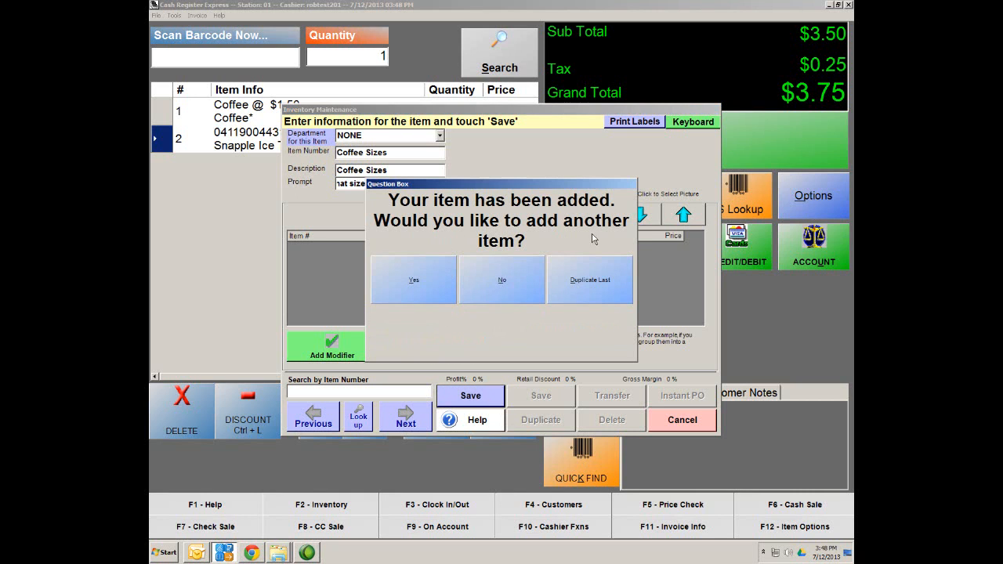
# Step: Add another standard item named Small
pyautogui.click(396, 296)
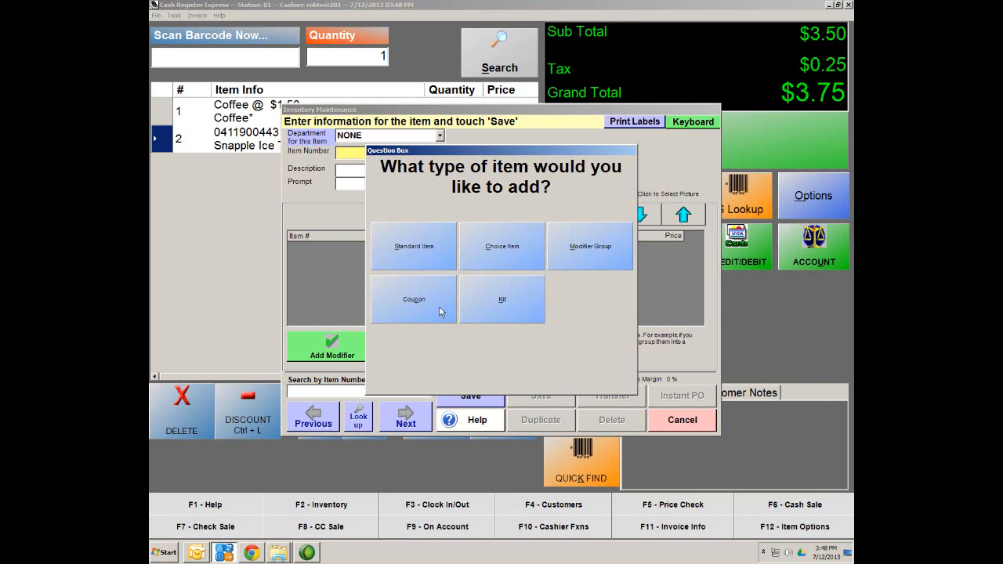
pyautogui.click(413, 256)
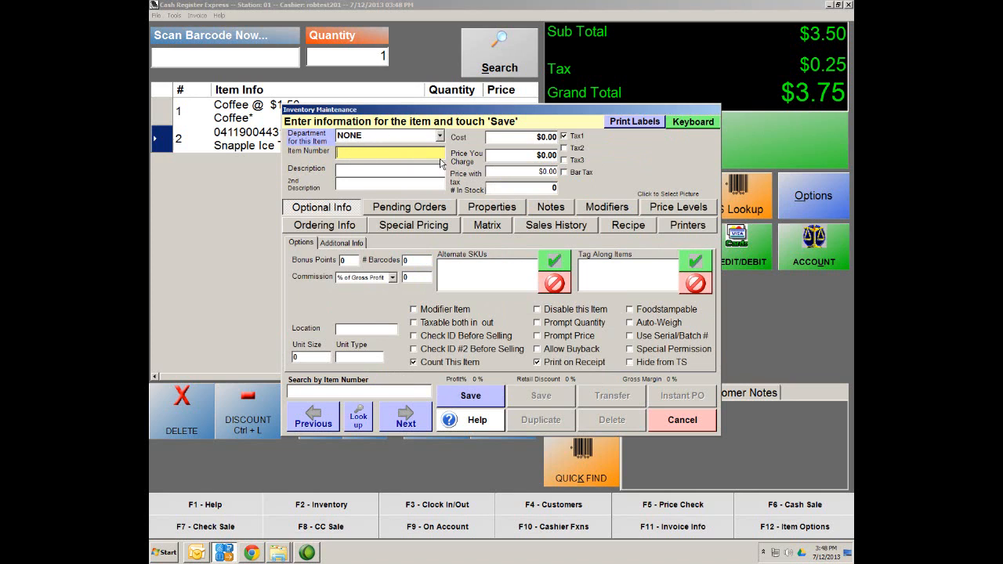
pyautogui.write('Sam')
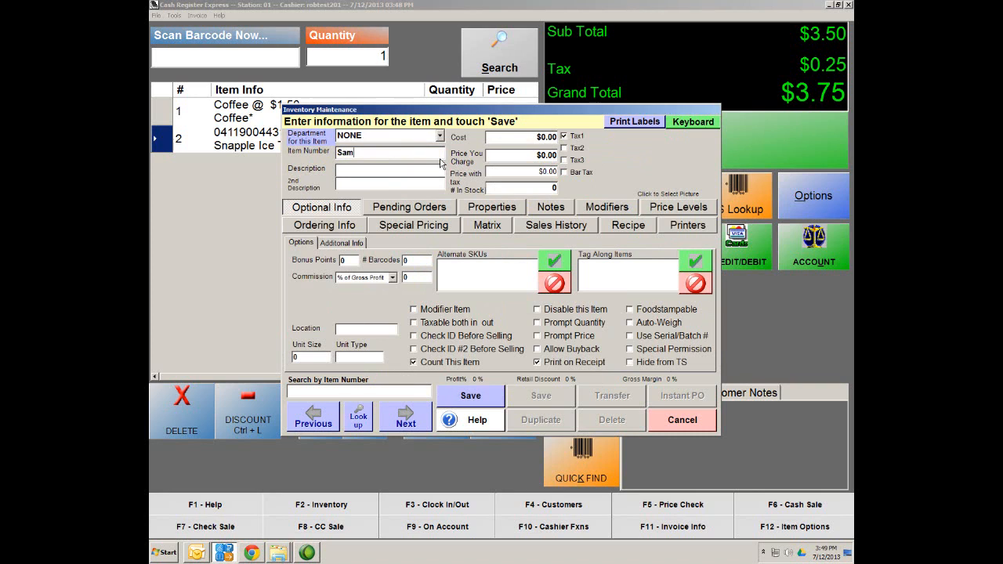
pyautogui.write('all')
pyautogui.press('Tab')
pyautogui.write('Sma')
# Step: Give Small a $0.85 cost and $1.00 price as a modifier item, save, and add another
pyautogui.click(549, 137)
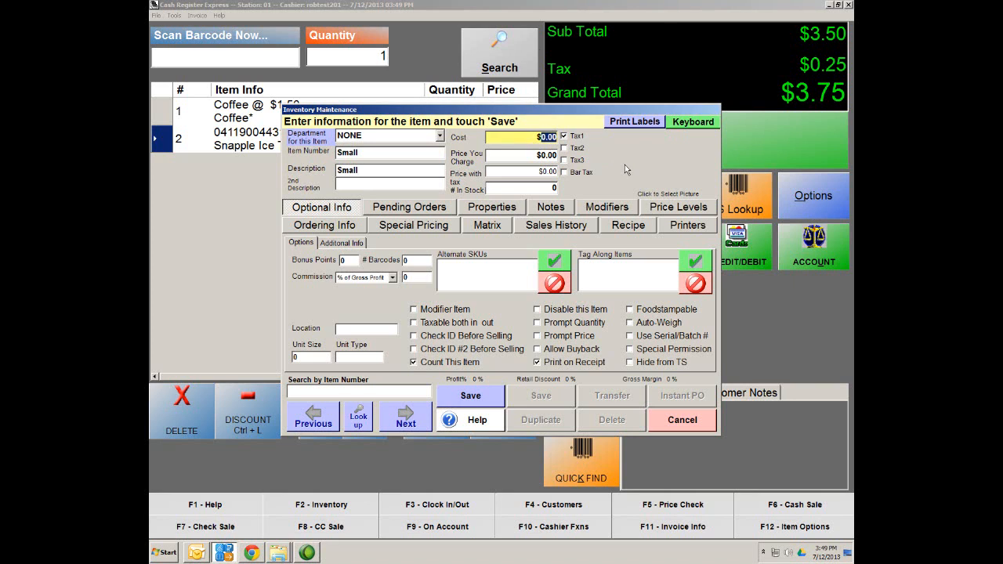
pyautogui.write('85')
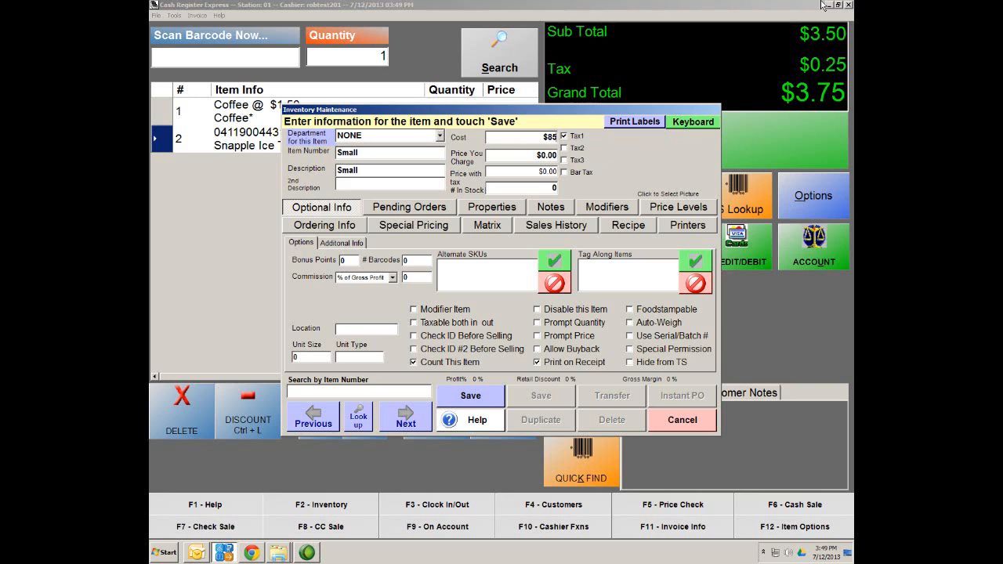
pyautogui.click(547, 155)
pyautogui.write('1.')
pyautogui.click(539, 136)
pyautogui.write('.85')
pyautogui.click(532, 154)
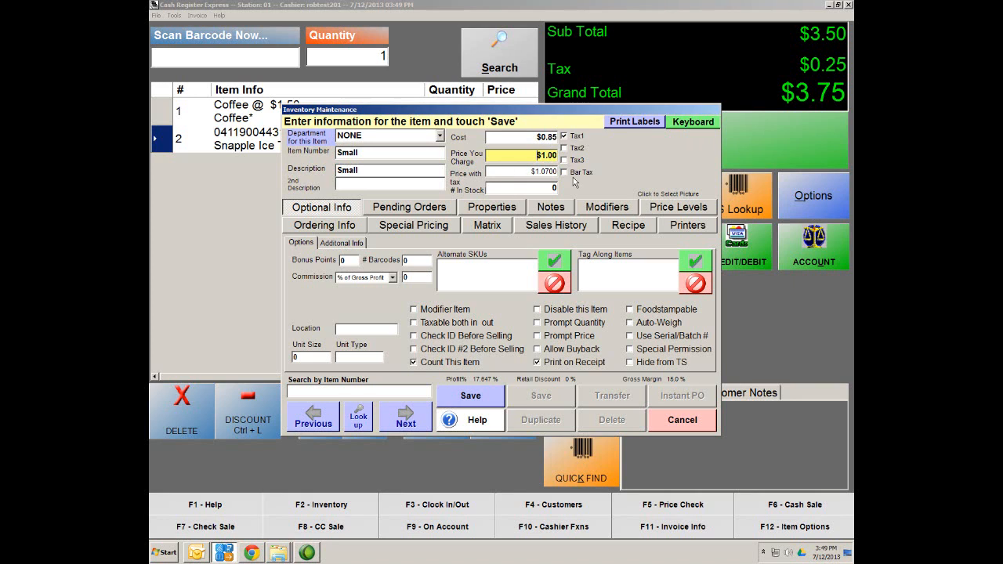
pyautogui.click(430, 311)
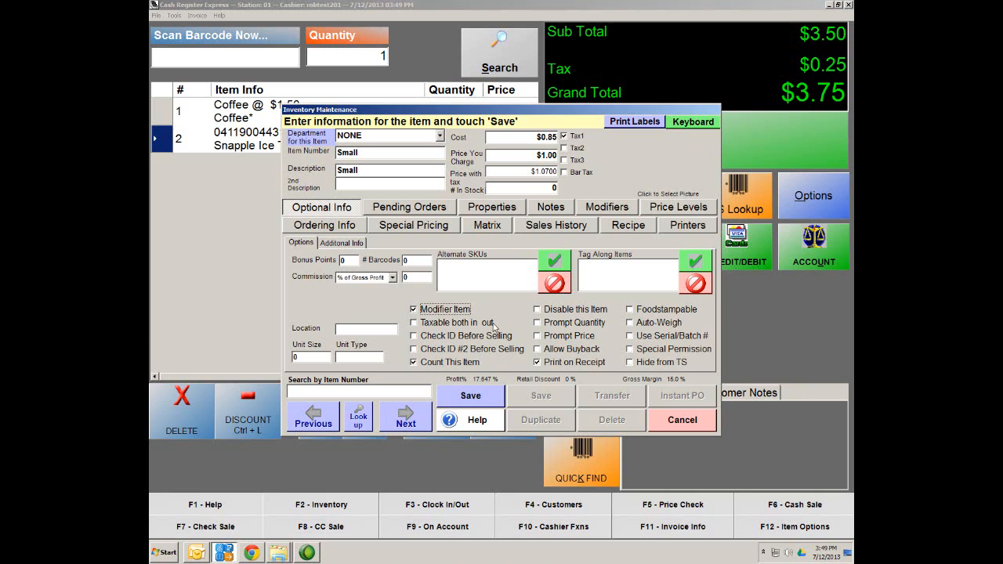
pyautogui.click(485, 400)
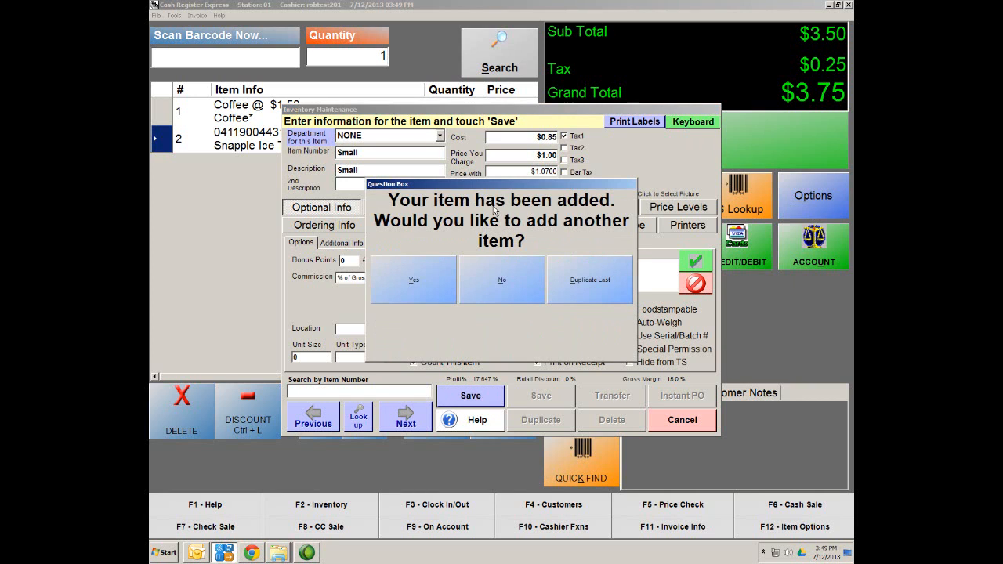
pyautogui.click(405, 290)
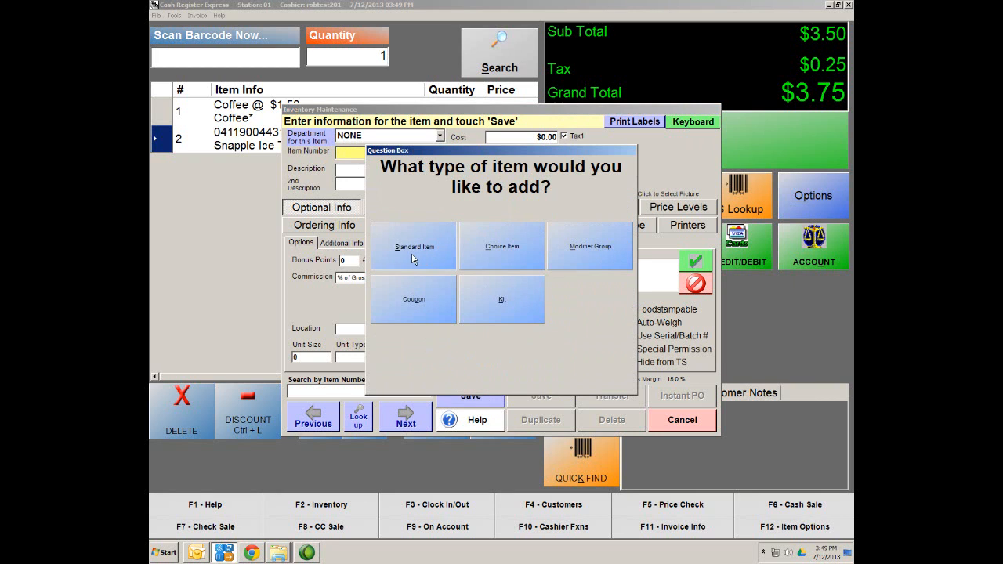
# Step: Save Medium Cup as a modifier item priced $1.50 with a $0.95 cost, then add another
pyautogui.click(412, 255)
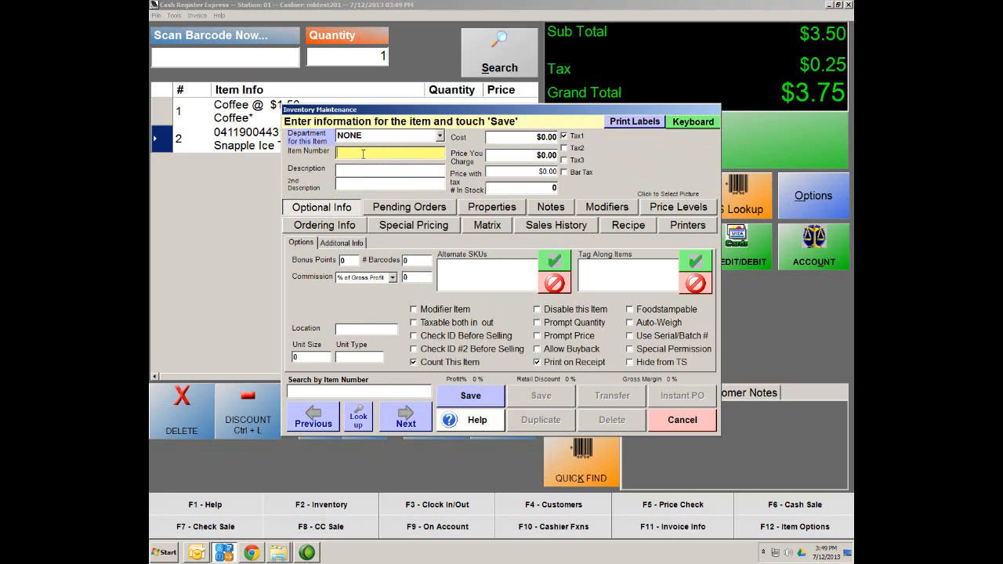
pyautogui.write('Medi')
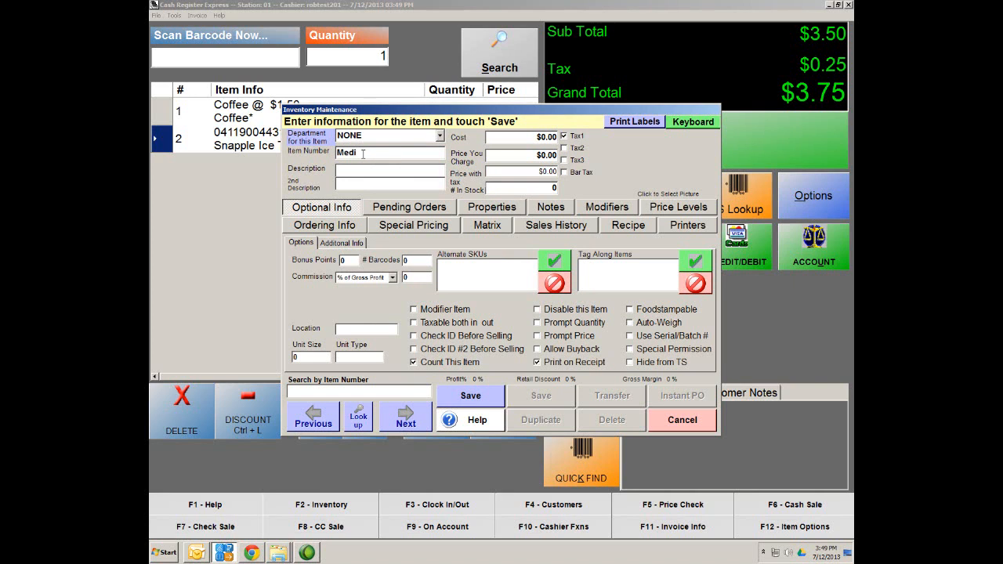
pyautogui.write('um')
pyautogui.write(' Cup')
pyautogui.write('Medi')
pyautogui.write('umk')
pyautogui.write(' Cu')
pyautogui.click(545, 157)
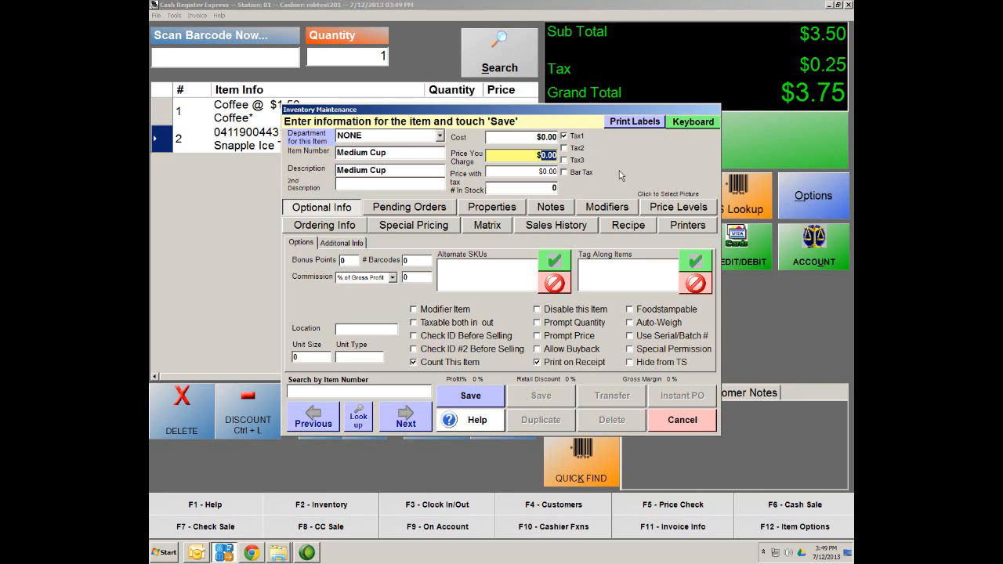
pyautogui.write('1.50')
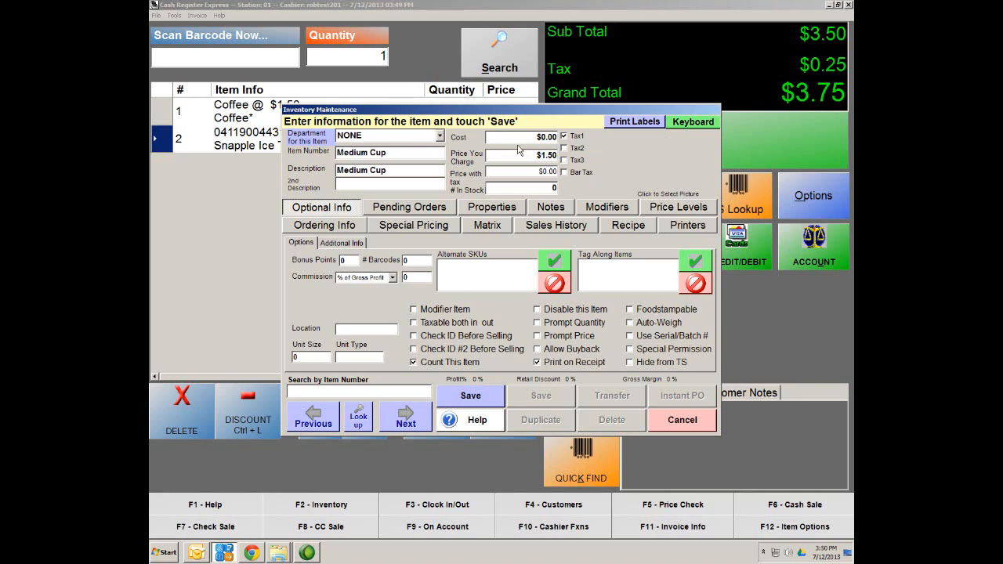
pyautogui.click(542, 134)
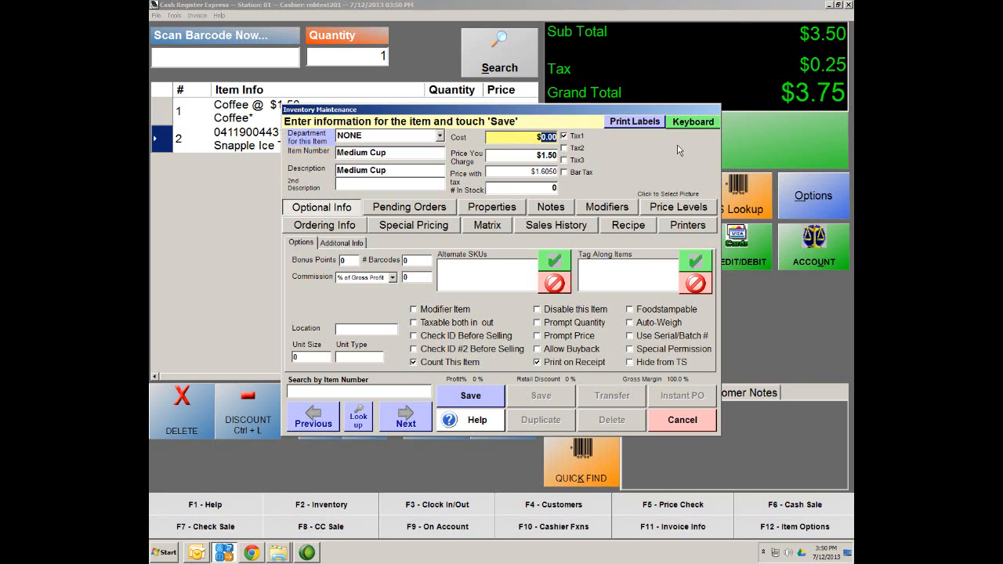
pyautogui.write('95')
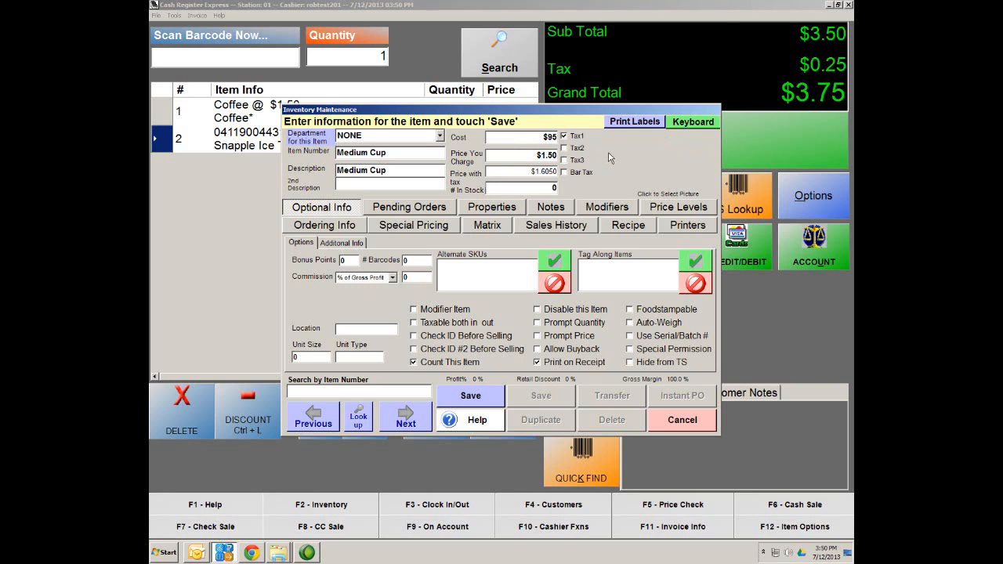
pyautogui.click(514, 170)
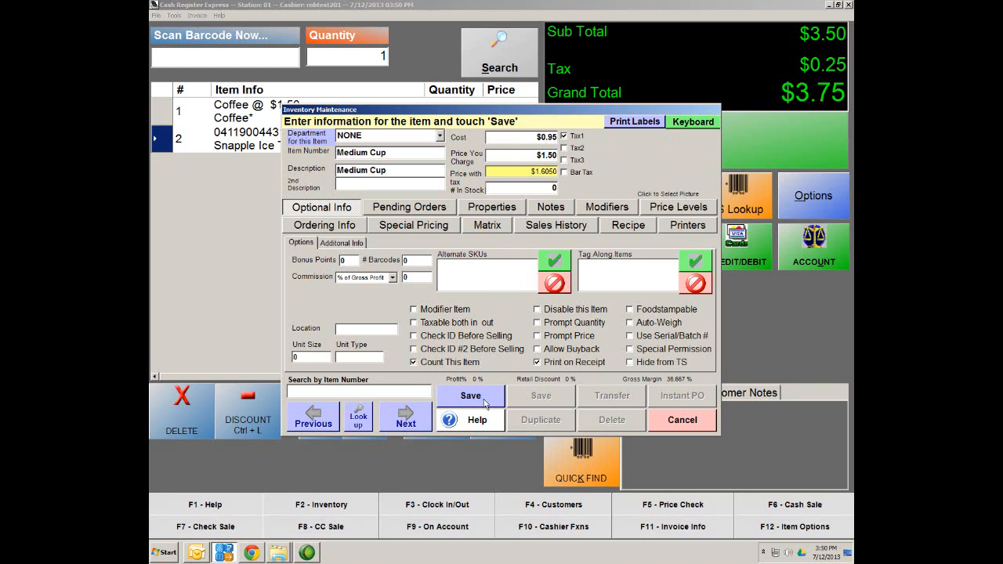
pyautogui.click(425, 311)
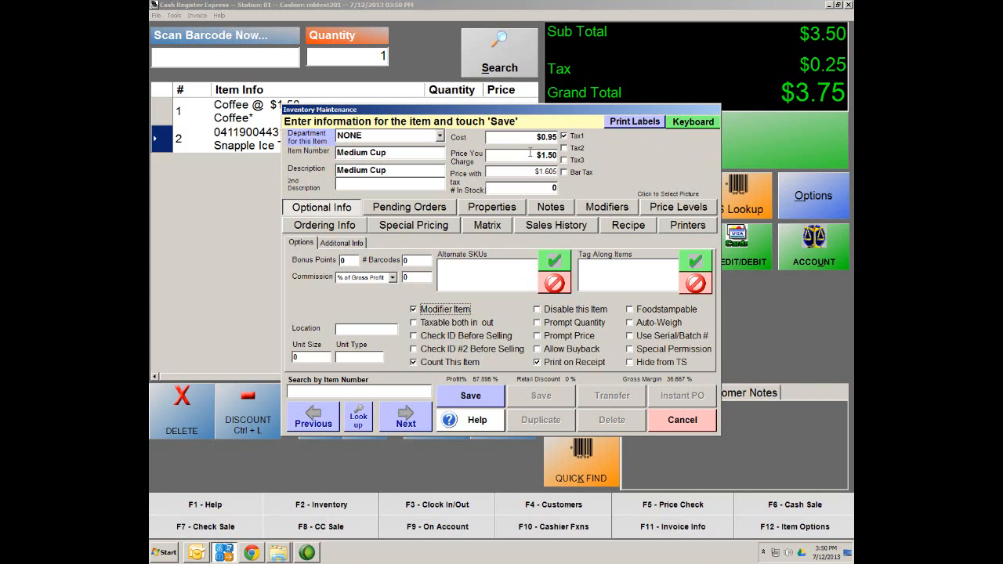
pyautogui.click(471, 398)
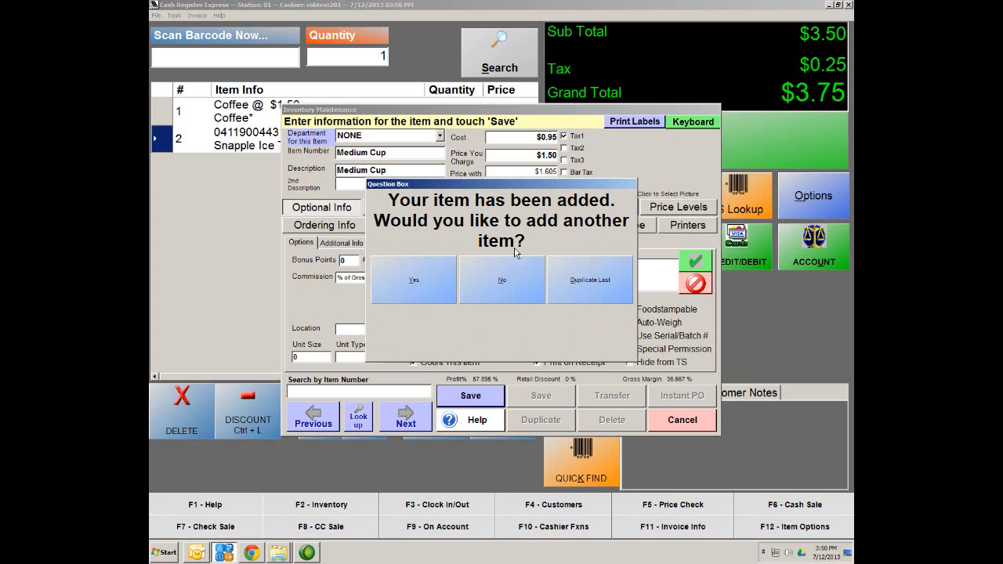
pyautogui.click(423, 288)
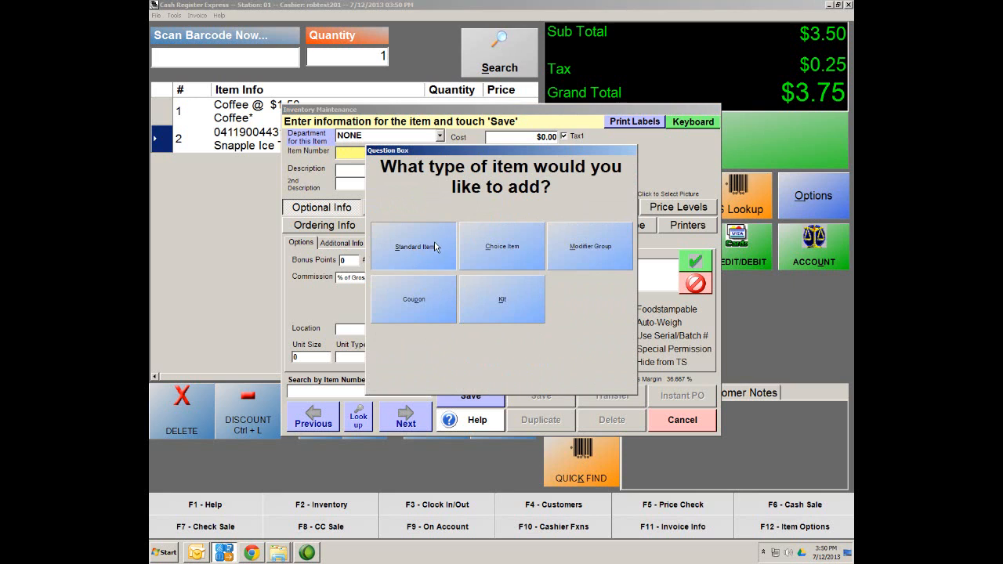
# Step: Enter 'Large Cup' as a new standard item's number and description
pyautogui.click(413, 252)
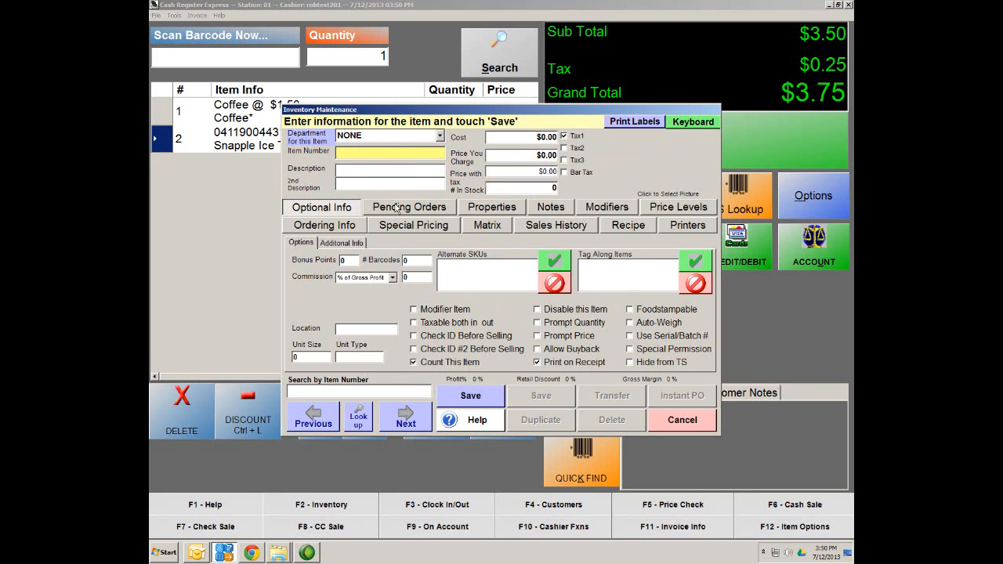
pyautogui.write('Large')
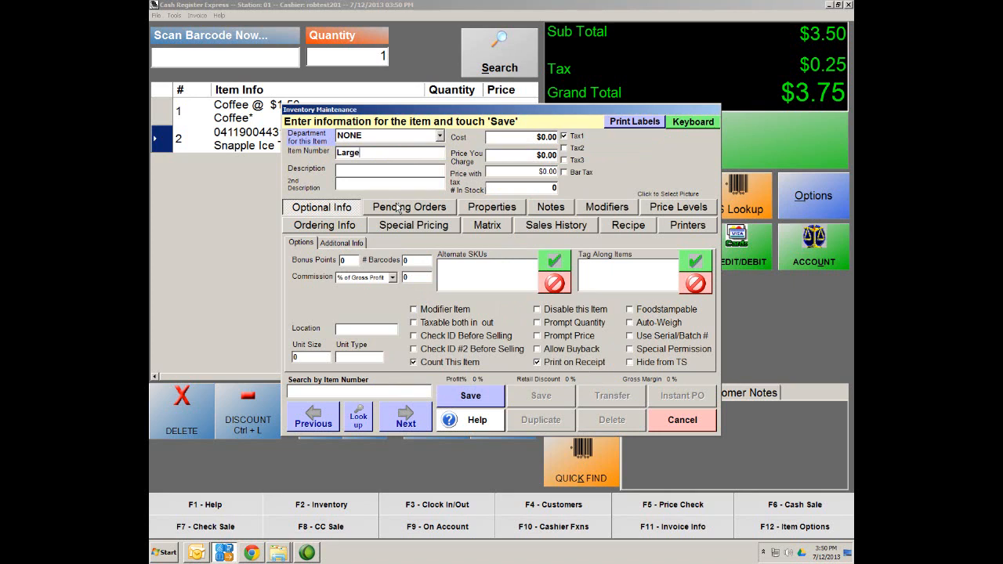
pyautogui.press('Tab')
pyautogui.write('Larger Cup')
pyautogui.hotkey('shift', 'Tab')
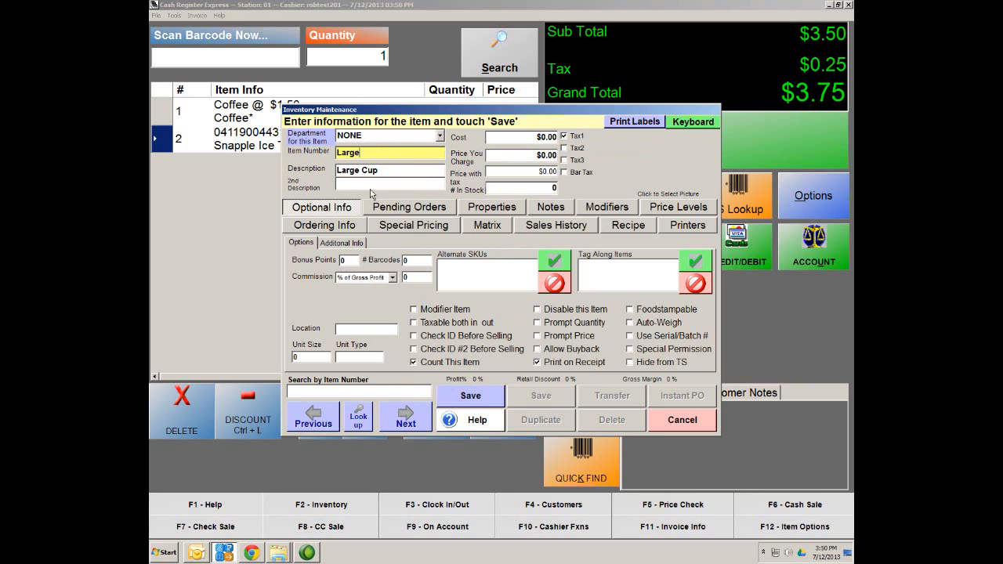
pyautogui.press('End')
pyautogui.write('Cup')
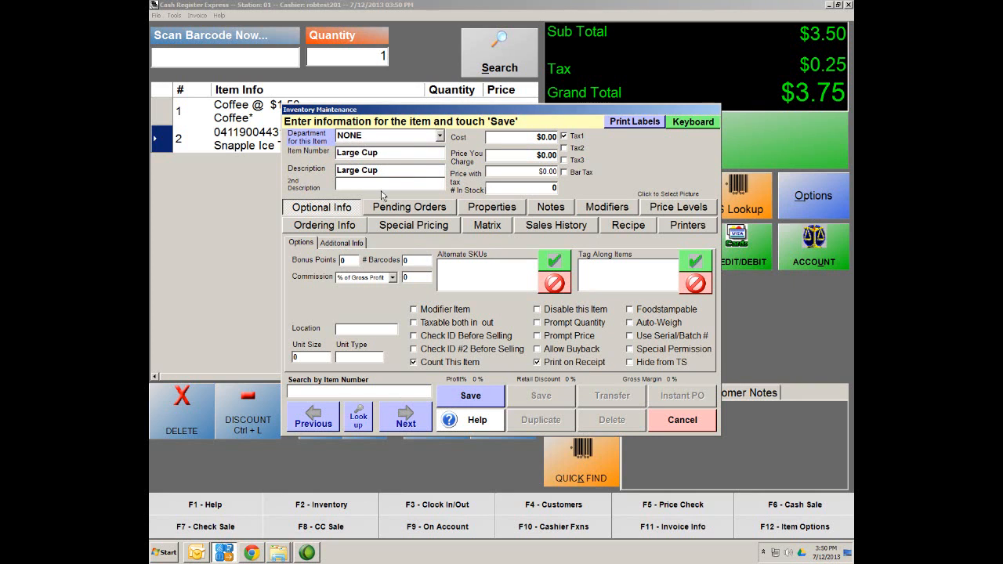
# Step: Set Large Cup's price to $2.00 and cost to $1.00, and save without adding another
pyautogui.click(539, 155)
pyautogui.moveTo(542, 155); pyautogui.dragTo(558, 156)
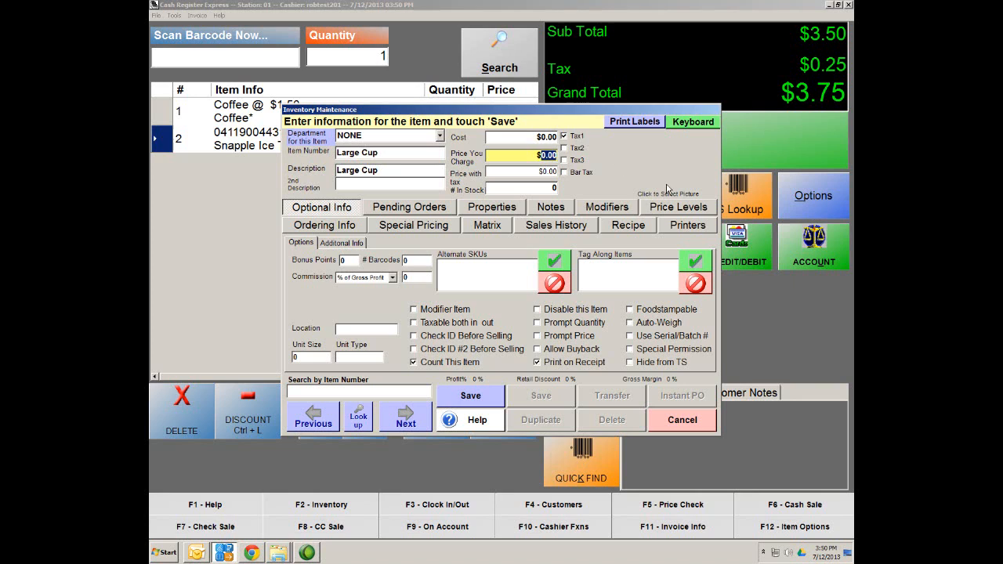
pyautogui.write('2.00')
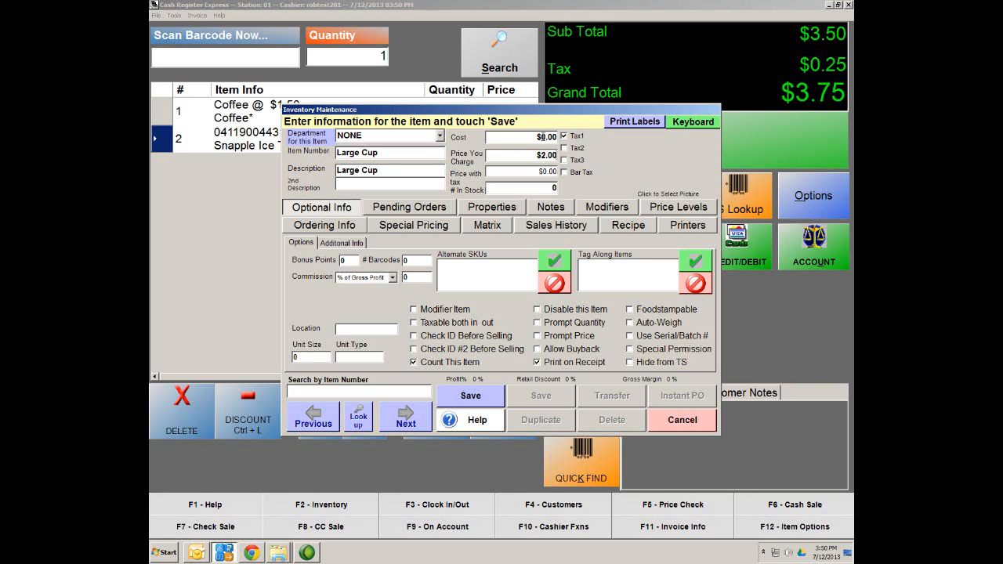
pyautogui.click(543, 137)
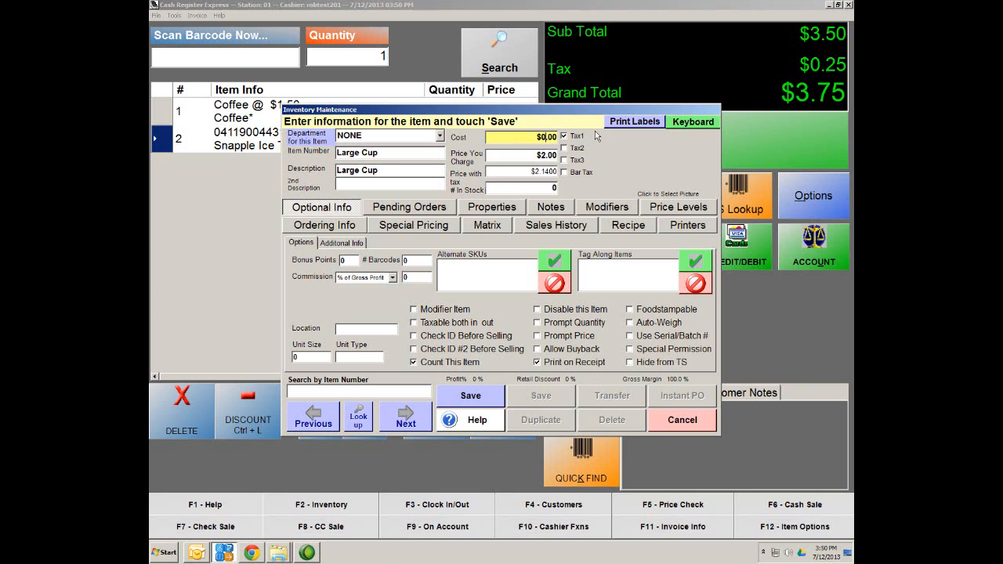
pyautogui.write('1')
pyautogui.press('Tab')
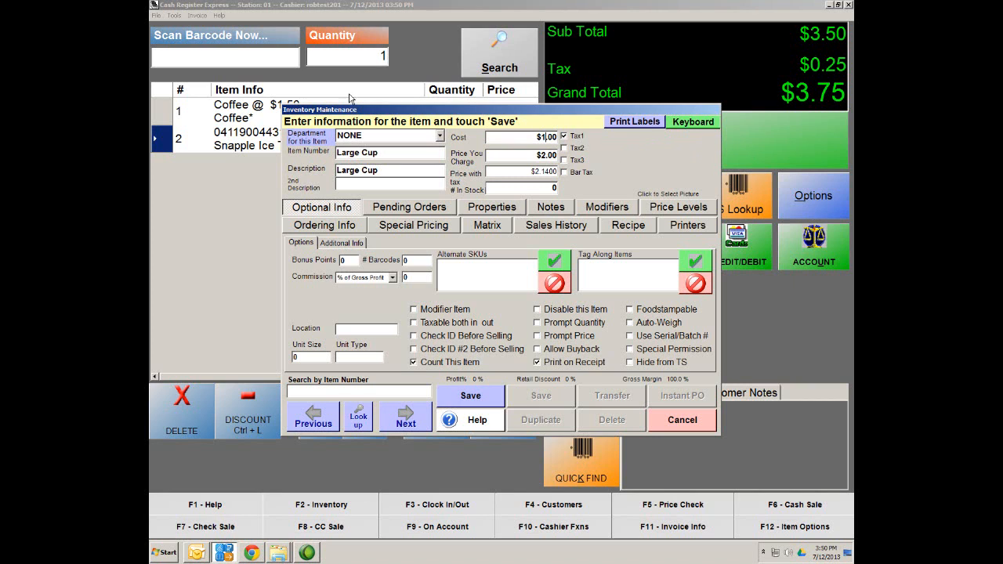
pyautogui.click(471, 395)
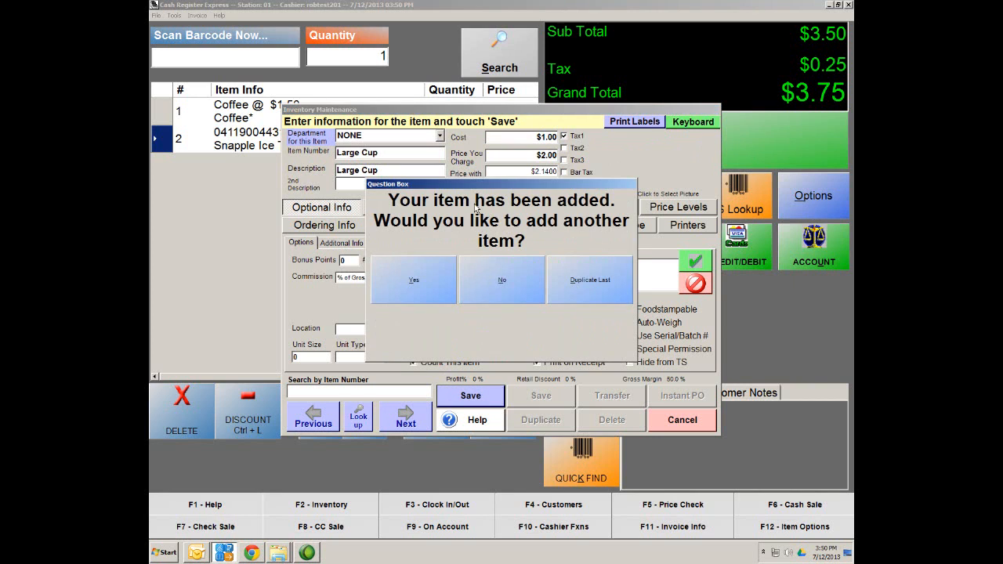
pyautogui.click(502, 282)
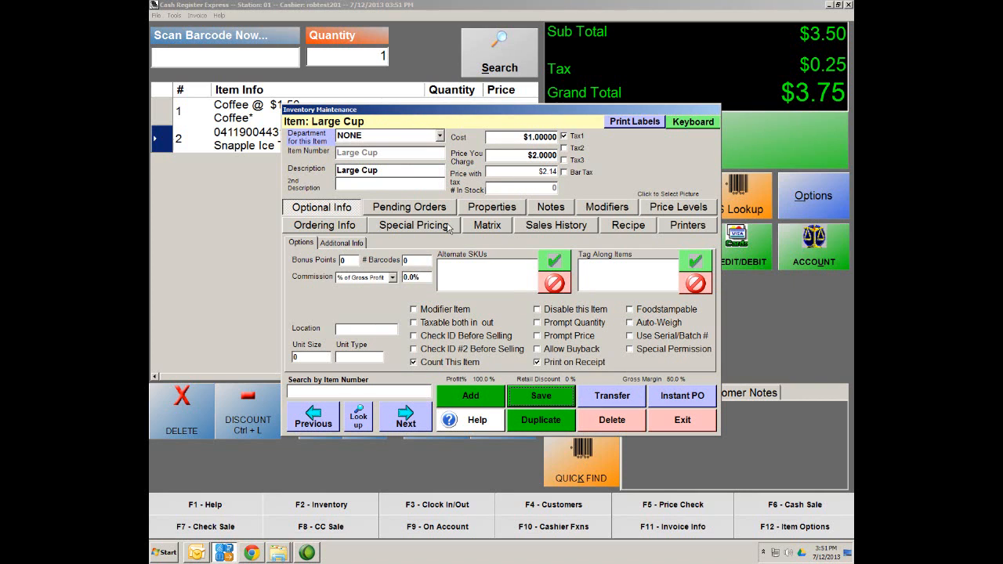
# Step: Mark Large Cup as a modifier item, save it, and open the inventory search
pyautogui.click(429, 312)
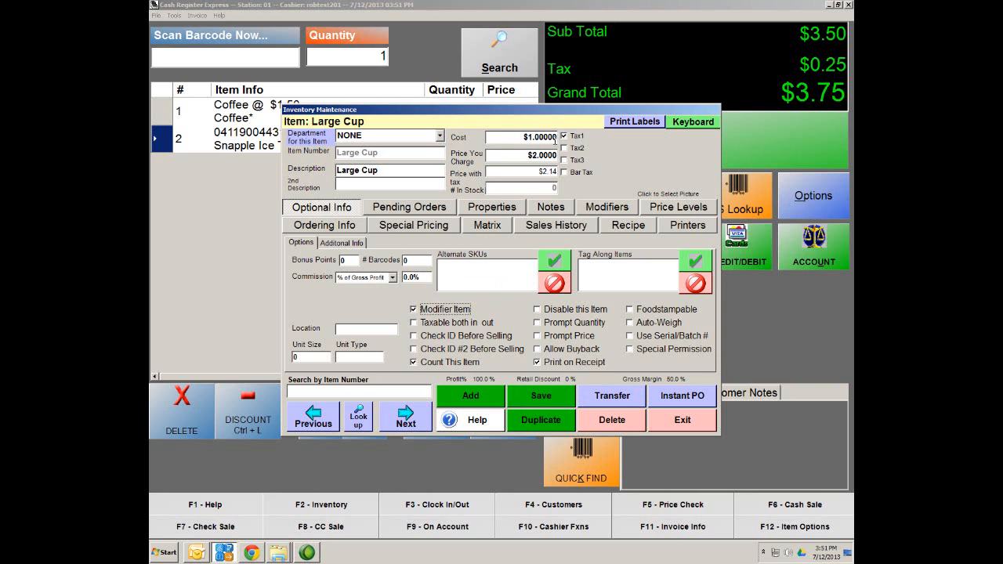
pyautogui.click(550, 402)
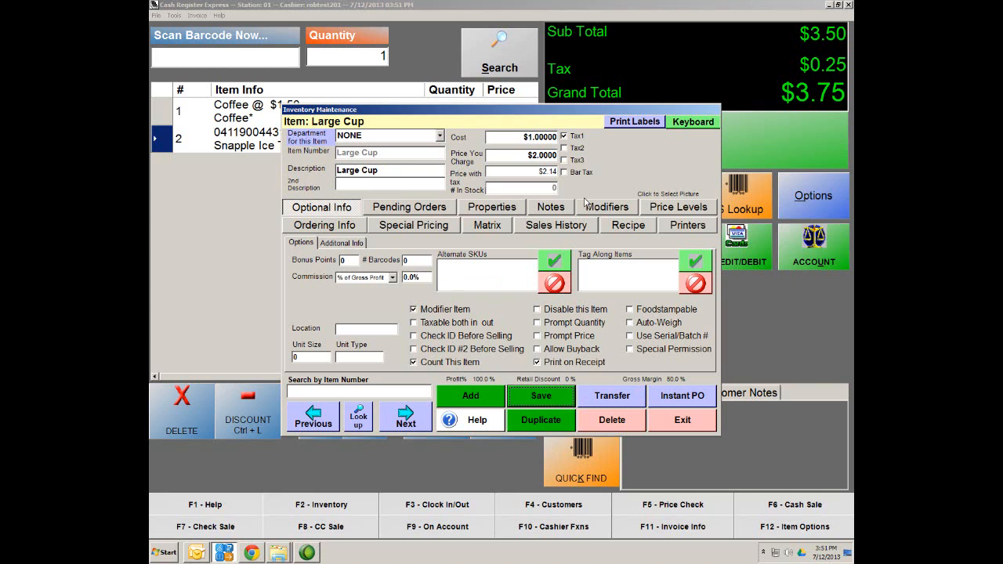
pyautogui.click(355, 417)
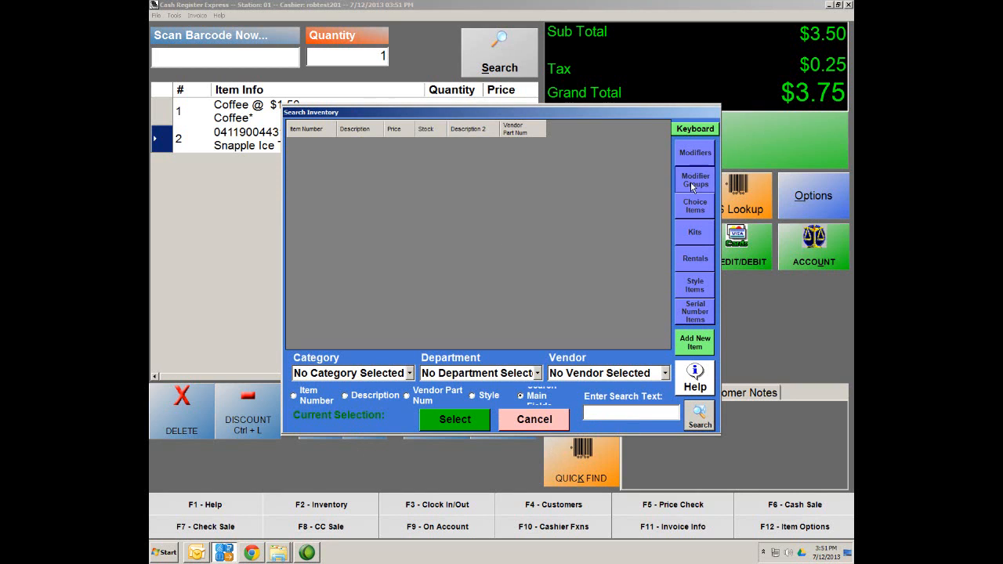
# Step: Open Coffee Sizes under Modifier Groups, add Large Cup, Medium Cup and Small, and save
pyautogui.click(689, 181)
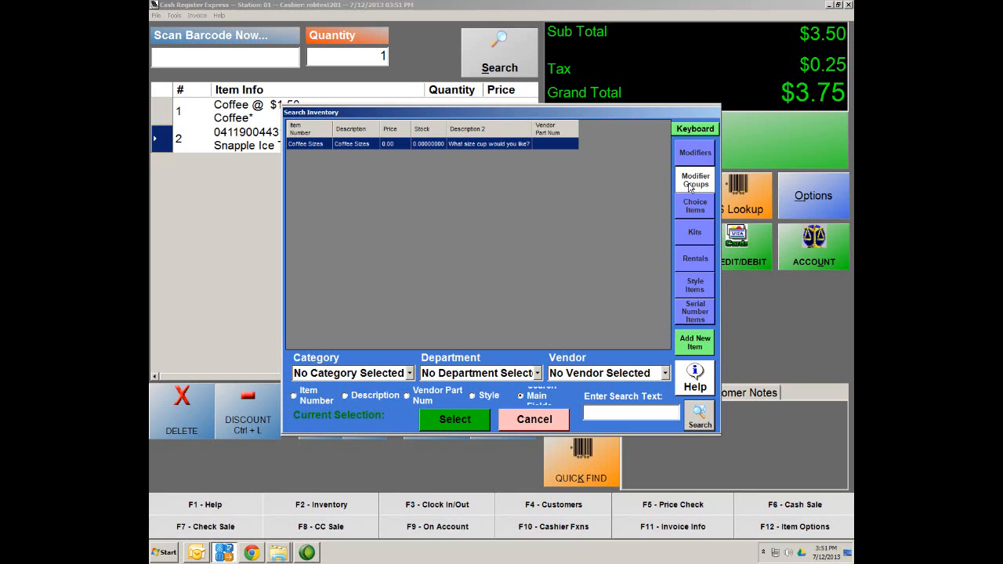
pyautogui.doubleClick(315, 144)
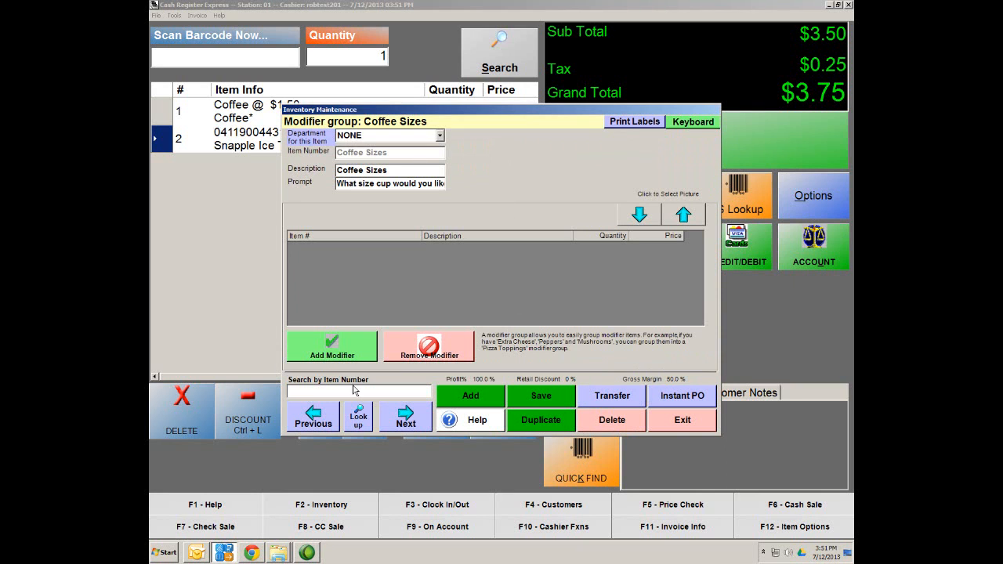
pyautogui.click(310, 347)
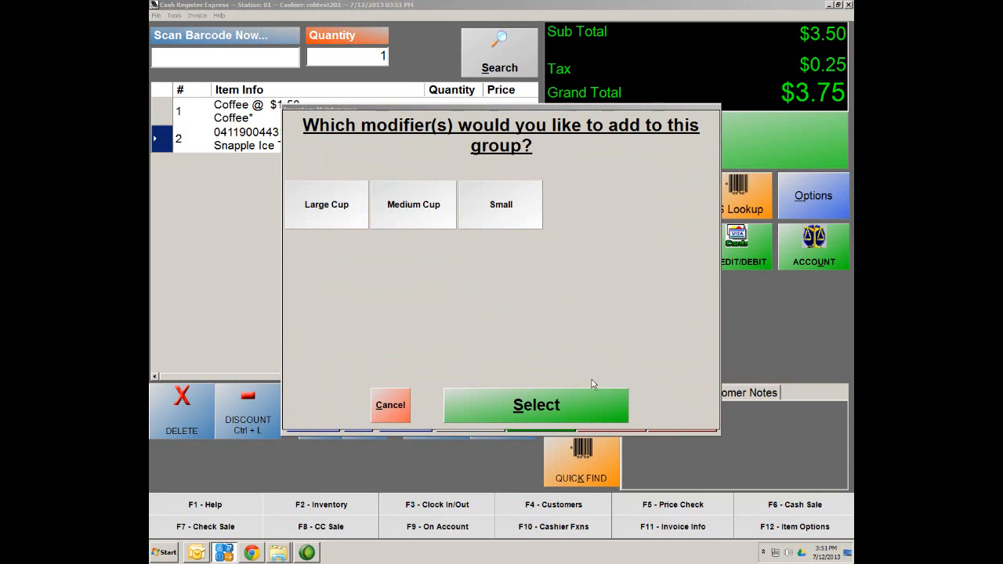
pyautogui.click(575, 408)
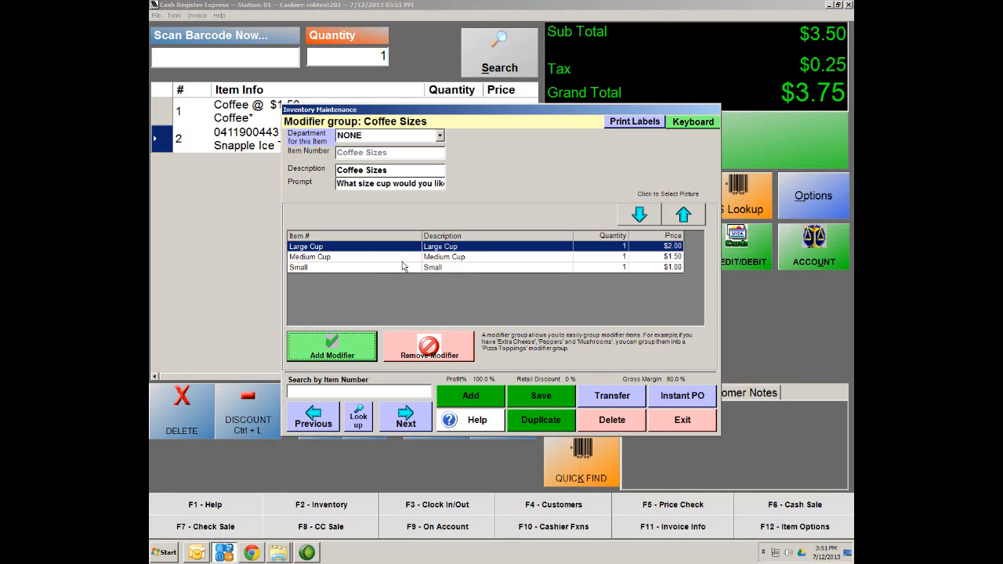
pyautogui.click(558, 398)
pyautogui.click(360, 422)
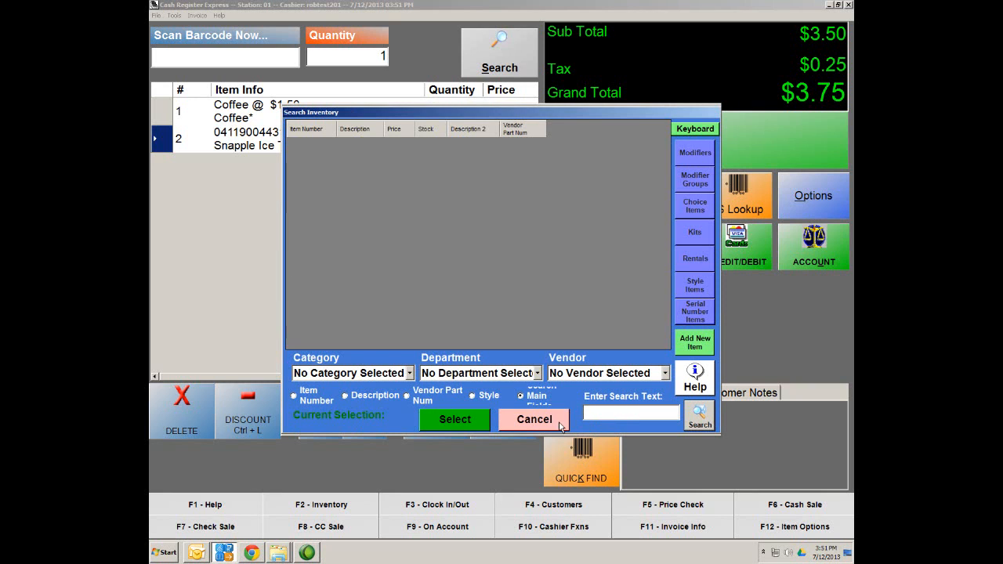
# Step: Find the Small item and change its description to 'Small Cup'
pyautogui.write('small')
pyautogui.press('Return')
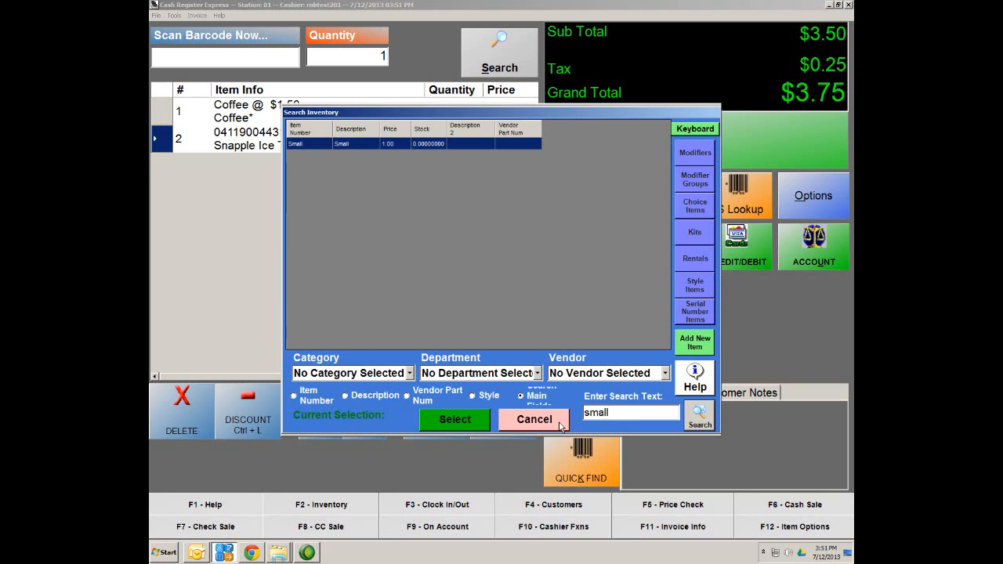
pyautogui.doubleClick(317, 144)
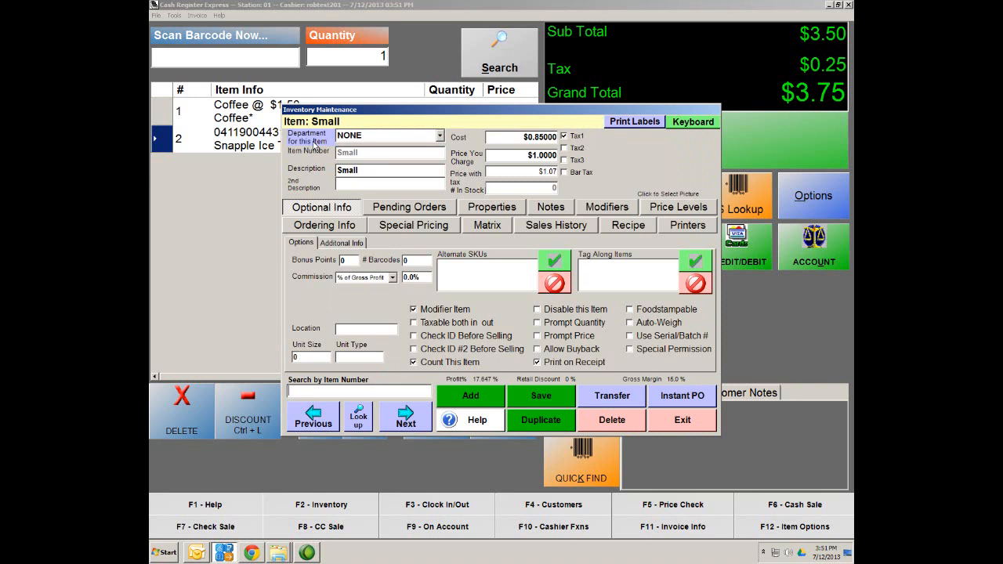
pyautogui.click(372, 173)
pyautogui.click(542, 399)
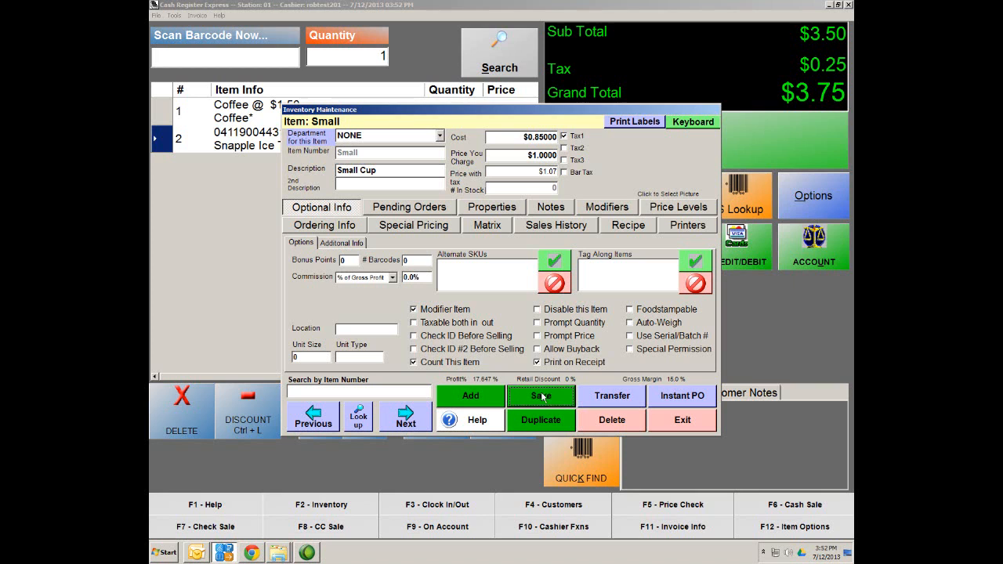
pyautogui.click(358, 421)
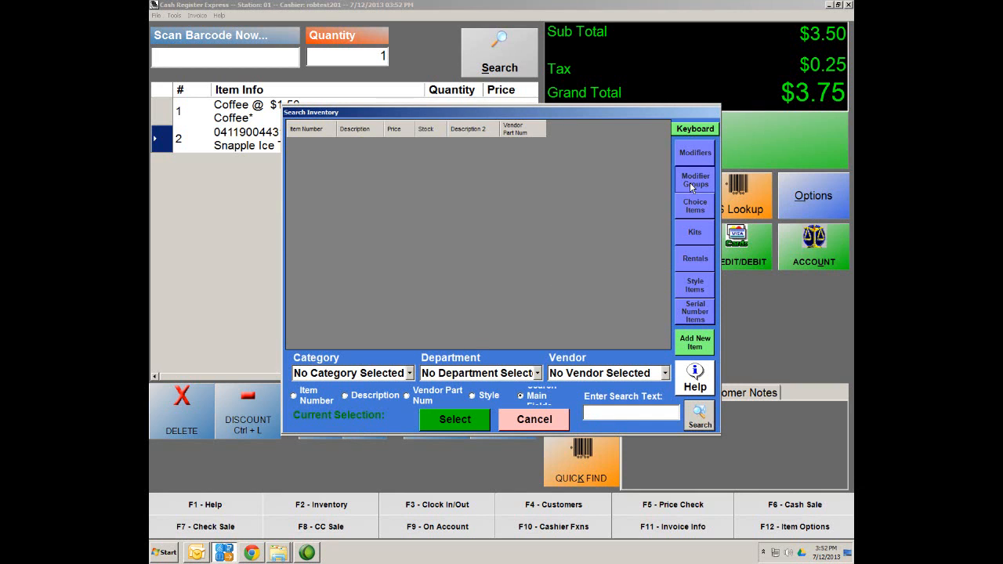
# Step: Reopen the Coffee Sizes modifier group to confirm Small Cup and save it
pyautogui.click(690, 182)
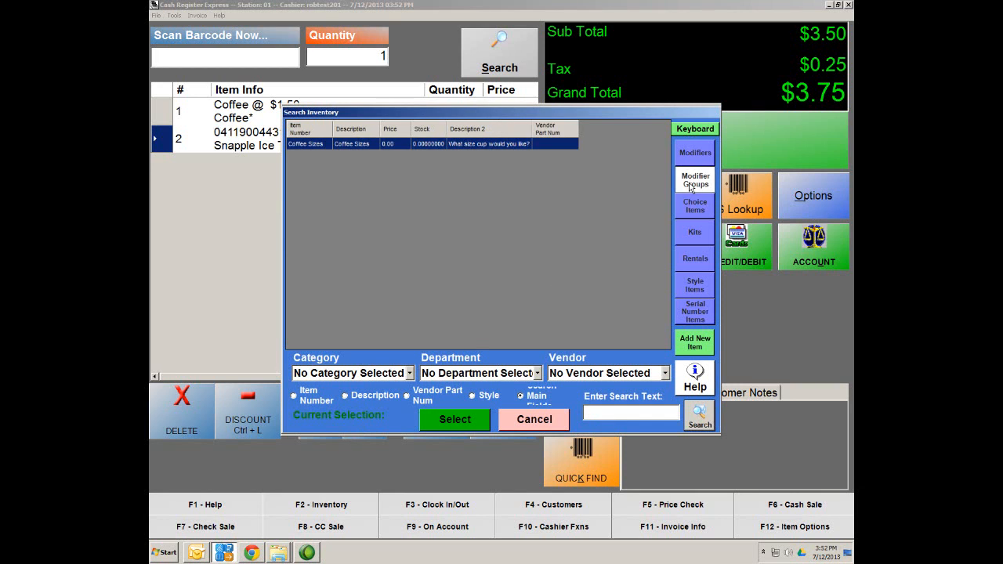
pyautogui.click(314, 145)
pyautogui.doubleClick(316, 144)
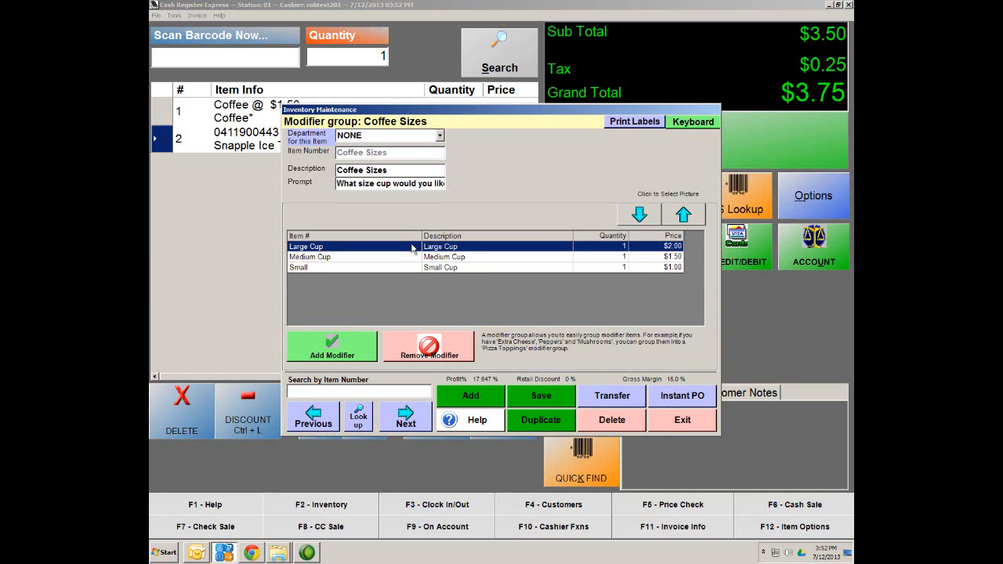
pyautogui.click(546, 400)
# Step: Search the inventory for 'coffee' and open the Coffee item's record
pyautogui.click(359, 426)
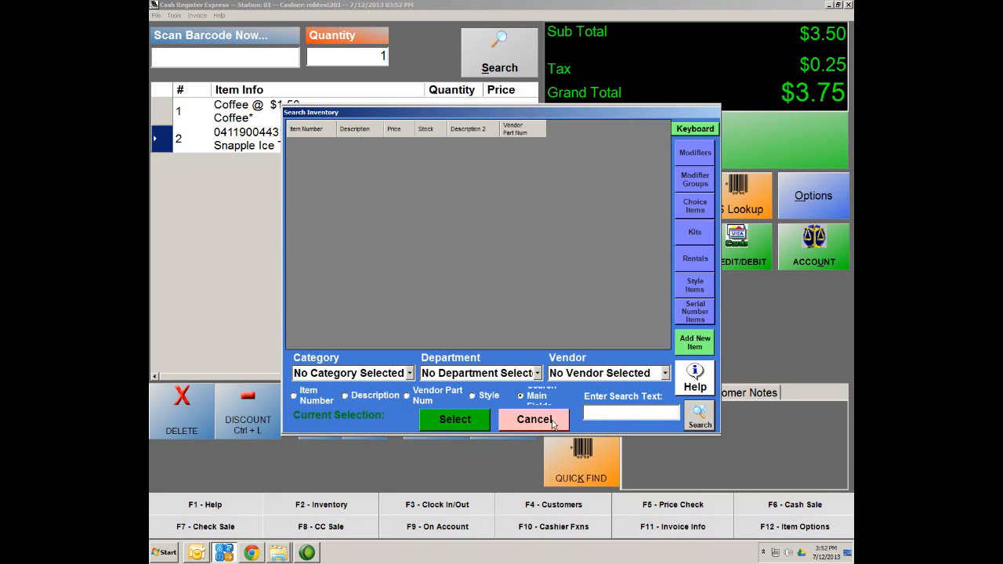
pyautogui.write('coffee')
pyautogui.press('Return')
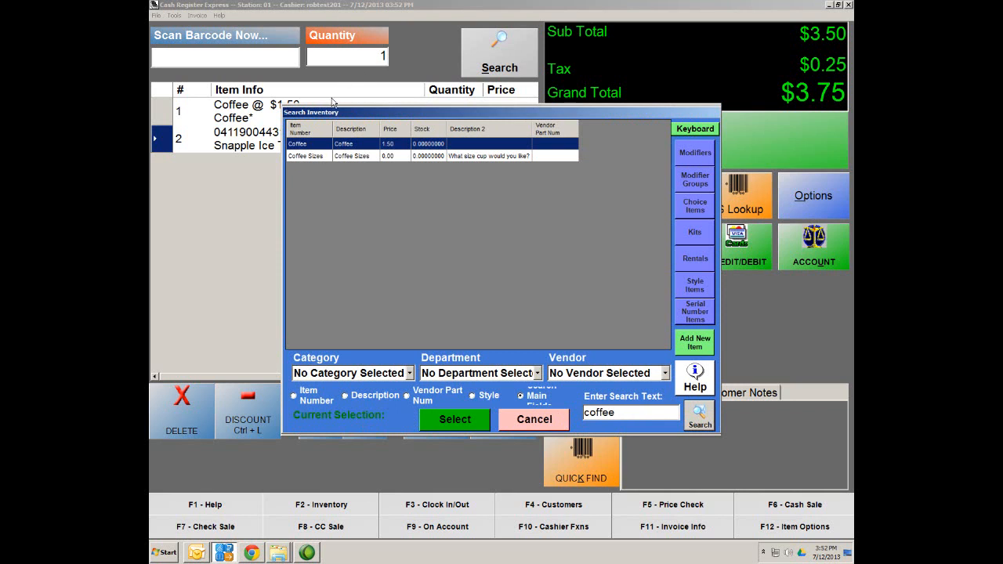
pyautogui.doubleClick(363, 145)
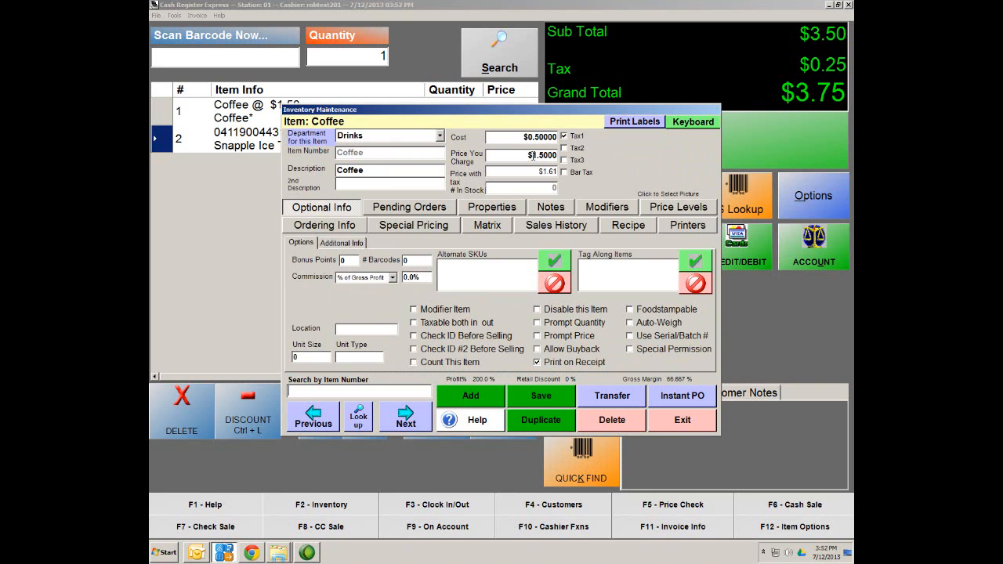
# Step: Set the Coffee item's price to 0.00 and its cost to 0, then save
pyautogui.moveTo(532, 156); pyautogui.dragTo(581, 160)
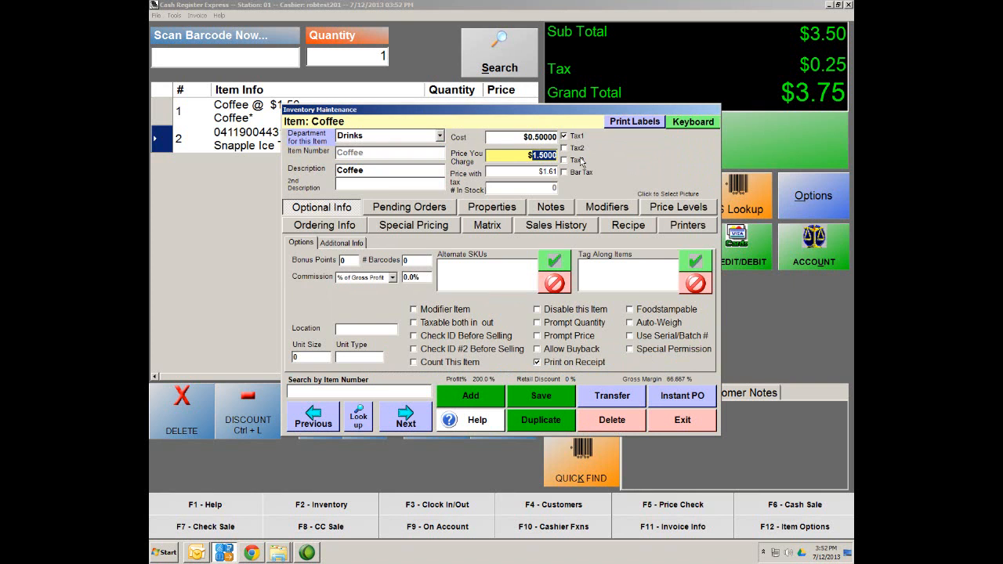
pyautogui.write('0.00')
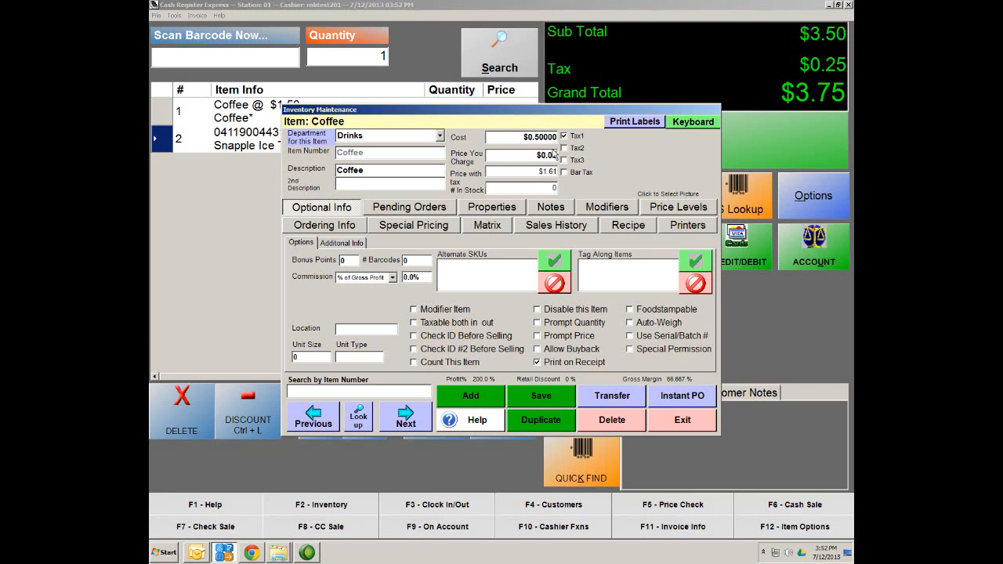
pyautogui.click(520, 171)
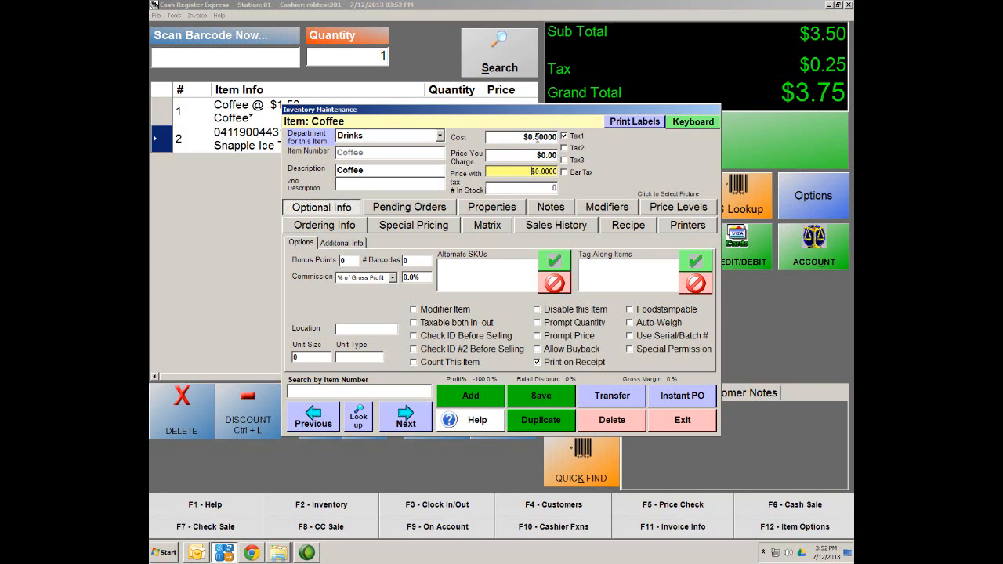
pyautogui.click(539, 137)
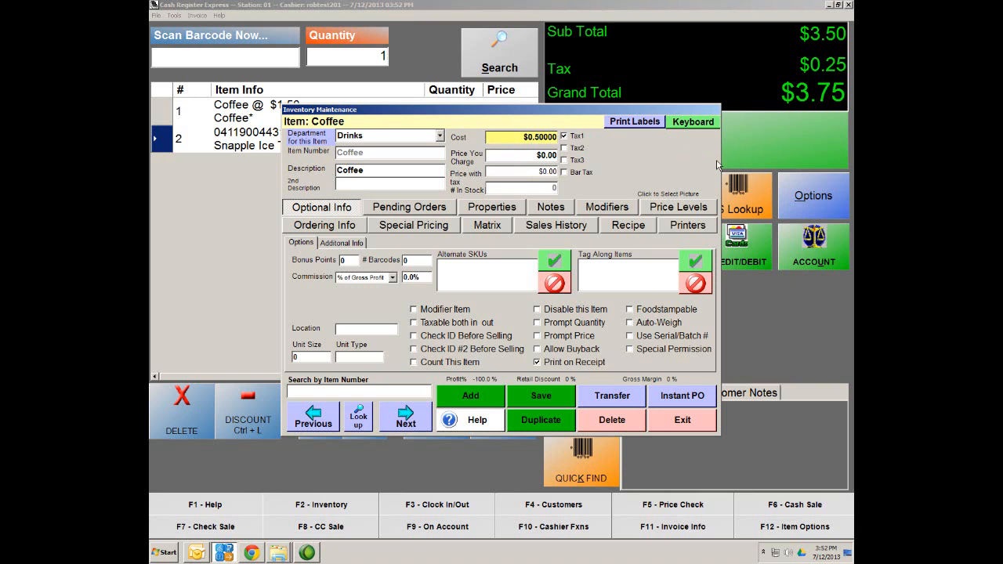
pyautogui.press('BackSpace')
pyautogui.press('Tab')
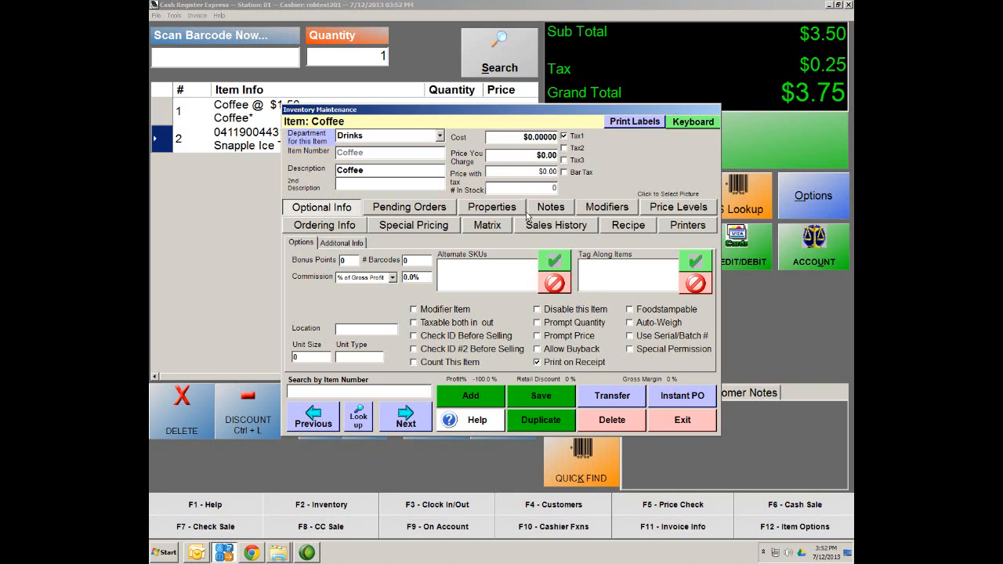
pyautogui.click(558, 417)
pyautogui.click(559, 397)
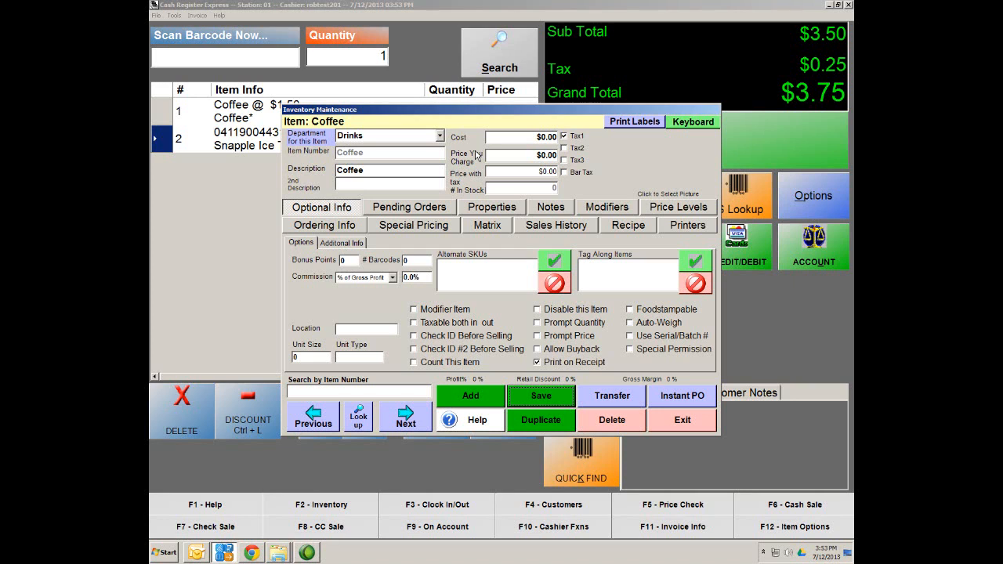
# Step: Add the Coffee Sizes group to Coffee as a charged, forced choice, save, and reopen inventory search
pyautogui.click(608, 209)
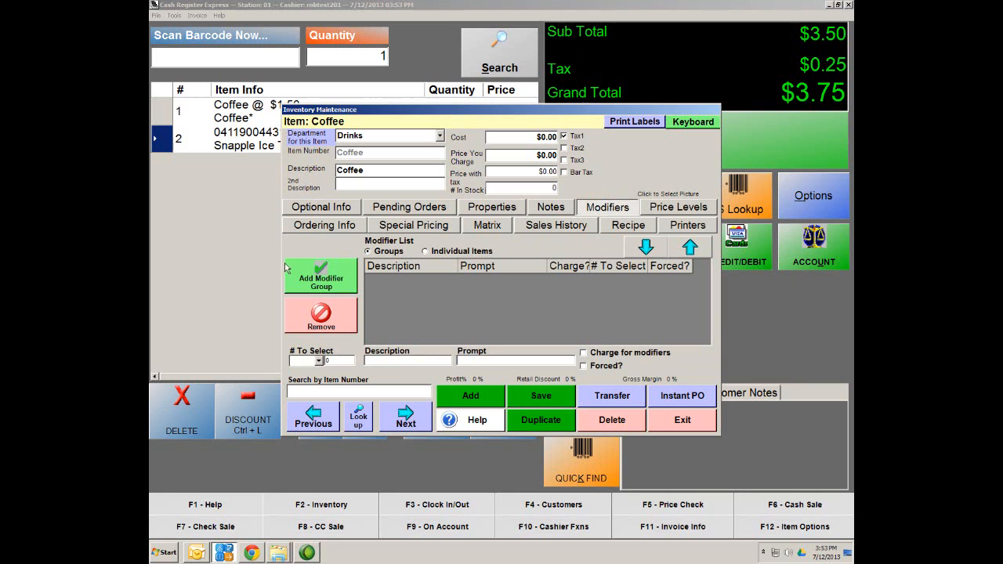
pyautogui.click(322, 281)
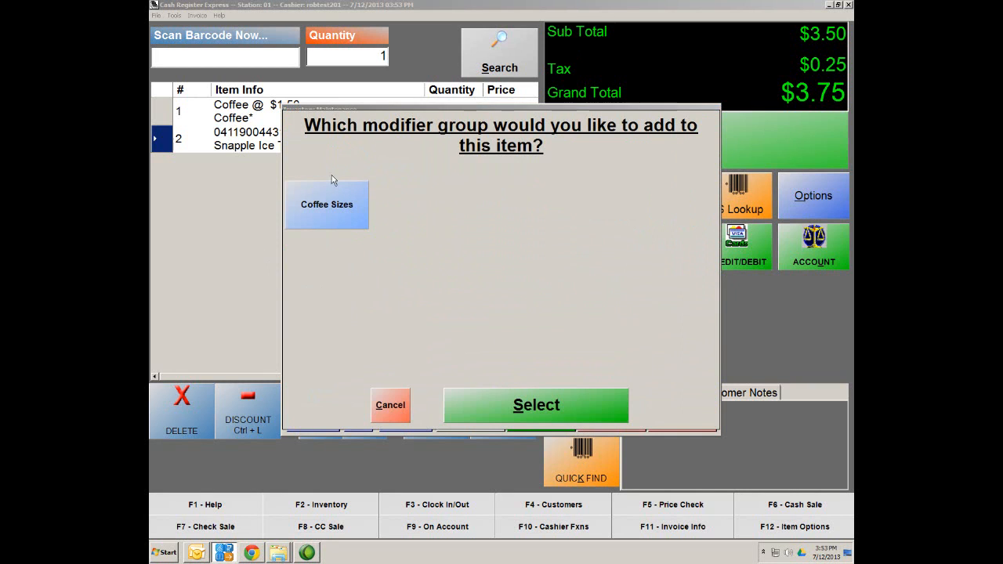
pyautogui.doubleClick(345, 223)
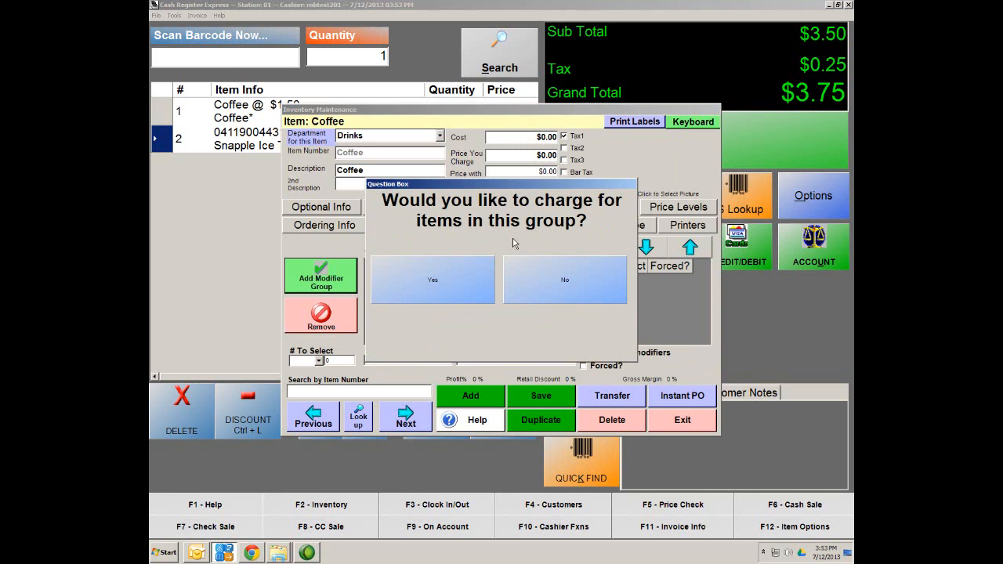
pyautogui.click(430, 295)
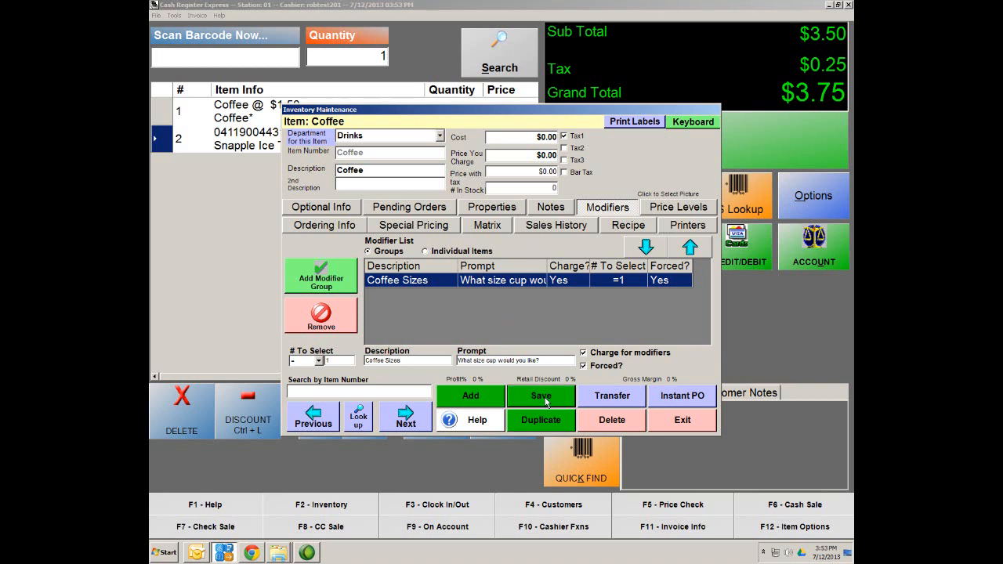
pyautogui.click(338, 208)
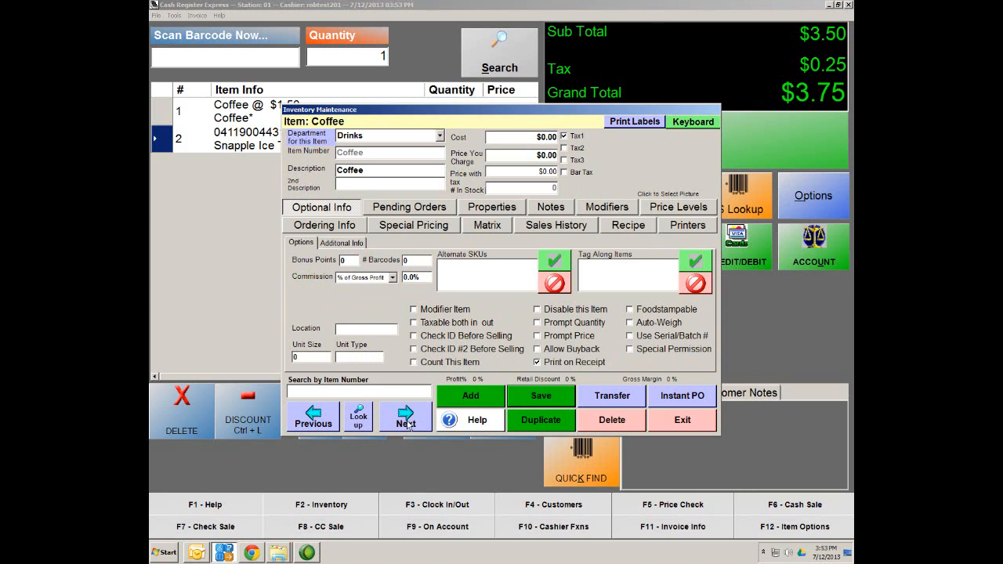
pyautogui.click(358, 414)
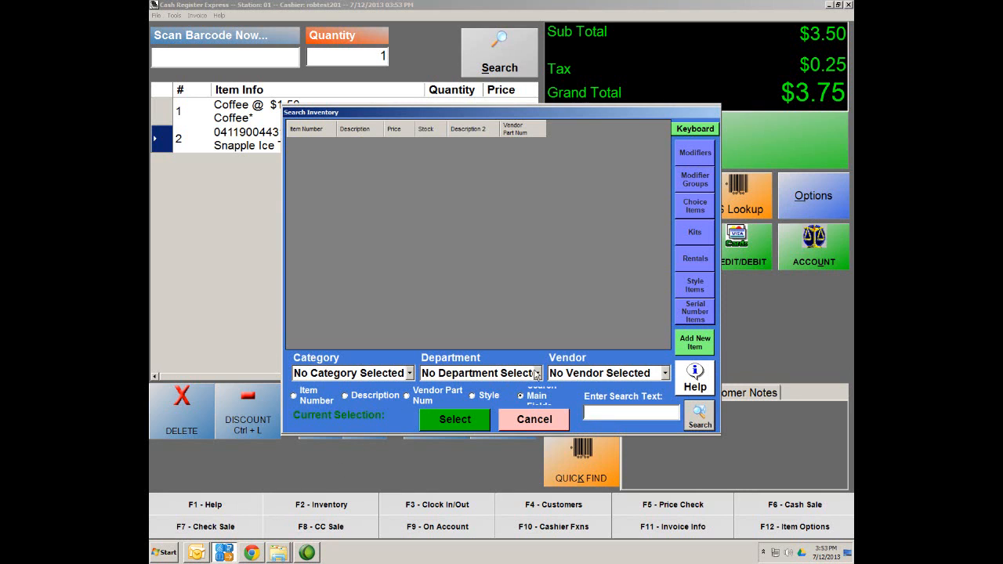
# Step: Search the inventory for 'cup' items, then cancel the search and exit the Coffee record
pyautogui.write('smal')
pyautogui.press('BackSpace')
pyautogui.press('BackSpace')
pyautogui.press('BackSpace')
pyautogui.press('BackSpace')
pyautogui.write('cup')
pyautogui.press('Return')
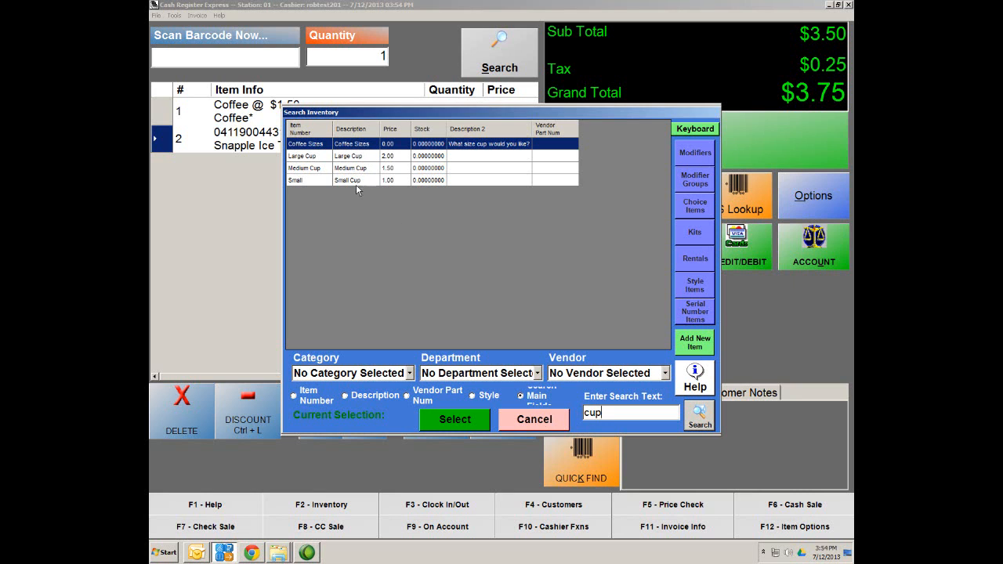
pyautogui.click(535, 421)
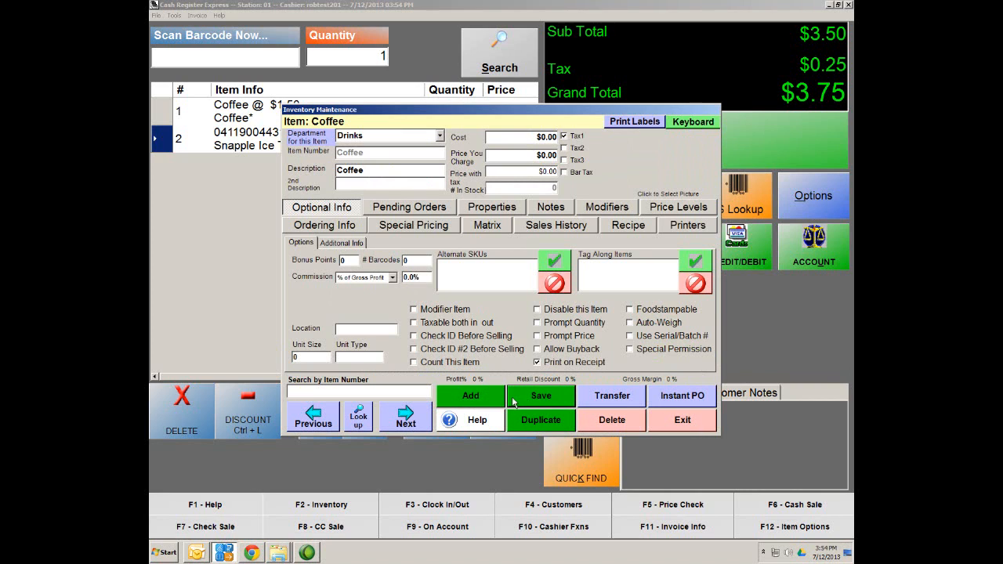
pyautogui.click(689, 429)
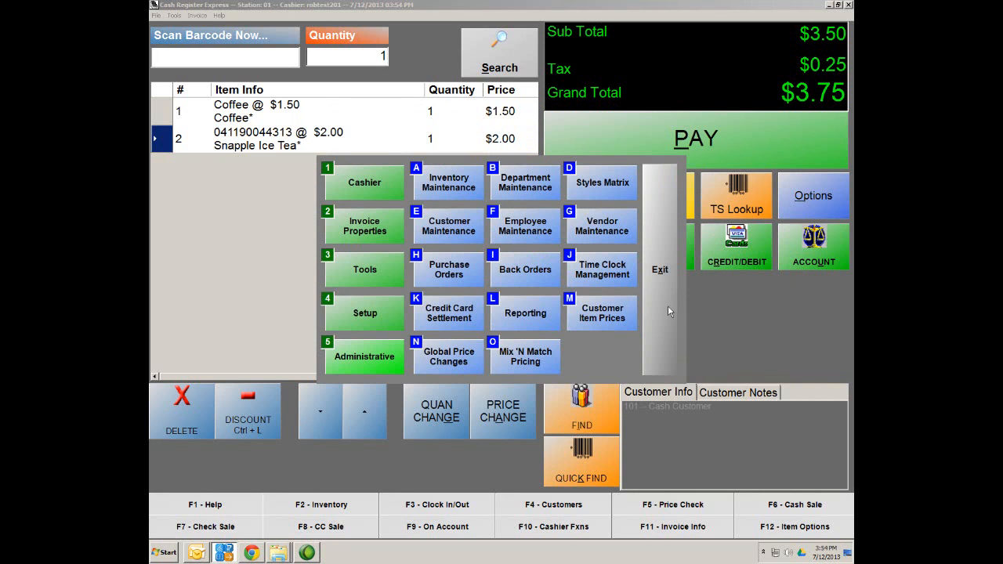
# Step: Leave the manager menu, hold the $3.75 sale with Ctrl+H, and close the register
pyautogui.click(658, 249)
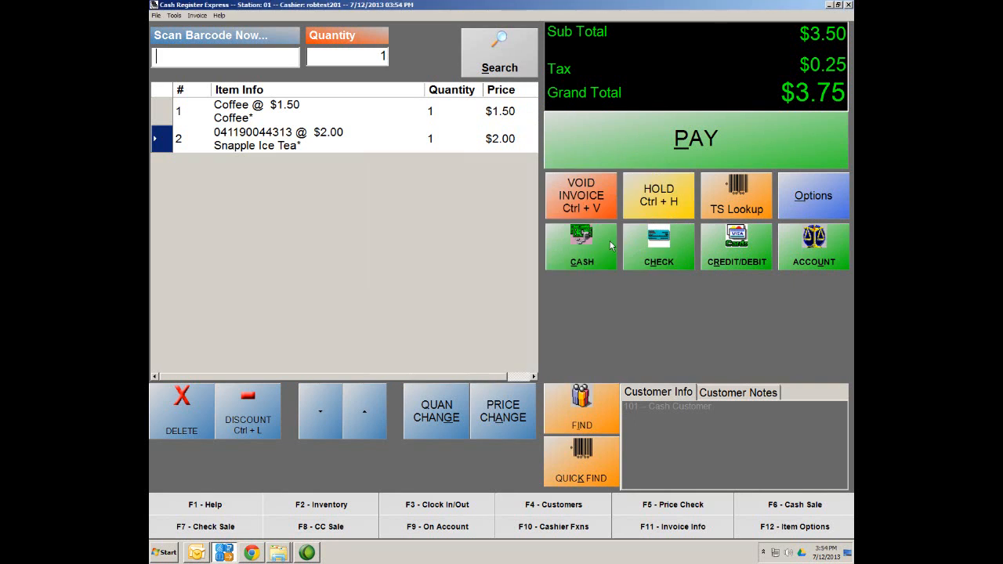
pyautogui.hotkey('ctrl', 'h')
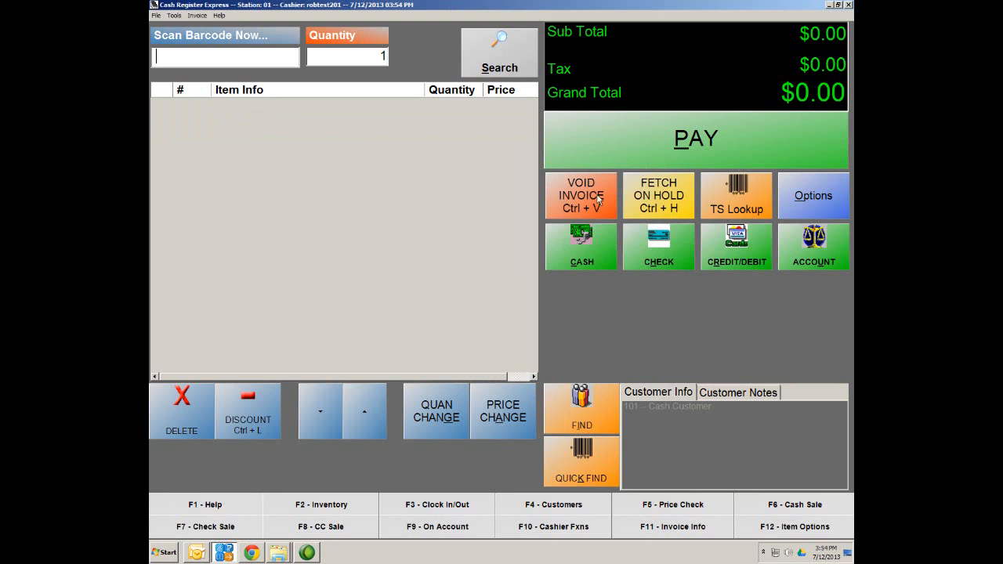
pyautogui.click(848, 5)
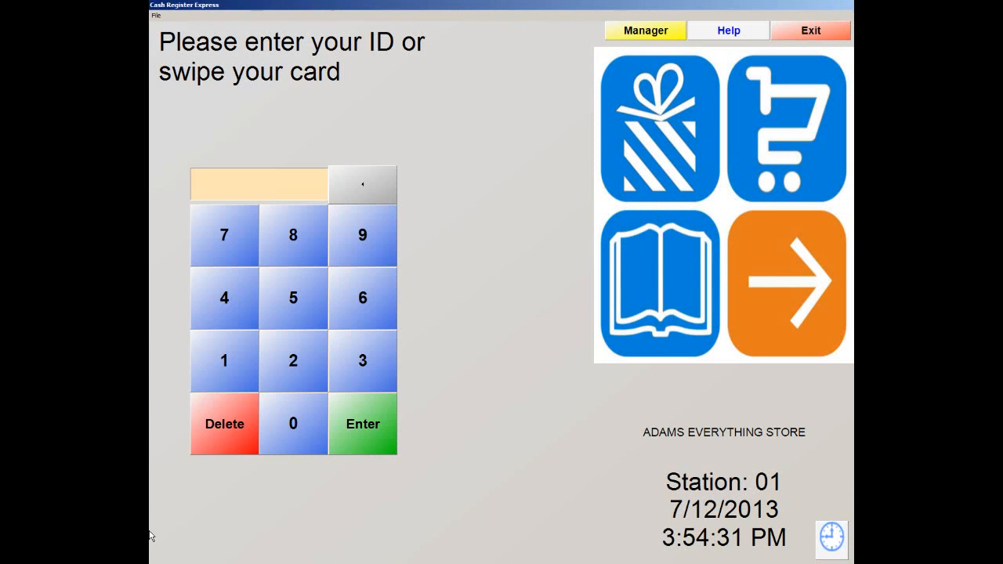
# Step: Sign back in with the cashier ID and password to an empty sale
pyautogui.press('Return')
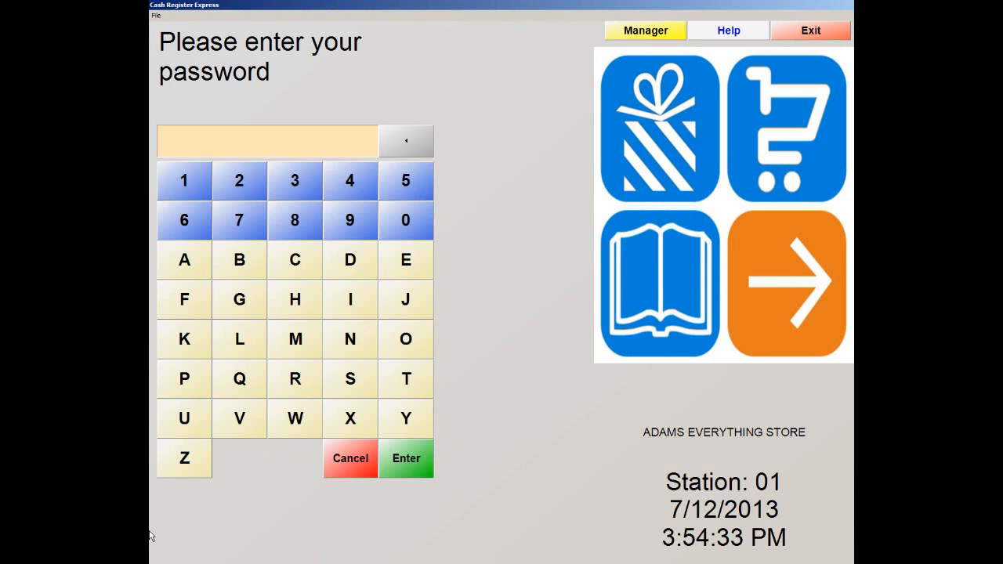
pyautogui.write('*****')
pyautogui.click(406, 468)
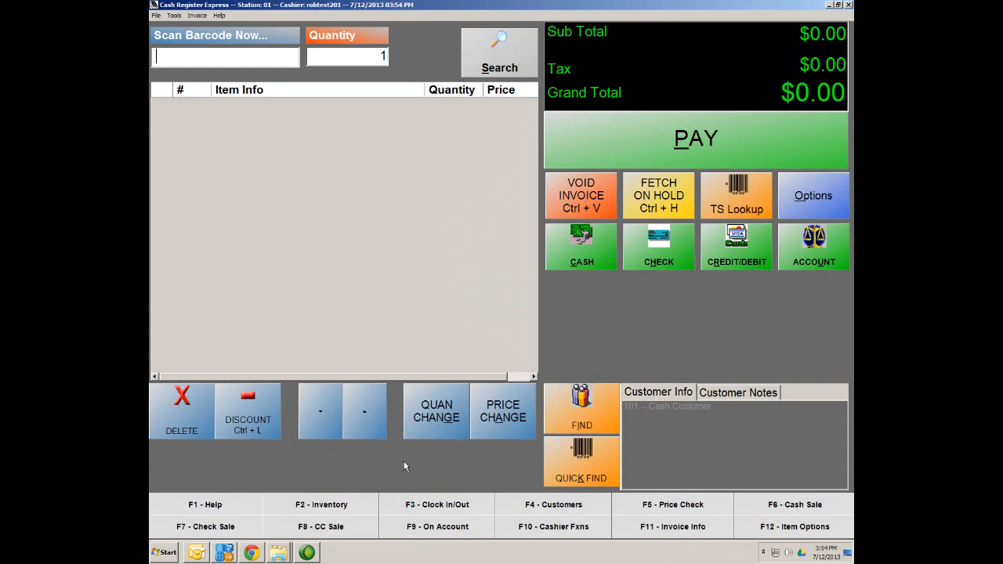
# Step: Ring up Coffee from the Drinks category to bring up the cup-size prompt
pyautogui.click(717, 209)
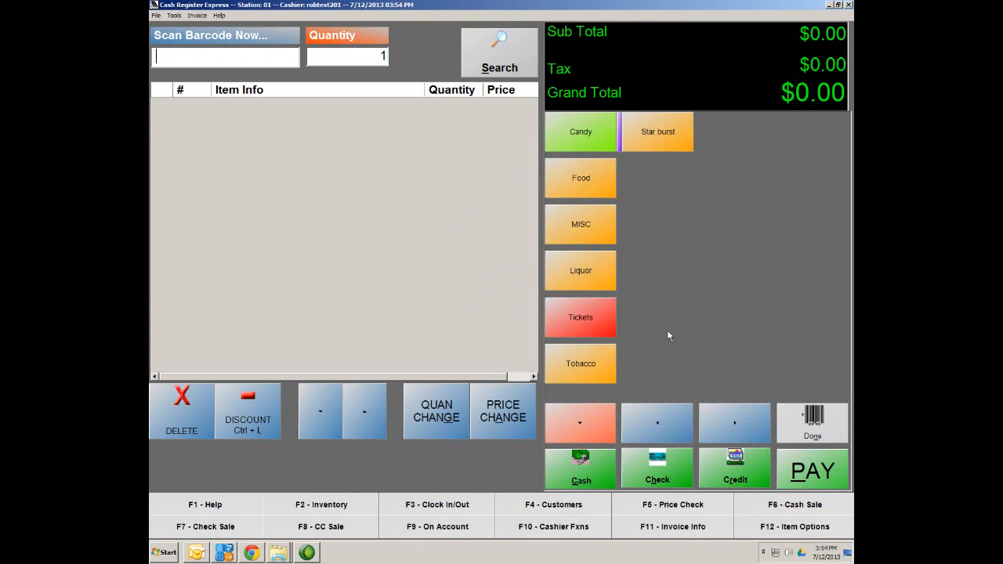
pyautogui.click(571, 428)
pyautogui.click(608, 435)
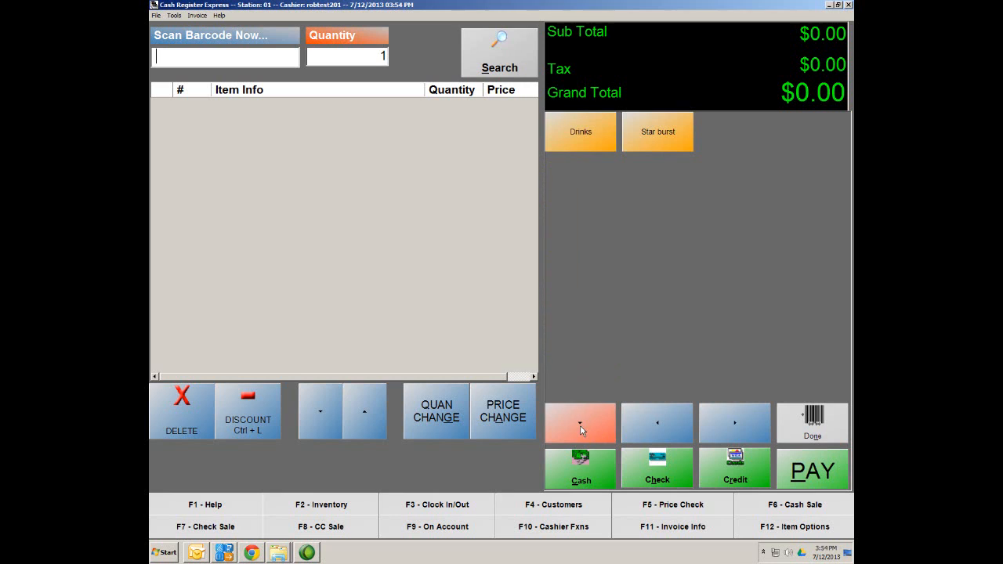
pyautogui.click(573, 140)
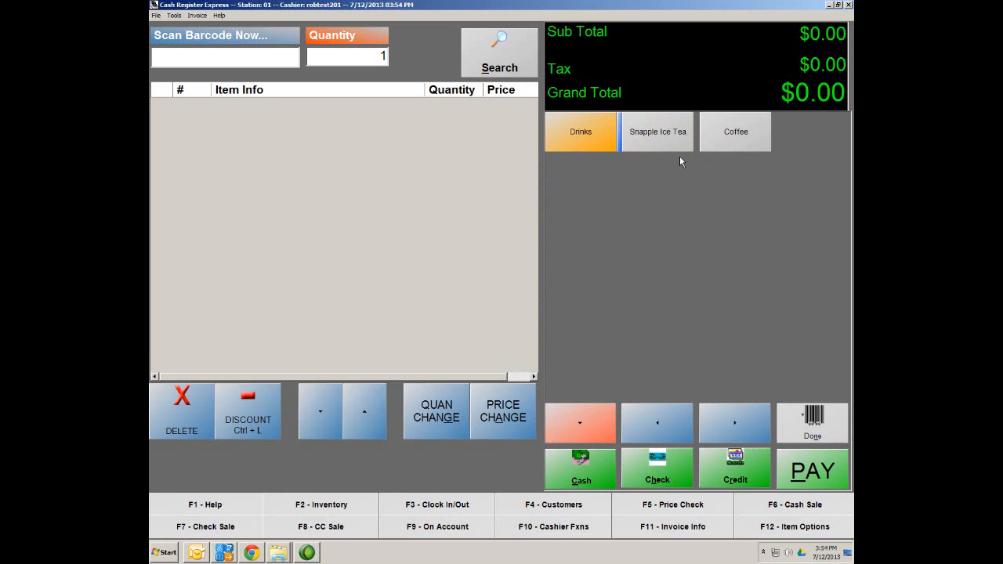
pyautogui.click(736, 145)
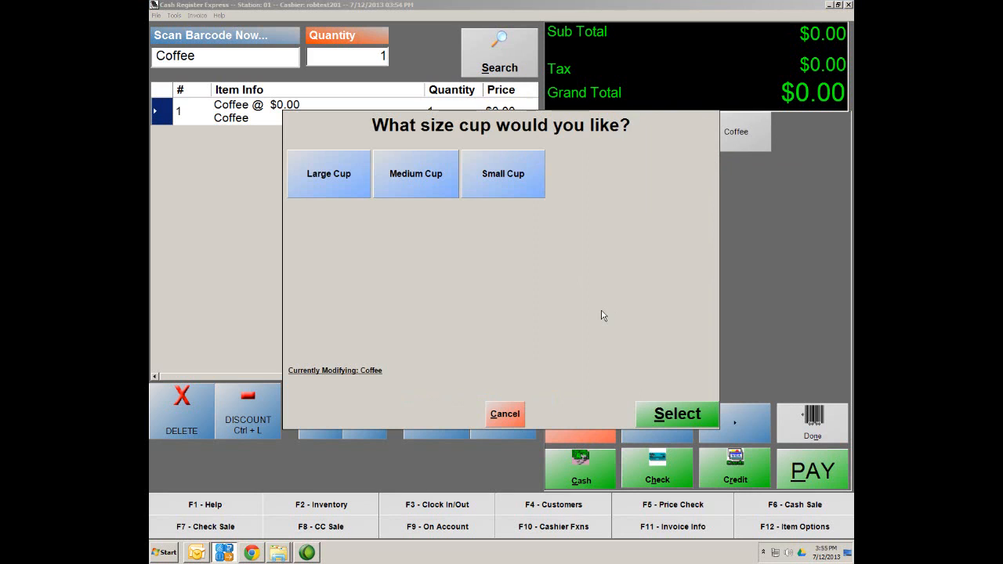
# Step: Choose Small Cup, then delete the Coffee line along with its Small Cup modifier
pyautogui.click(514, 185)
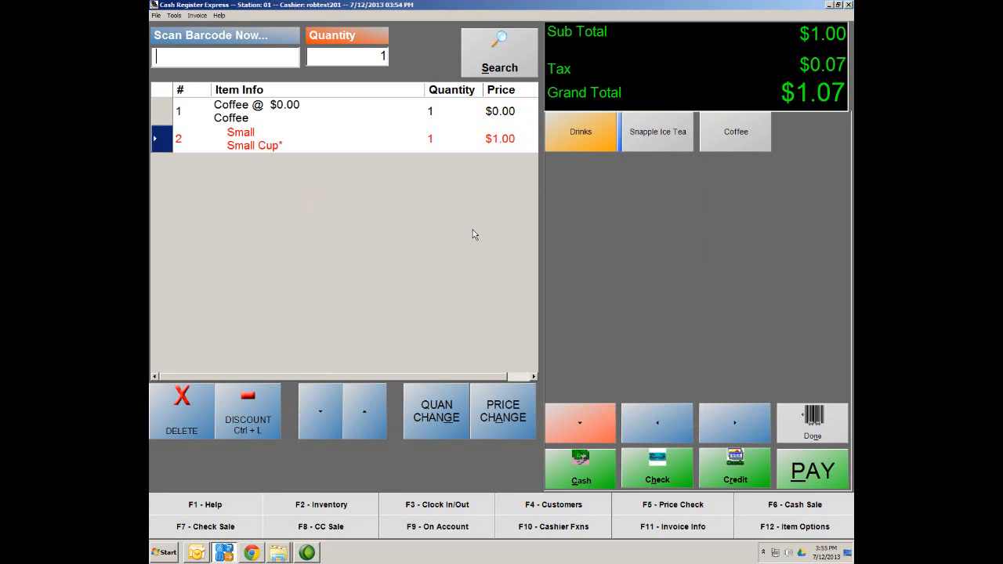
pyautogui.press('Delete')
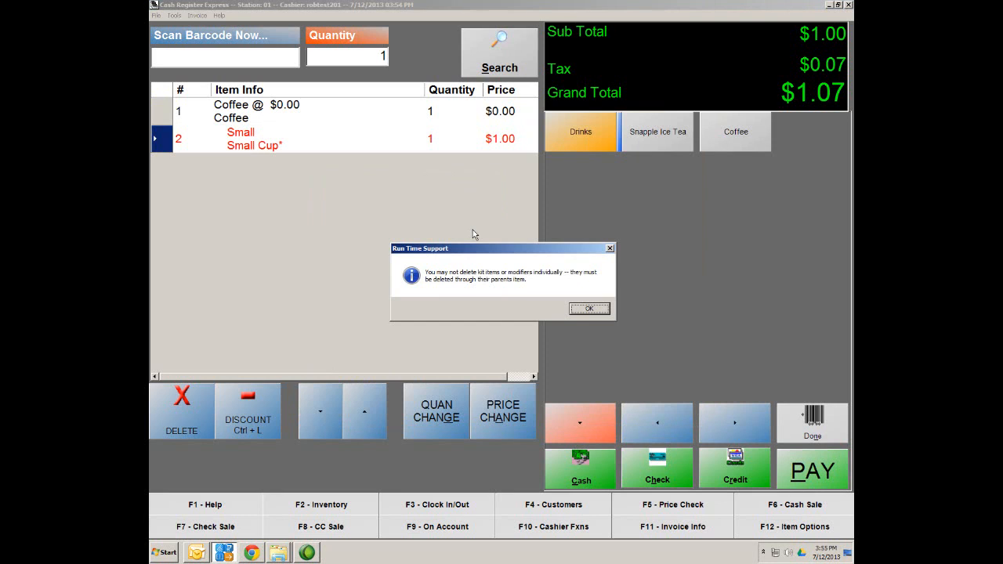
pyautogui.click(590, 310)
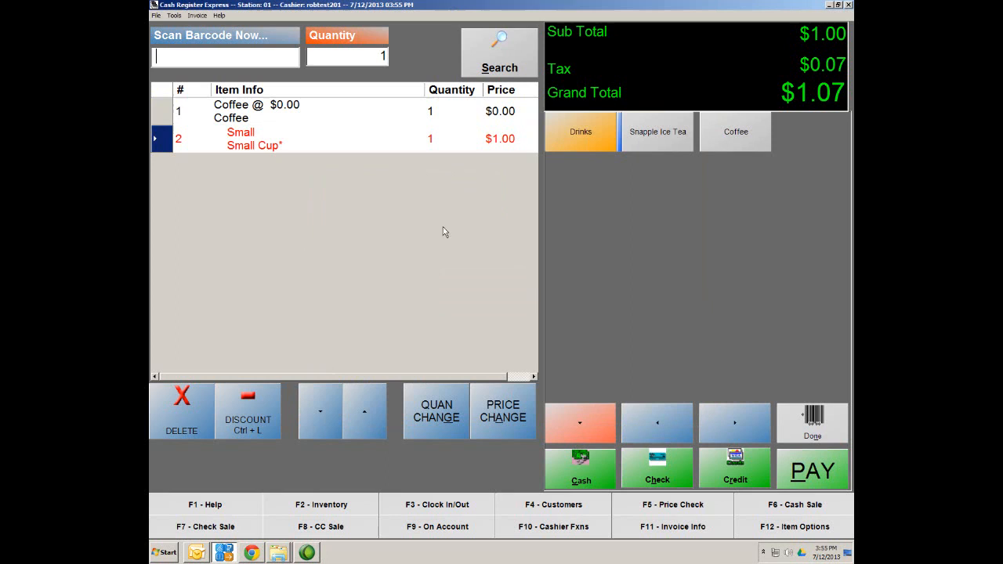
pyautogui.click(168, 112)
pyautogui.press('Delete')
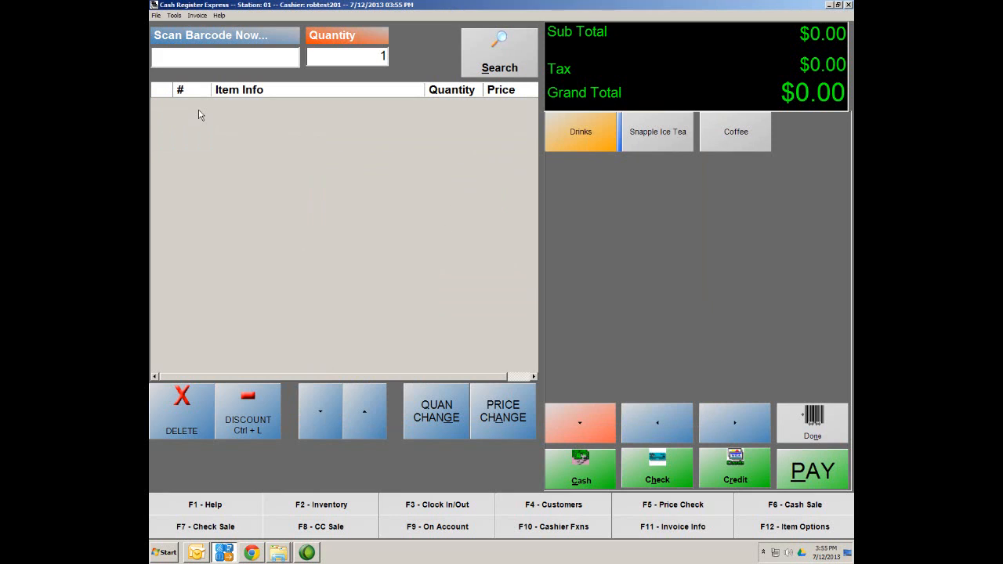
# Step: Ring up Coffee with a Medium Cup, then delete that Coffee line
pyautogui.click(750, 148)
pyautogui.click(421, 184)
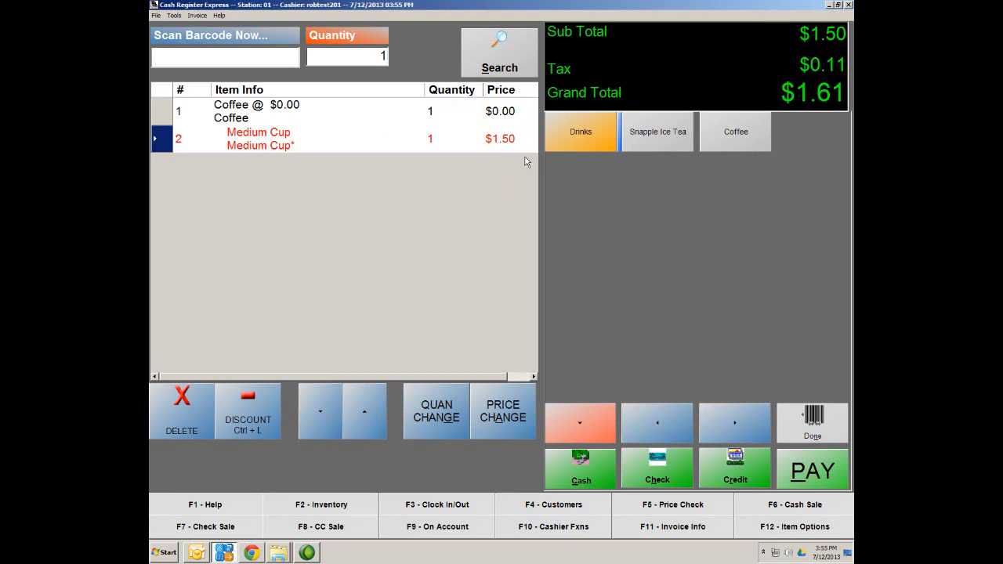
pyautogui.click(180, 108)
pyautogui.click(191, 422)
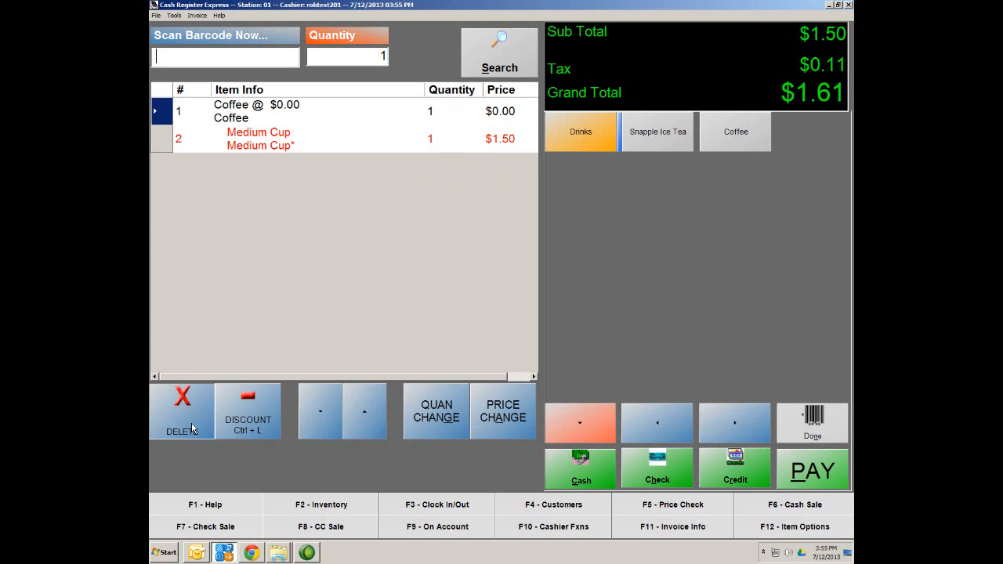
# Step: Ring up Coffee with a Large Cup and finish entry for a $2.14 total
pyautogui.click(751, 135)
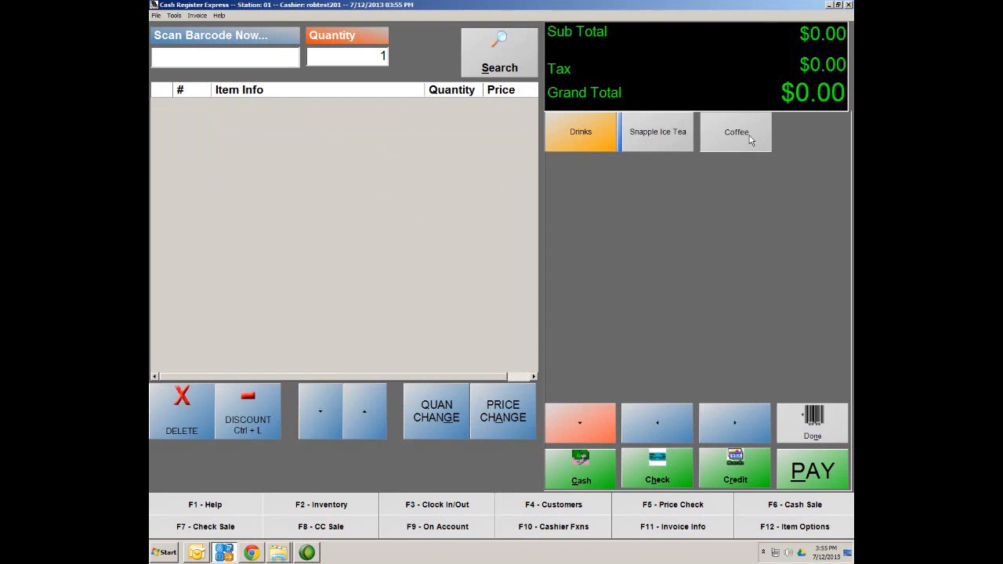
pyautogui.click(322, 180)
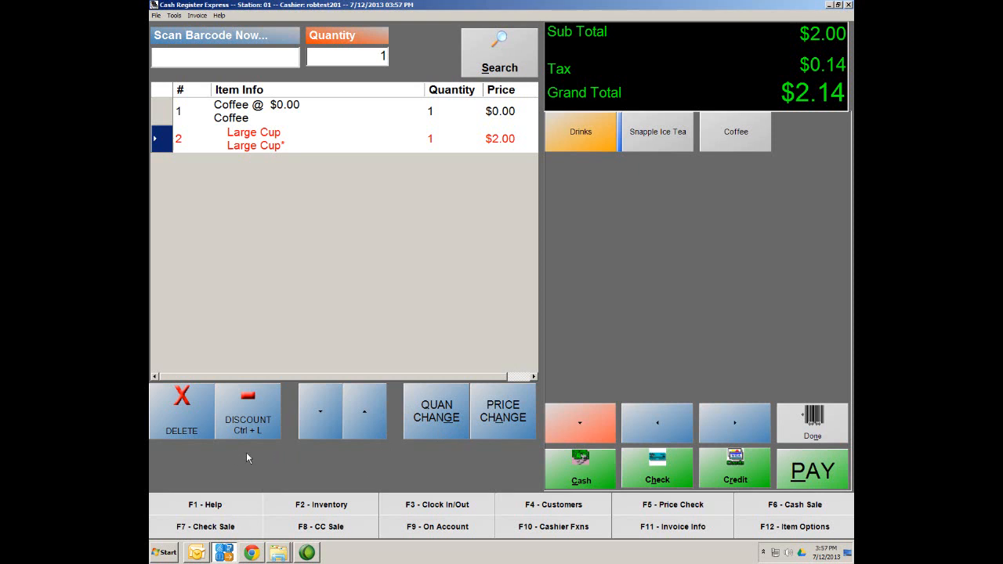
pyautogui.click(815, 435)
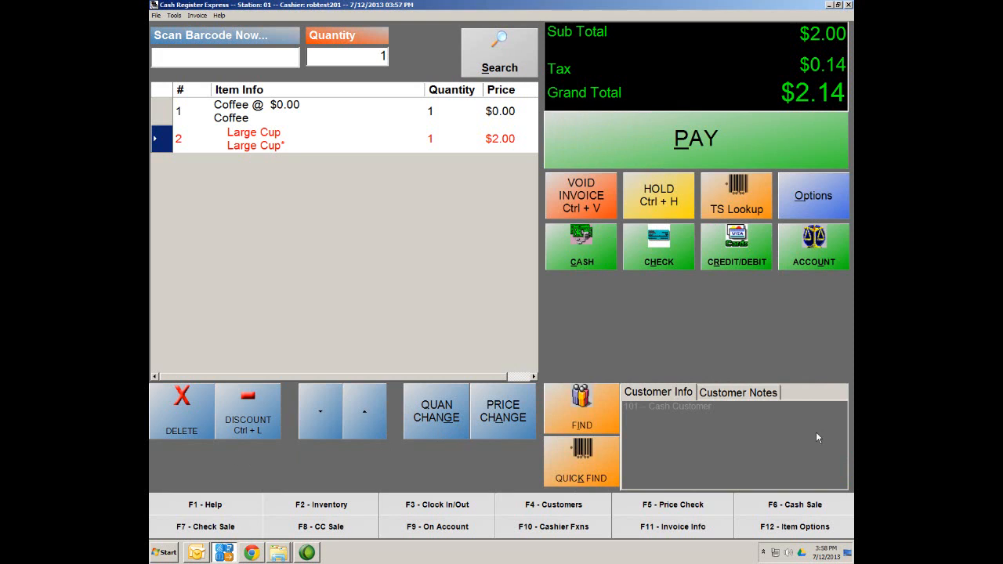
# Step: Go to Options, then Administrative, to reach inventory maintenance
pyautogui.click(818, 205)
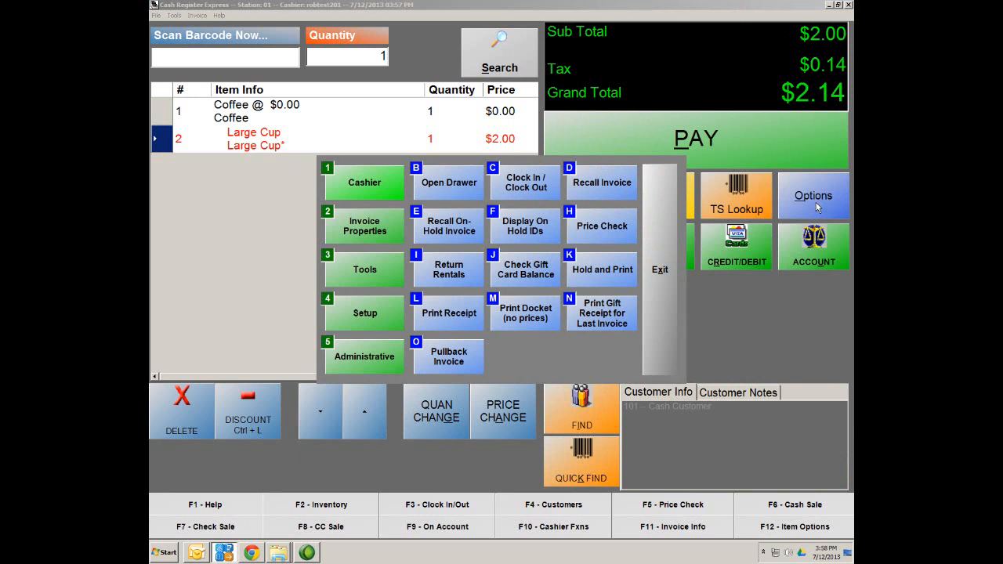
pyautogui.click(357, 363)
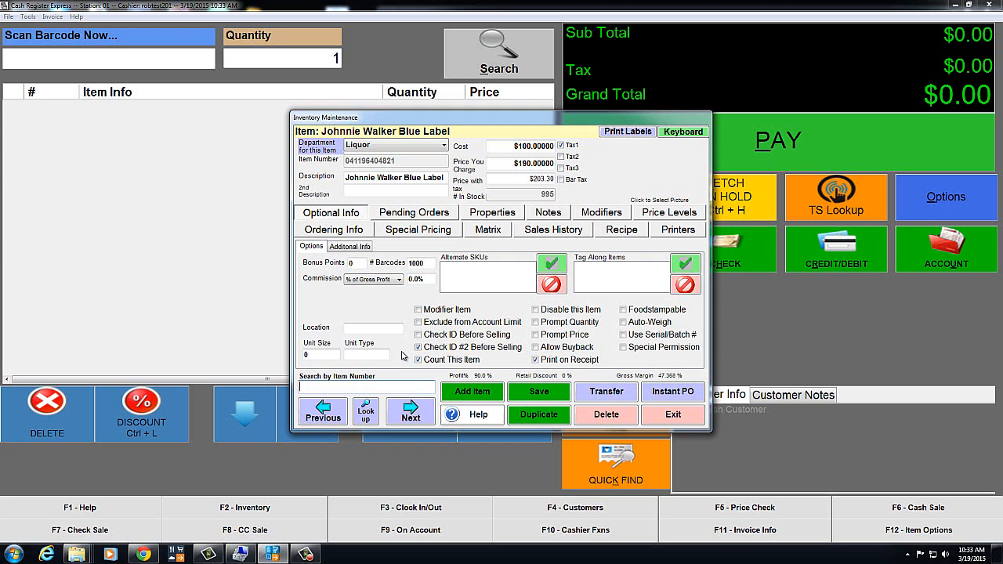
# Step: Filter the inventory lookup to the Tobacco department and open the Marlboro Single Pack record
pyautogui.click(367, 414)
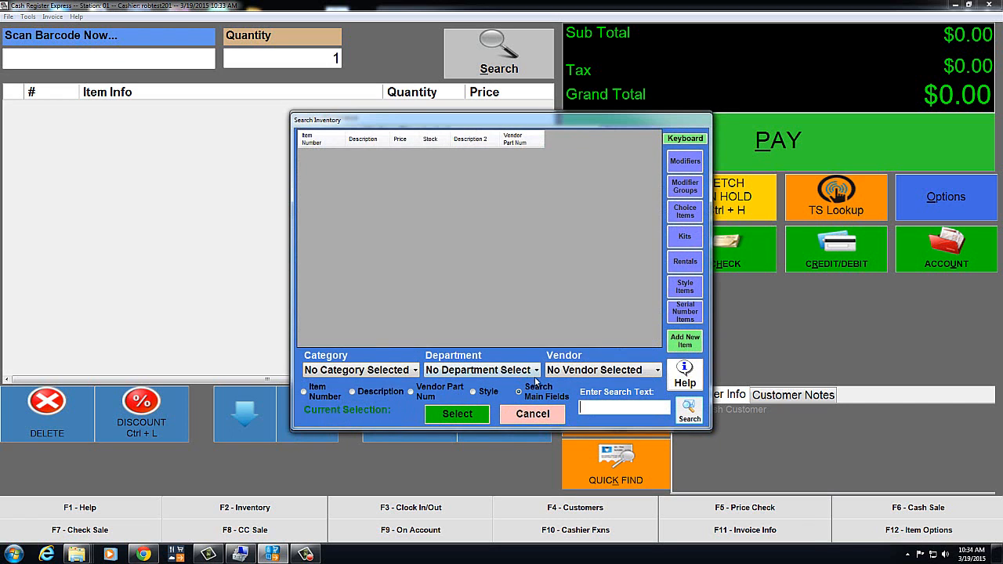
pyautogui.click(537, 372)
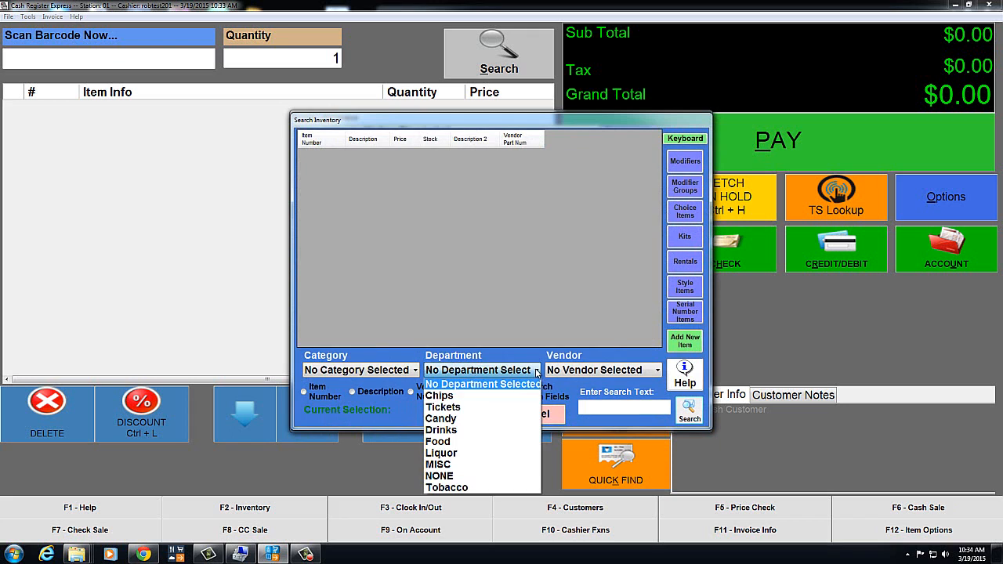
pyautogui.click(453, 488)
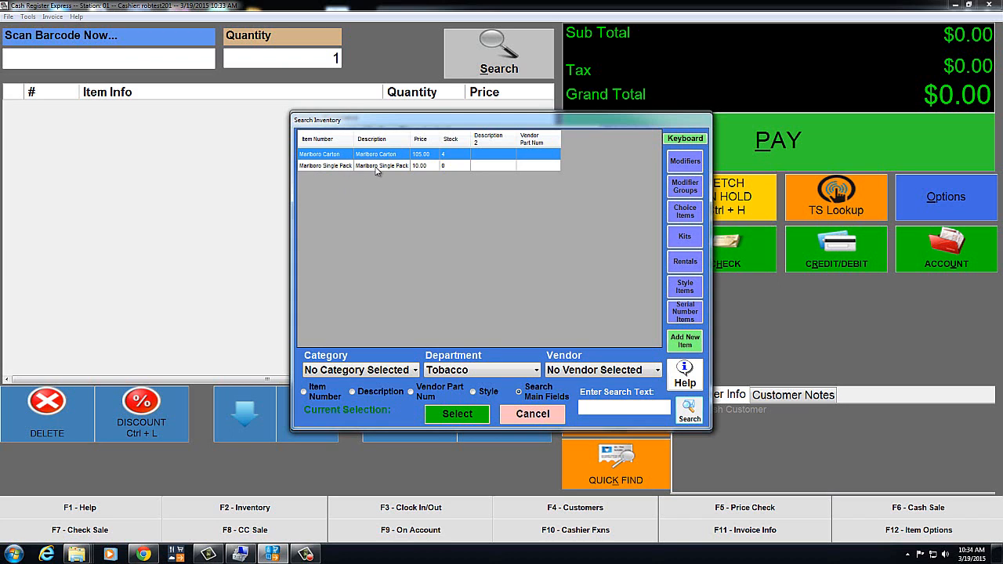
pyautogui.doubleClick(376, 166)
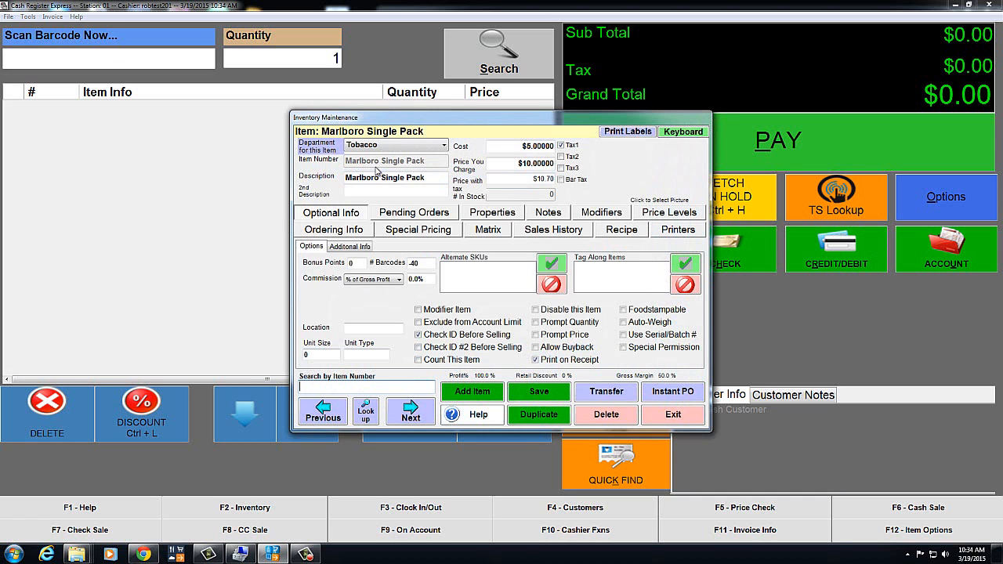
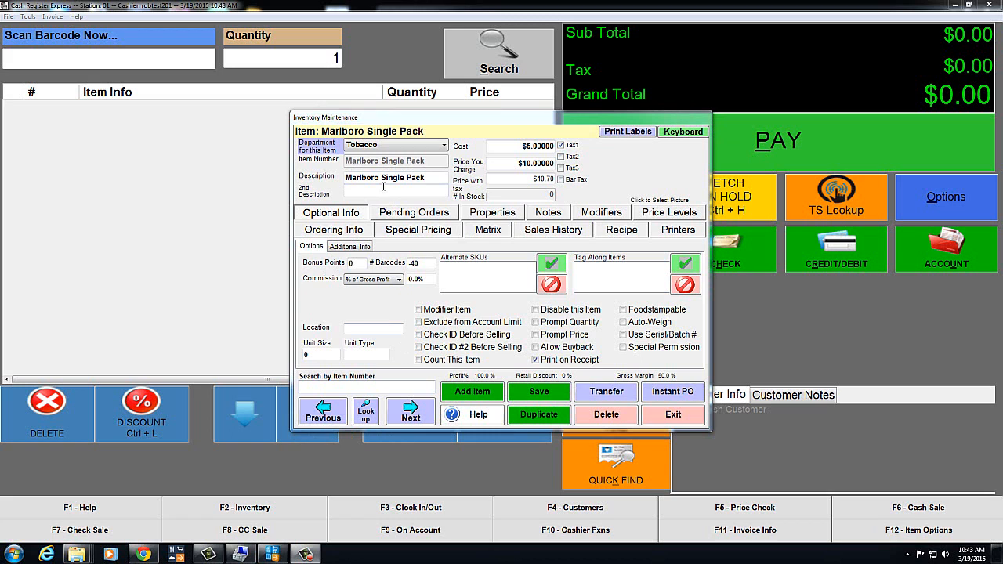
# Step: Look up the Marlboro Carton record in the Tobacco department and open it
pyautogui.click(366, 413)
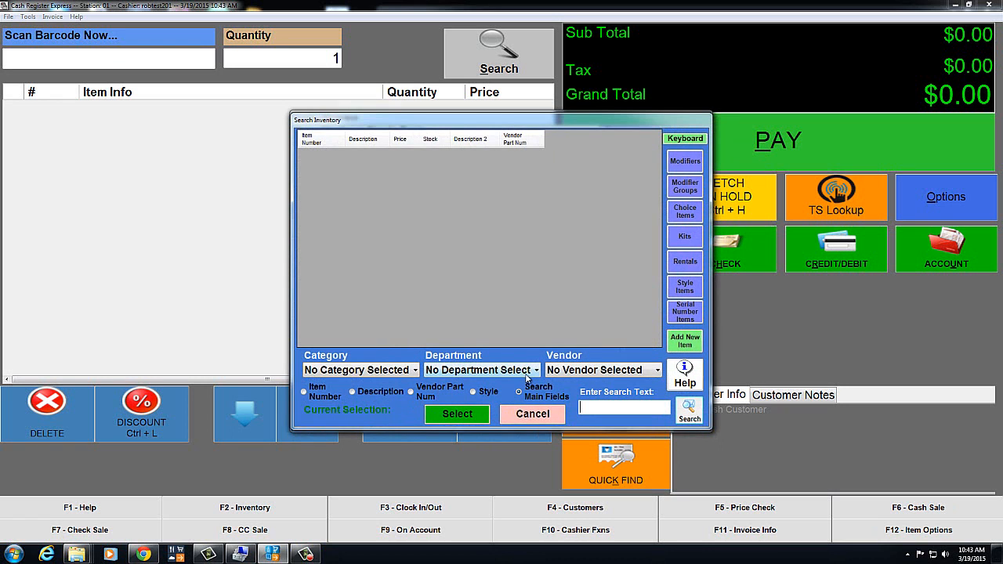
pyautogui.click(533, 373)
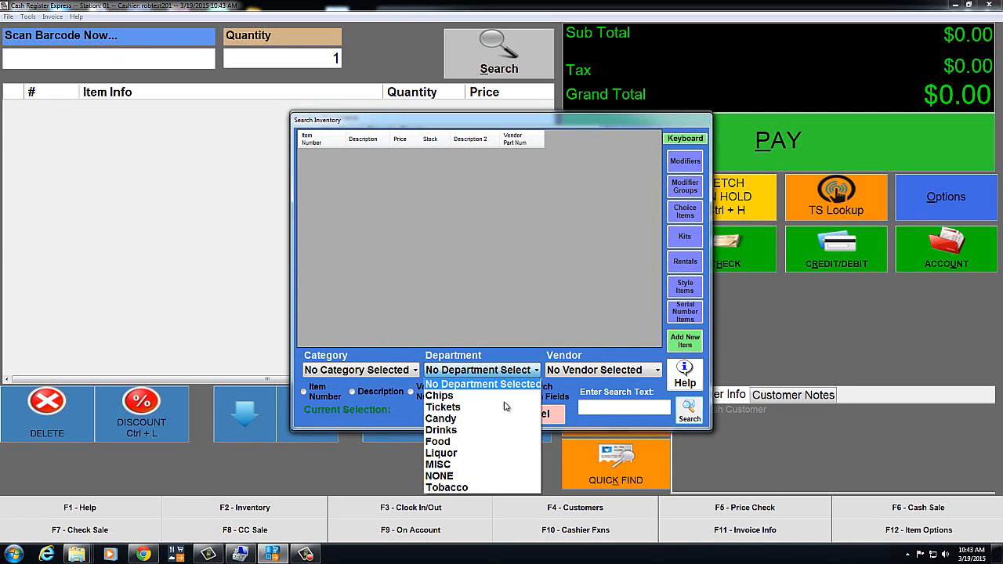
pyautogui.click(462, 488)
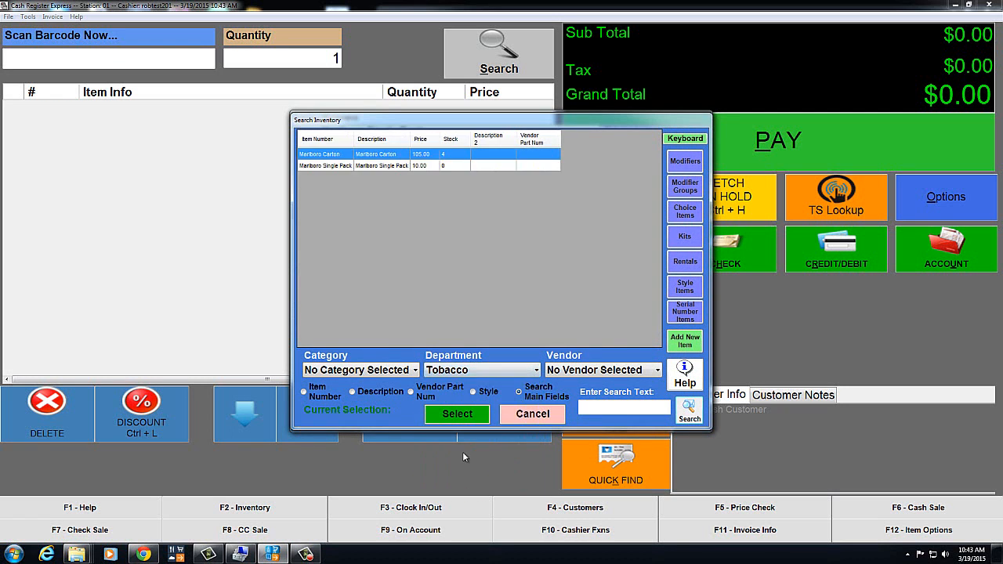
pyautogui.doubleClick(380, 157)
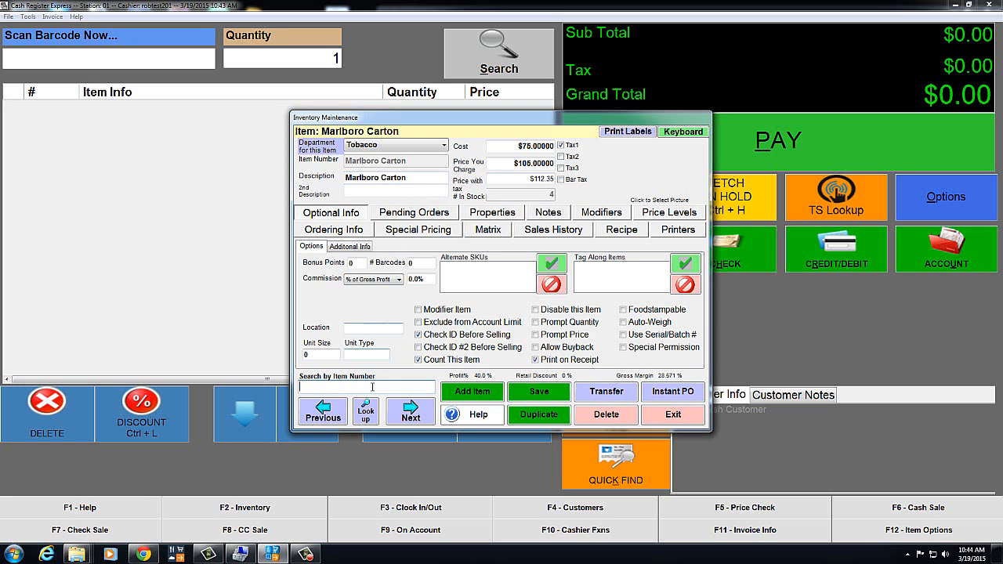
# Step: Filter the inventory search to Tobacco and open the Marlboro Single Pack record
pyautogui.click(367, 419)
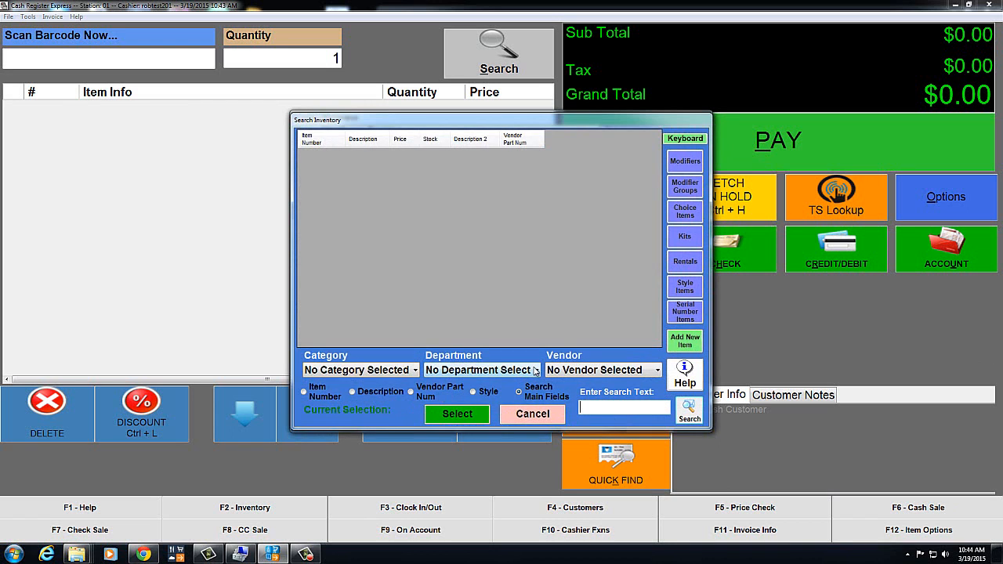
pyautogui.click(536, 370)
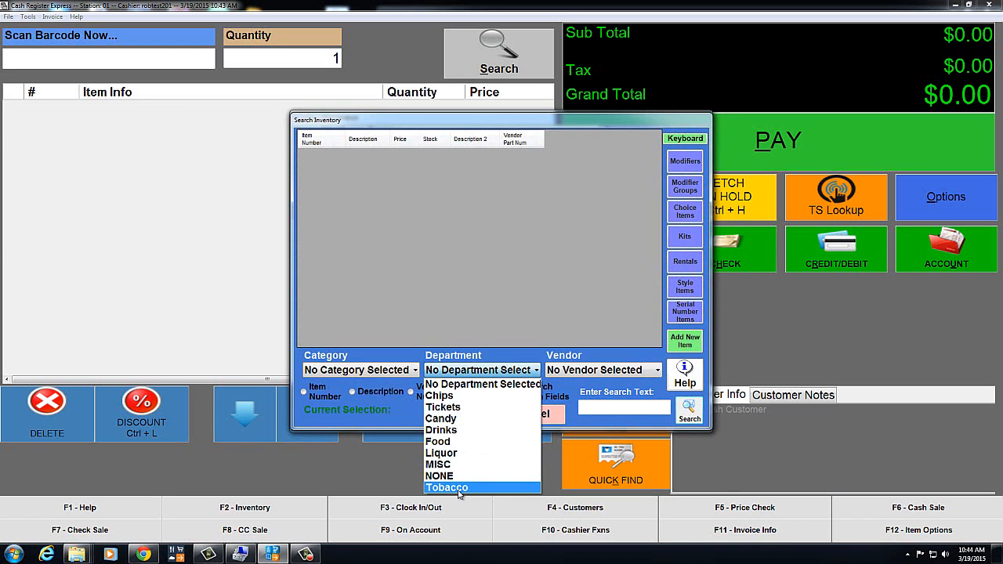
pyautogui.click(460, 488)
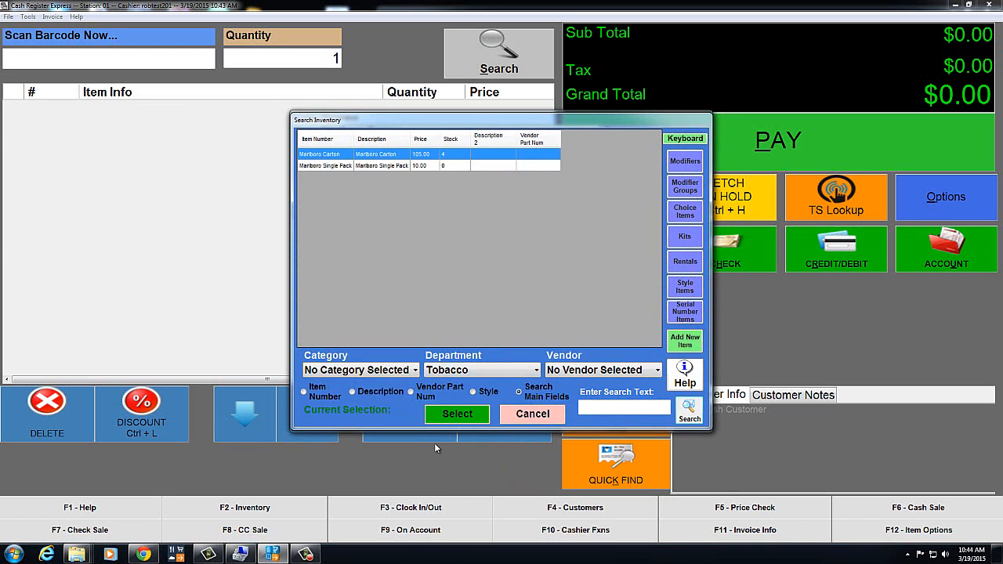
pyautogui.doubleClick(375, 167)
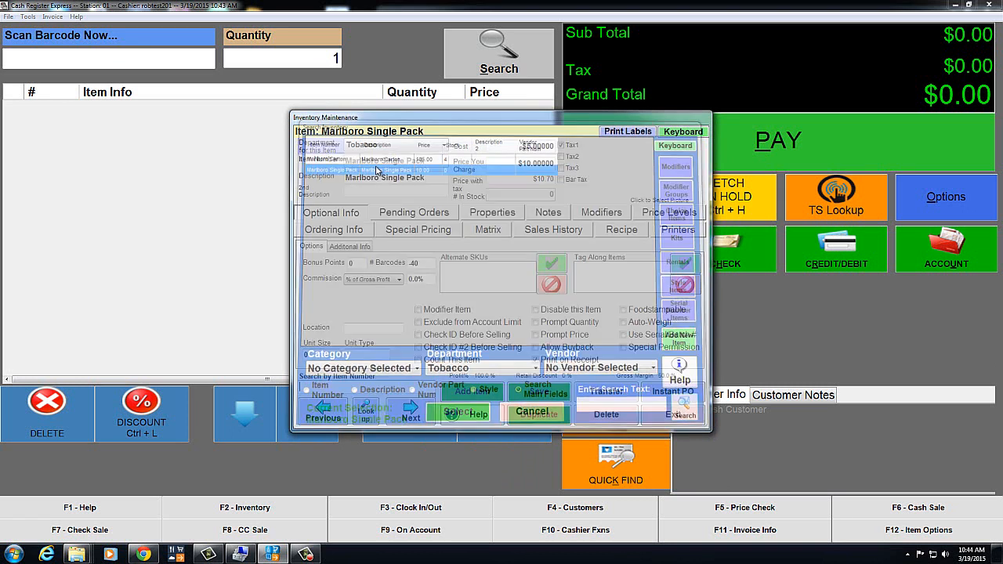
# Step: Add Marlboro Carton at quantity 0.1 to the Single Pack recipe, then save and close
pyautogui.click(621, 233)
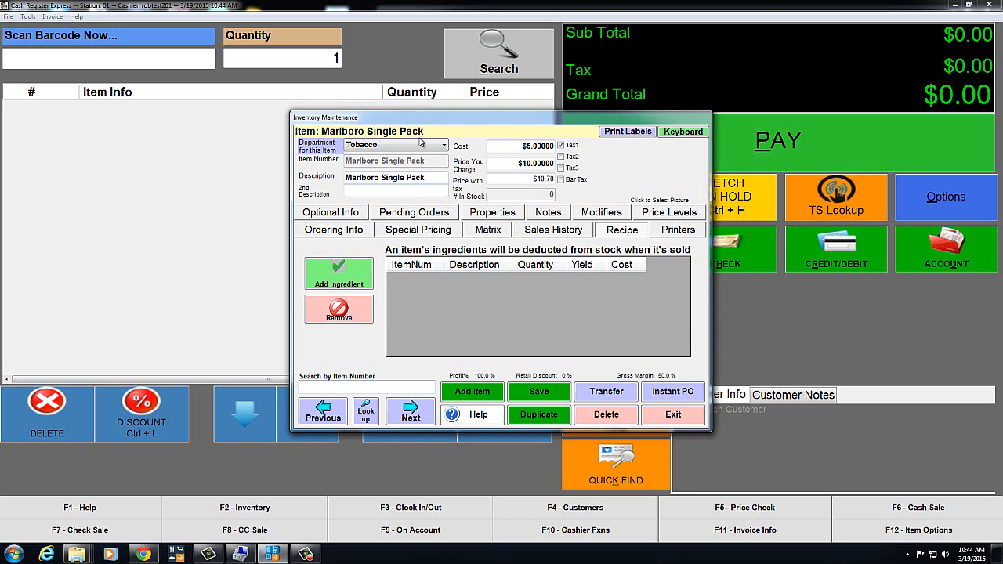
pyautogui.click(354, 285)
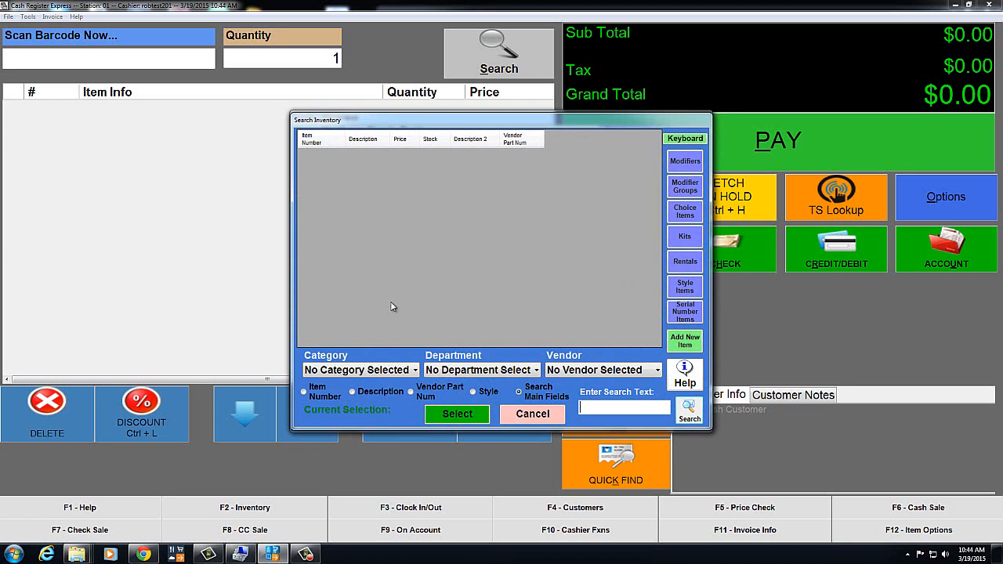
pyautogui.click(536, 372)
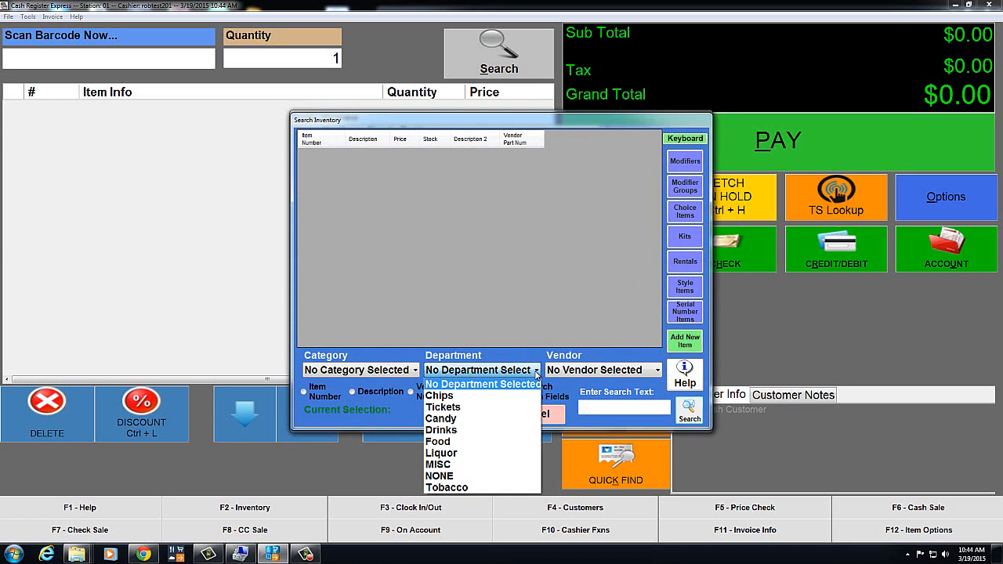
pyautogui.click(448, 488)
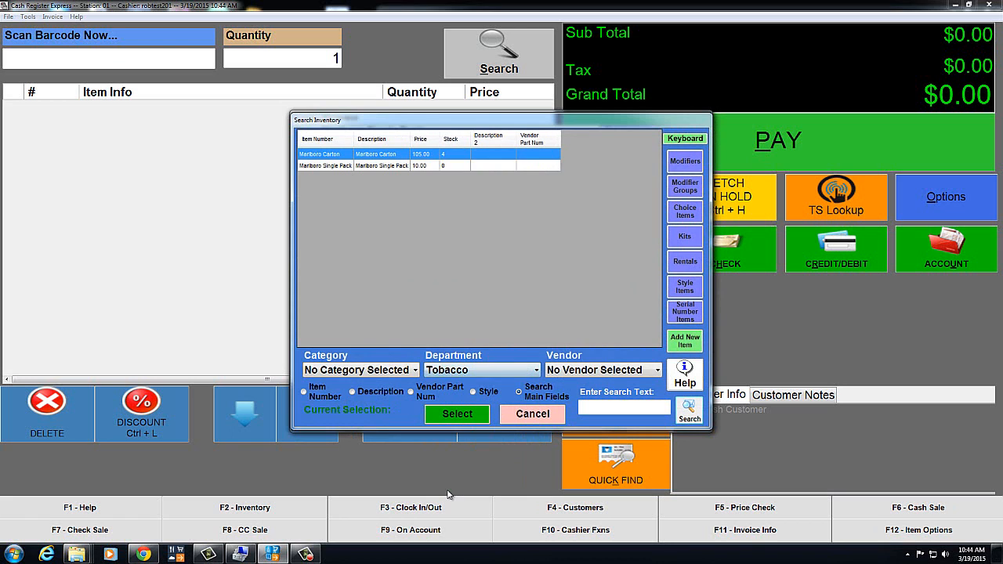
pyautogui.doubleClick(378, 164)
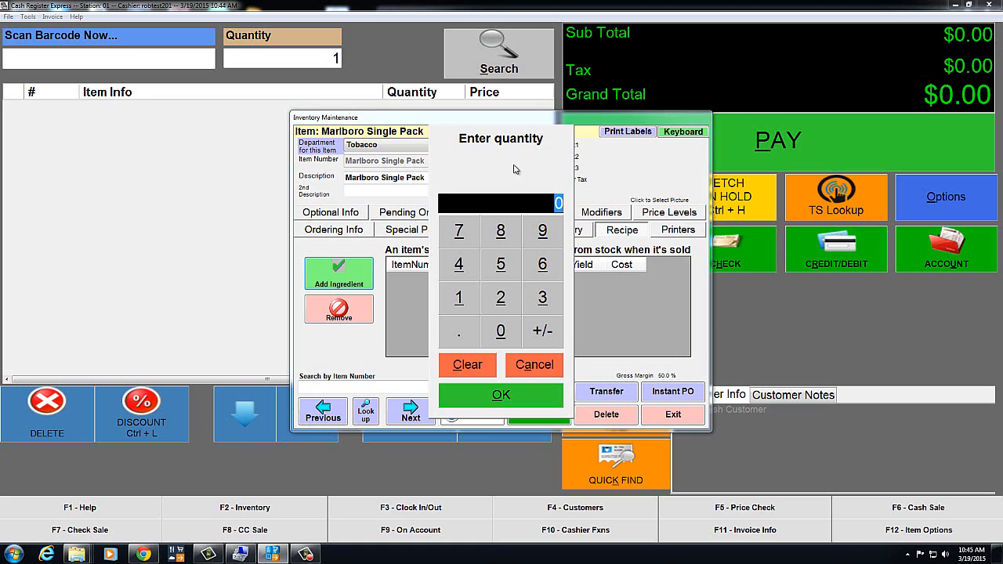
pyautogui.write('.1')
pyautogui.click(506, 392)
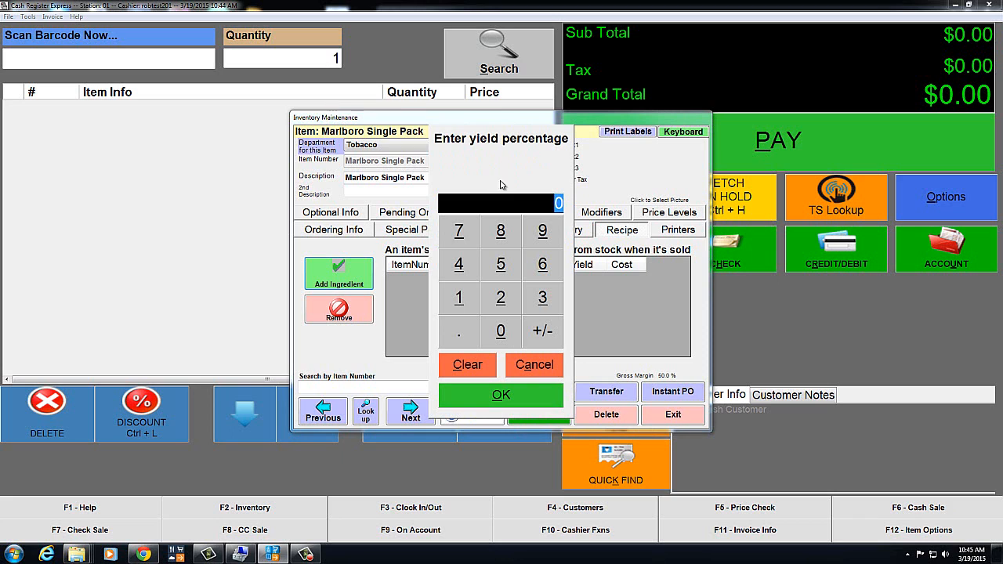
pyautogui.click(513, 397)
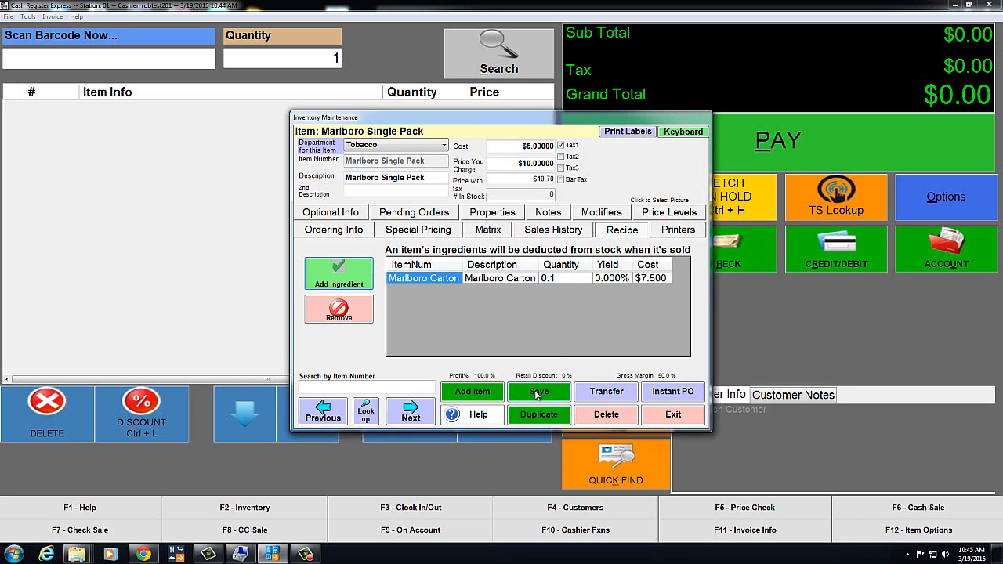
pyautogui.click(538, 395)
pyautogui.click(680, 421)
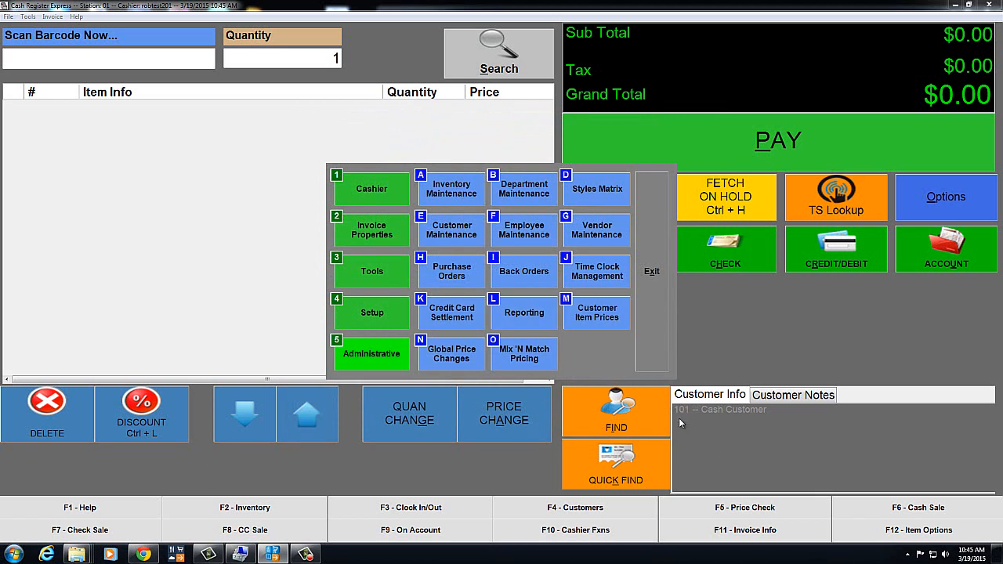
# Step: Ring up one Marlboro Single Pack from the Tobacco lookup and pay the $10.70 in cash
pyautogui.click(652, 276)
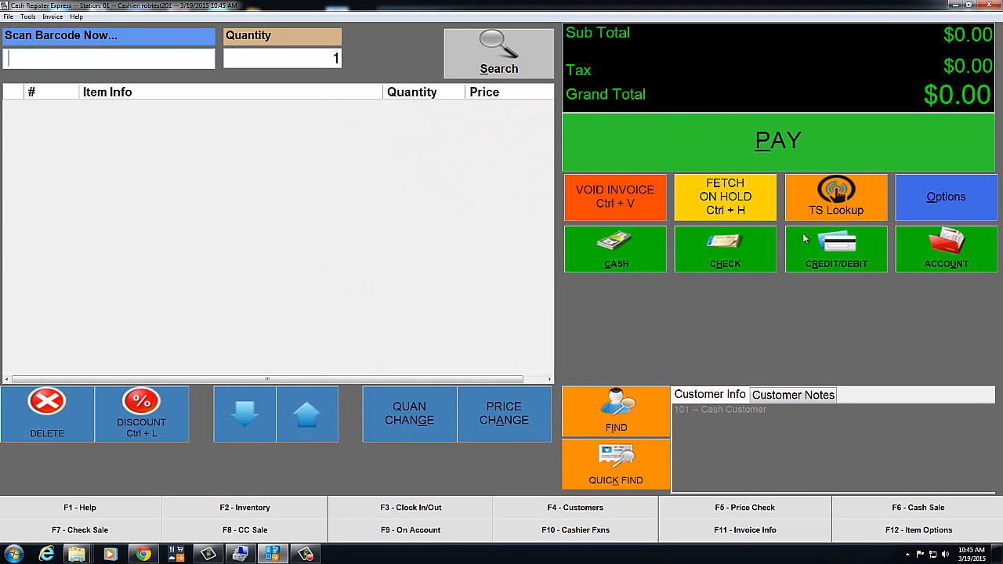
pyautogui.click(836, 205)
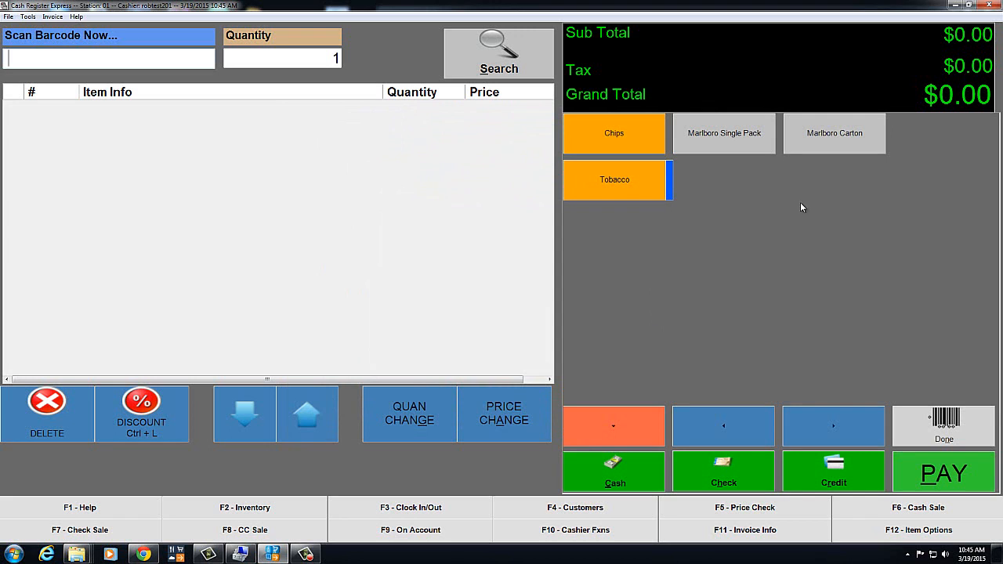
pyautogui.click(615, 181)
pyautogui.click(738, 147)
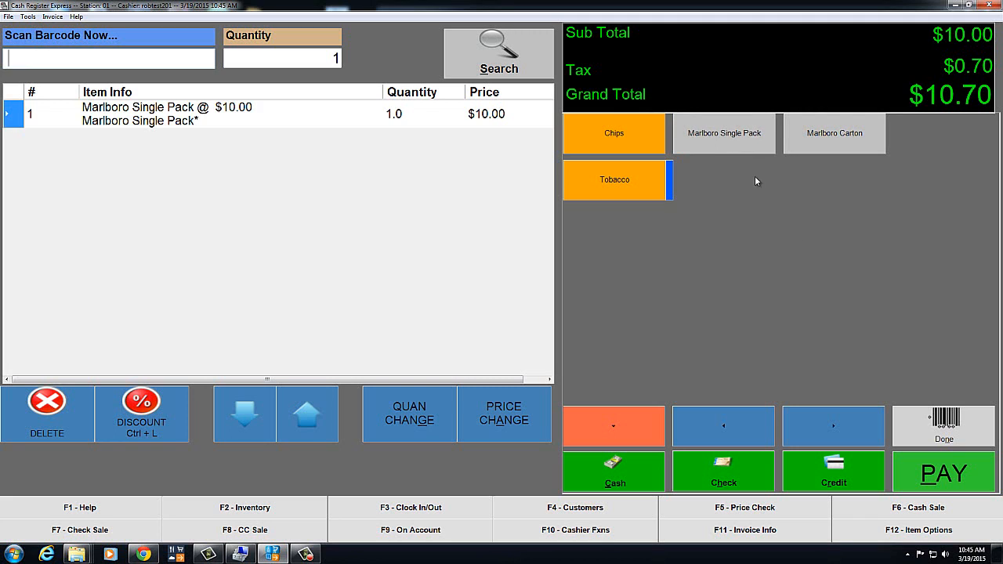
pyautogui.click(920, 477)
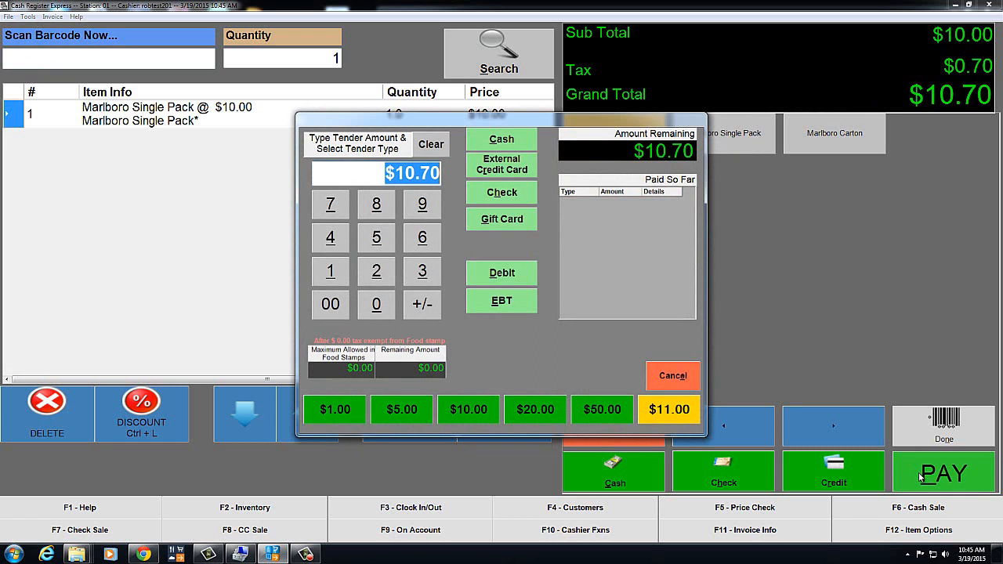
pyautogui.click(502, 140)
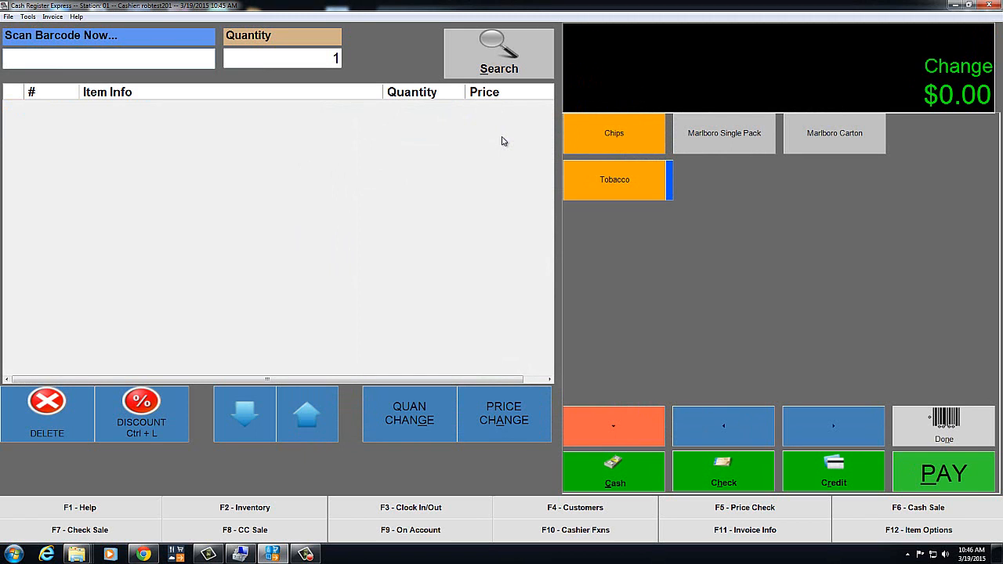
pyautogui.click(912, 432)
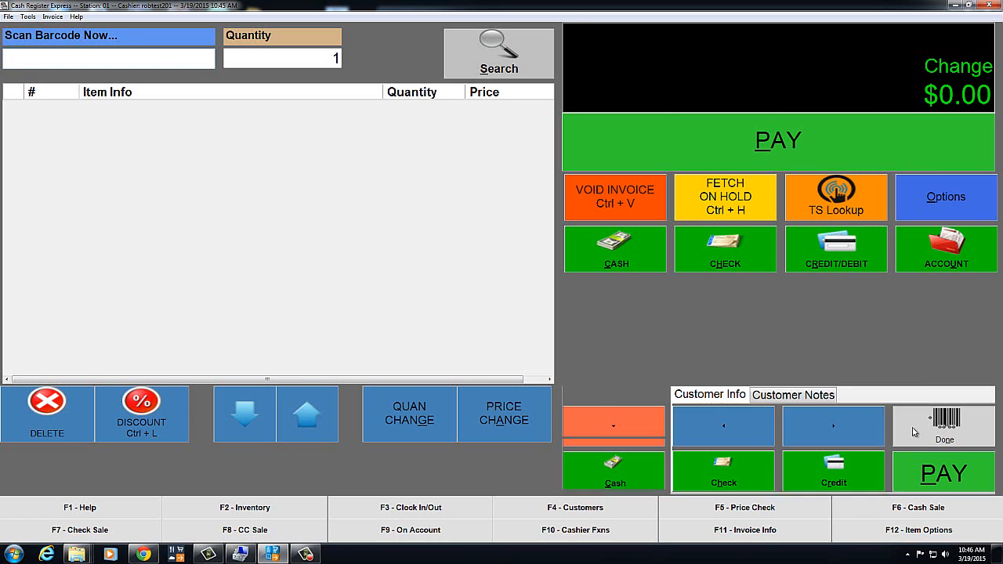
# Step: Return to Inventory Maintenance, filter the search to Tobacco, and open a Marlboro item record
pyautogui.click(939, 207)
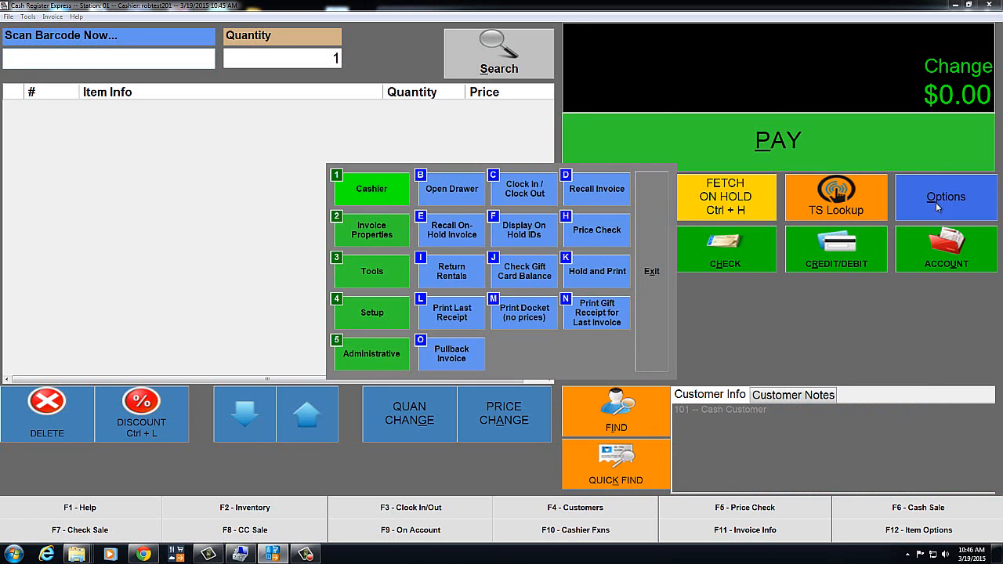
pyautogui.click(363, 355)
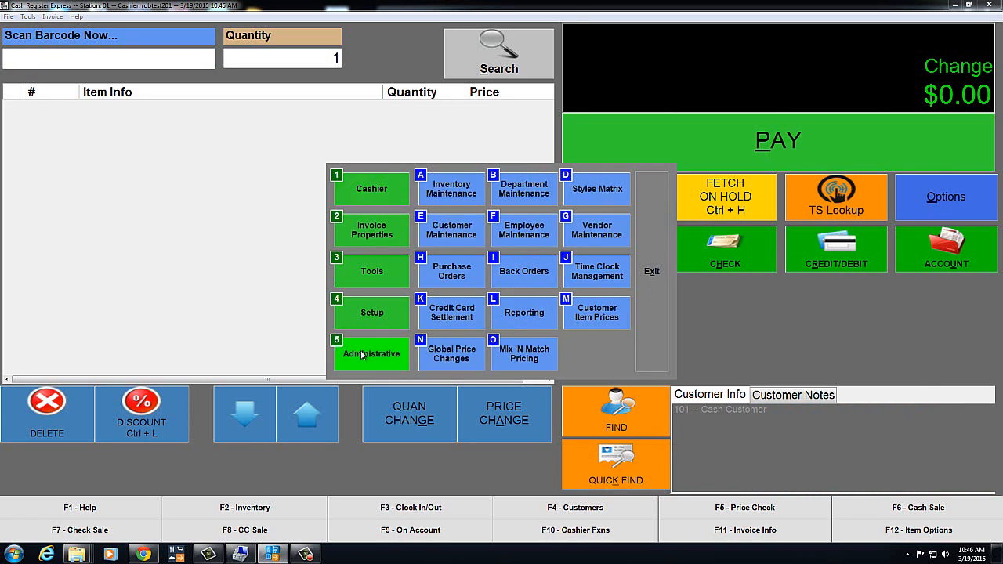
pyautogui.click(451, 195)
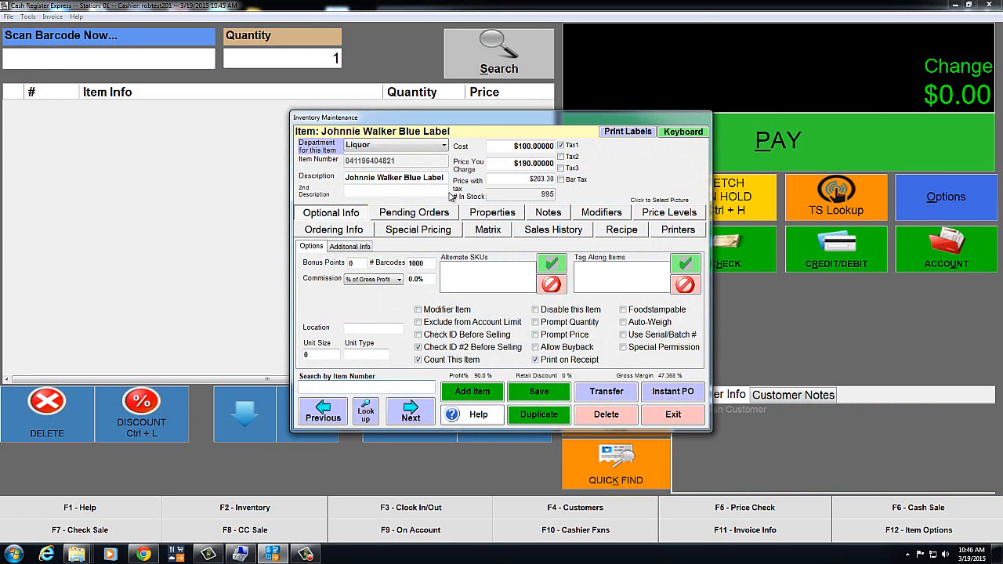
pyautogui.click(368, 416)
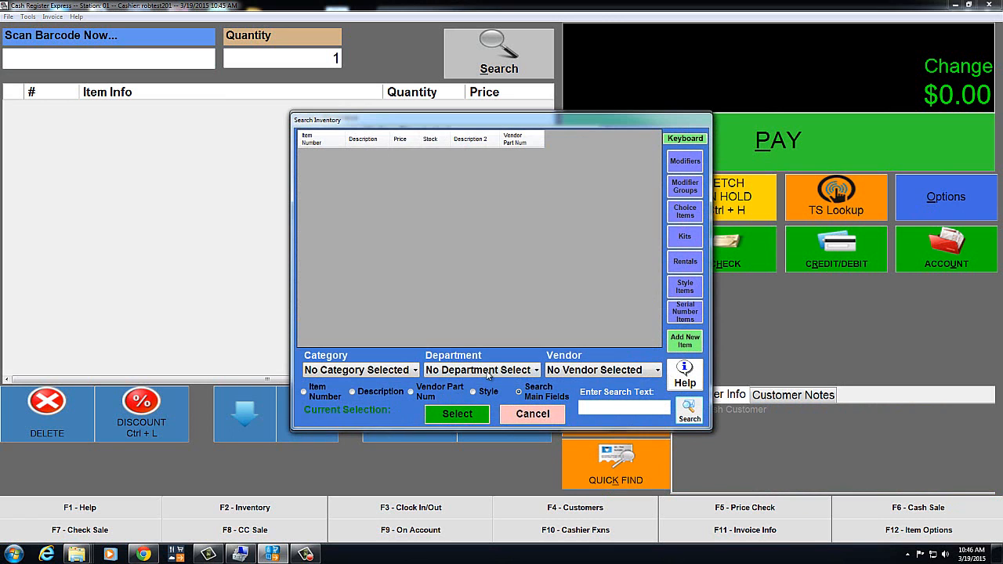
pyautogui.click(537, 373)
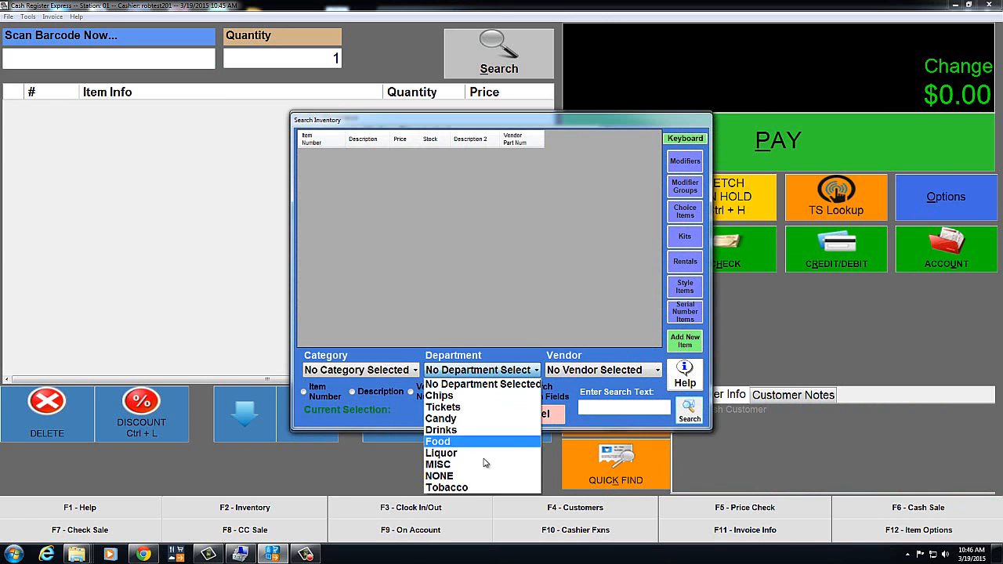
pyautogui.click(460, 488)
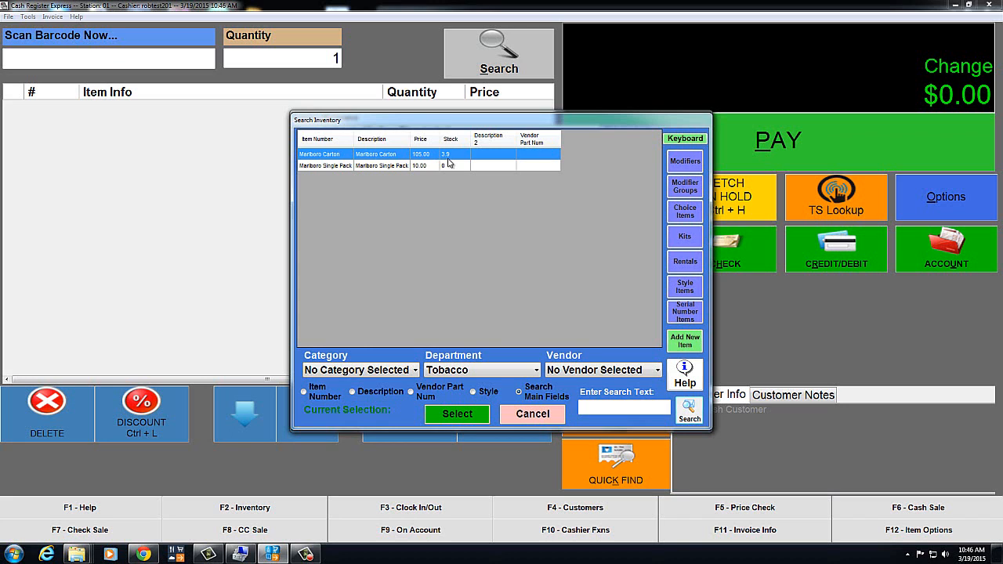
pyautogui.doubleClick(407, 156)
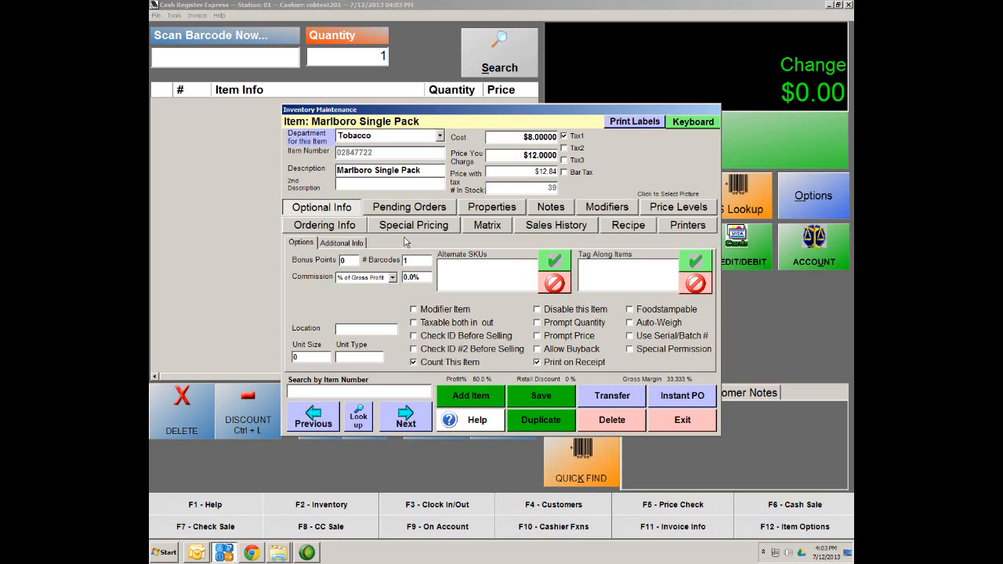
# Step: Save the Marlboro item, then add department ID Tshirt described as 'Tee Shirt'
pyautogui.click(535, 395)
pyautogui.click(682, 427)
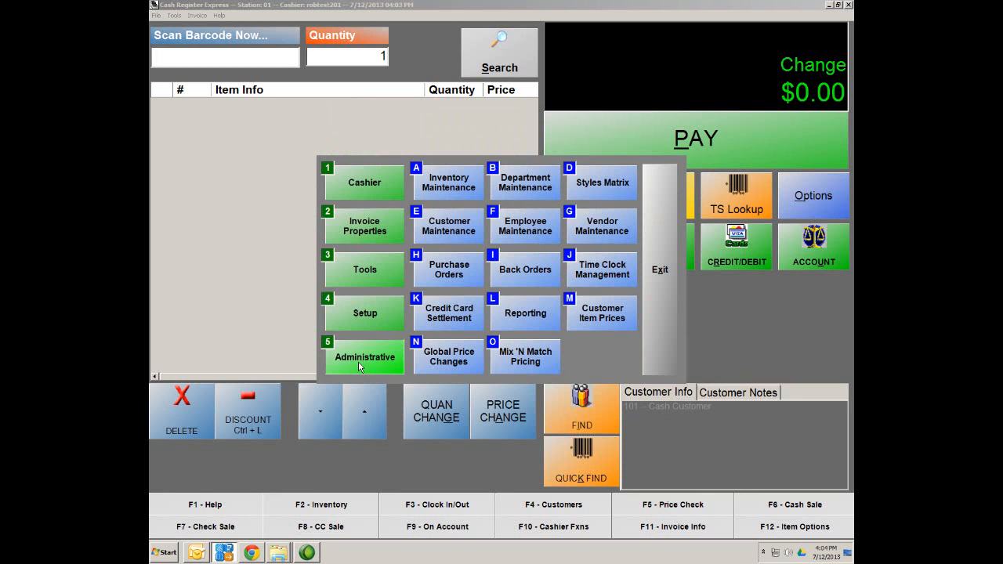
pyautogui.click(537, 185)
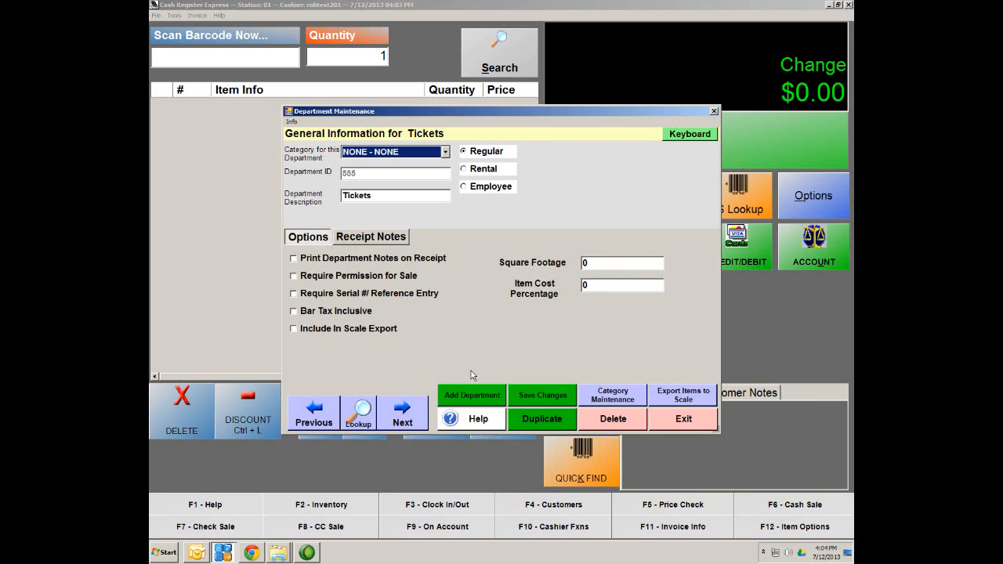
pyautogui.click(472, 394)
pyautogui.write('Tshirt')
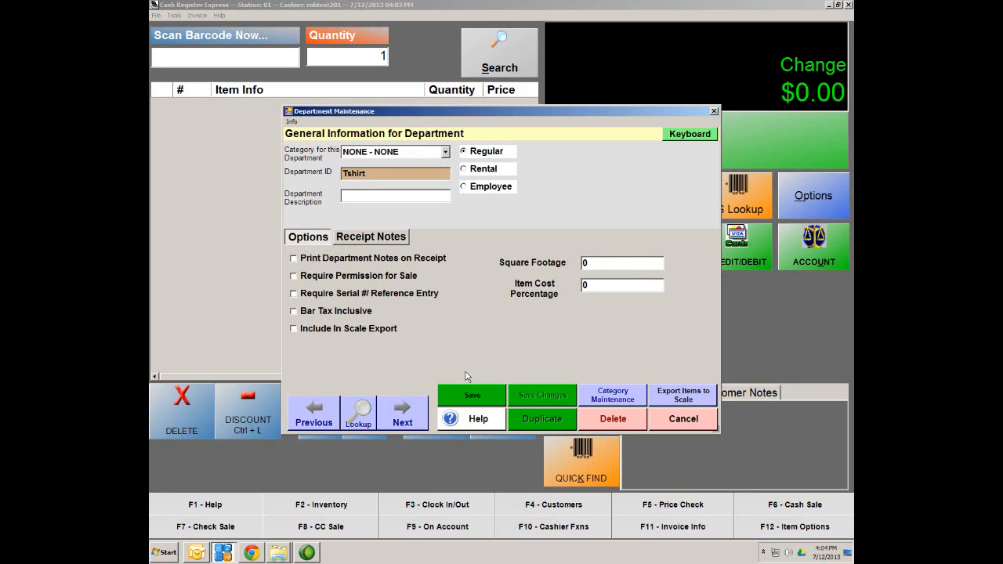
pyautogui.press('Tab')
pyautogui.write('Tee Shirt')
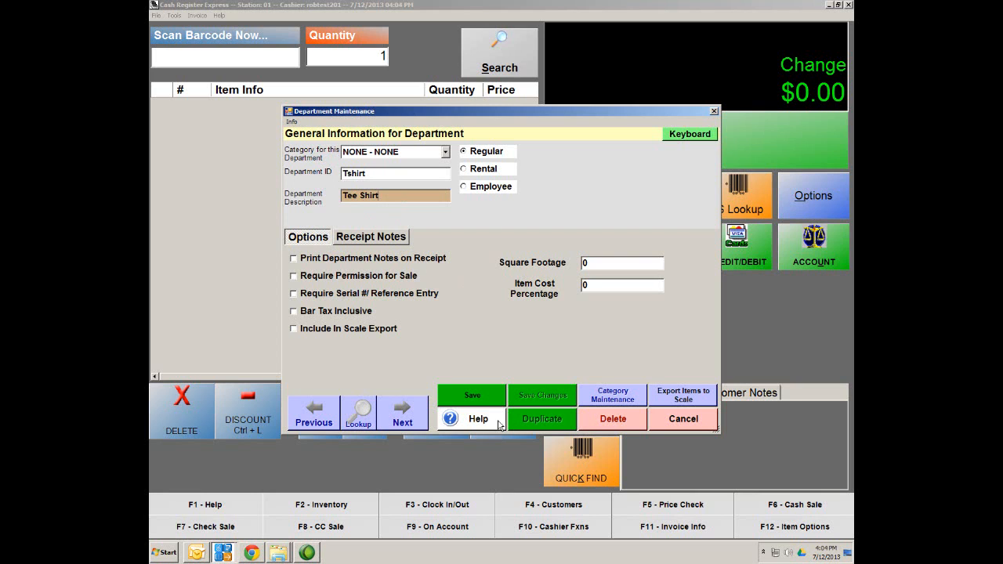
pyautogui.click(488, 398)
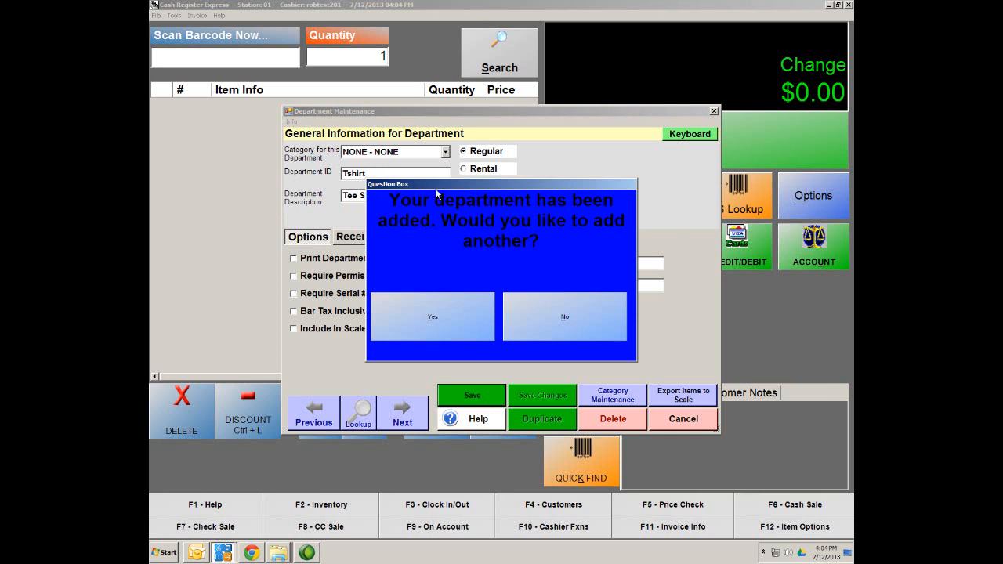
pyautogui.click(573, 314)
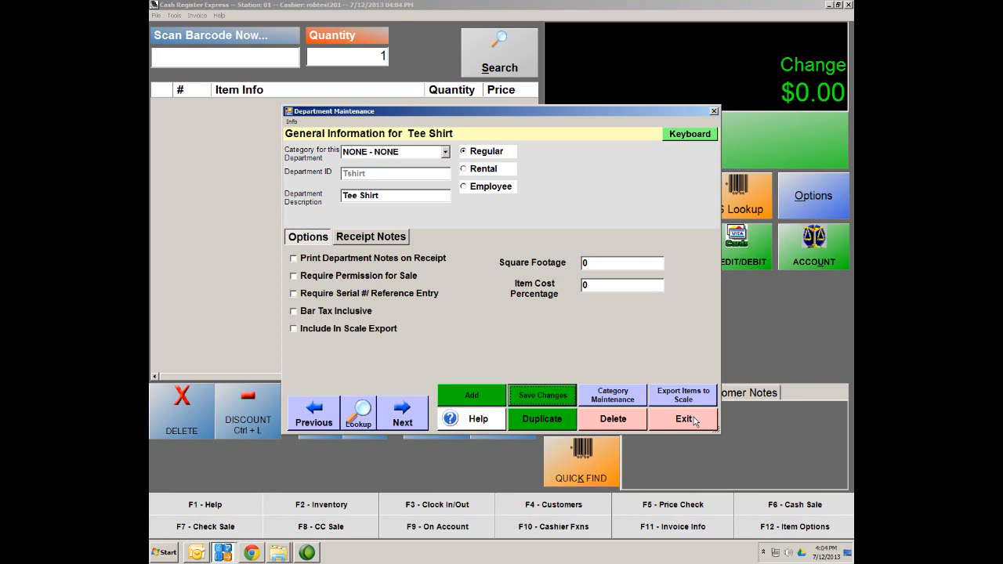
pyautogui.click(694, 421)
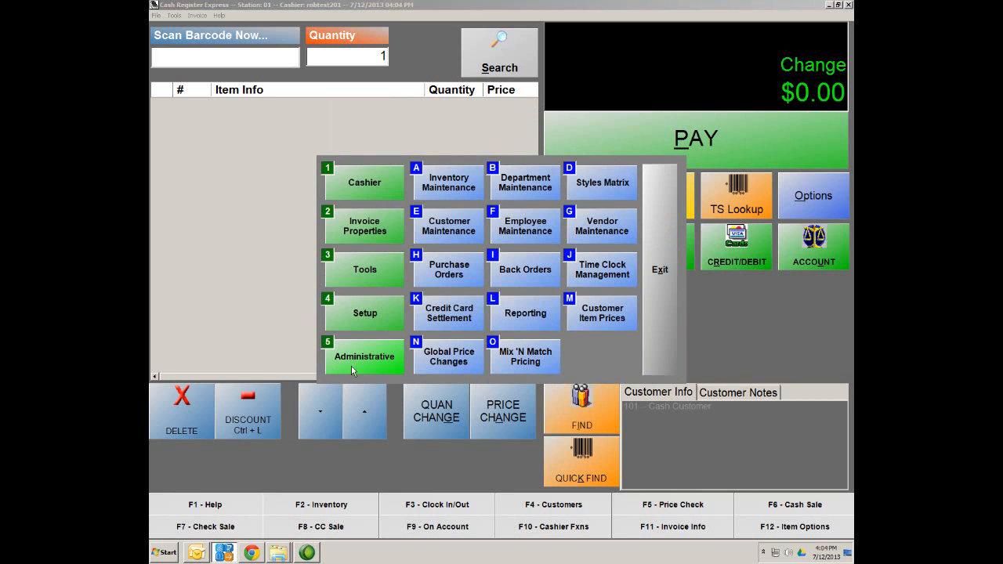
# Step: Create a new style named Custom Tee in the Tee Shirt department
pyautogui.click(612, 185)
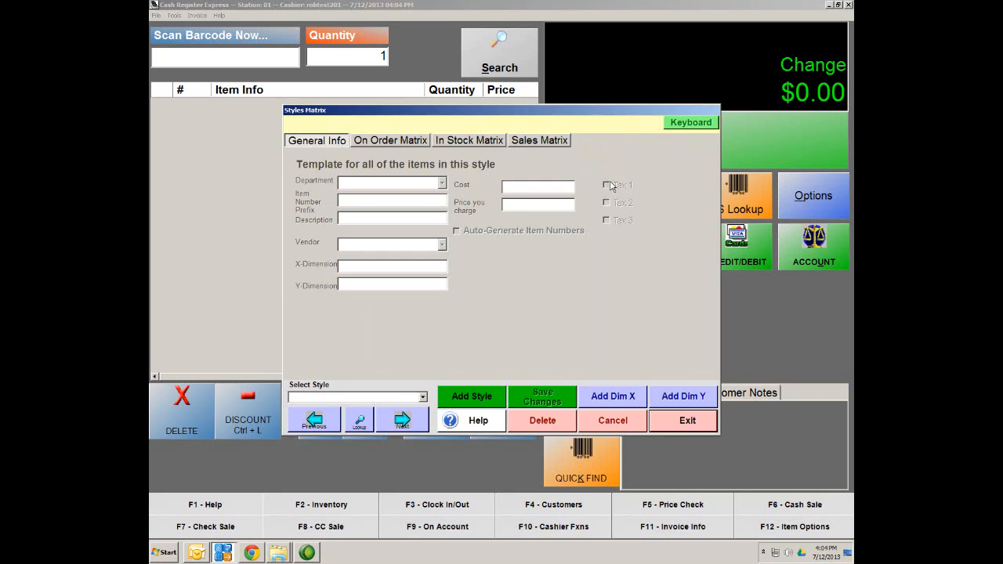
pyautogui.click(491, 397)
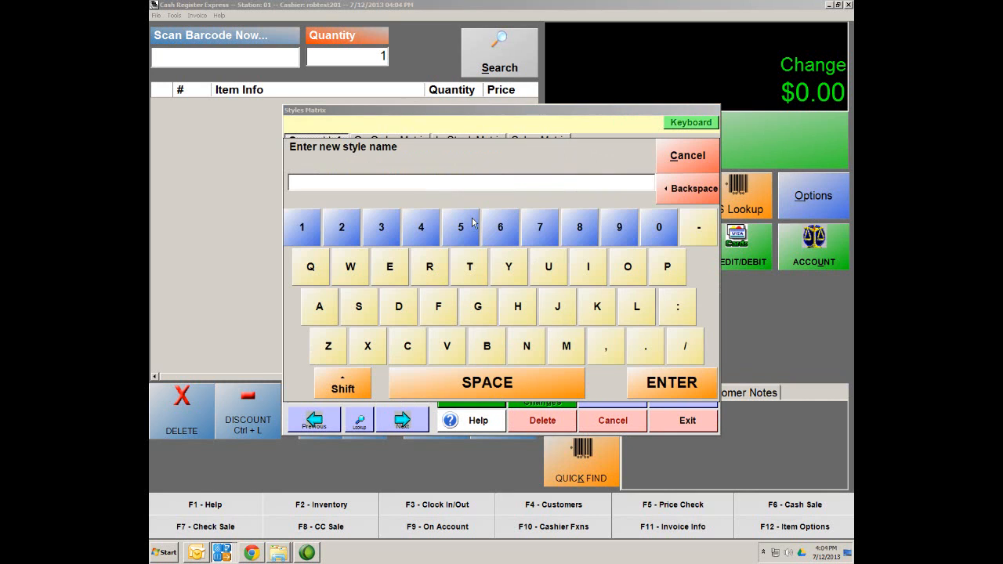
pyautogui.write('Cut')
pyautogui.write('stom')
pyautogui.write(' Tee')
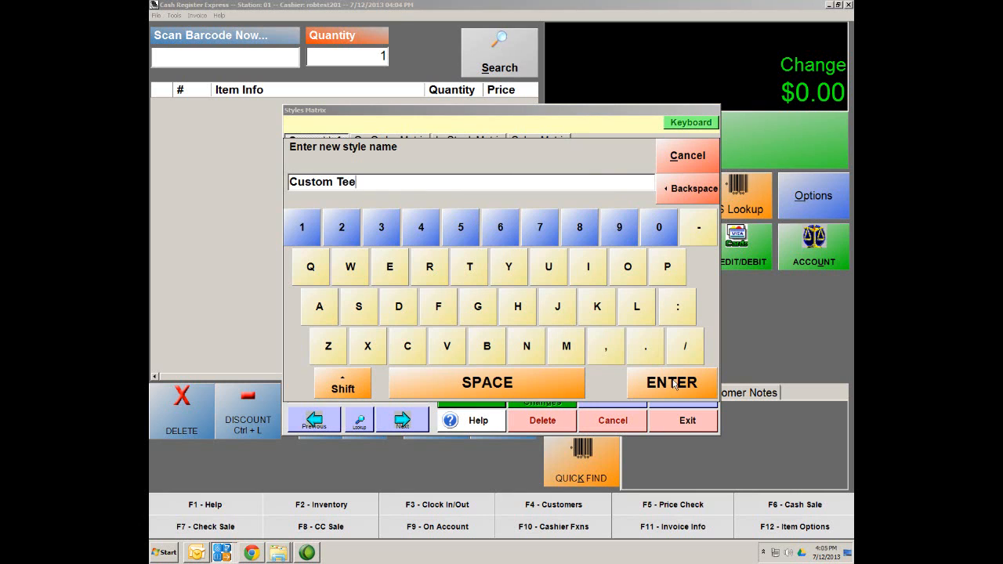
pyautogui.click(675, 384)
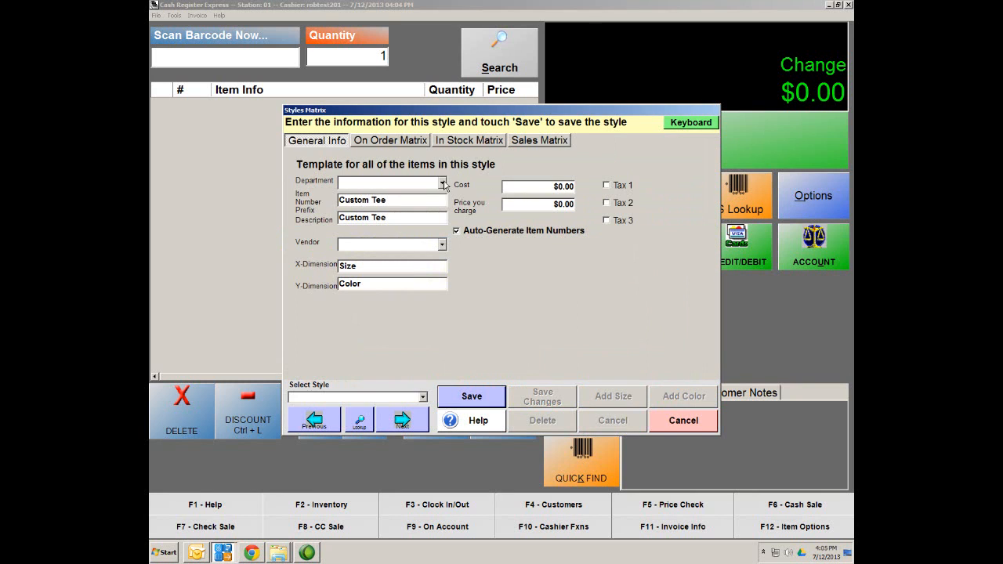
pyautogui.click(443, 184)
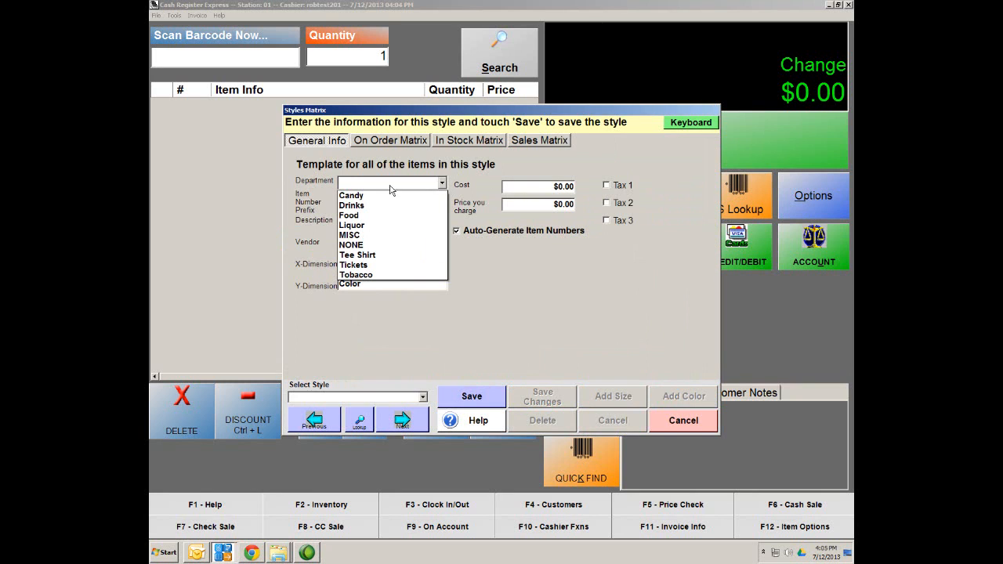
pyautogui.click(370, 257)
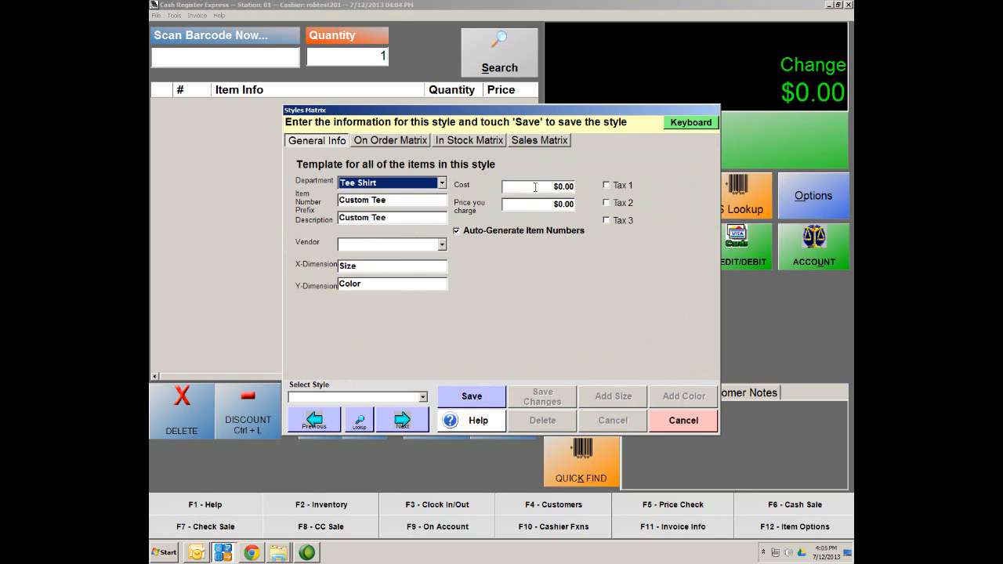
# Step: Give Custom Tee cost 10.00, price 25.00 and Tax 1, and save it
pyautogui.click(559, 186)
pyautogui.write('1')
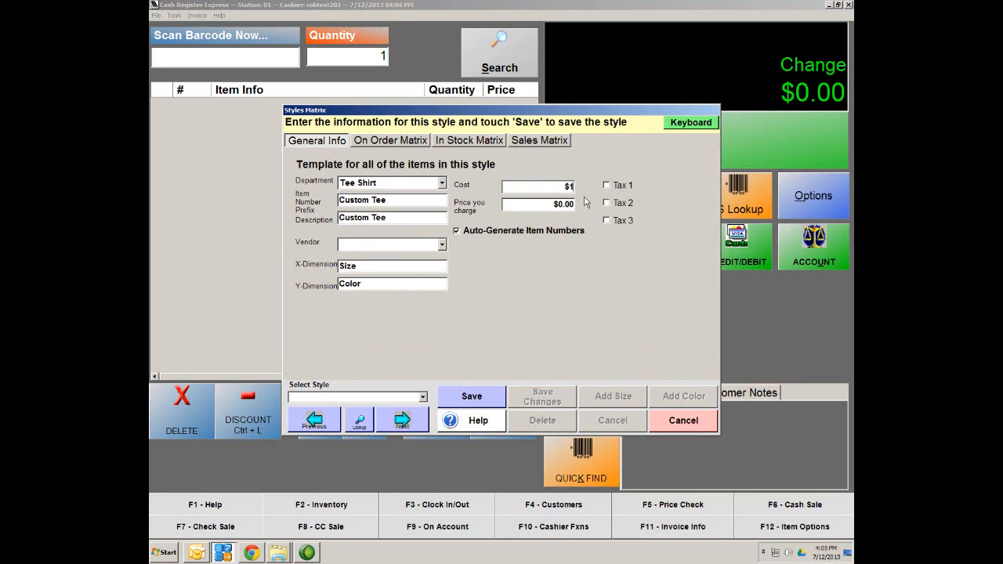
pyautogui.write('0.00')
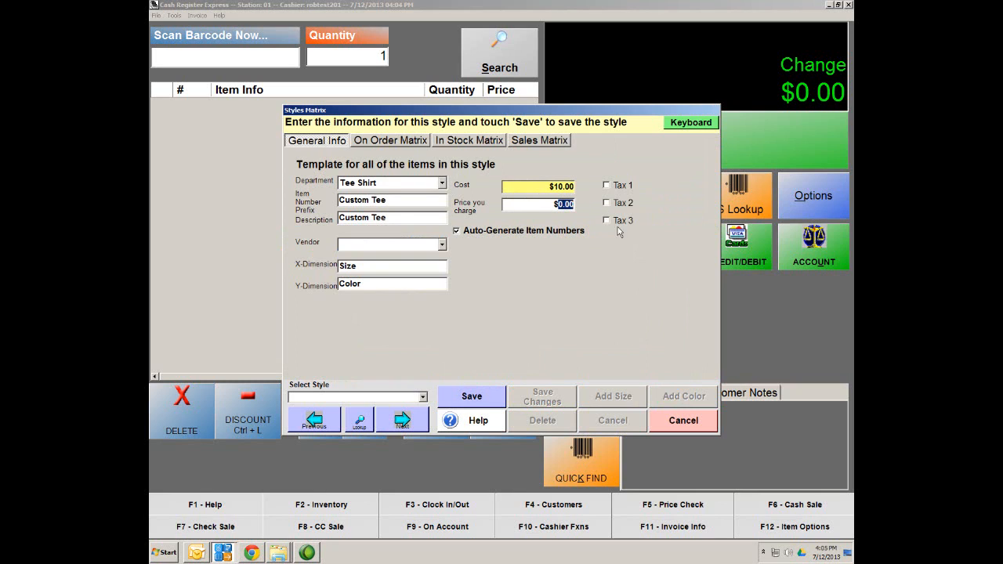
pyautogui.write('25.00')
pyautogui.click(607, 185)
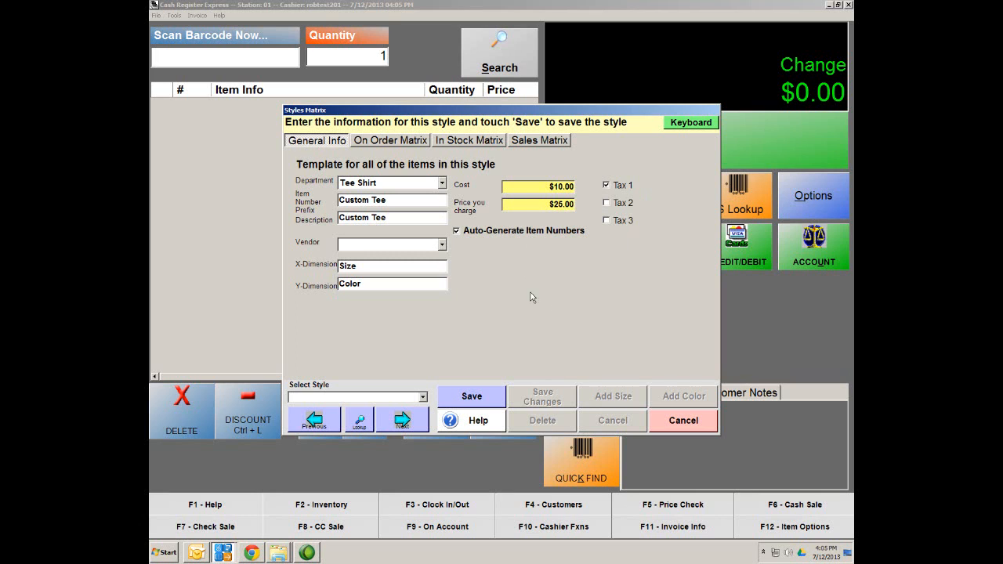
pyautogui.click(489, 399)
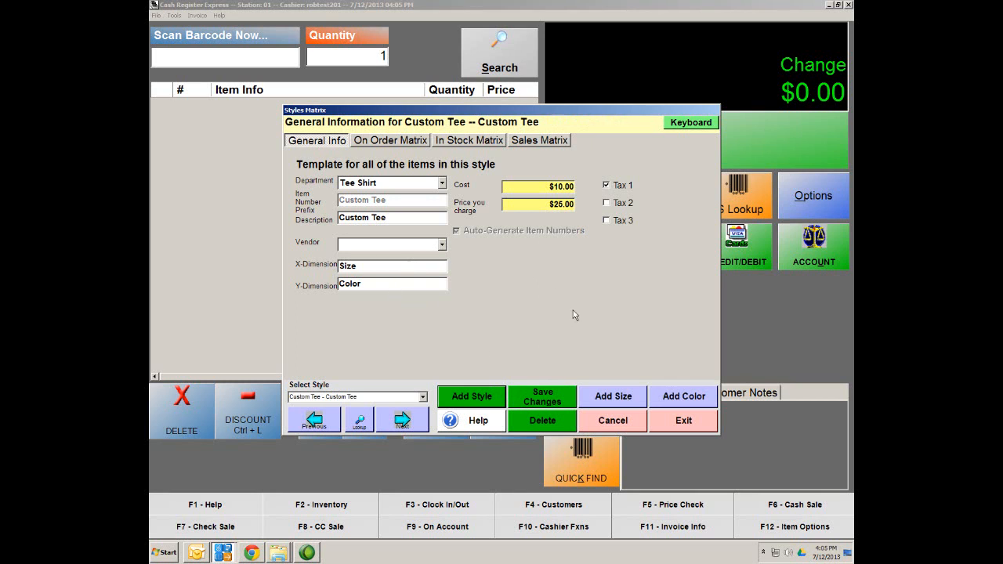
# Step: Save the Custom Tee style without choosing a vendor and view its In Stock Matrix
pyautogui.click(443, 245)
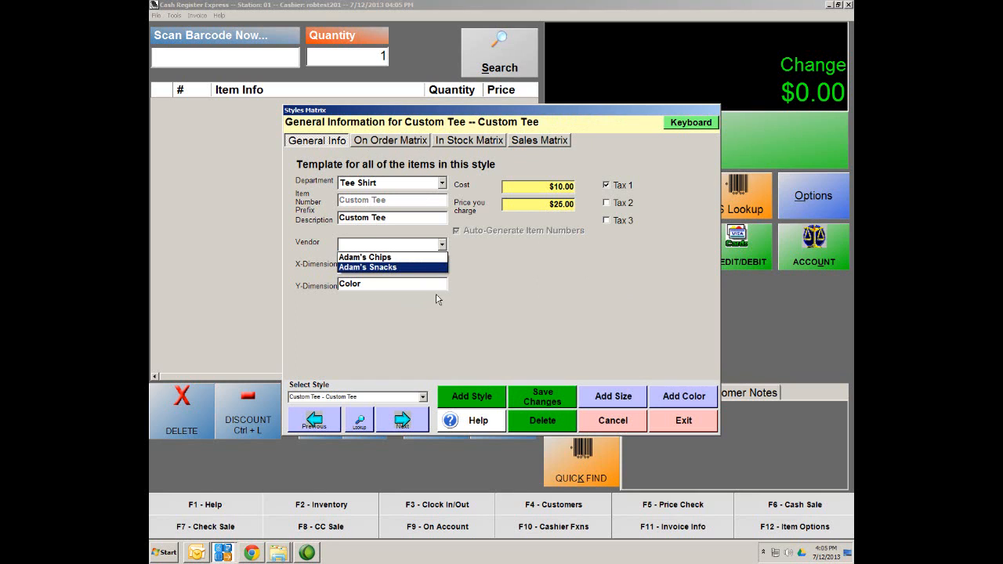
pyautogui.click(511, 295)
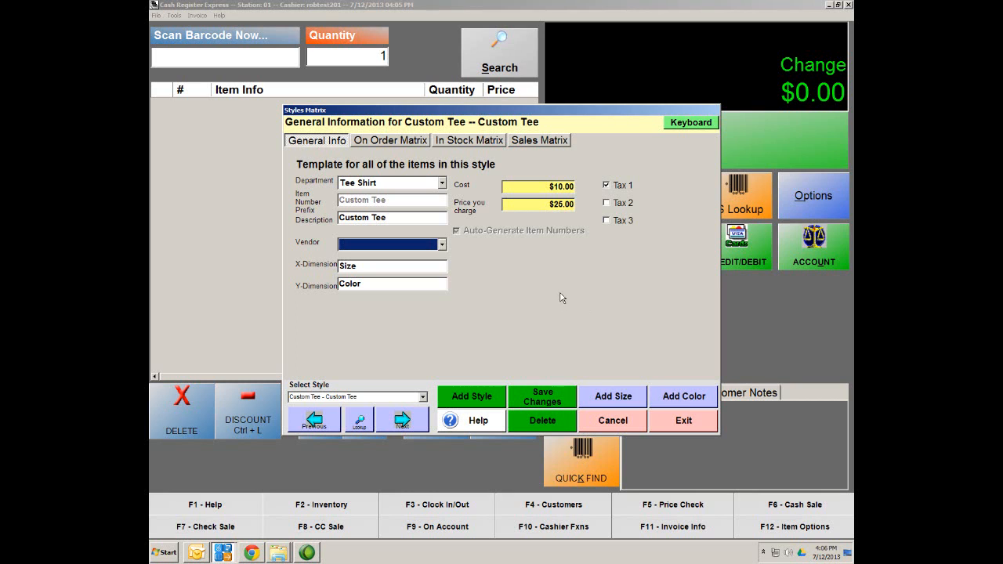
pyautogui.click(542, 401)
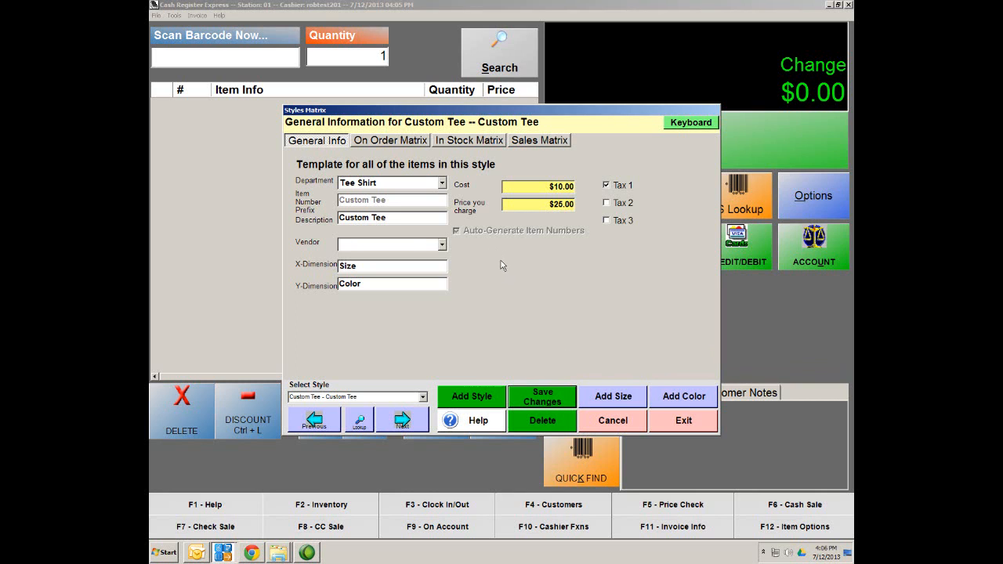
pyautogui.click(463, 142)
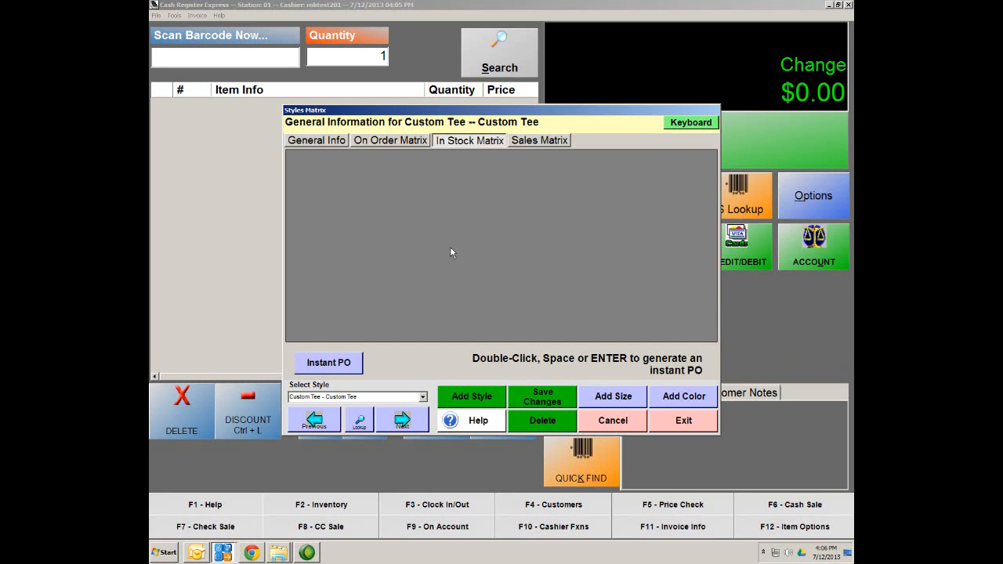
# Step: Add sizes SM, MED, LG and XL to the Custom Tee matrix
pyautogui.click(604, 401)
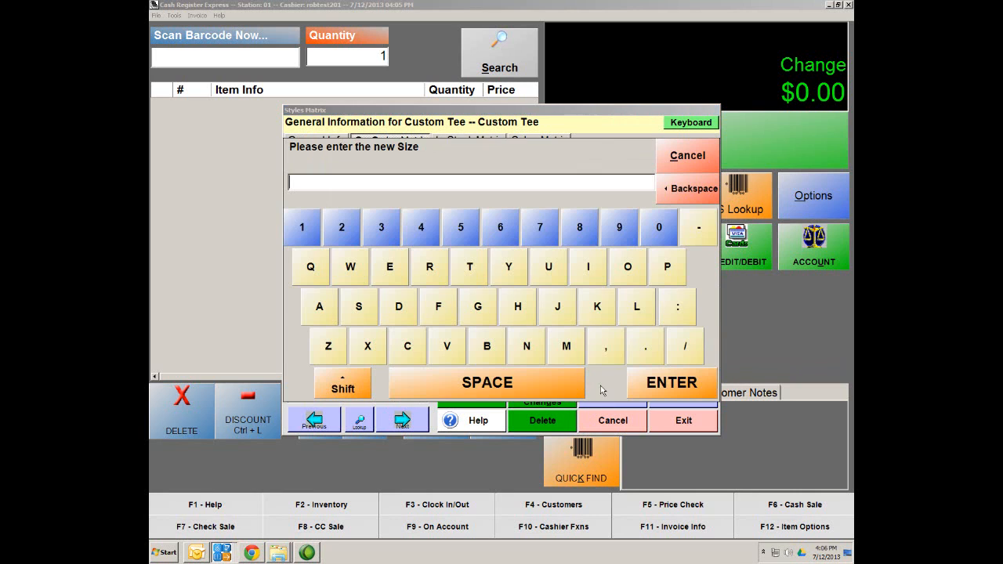
pyautogui.write('SM<')
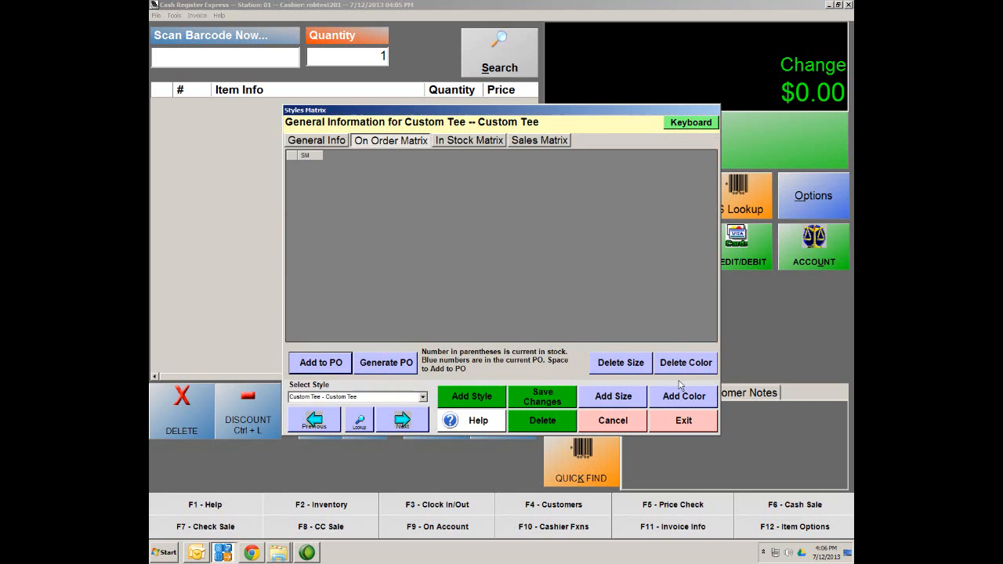
pyautogui.click(686, 389)
pyautogui.click(604, 394)
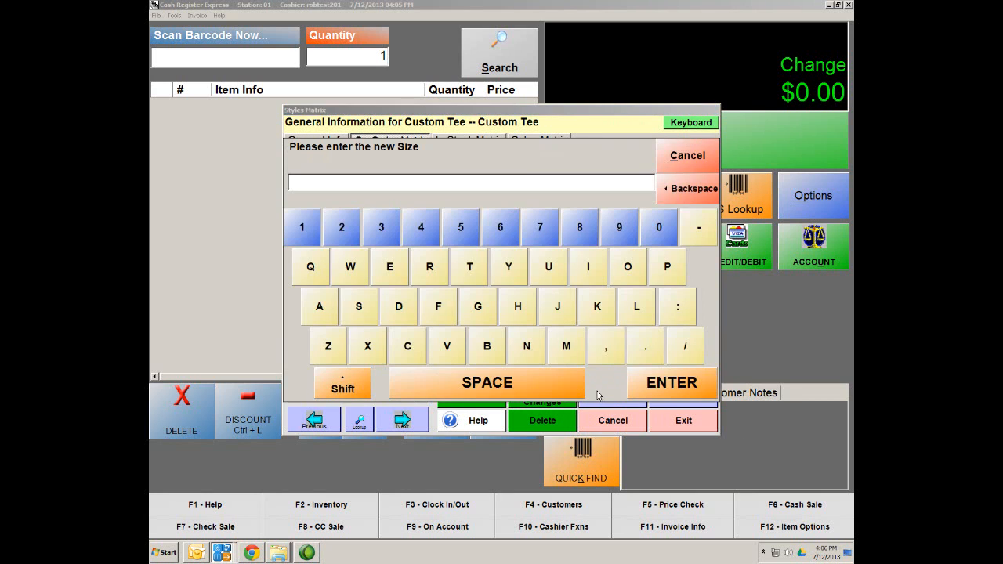
pyautogui.write('MED')
pyautogui.click(680, 392)
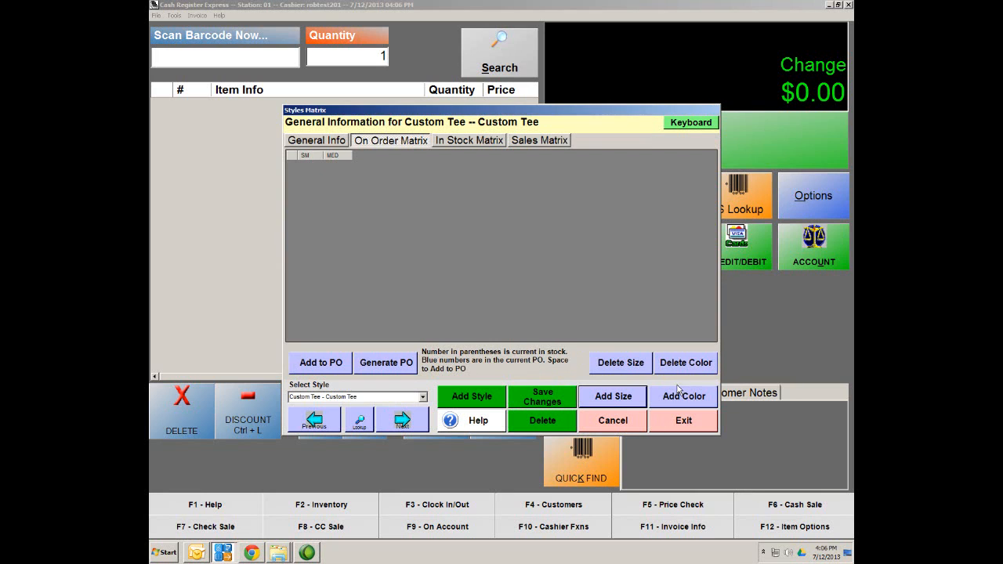
pyautogui.click(612, 397)
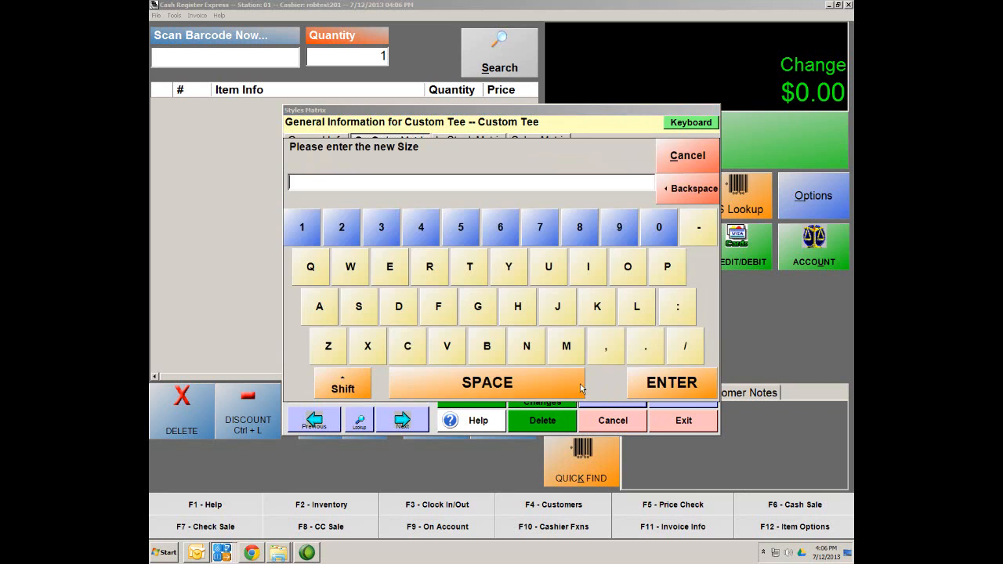
pyautogui.write('LG')
pyautogui.click(672, 384)
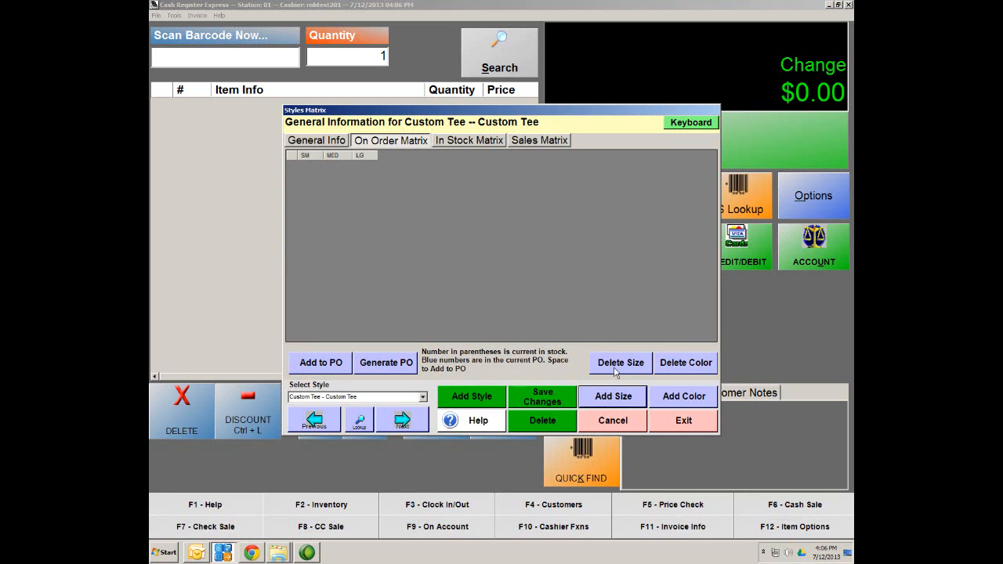
pyautogui.click(613, 398)
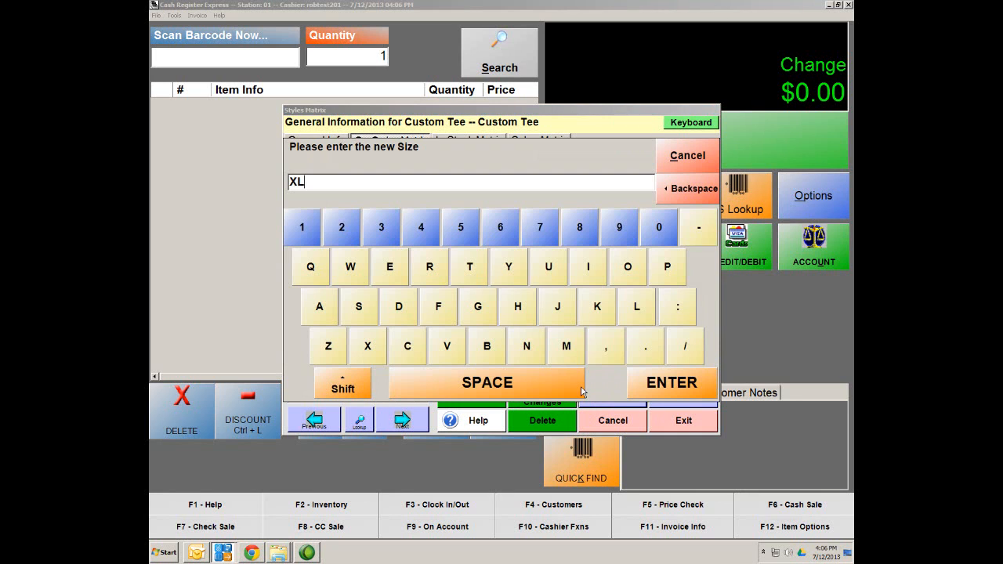
pyautogui.click(679, 383)
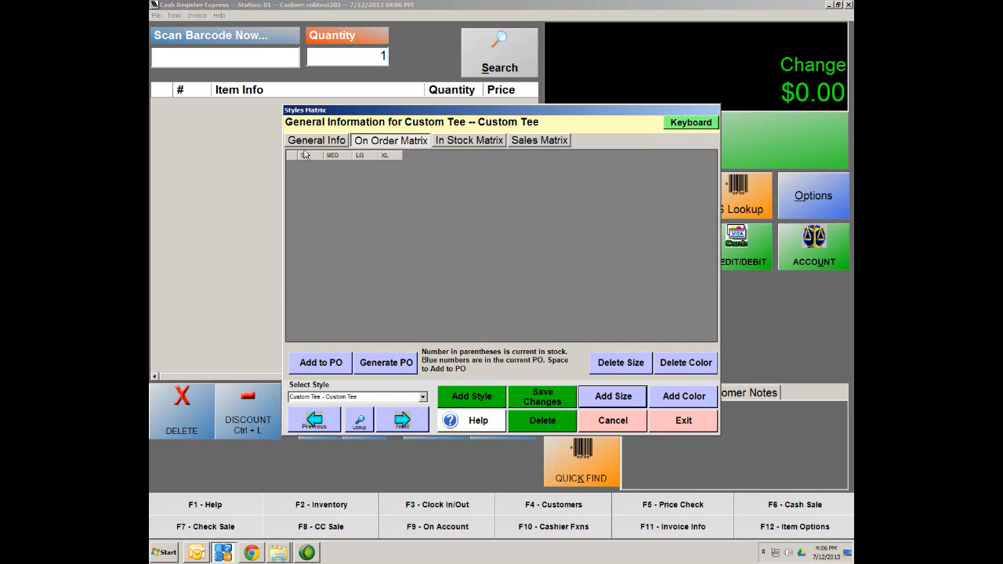
# Step: Enter Red, Blue, Green and Black as four new Custom Tee colours
pyautogui.click(692, 404)
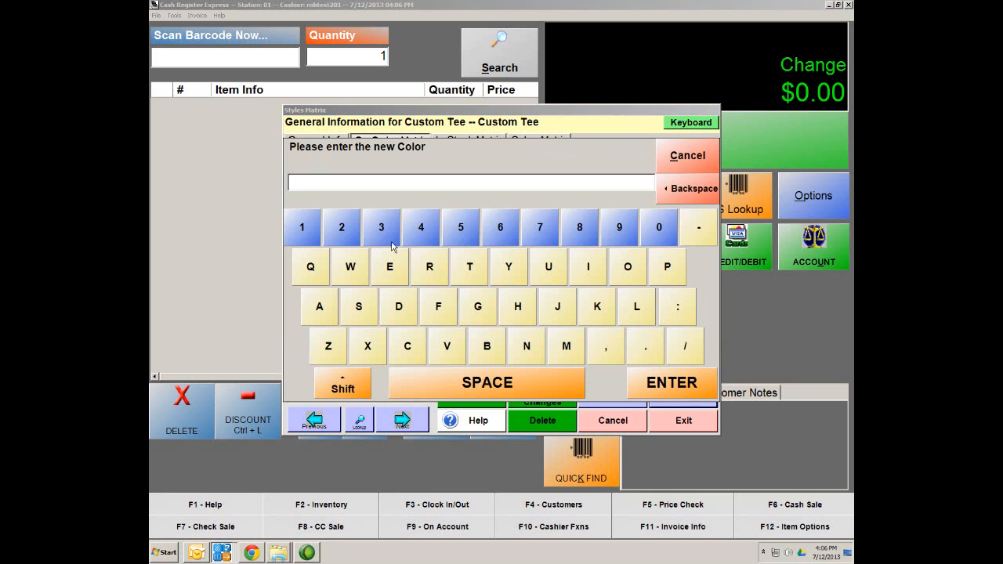
pyautogui.write('Red')
pyautogui.click(679, 383)
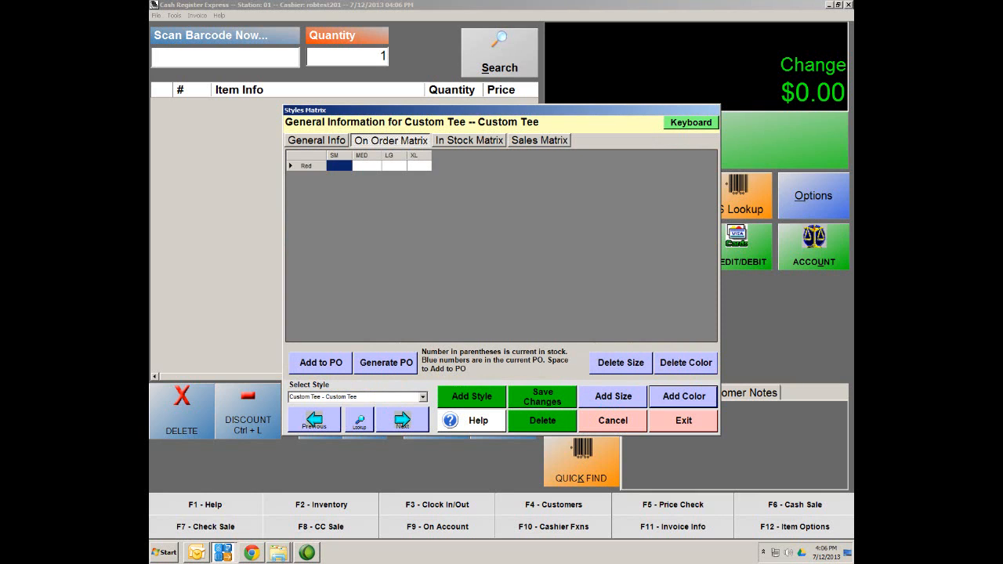
pyautogui.click(677, 405)
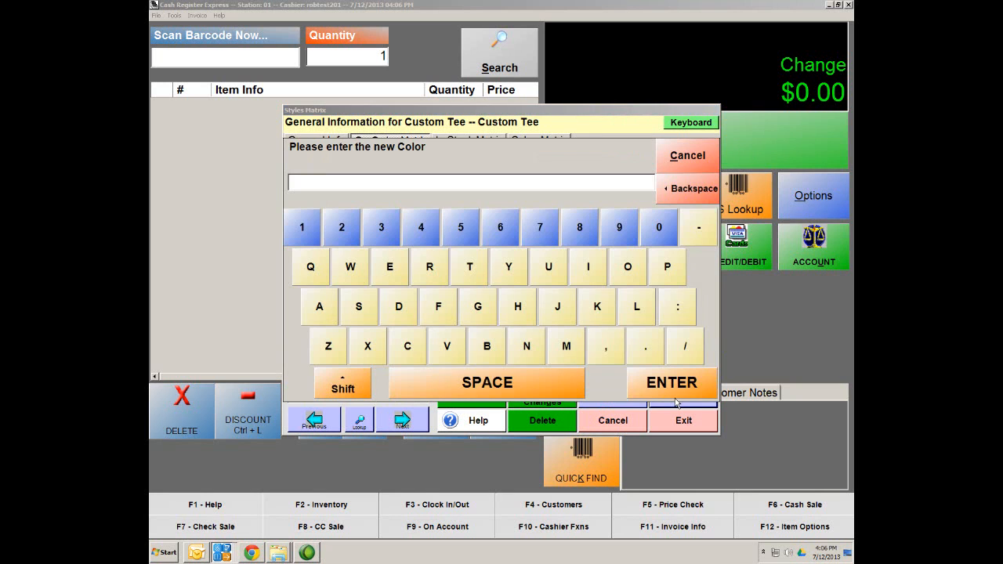
pyautogui.write('Blue')
pyautogui.click(671, 382)
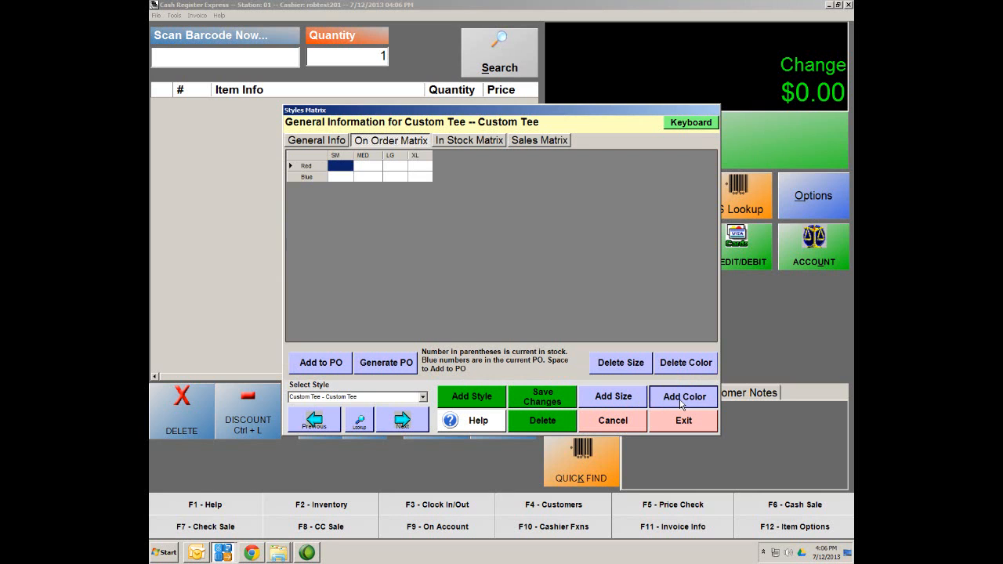
pyautogui.click(681, 405)
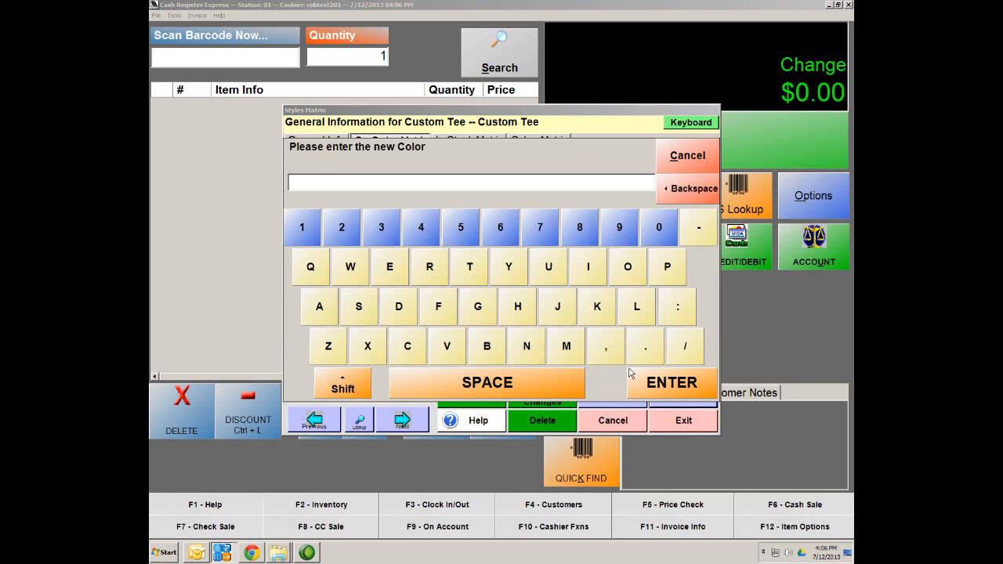
pyautogui.write('Green')
pyautogui.click(652, 384)
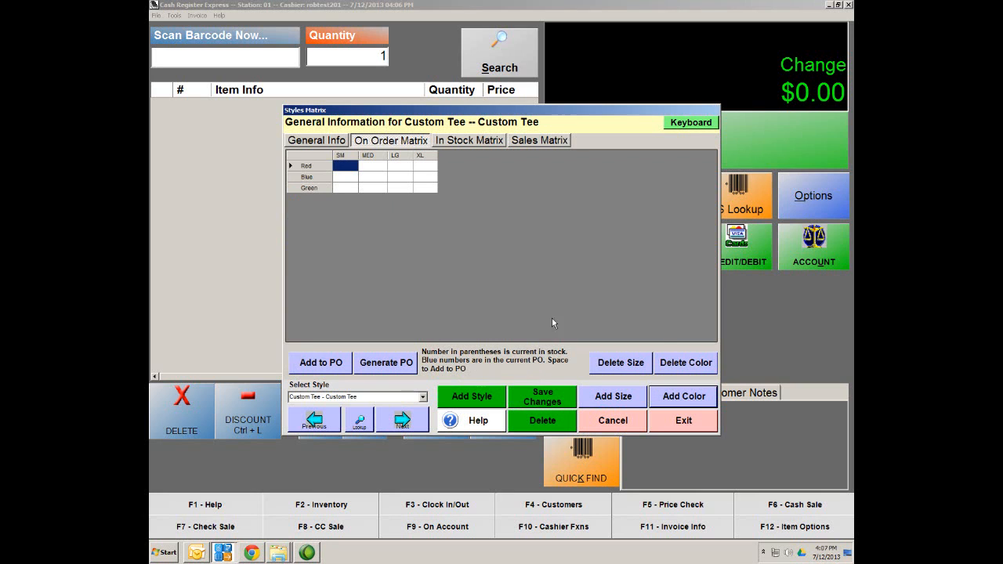
pyautogui.click(680, 392)
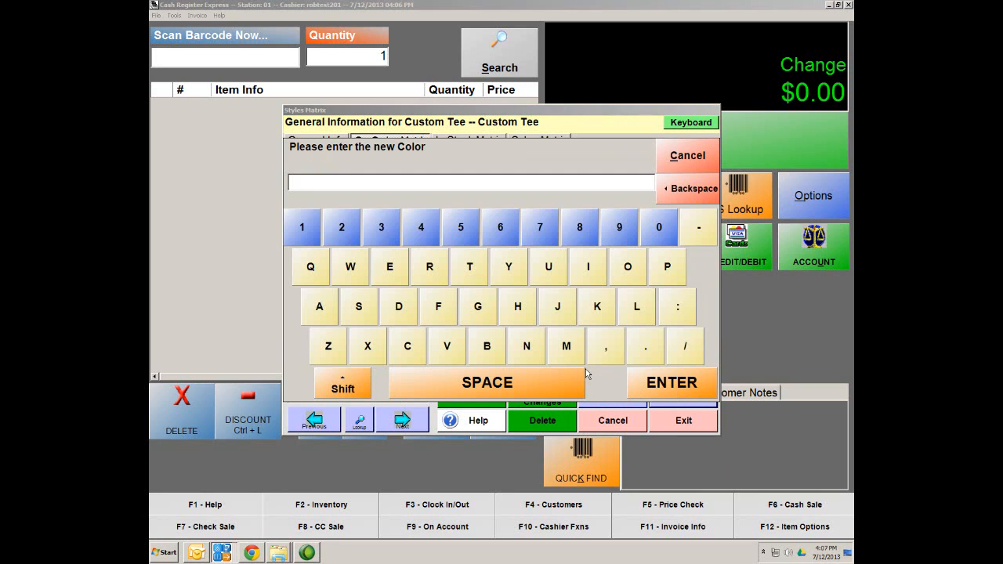
pyautogui.write('Black')
pyautogui.click(676, 383)
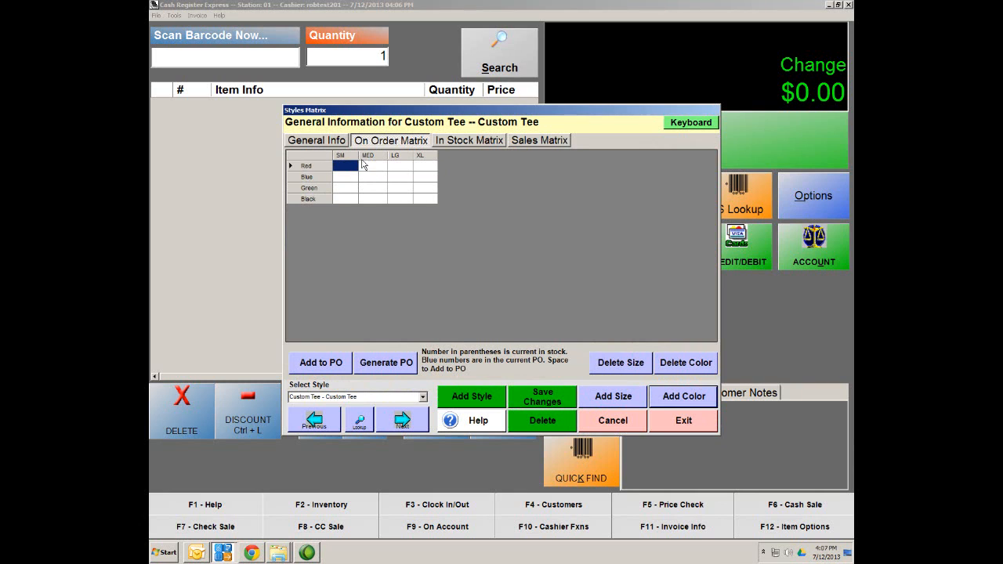
# Step: Save the sizes and colours, then check the On Order and In Stock matrices, ending on In Stock
pyautogui.click(545, 401)
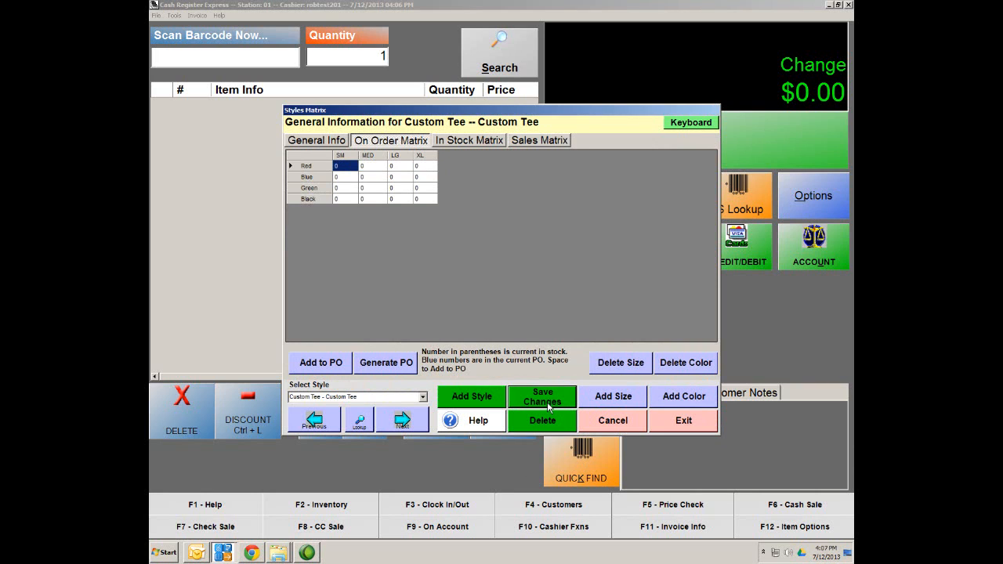
pyautogui.click(464, 141)
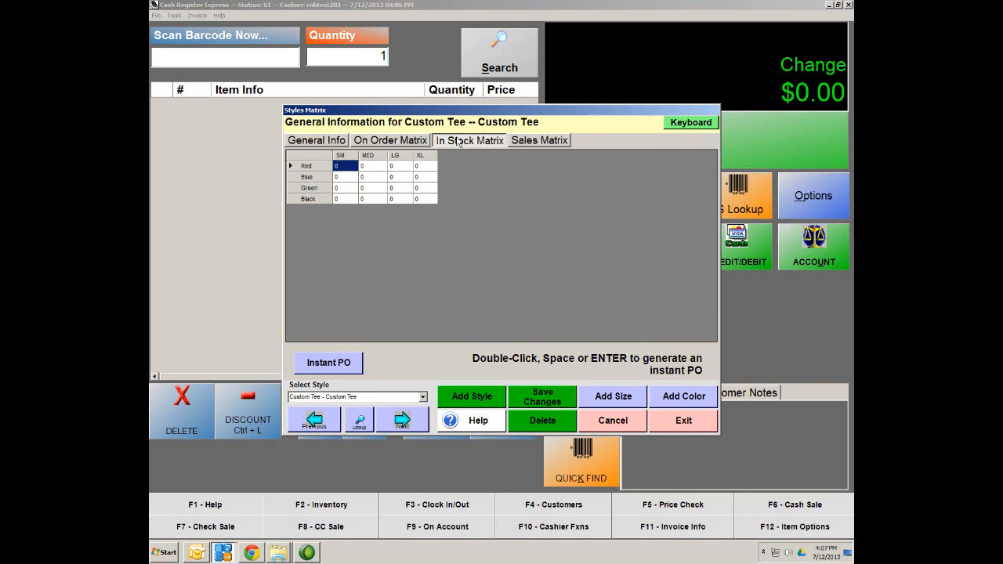
pyautogui.click(385, 145)
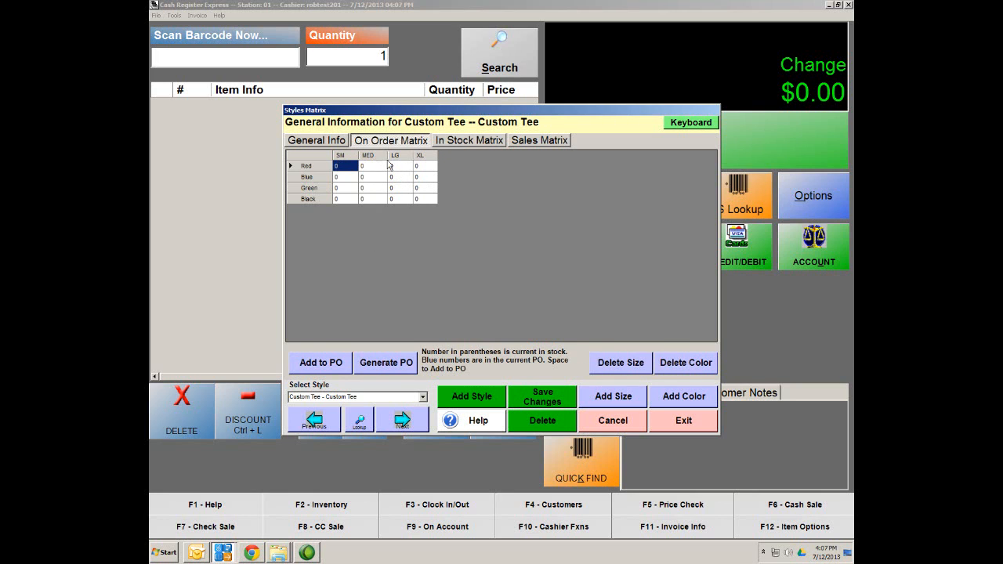
pyautogui.click(470, 141)
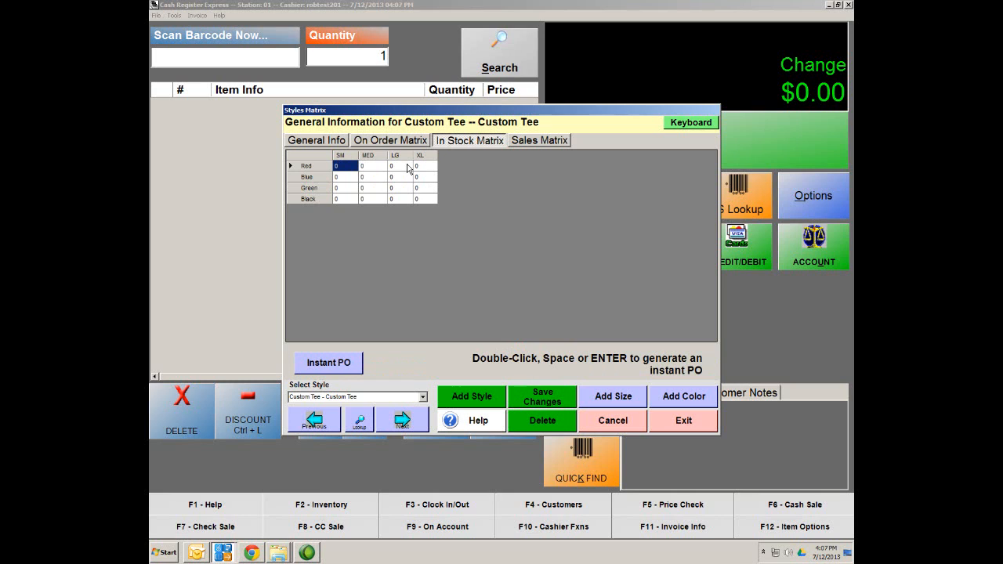
# Step: Receive one Red Custom Tee each in SM, MED, LG and XL
pyautogui.doubleClick(348, 168)
pyautogui.click(691, 380)
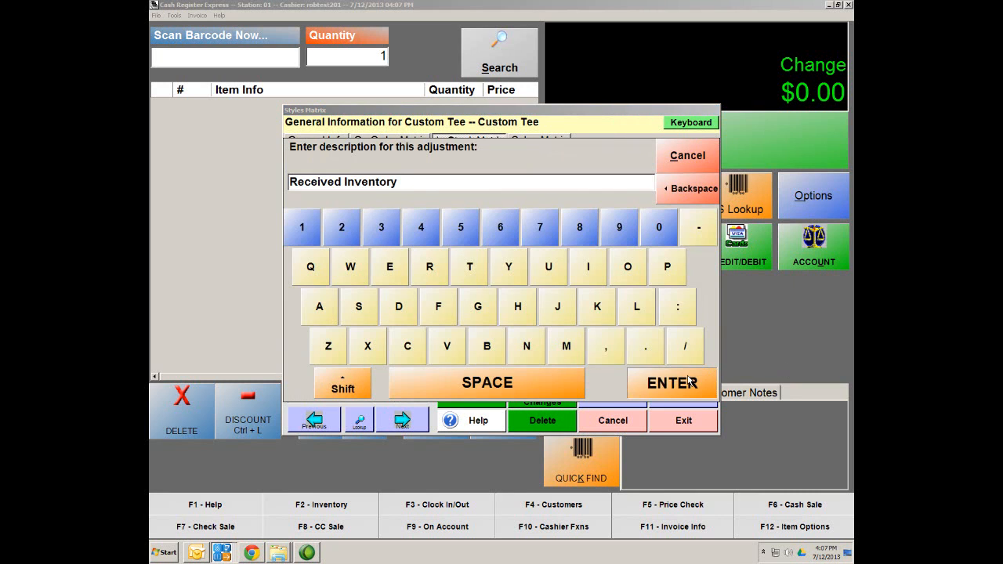
pyautogui.click(527, 403)
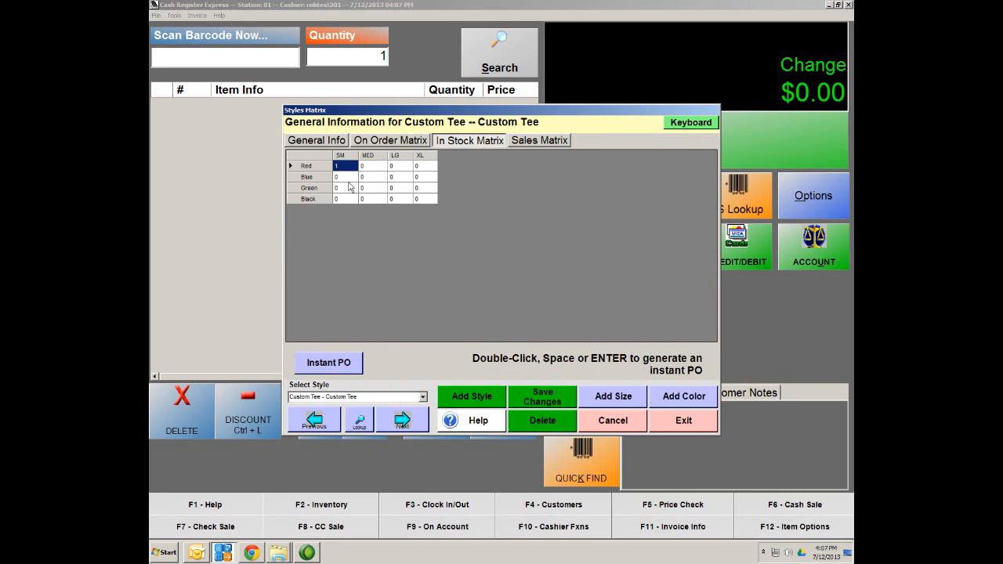
pyautogui.doubleClick(375, 169)
pyautogui.click(656, 376)
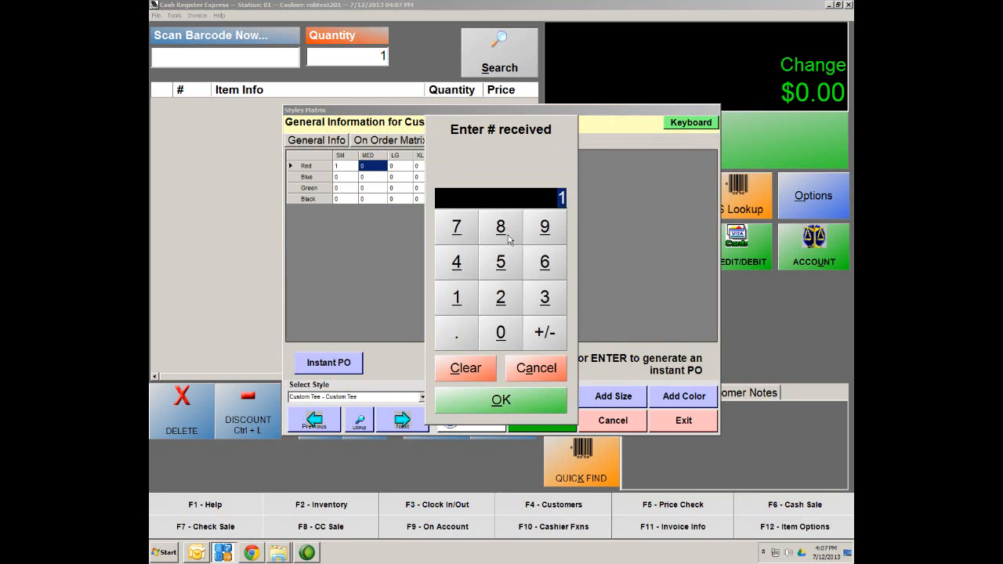
pyautogui.click(502, 400)
pyautogui.click(399, 168)
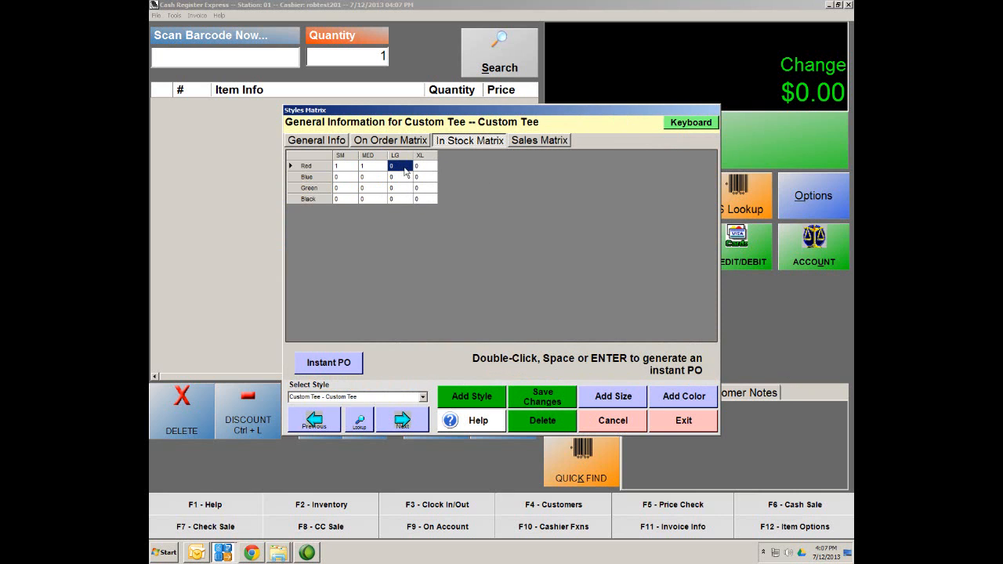
pyautogui.doubleClick(405, 167)
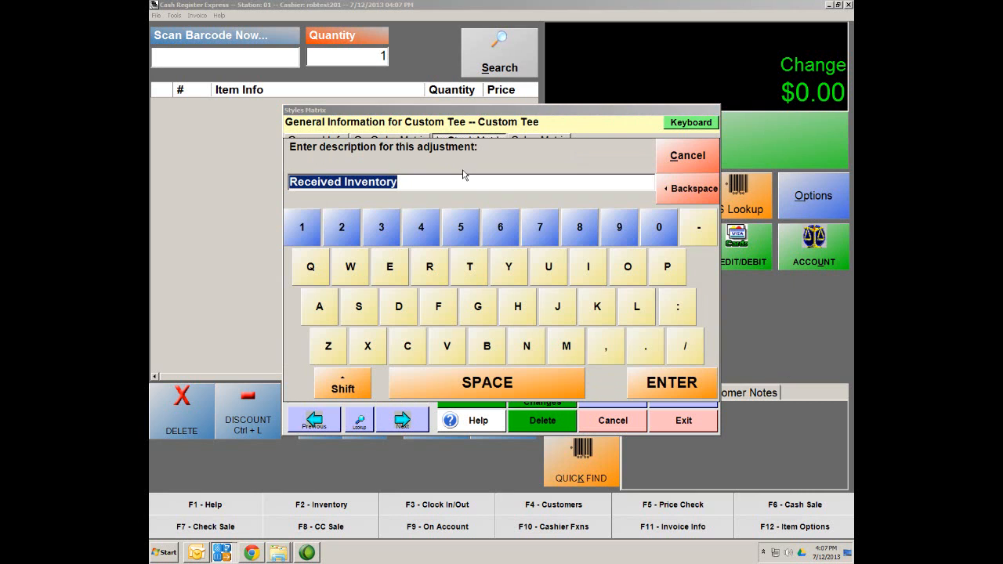
pyautogui.click(686, 388)
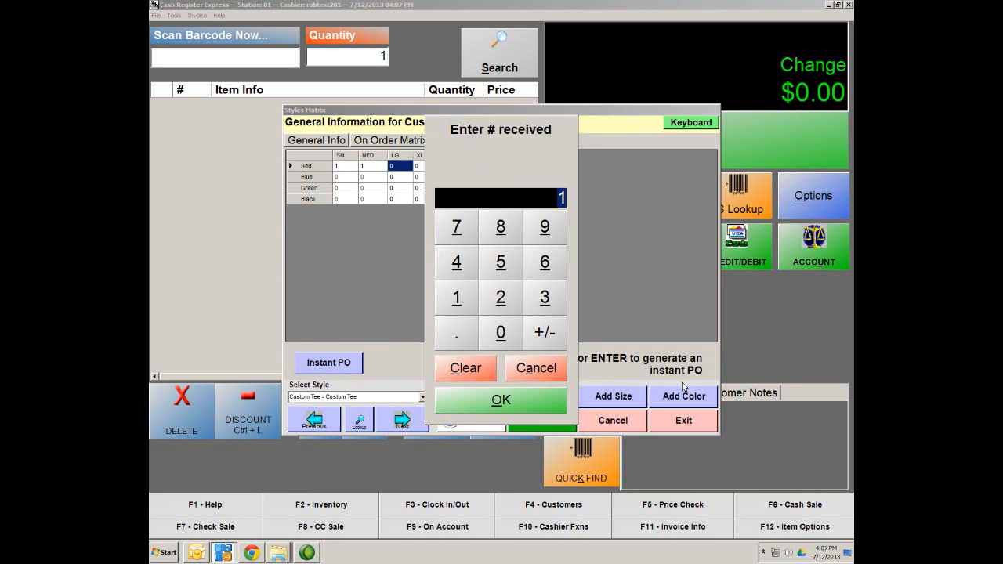
pyautogui.click(532, 396)
pyautogui.doubleClick(430, 166)
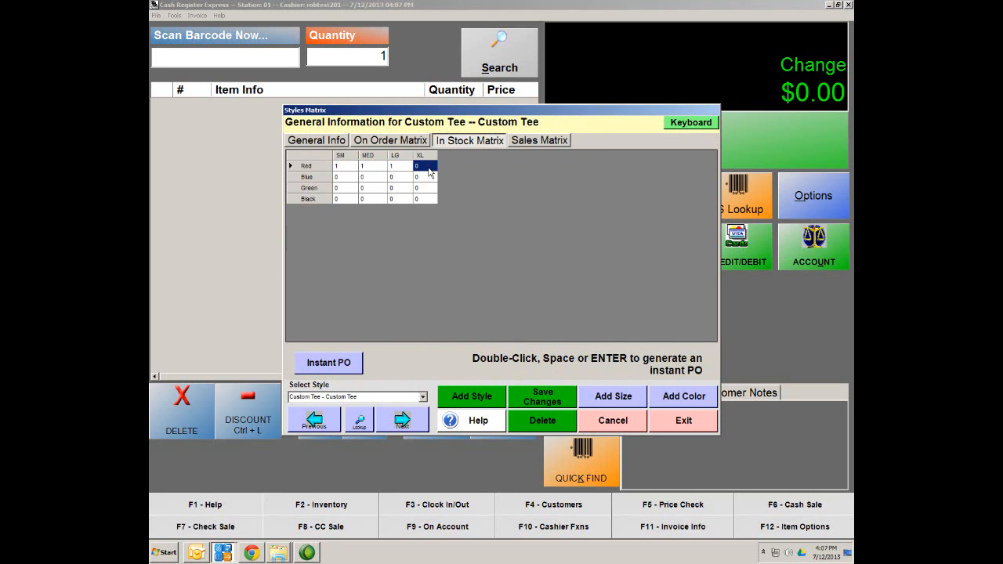
pyautogui.click(696, 395)
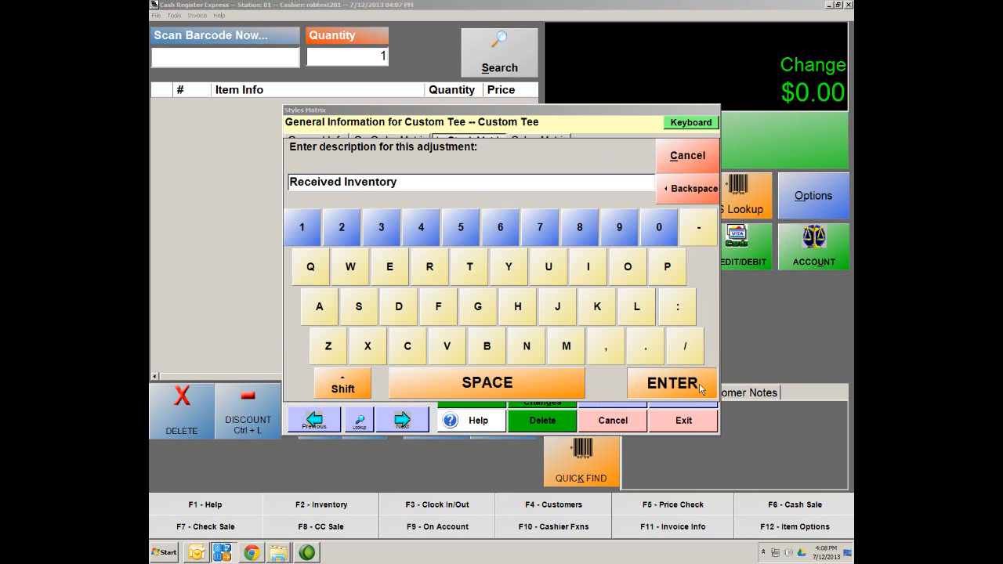
pyautogui.click(700, 384)
pyautogui.click(541, 400)
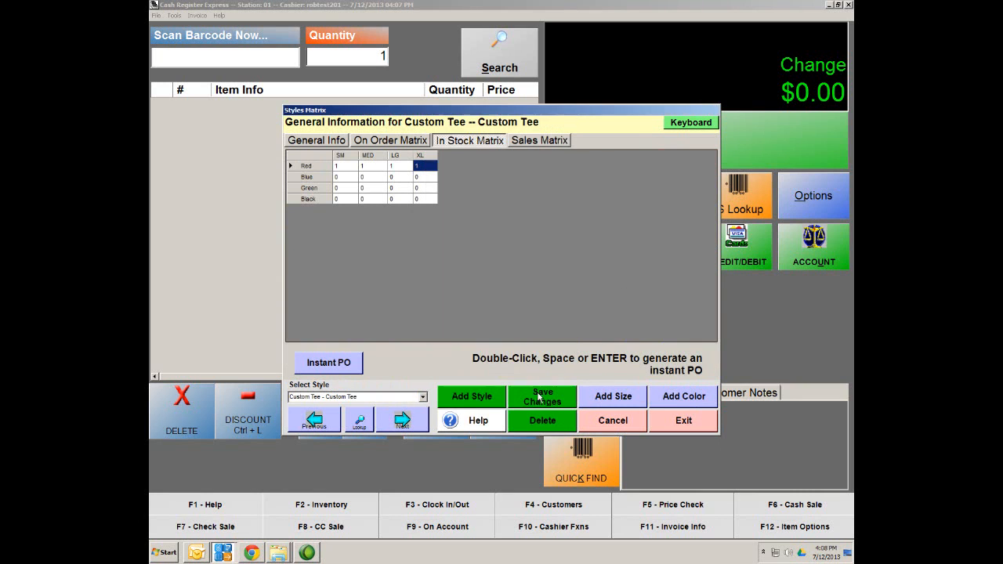
# Step: Receive one Blue Custom Tee each in SM, MED, LG and XL
pyautogui.doubleClick(347, 178)
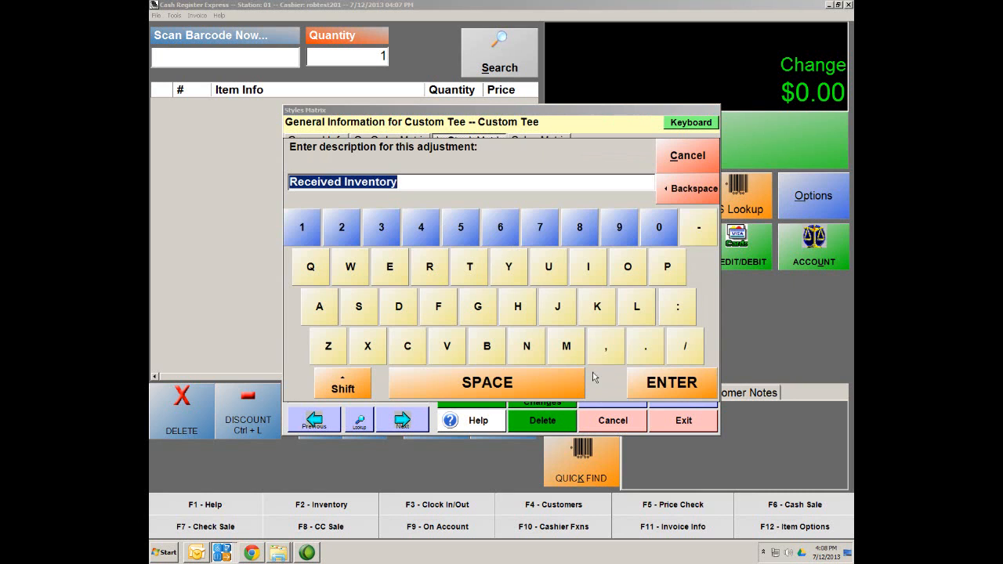
pyautogui.click(668, 382)
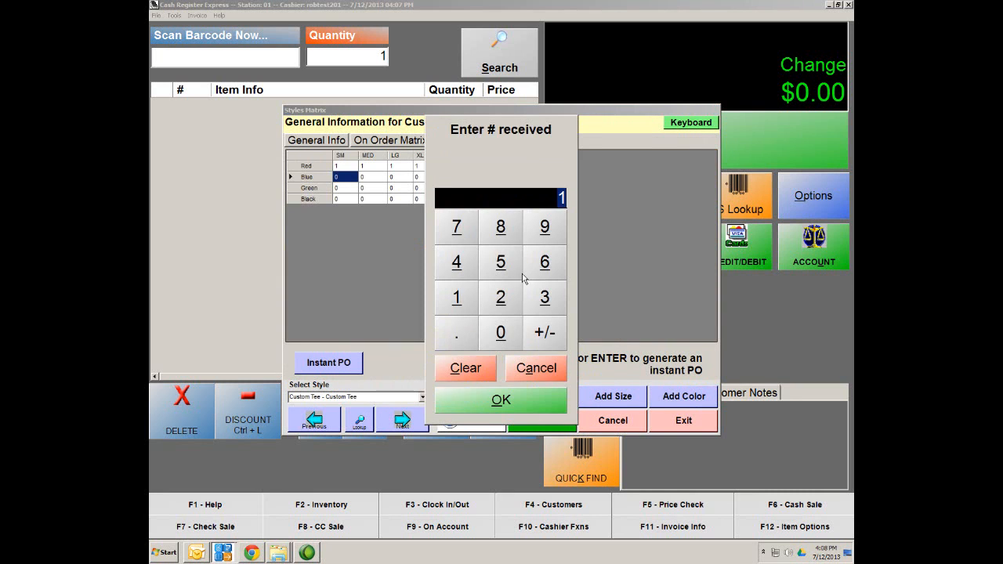
pyautogui.click(546, 408)
pyautogui.doubleClick(367, 177)
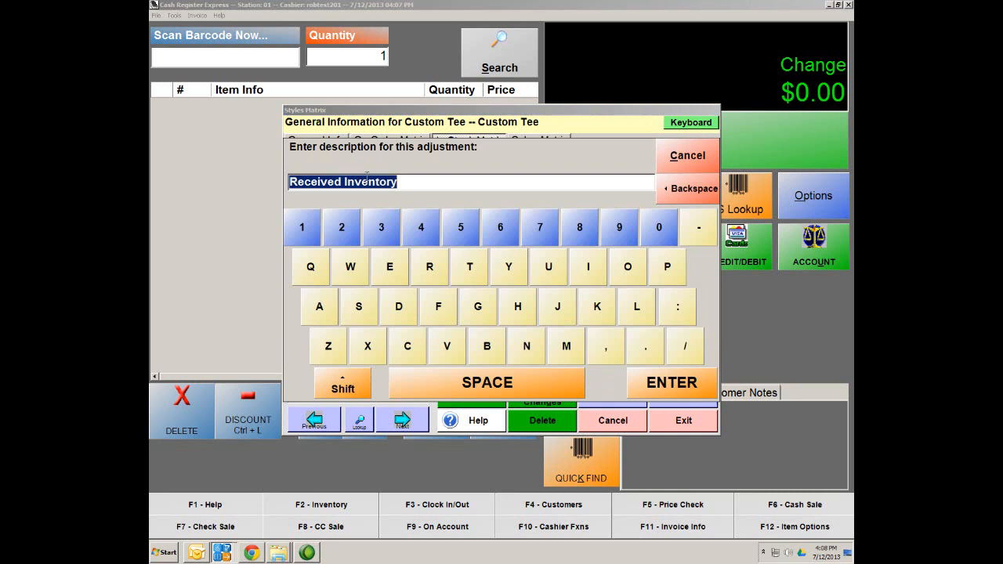
pyautogui.click(667, 382)
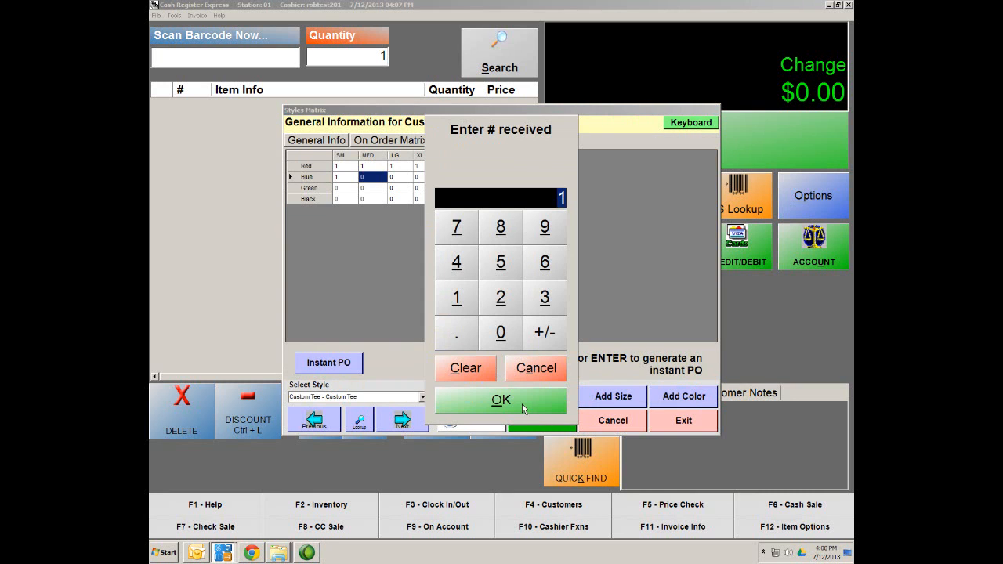
pyautogui.click(523, 409)
pyautogui.doubleClick(402, 180)
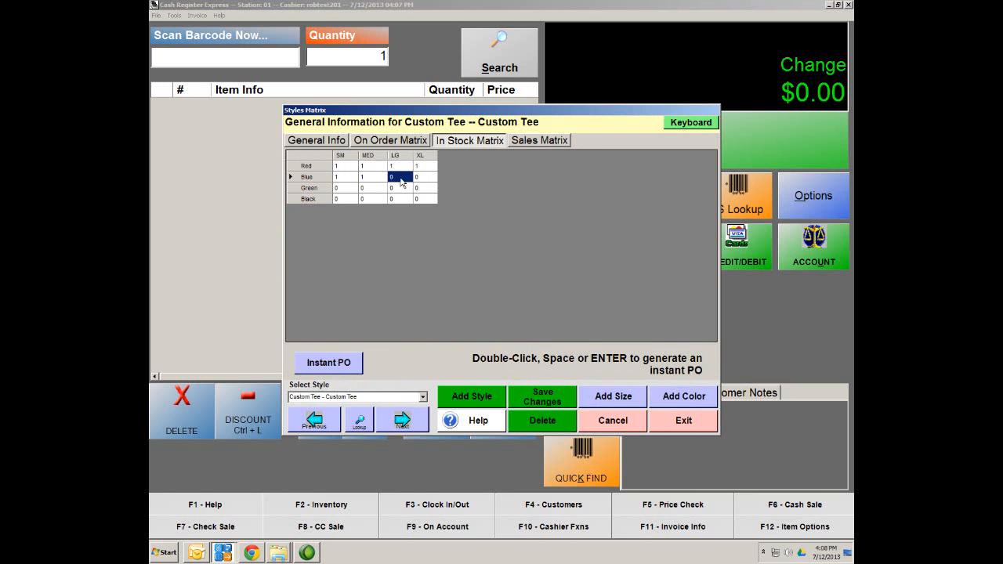
pyautogui.click(671, 382)
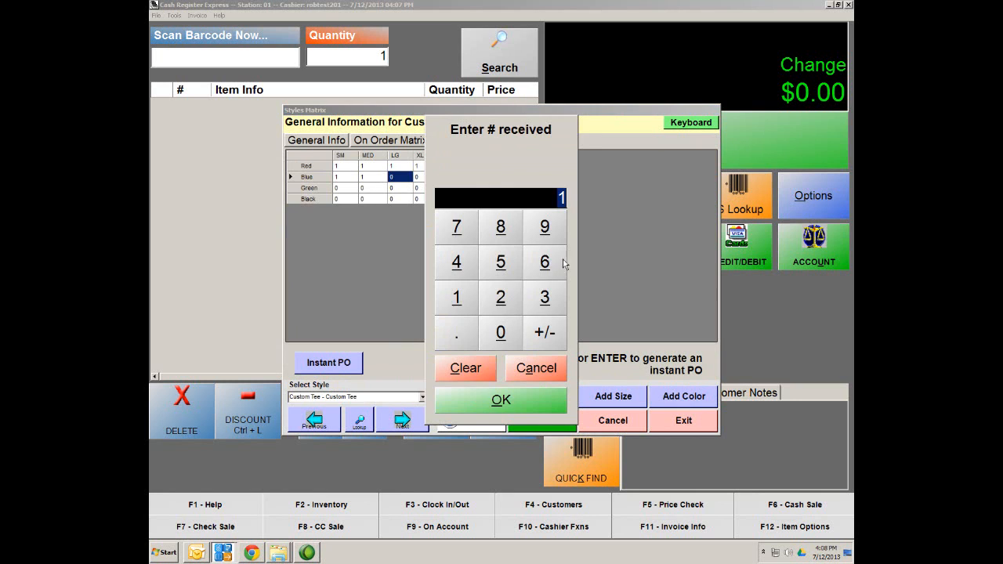
pyautogui.click(542, 394)
pyautogui.doubleClick(428, 179)
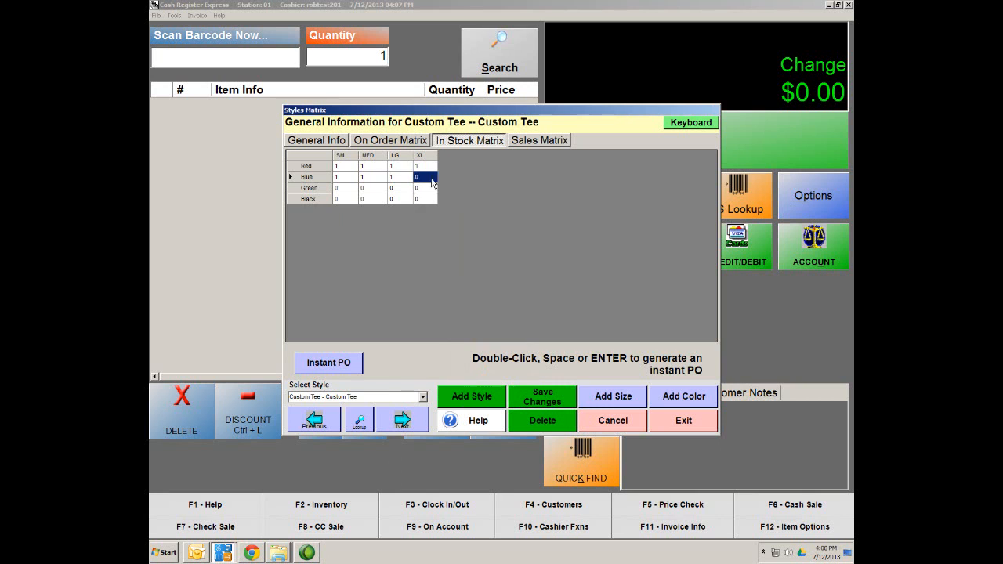
pyautogui.click(694, 388)
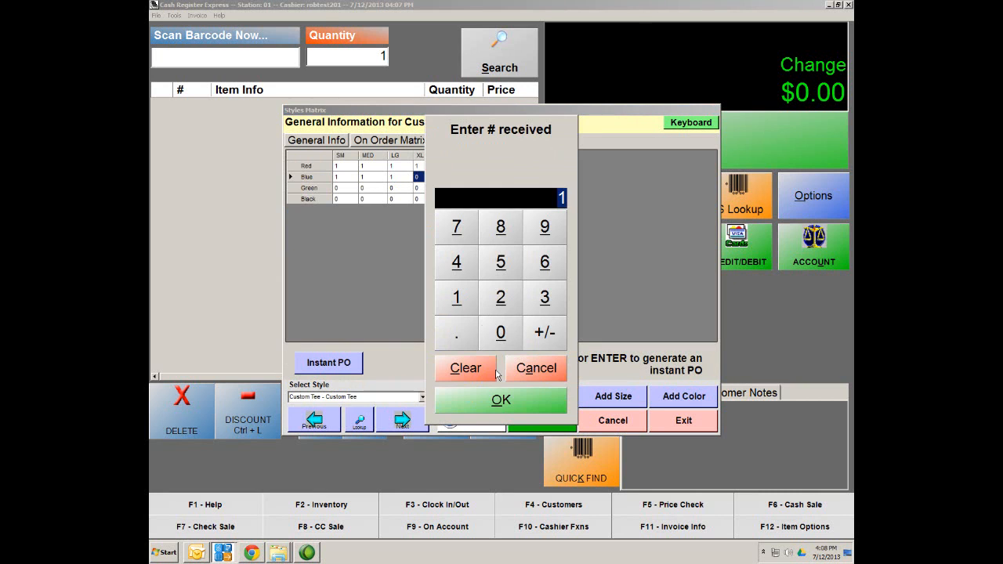
pyautogui.click(509, 408)
# Step: Receive one Green Custom Tee each in SM, MED, LG and XL
pyautogui.doubleClick(346, 193)
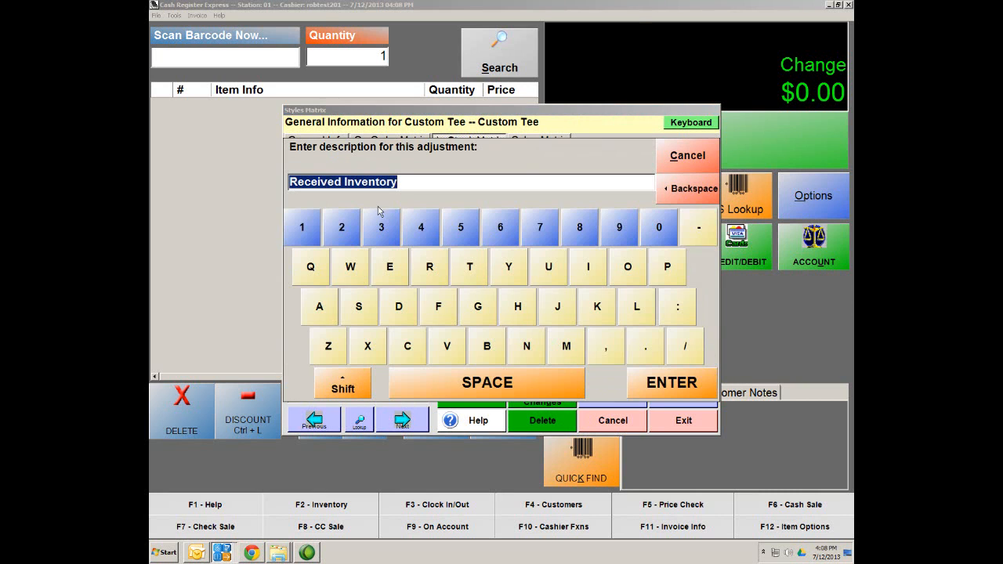
pyautogui.click(619, 370)
pyautogui.click(551, 378)
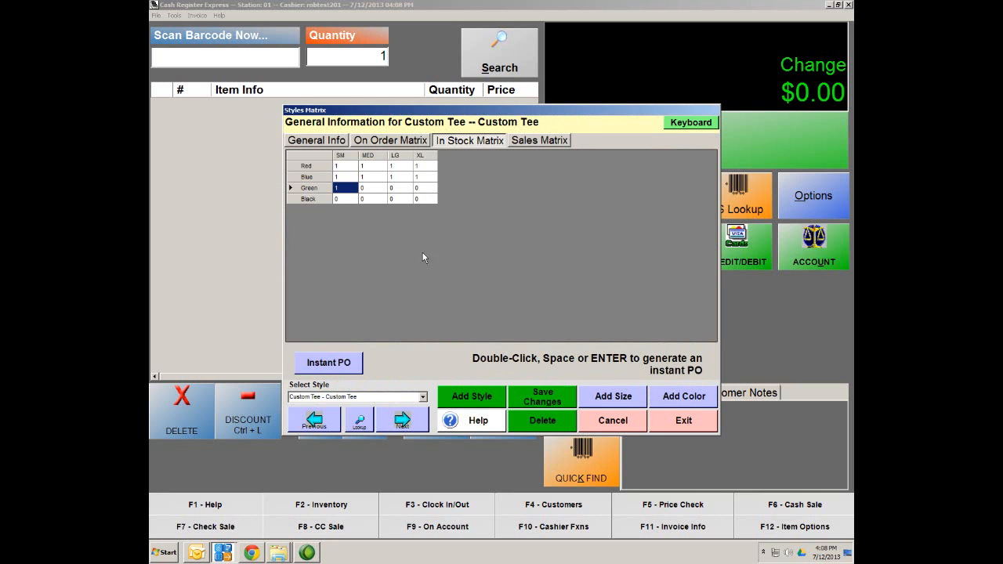
pyautogui.doubleClick(383, 192)
pyautogui.click(689, 381)
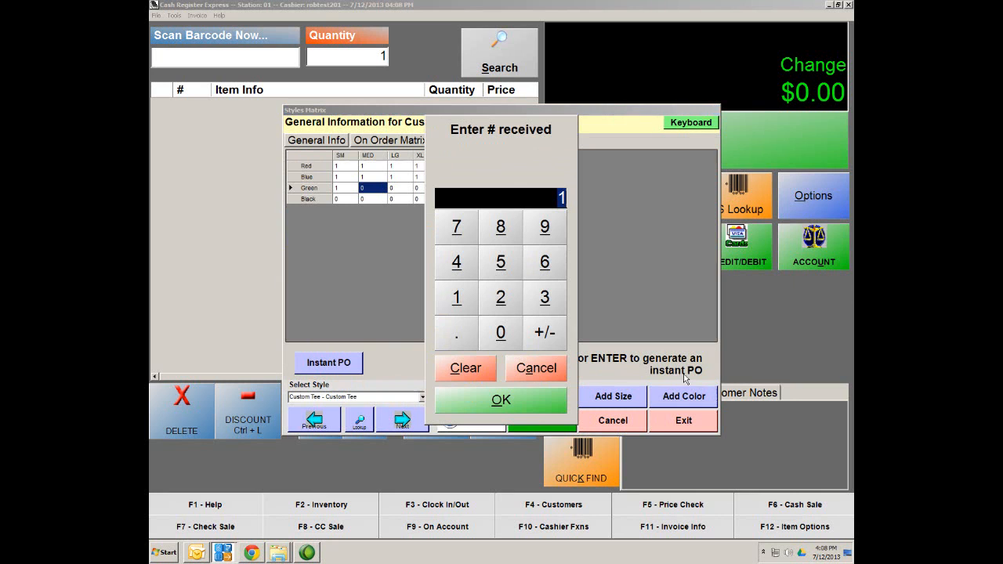
pyautogui.click(511, 404)
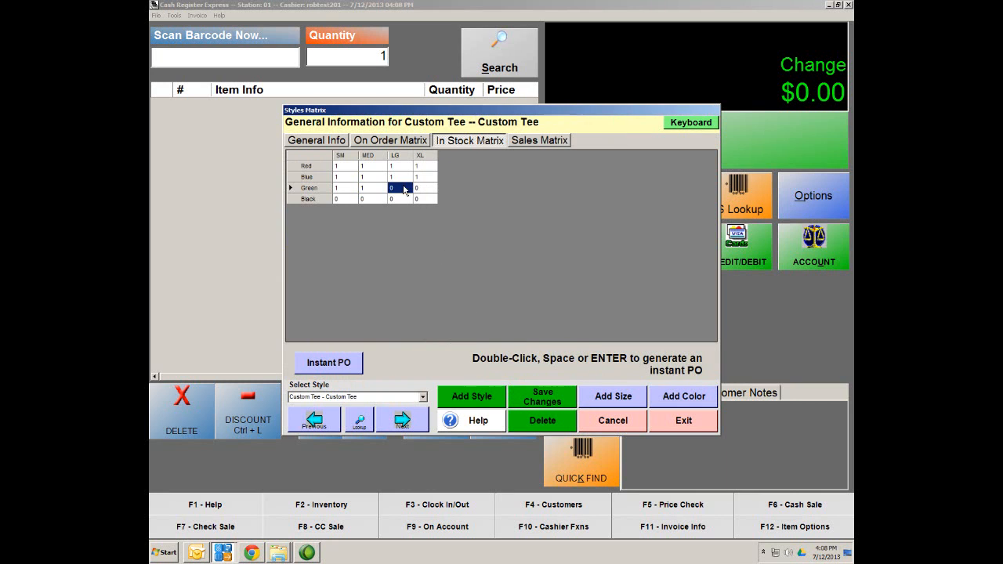
pyautogui.doubleClick(403, 188)
pyautogui.click(676, 379)
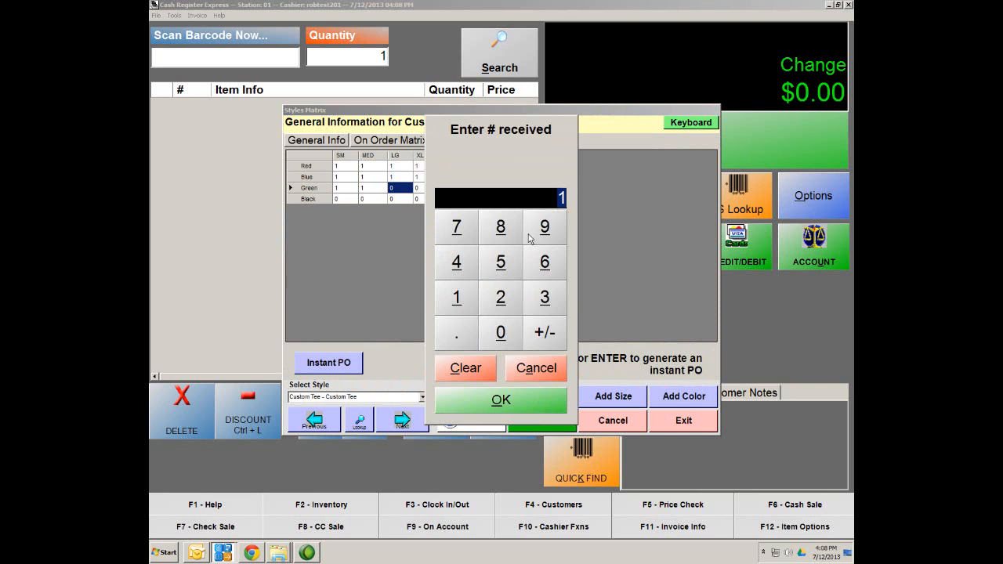
pyautogui.click(500, 400)
pyautogui.doubleClick(429, 191)
pyautogui.click(652, 391)
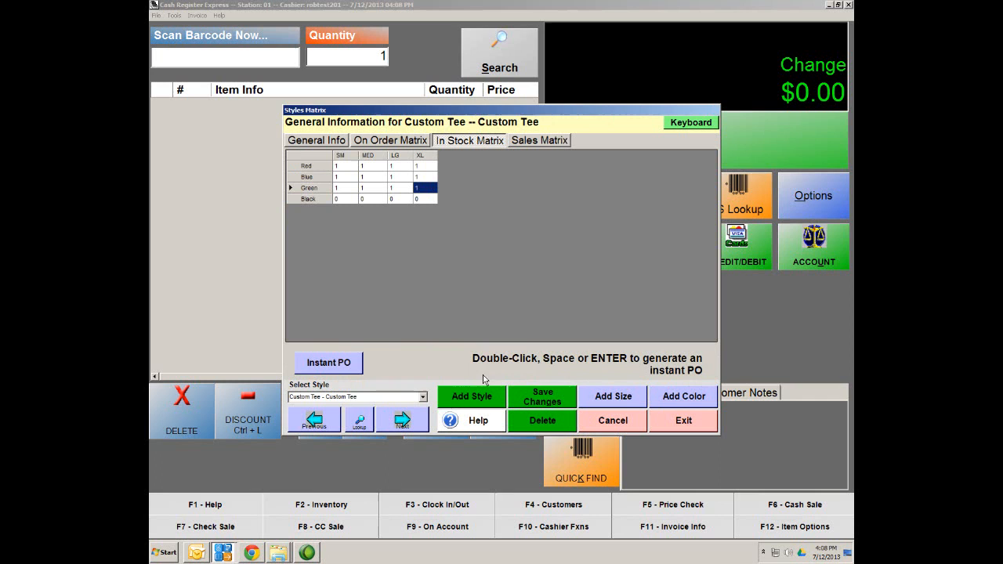
# Step: Receive one Black Custom Tee each in SM, MED, LG and XL, then close the matrix
pyautogui.doubleClick(347, 199)
pyautogui.click(647, 392)
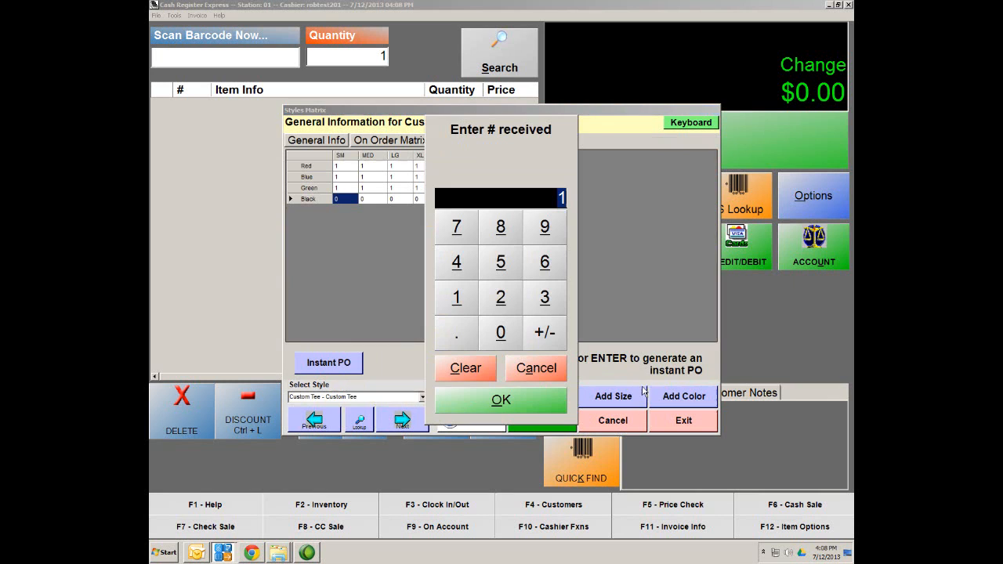
pyautogui.click(530, 404)
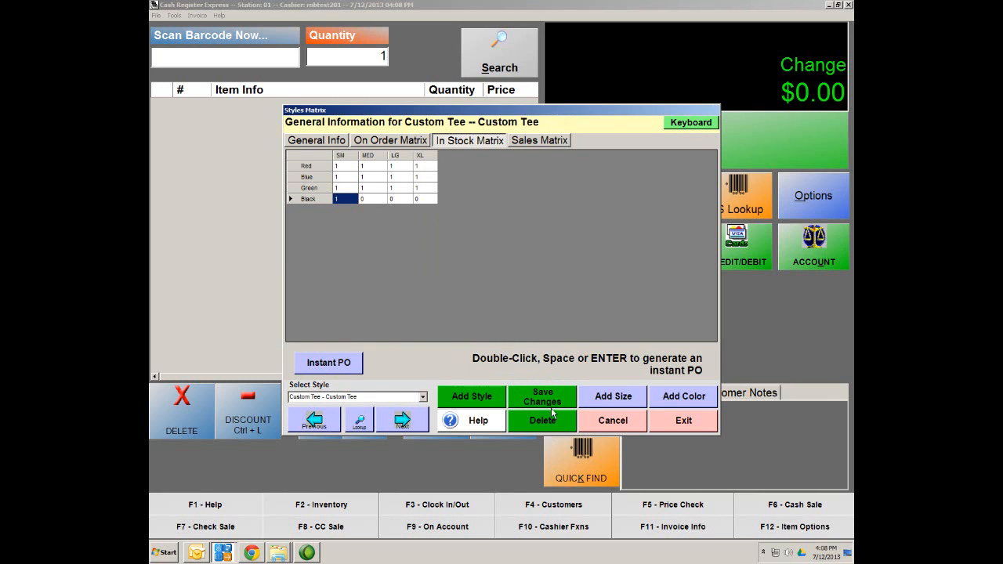
pyautogui.doubleClick(368, 198)
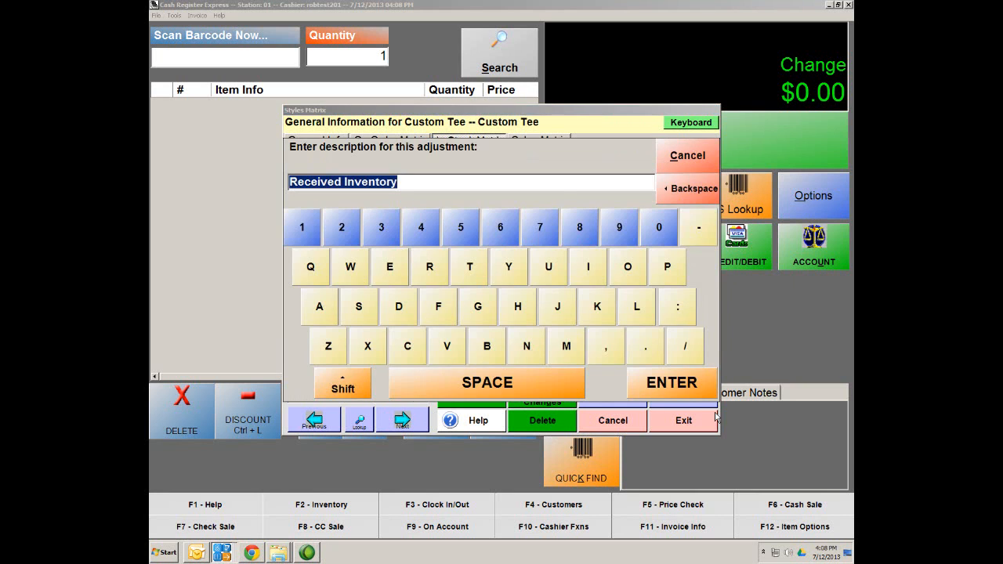
pyautogui.click(672, 382)
pyautogui.click(546, 396)
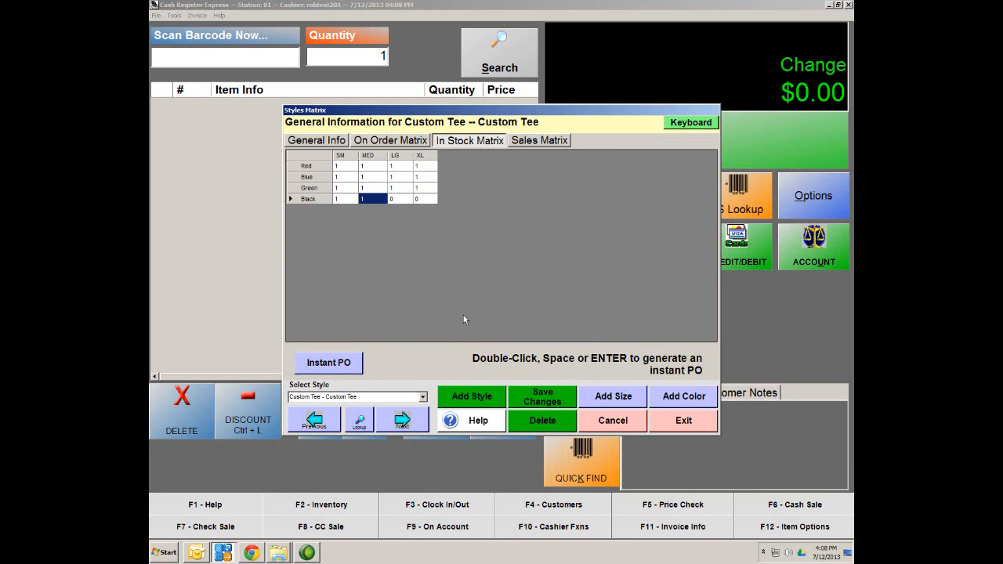
pyautogui.doubleClick(401, 202)
pyautogui.click(652, 376)
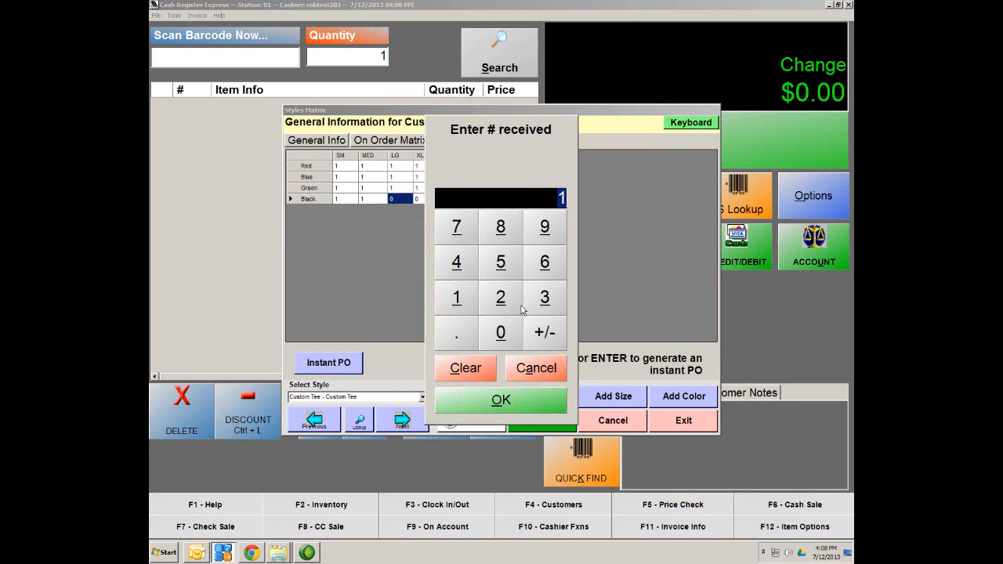
pyautogui.click(501, 400)
pyautogui.click(419, 199)
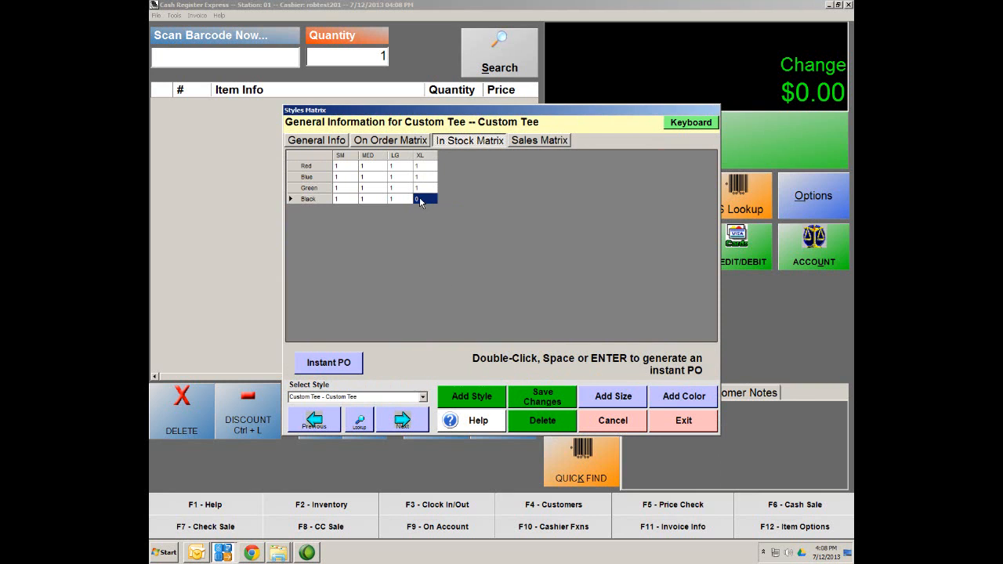
pyautogui.doubleClick(420, 199)
pyautogui.click(644, 383)
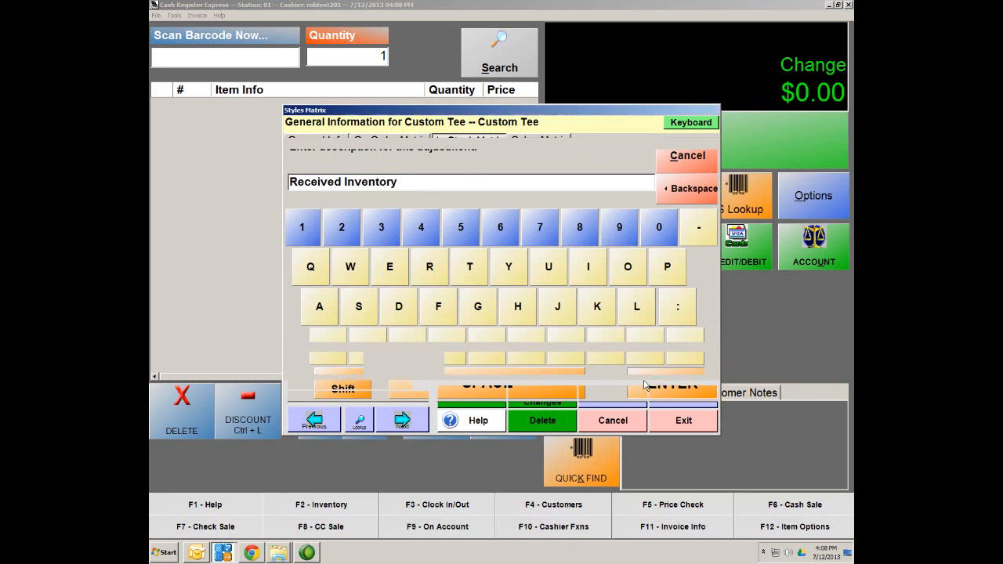
pyautogui.click(545, 396)
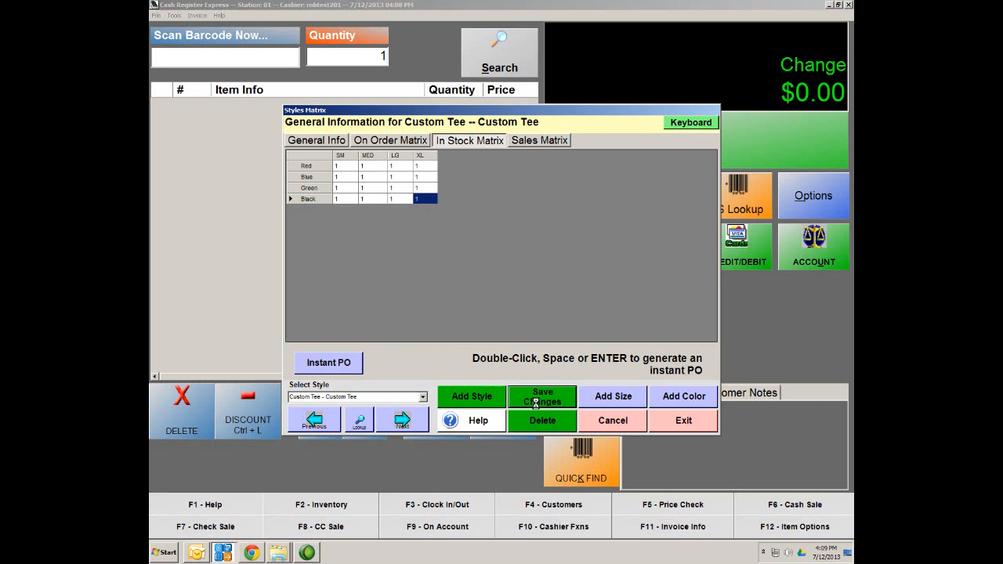
pyautogui.click(683, 421)
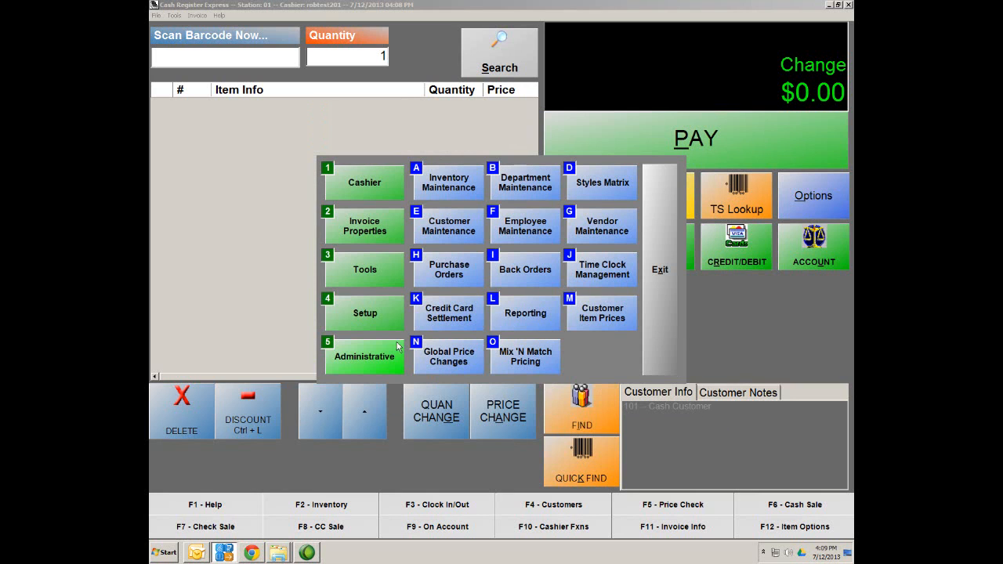
pyautogui.click(453, 192)
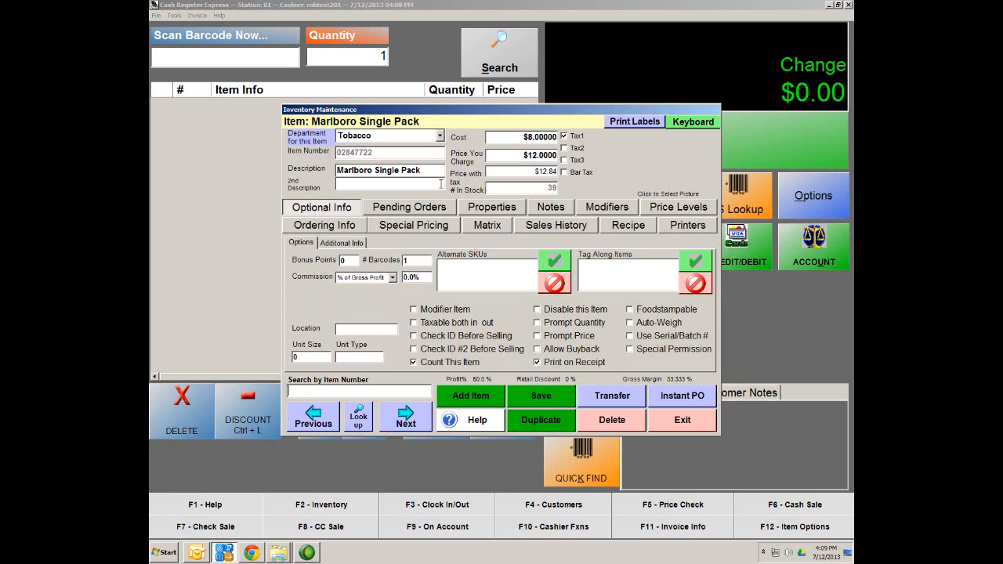
pyautogui.click(360, 422)
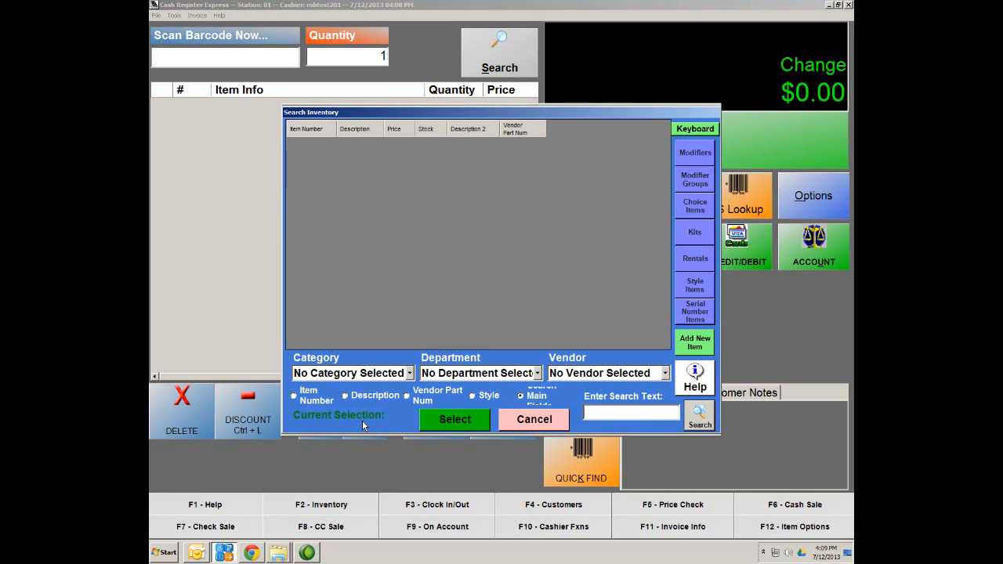
pyautogui.click(538, 377)
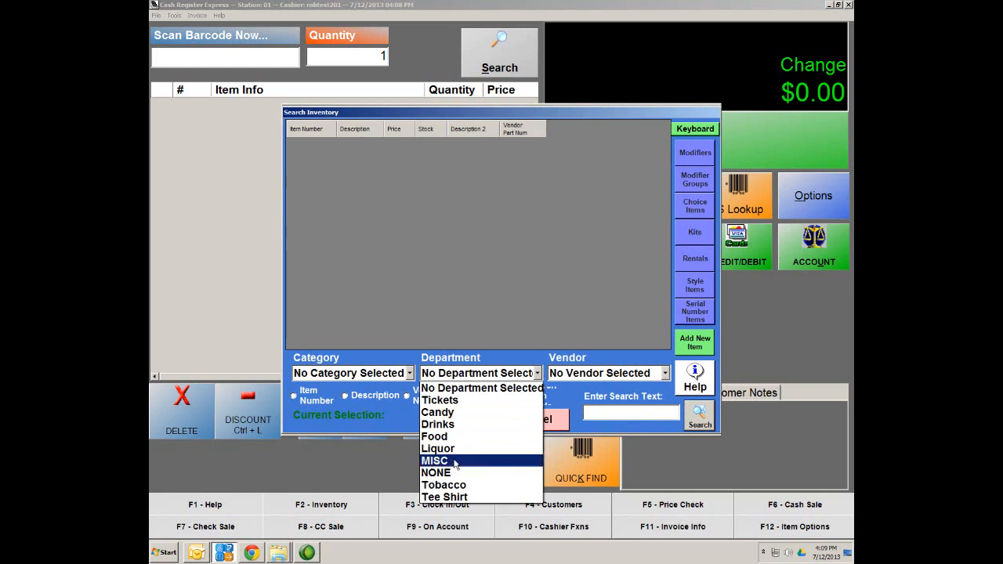
pyautogui.click(456, 498)
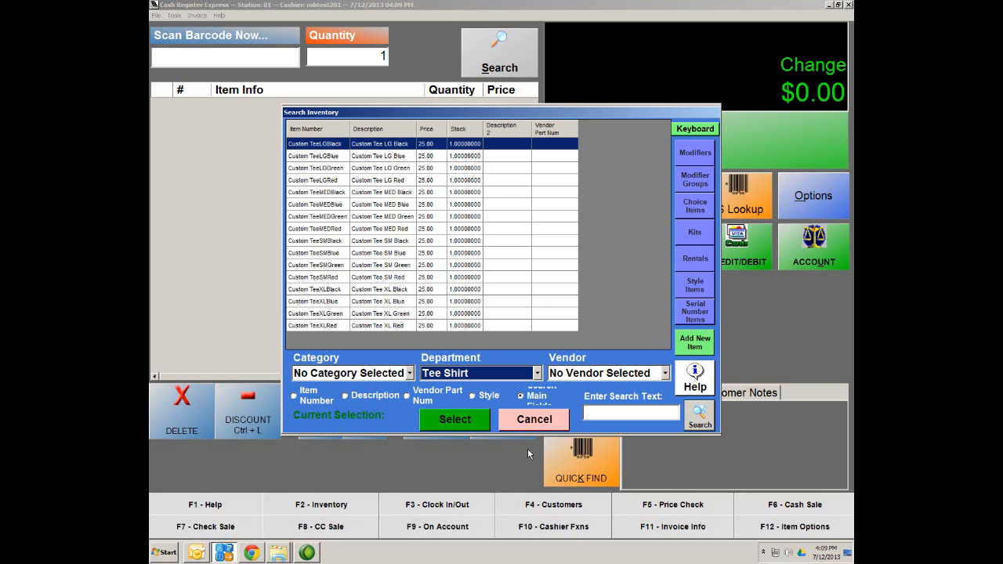
pyautogui.click(543, 421)
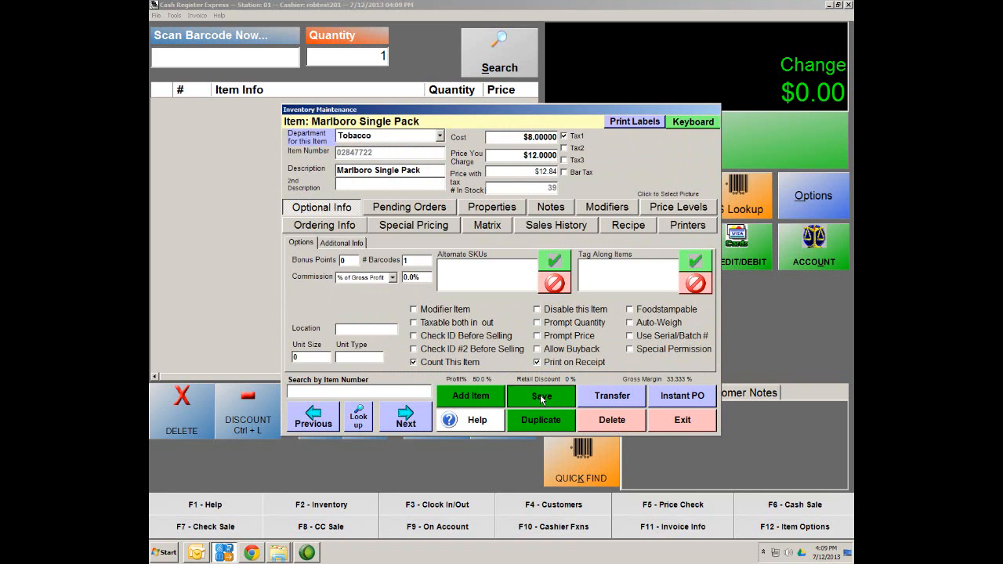
pyautogui.click(683, 421)
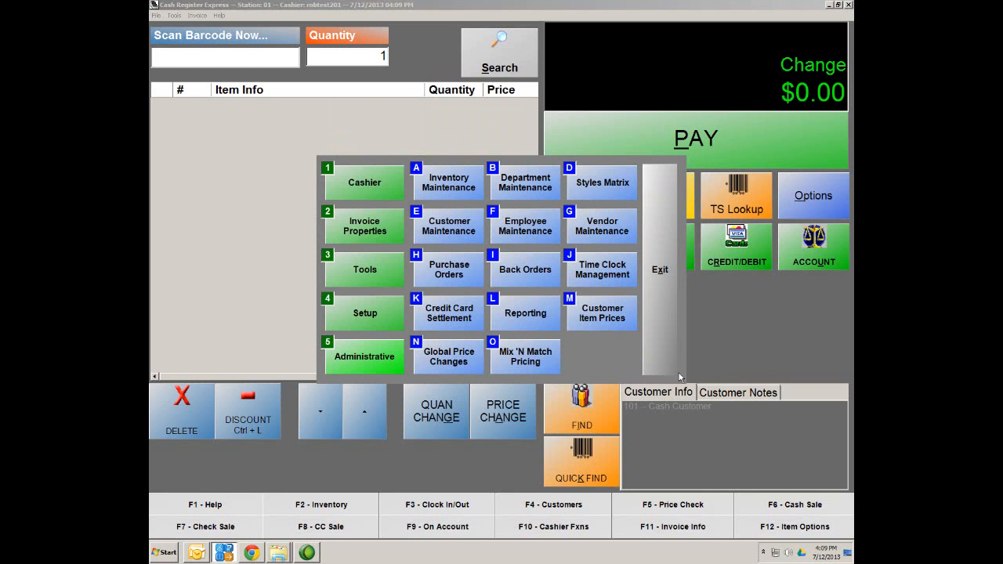
# Step: Close the back-office menu and register, then sign in as cashier 01 with the password
pyautogui.click(661, 269)
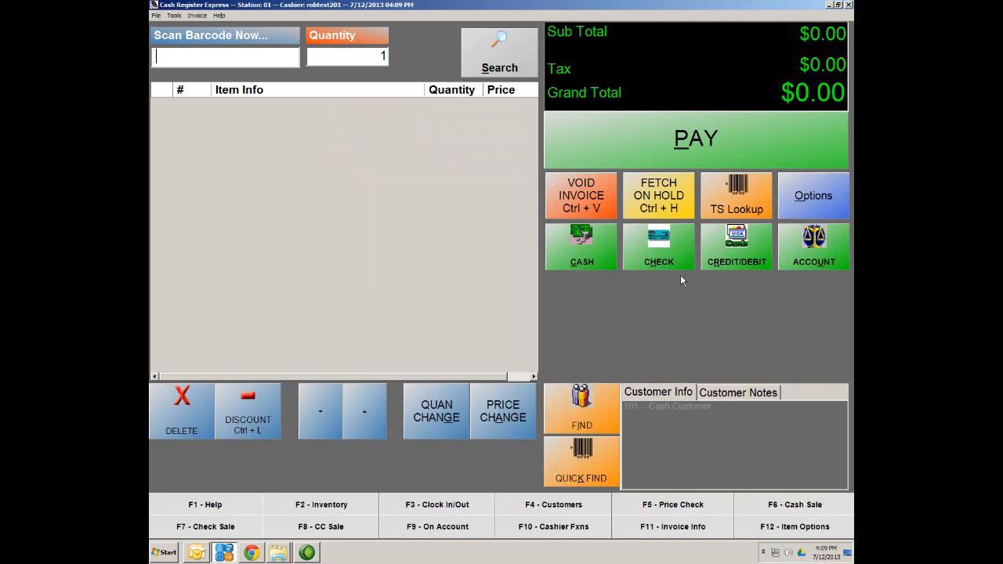
pyautogui.click(849, 6)
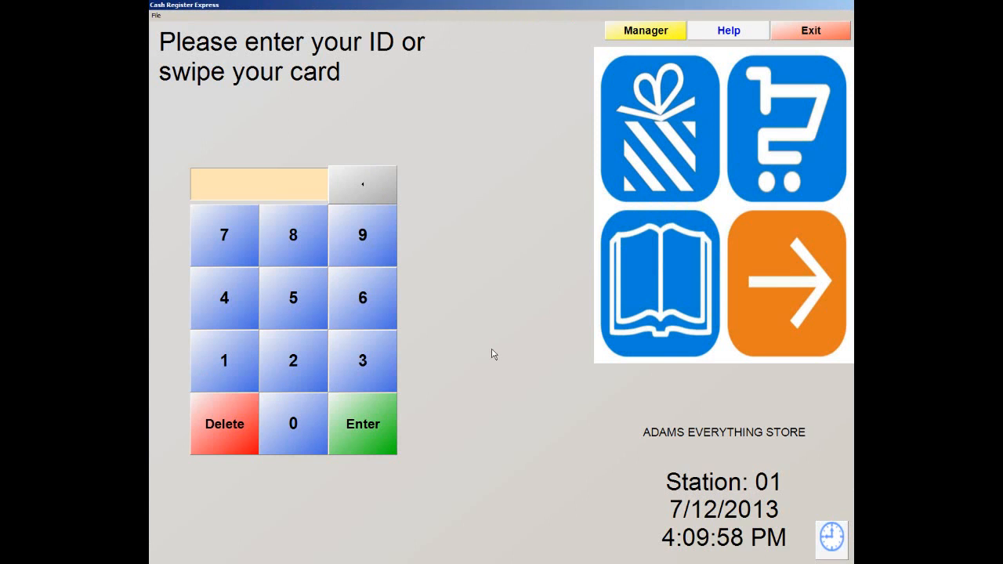
pyautogui.write('01')
pyautogui.press('Return')
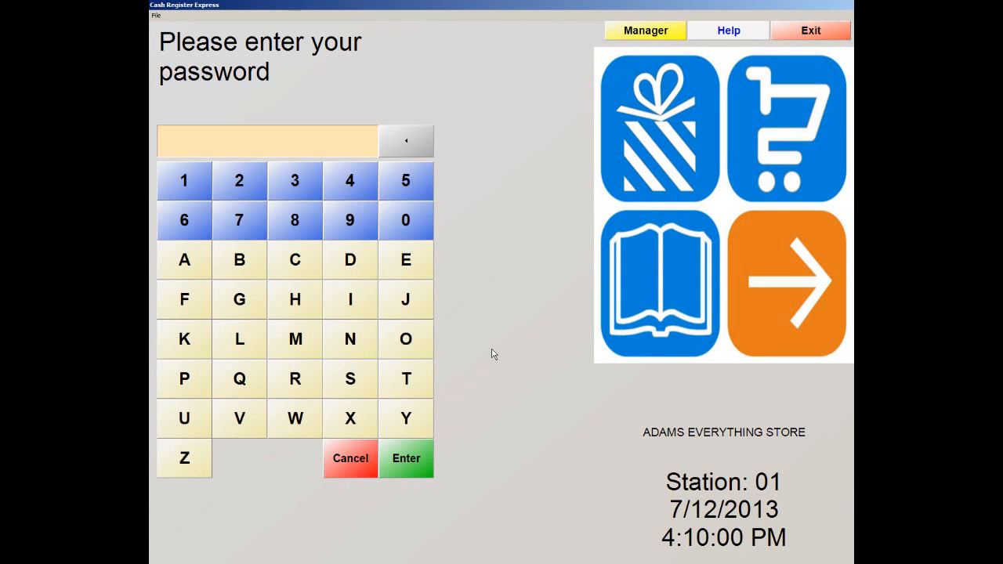
pyautogui.write('*****')
# Step: Open and cancel the administrator password change form, then confirm the password to log in
pyautogui.click(156, 15)
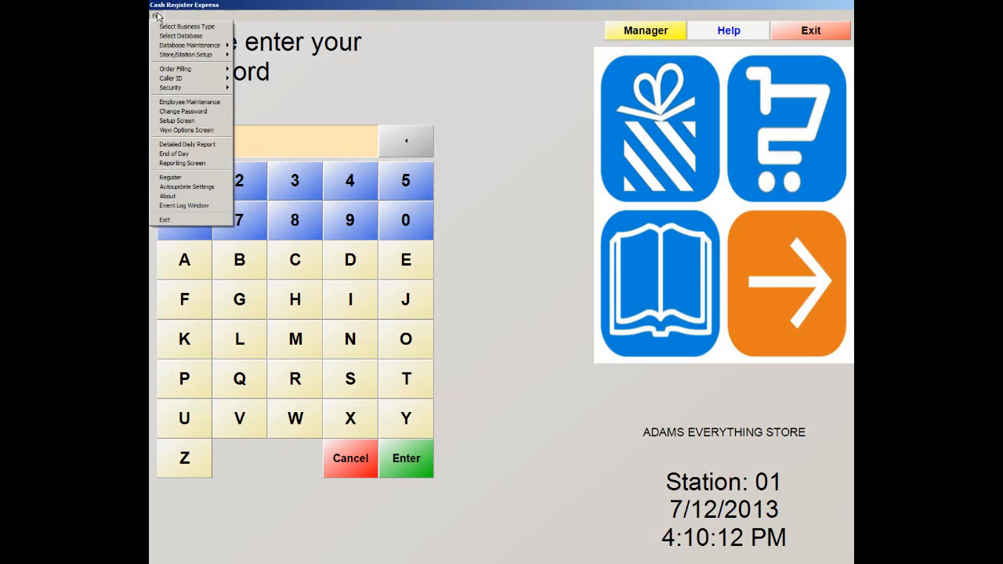
pyautogui.click(168, 113)
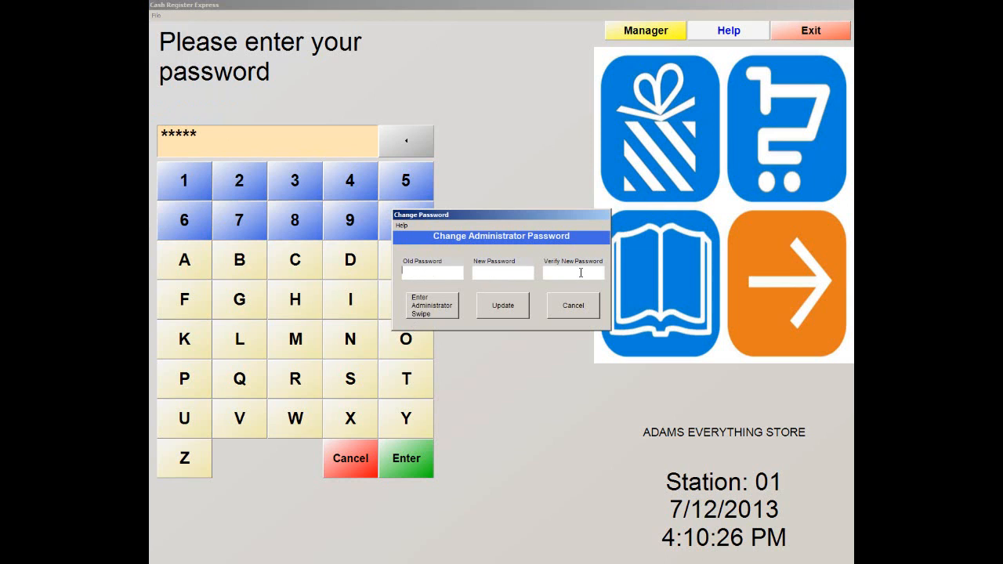
pyautogui.click(588, 314)
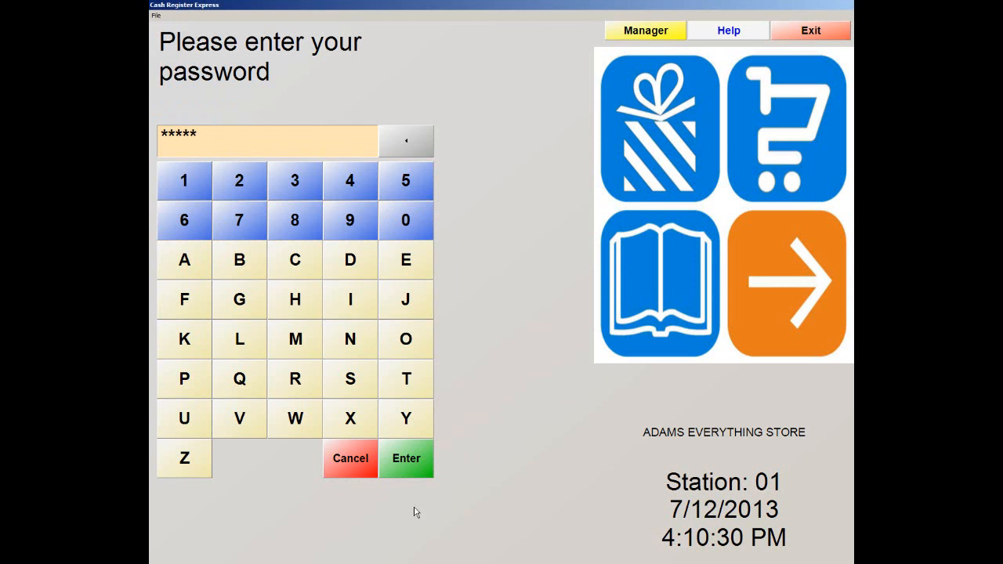
pyautogui.click(412, 471)
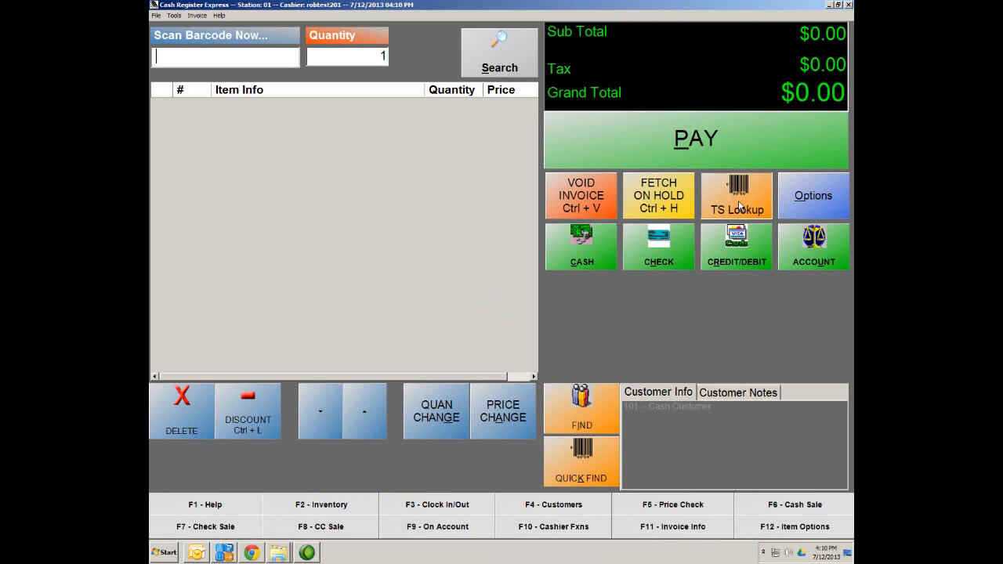
pyautogui.click(740, 205)
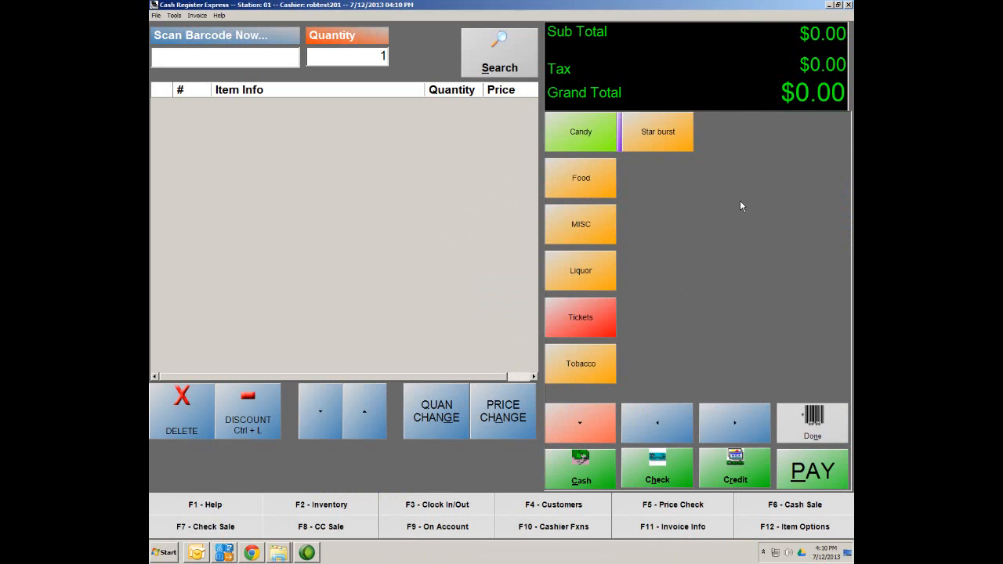
pyautogui.click(582, 429)
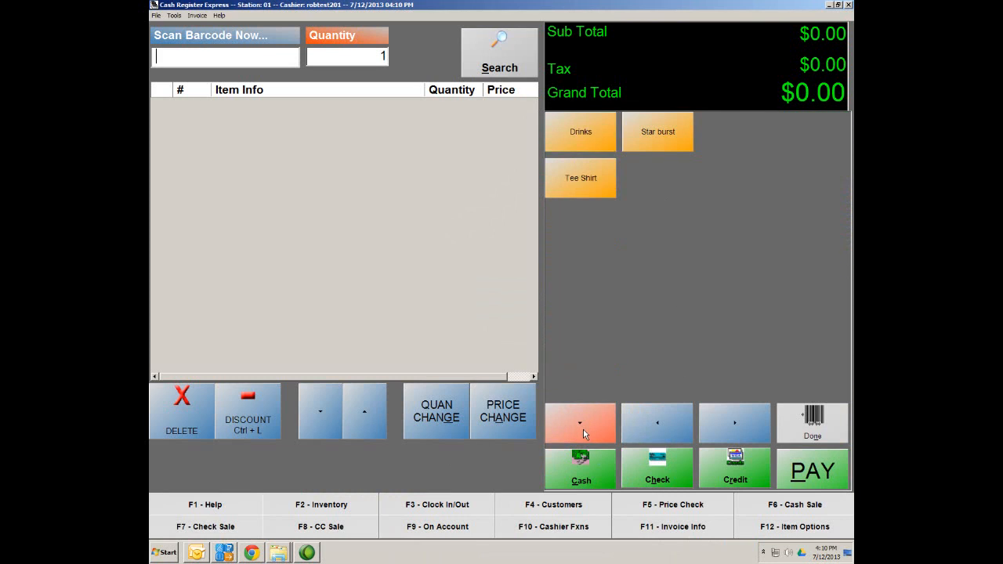
pyautogui.click(584, 177)
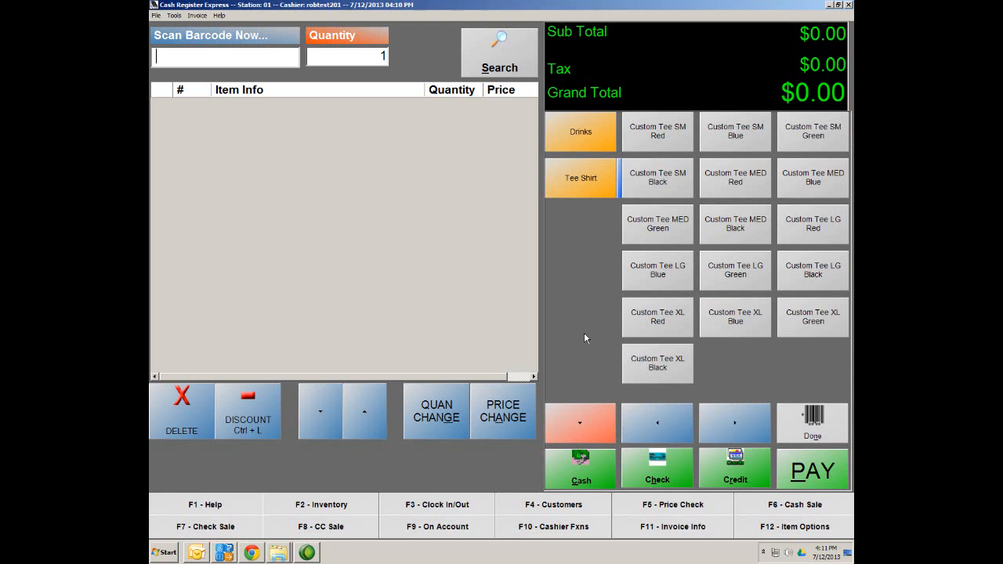
pyautogui.click(816, 426)
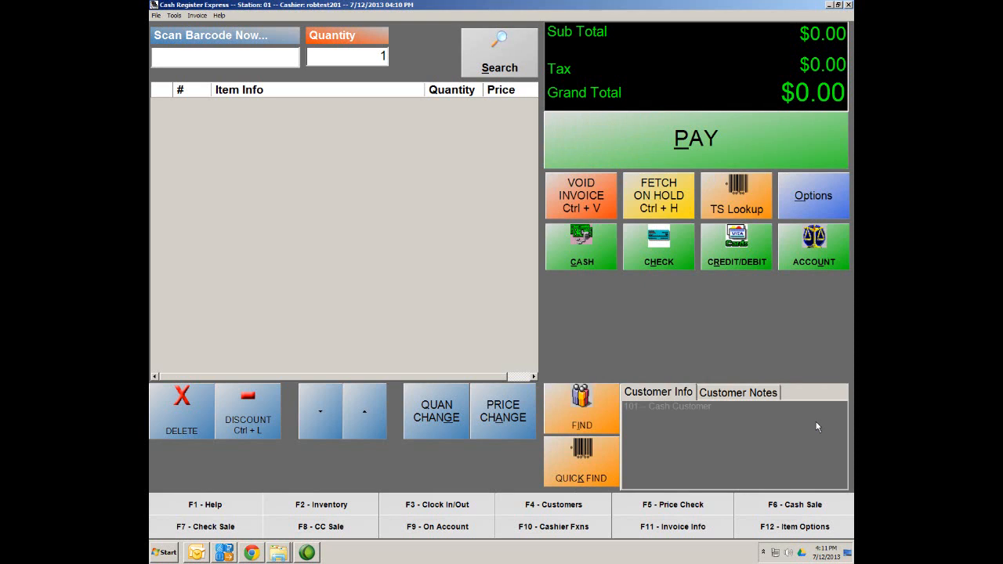
# Step: Open Vendor Maintenance and list vendors by number, showing Adam's Snacks and Adam's Chips
pyautogui.click(816, 190)
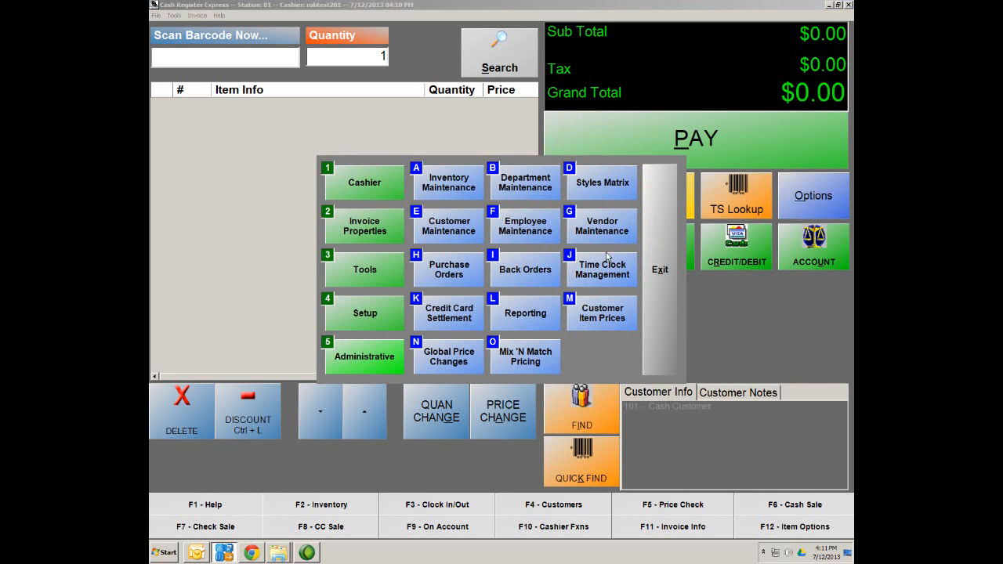
pyautogui.click(604, 234)
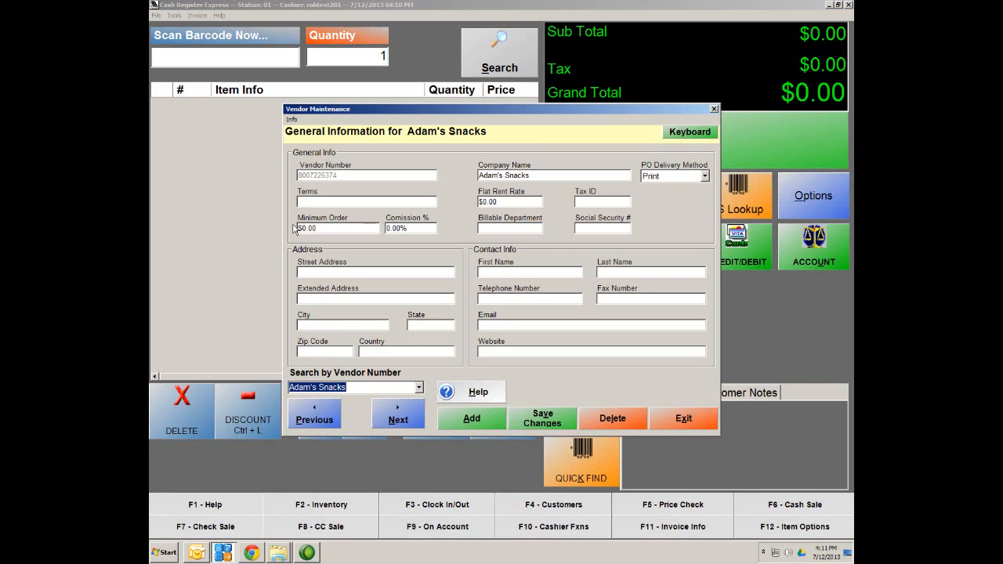
pyautogui.click(419, 387)
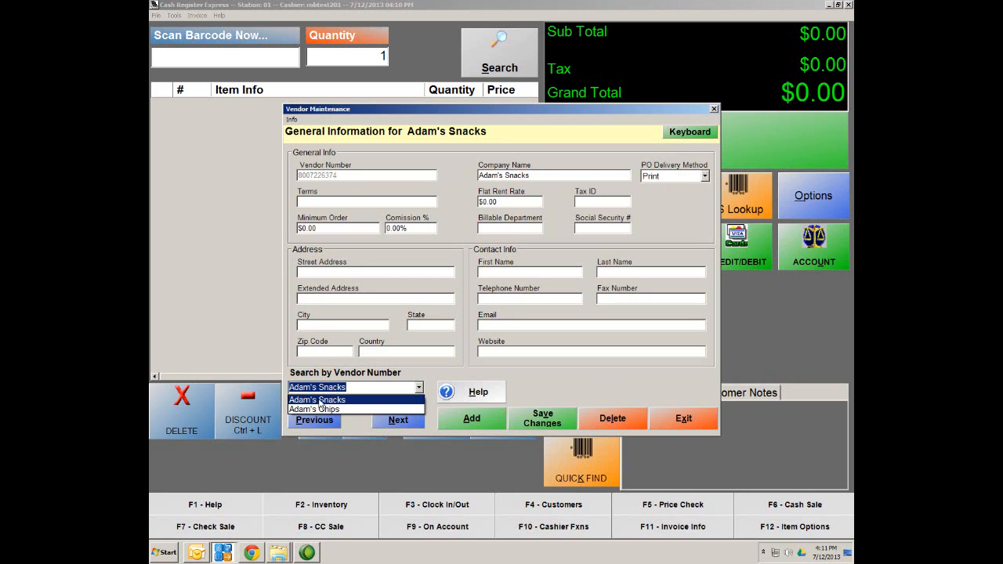
pyautogui.click(563, 385)
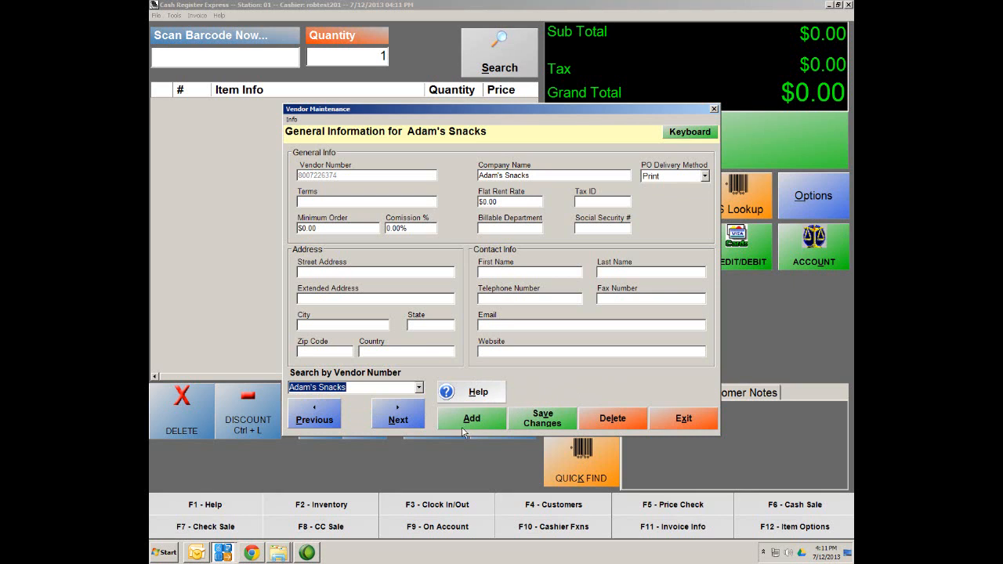
pyautogui.click(420, 388)
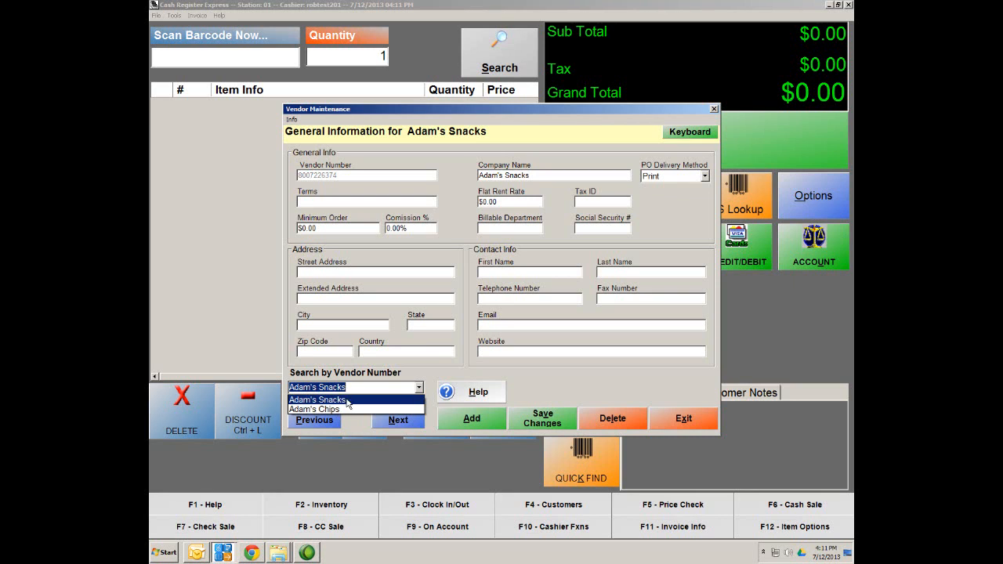
pyautogui.click(564, 397)
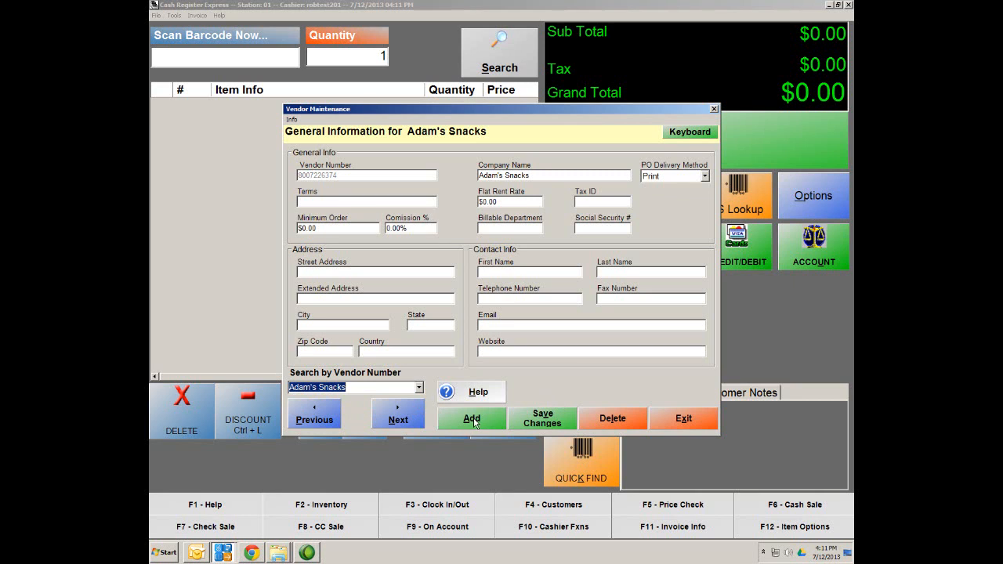
# Step: Start a new vendor with vendor number 59200800 and company name Adam's Drinks
pyautogui.click(475, 424)
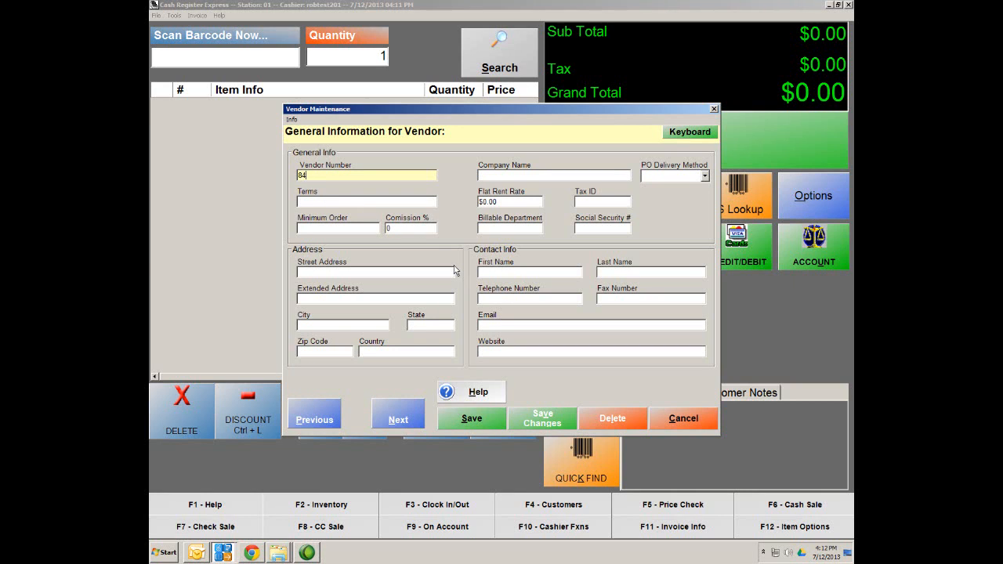
pyautogui.write('59200800')
pyautogui.press('Tab')
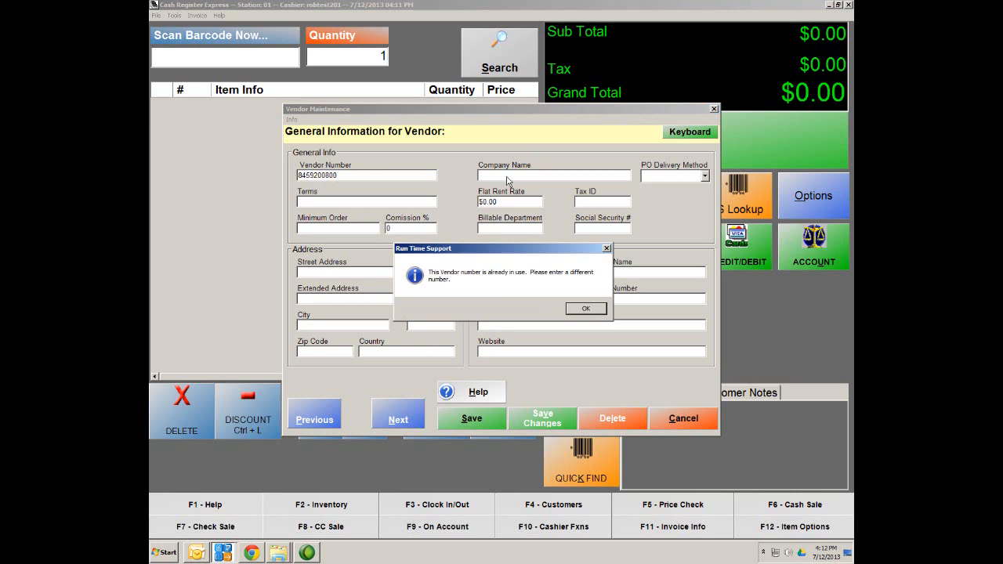
pyautogui.click(594, 311)
pyautogui.click(381, 176)
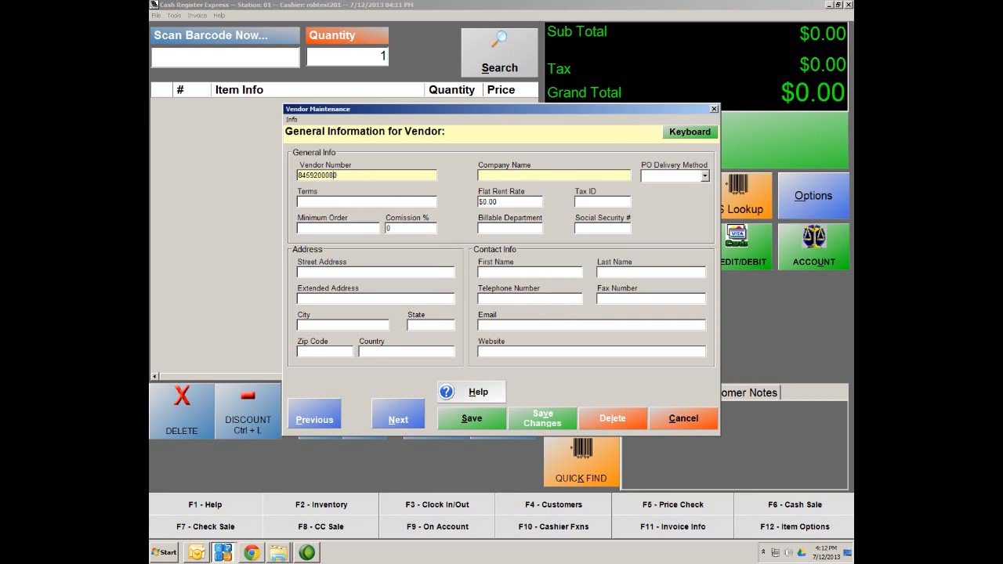
pyautogui.click(497, 176)
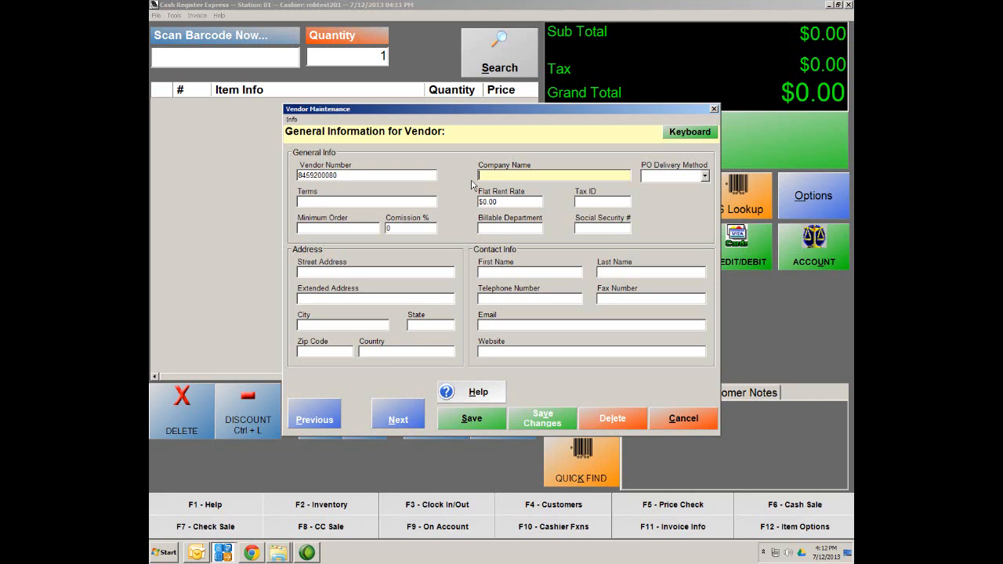
pyautogui.write("Adam's Drinks")
# Step: Set the PO delivery method to Print, save the vendor, and decline adding another
pyautogui.click(705, 177)
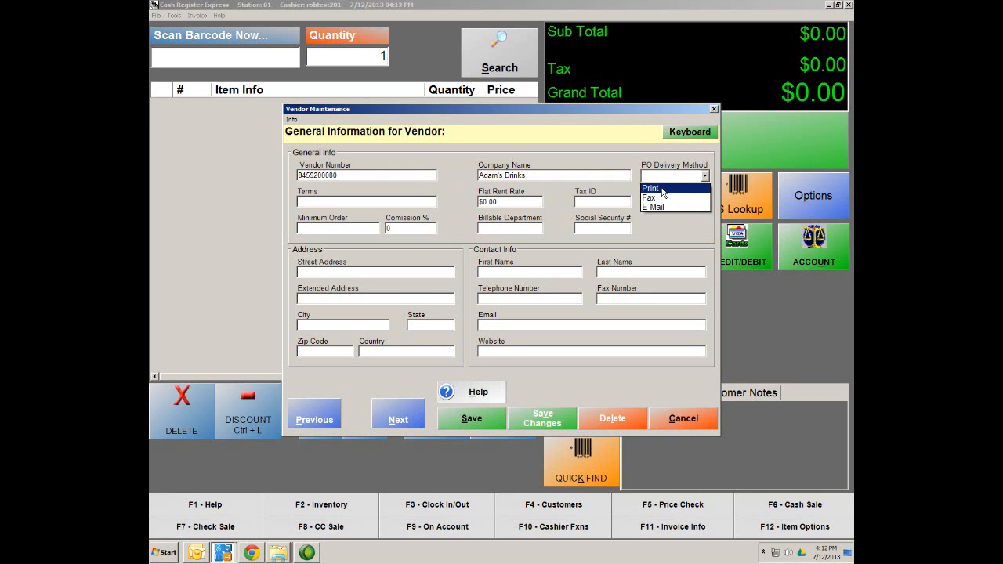
pyautogui.click(661, 189)
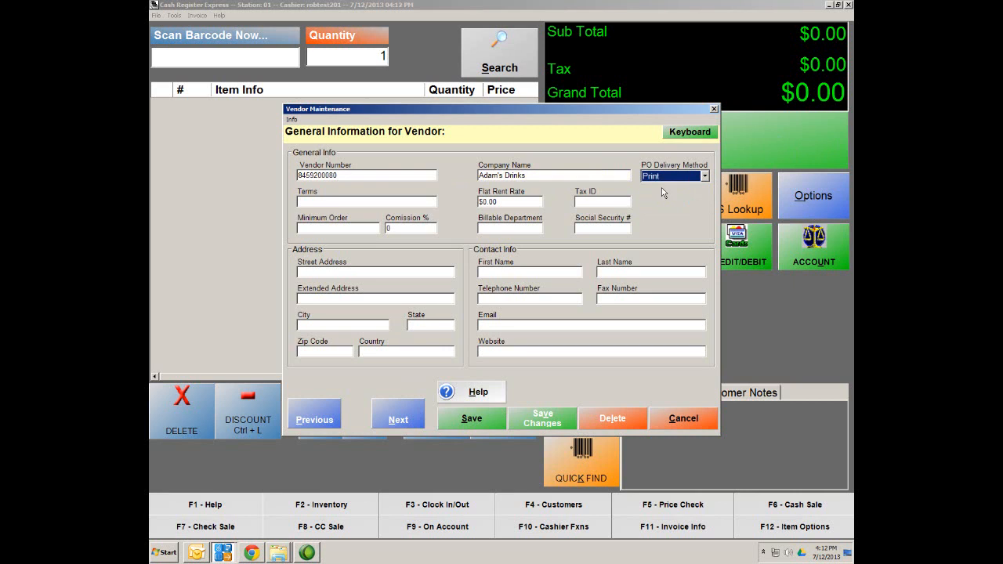
pyautogui.click(468, 418)
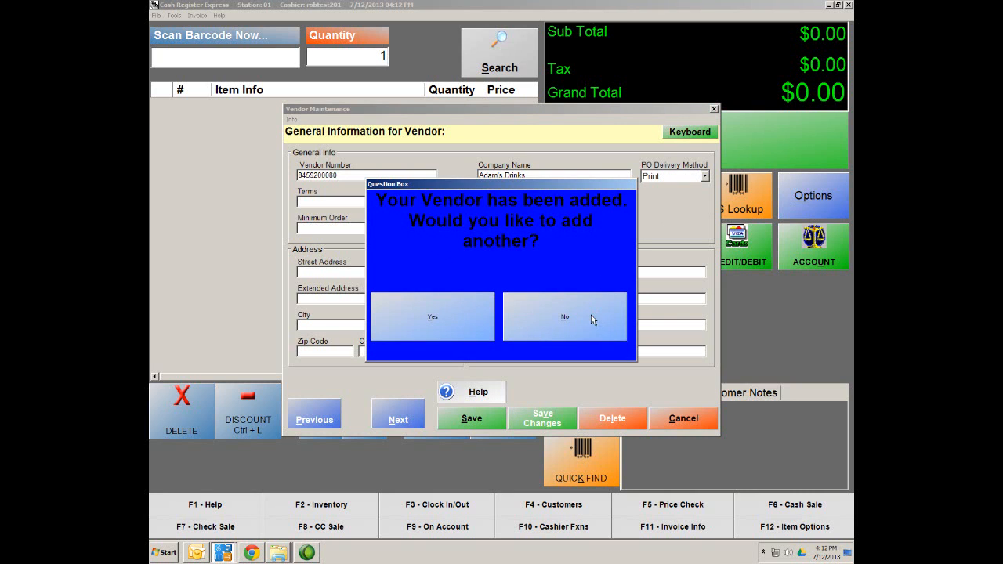
pyautogui.click(538, 329)
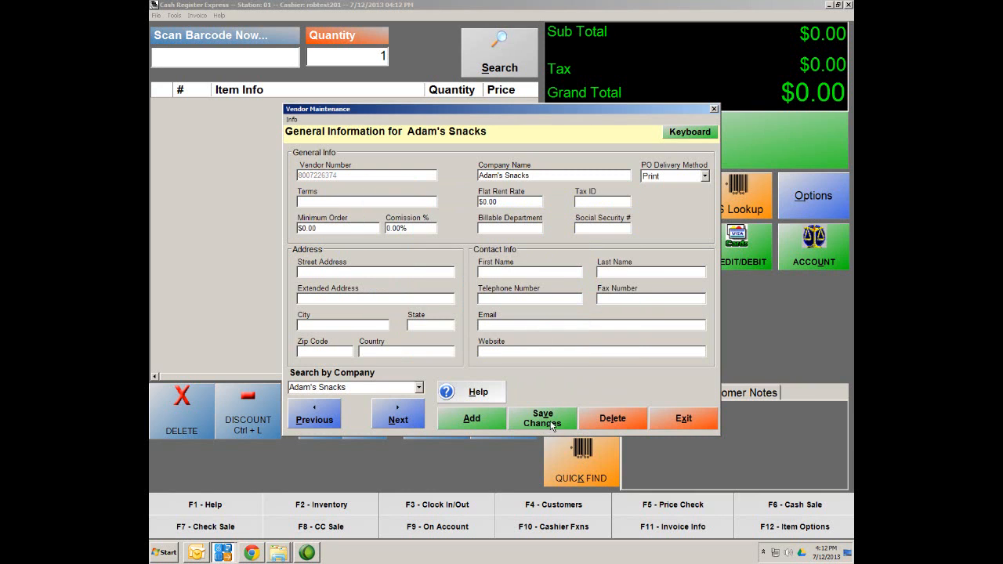
# Step: Find Adam's Drinks by company name, save the record, and exit Vendor Maintenance
pyautogui.click(418, 387)
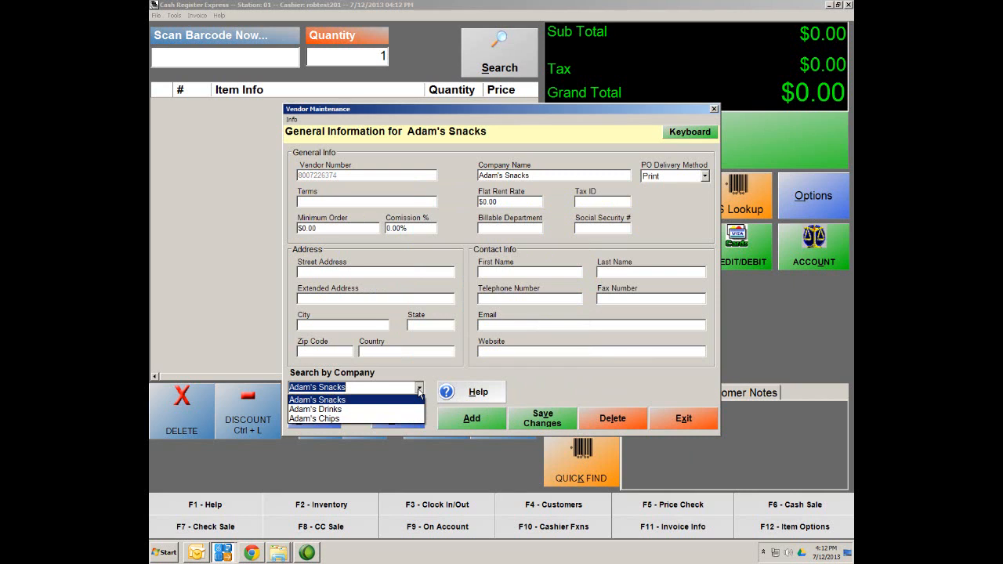
pyautogui.click(310, 409)
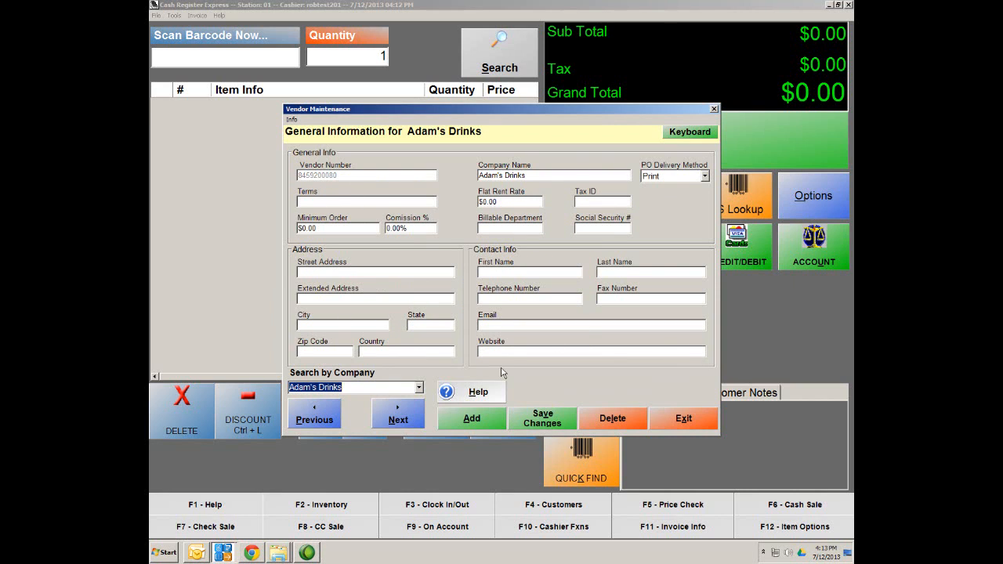
pyautogui.click(557, 424)
pyautogui.click(701, 425)
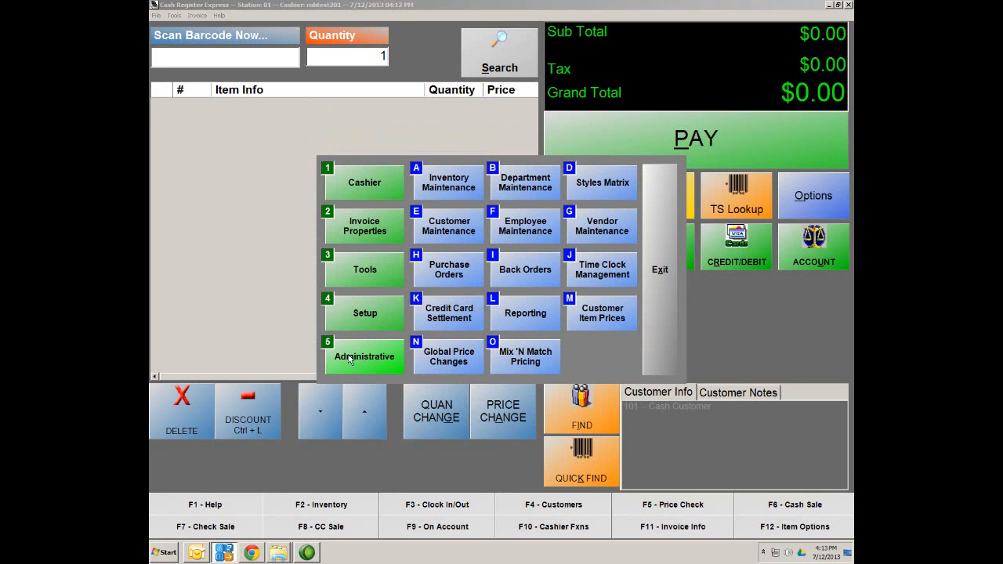
pyautogui.click(442, 191)
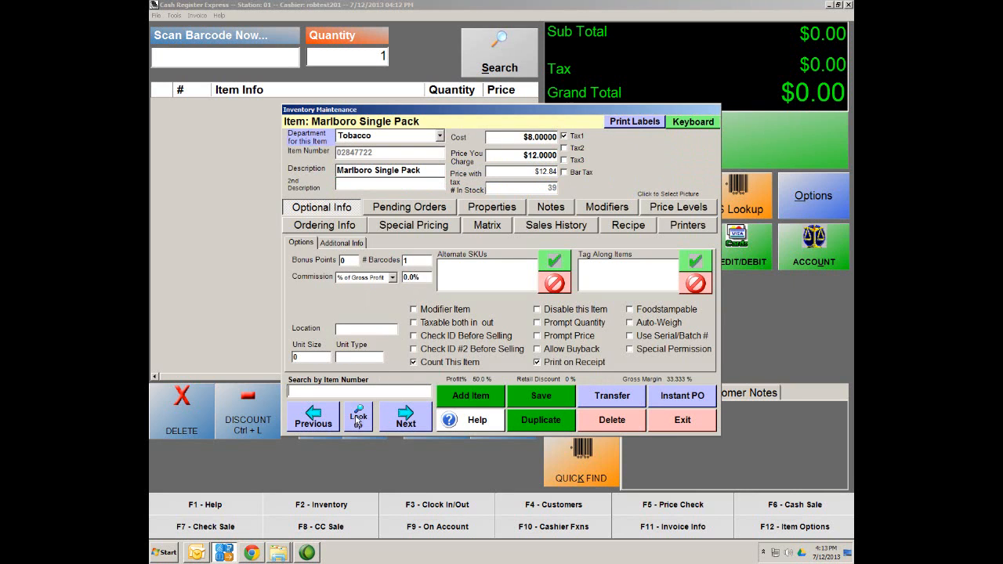
pyautogui.click(358, 421)
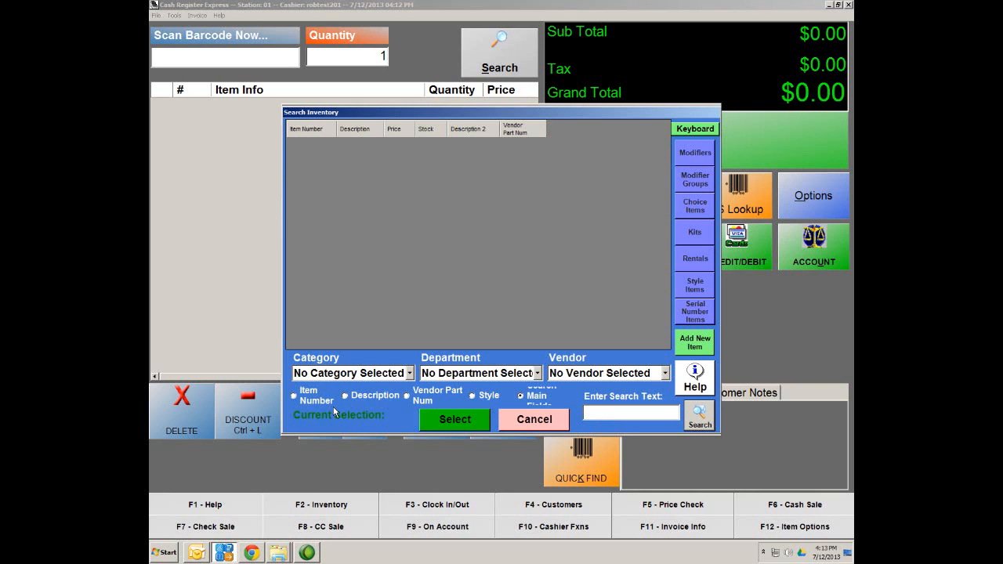
pyautogui.write('041190044313')
pyautogui.press('Return')
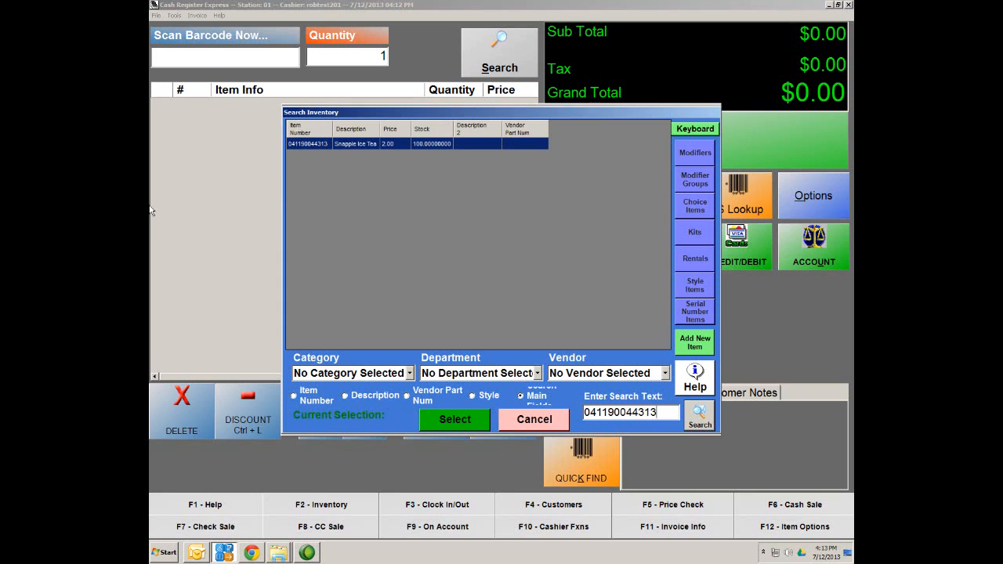
pyautogui.doubleClick(347, 144)
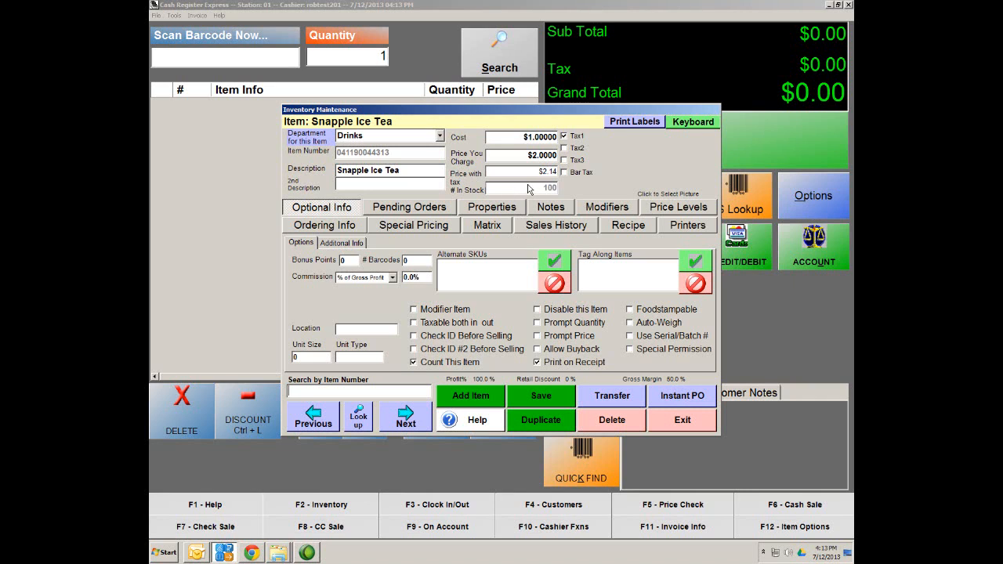
# Step: Add Adam's Drinks vendor pricing with part number 142563 to Snapple Ice Tea and save
pyautogui.click(319, 227)
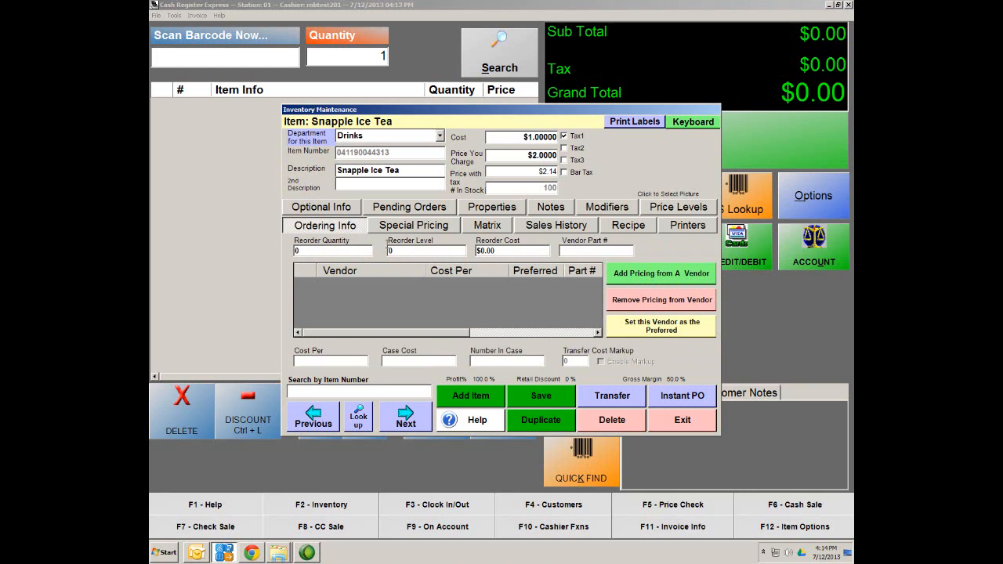
pyautogui.click(636, 277)
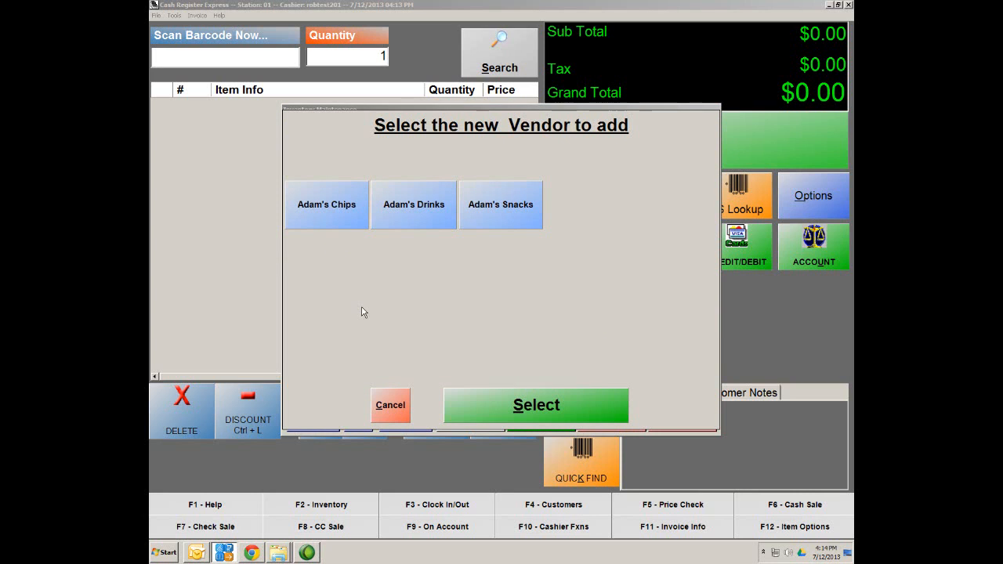
pyautogui.click(408, 214)
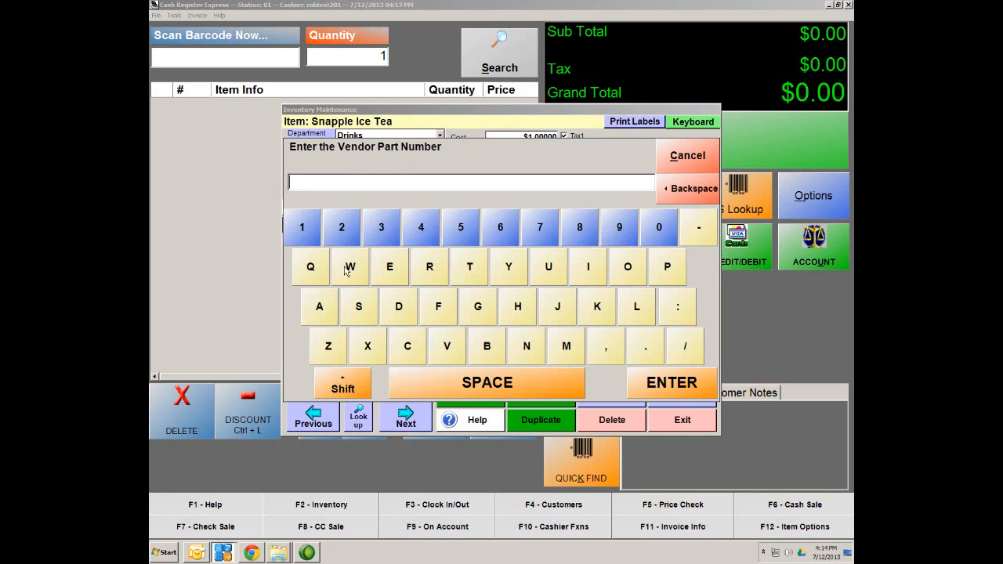
pyautogui.write('142563')
pyautogui.click(667, 387)
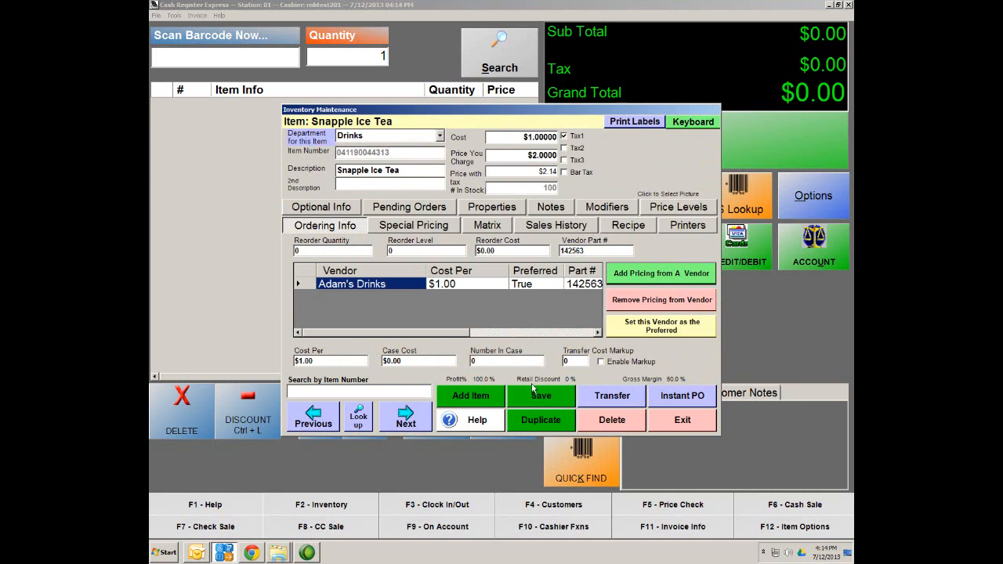
pyautogui.click(544, 398)
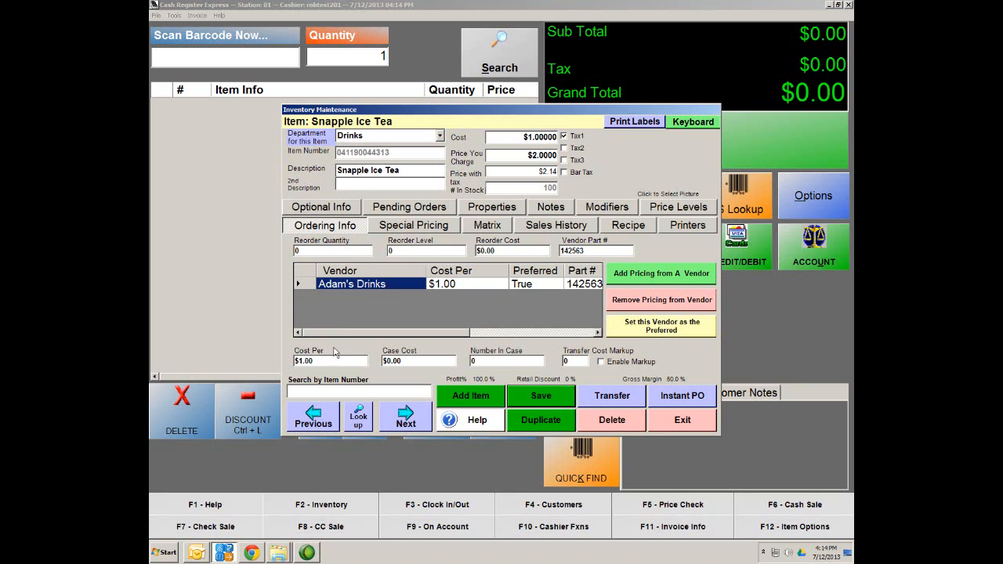
pyautogui.click(543, 398)
# Step: Close the Snapple Ice Tea record and add a new order under Administrative > Purchase Orders
pyautogui.click(683, 421)
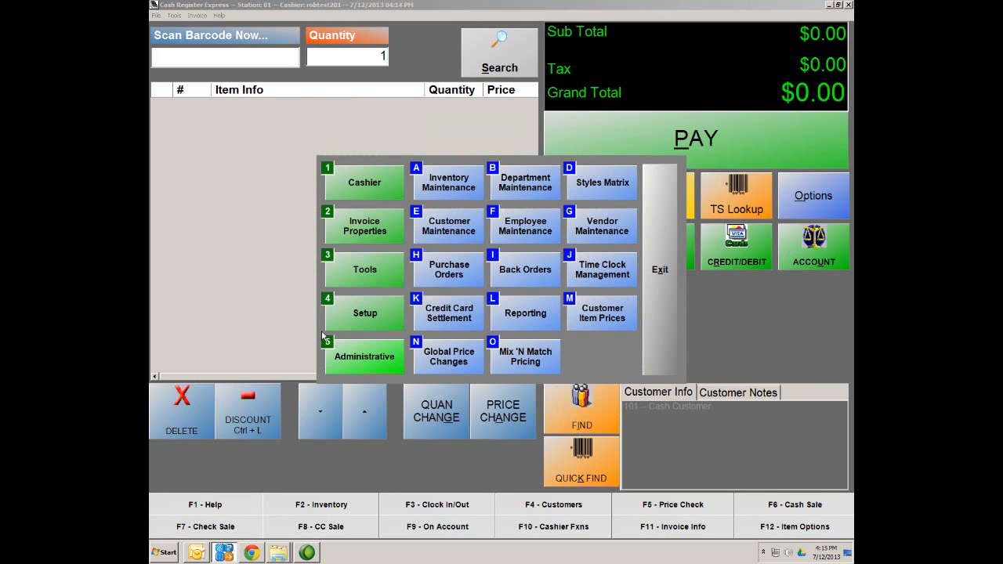
pyautogui.click(365, 362)
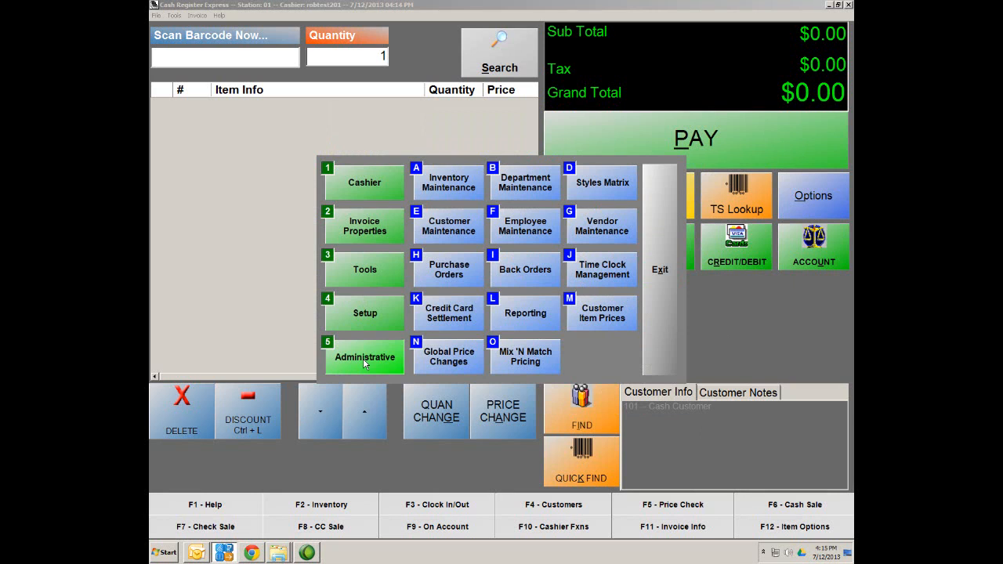
pyautogui.click(444, 276)
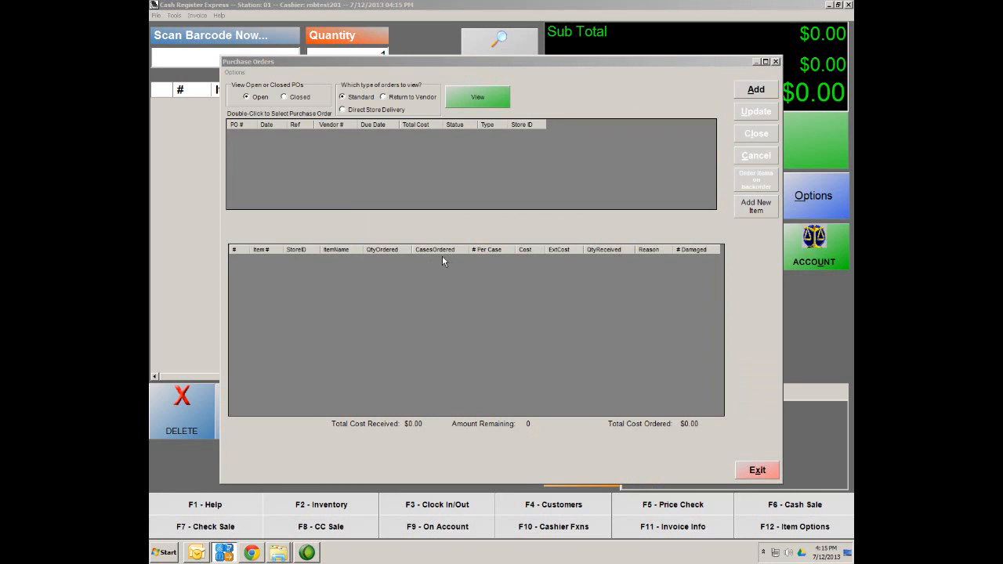
pyautogui.click(757, 91)
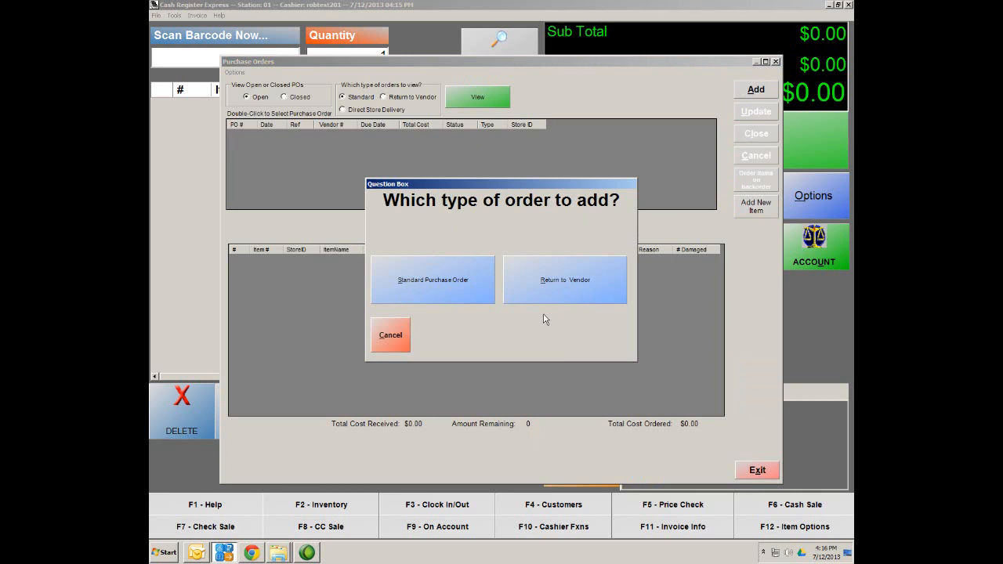
# Step: Start a standard purchase order from Adam's Drinks and add Snapple Ice Tea to it
pyautogui.click(408, 290)
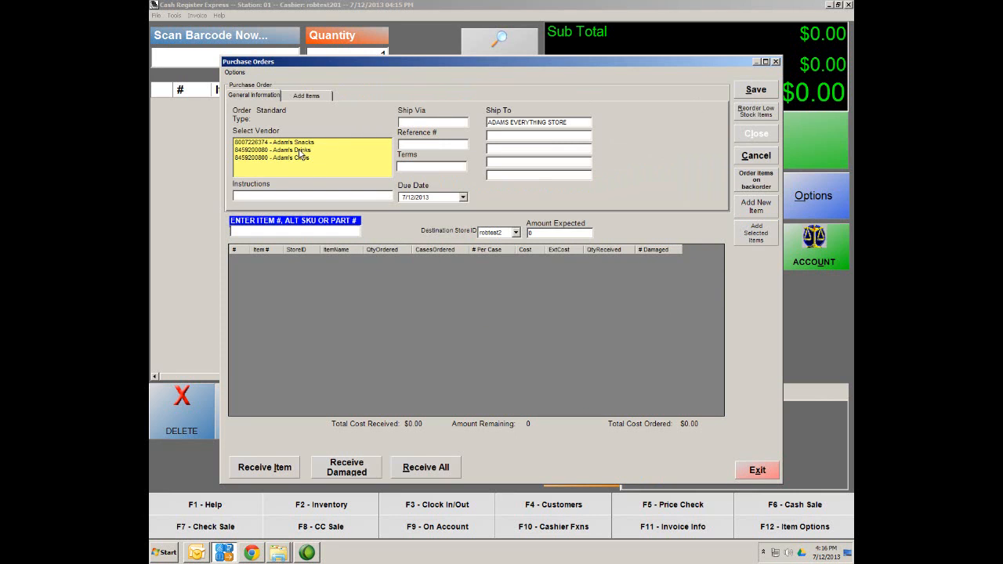
pyautogui.click(281, 151)
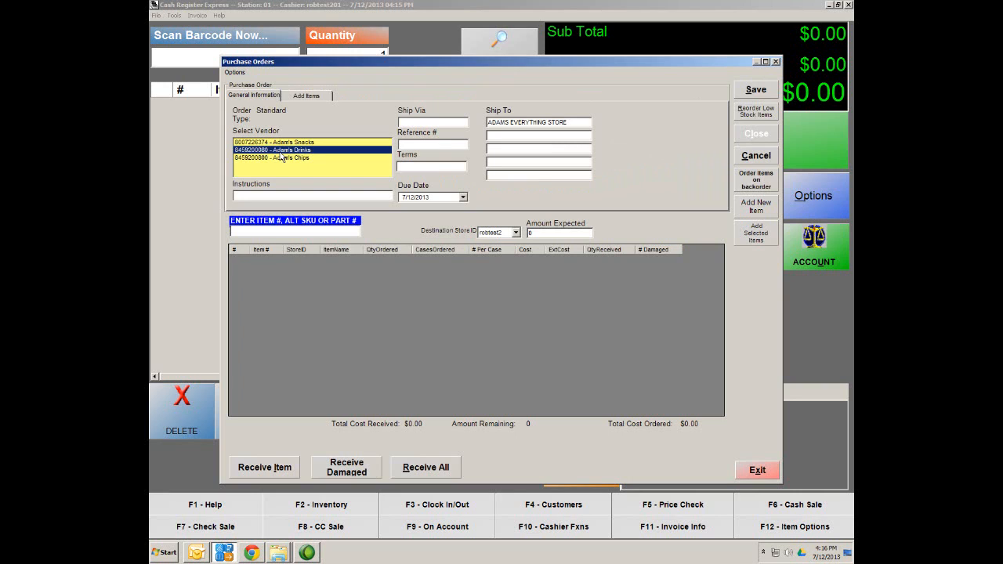
pyautogui.click(312, 100)
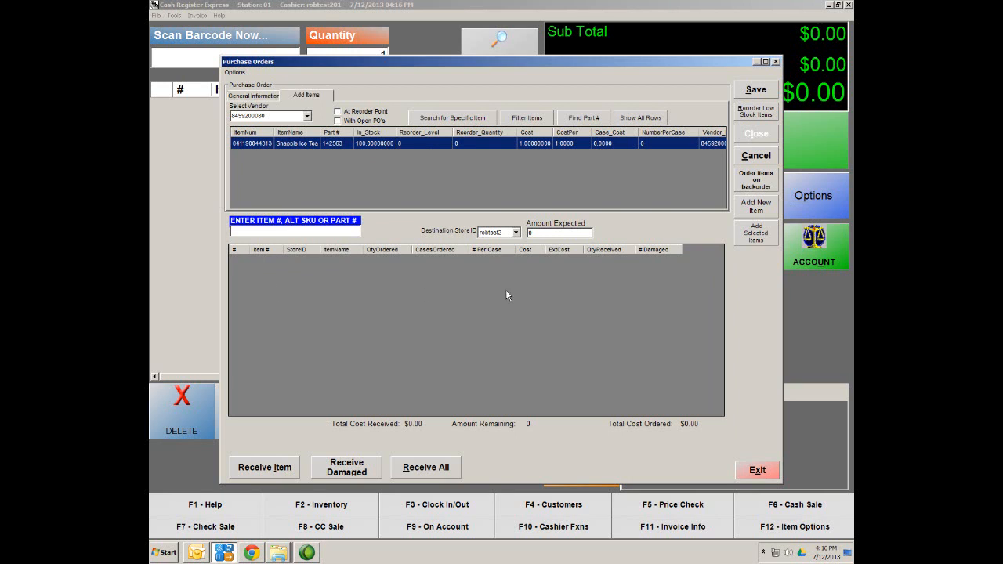
pyautogui.doubleClick(256, 146)
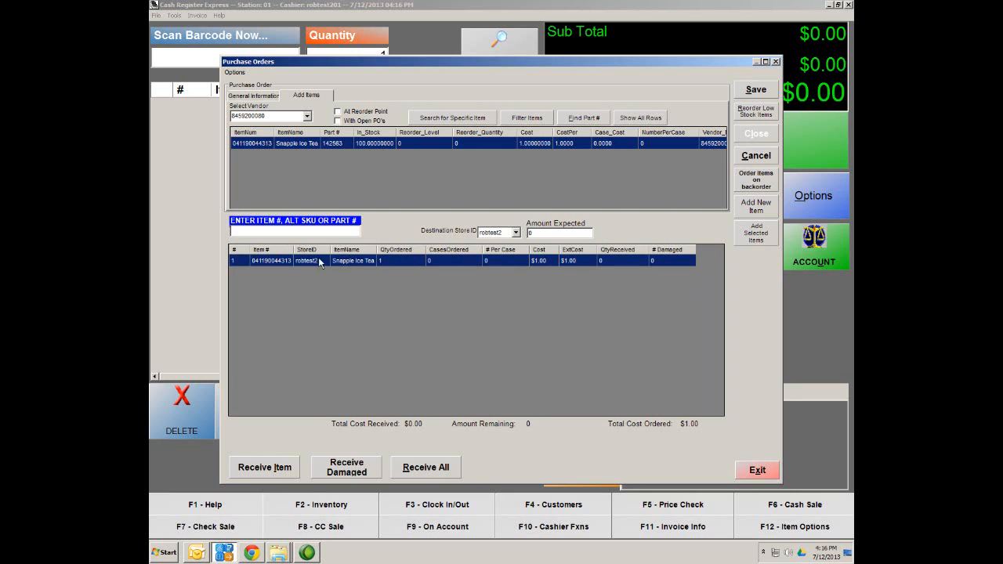
# Step: Set the Snapple Ice Tea quantity to 100, save the order, and skip printing
pyautogui.click(398, 260)
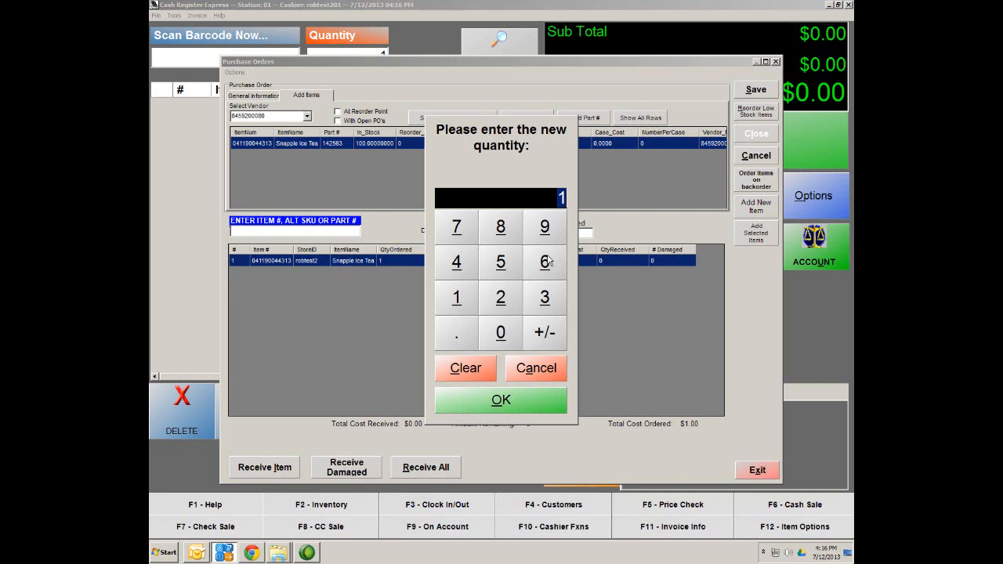
pyautogui.write('100')
pyautogui.click(497, 402)
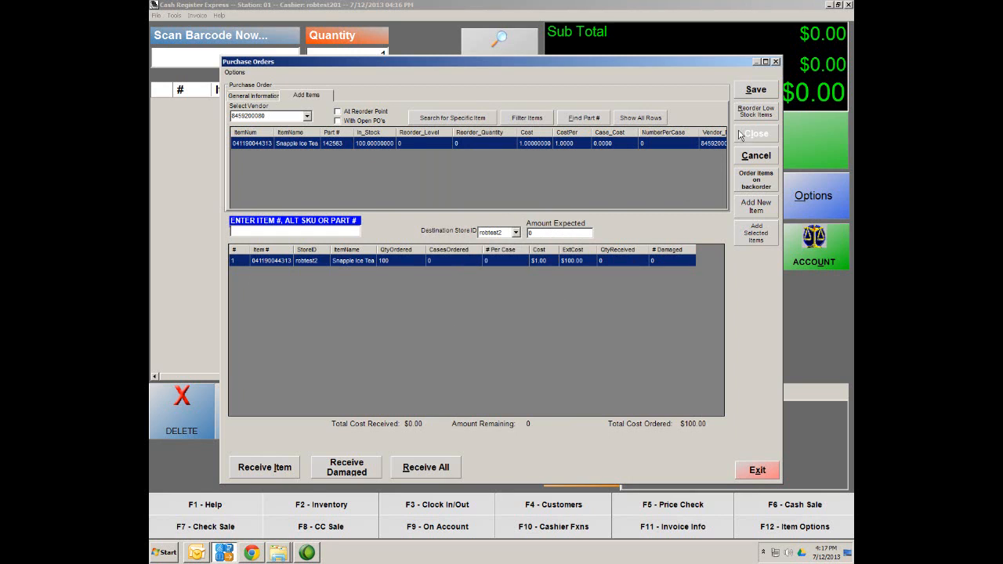
pyautogui.click(757, 91)
pyautogui.click(767, 90)
pyautogui.click(765, 91)
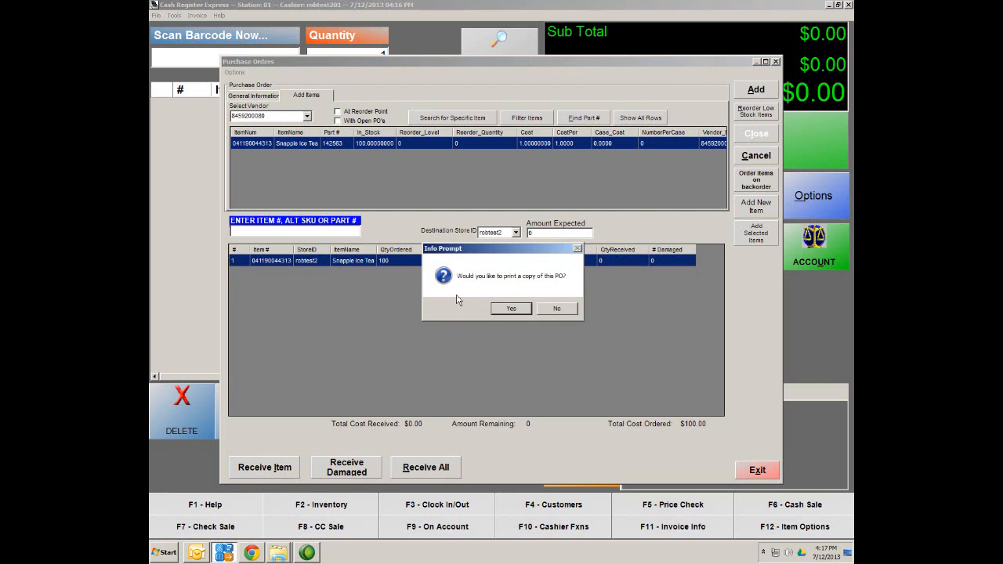
pyautogui.click(555, 310)
# Step: Skip printing, open PO #5, check its line quantity, and begin receiving an item
pyautogui.click(564, 308)
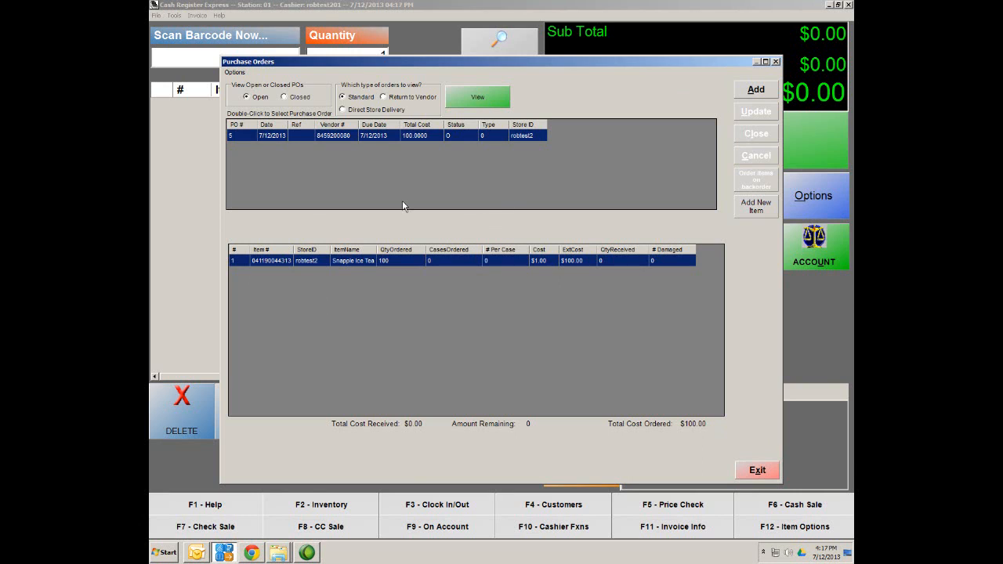
pyautogui.doubleClick(295, 141)
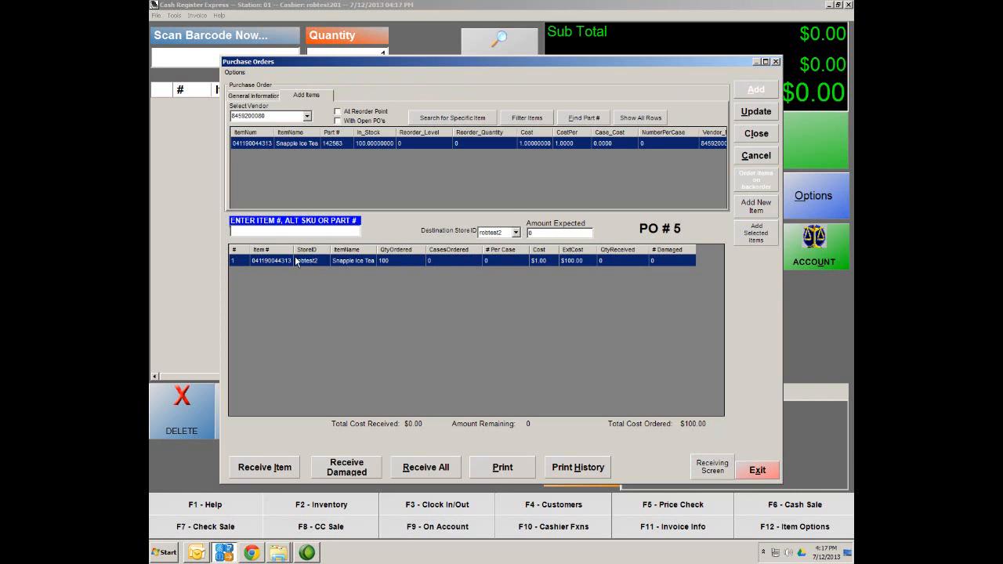
pyautogui.click(383, 262)
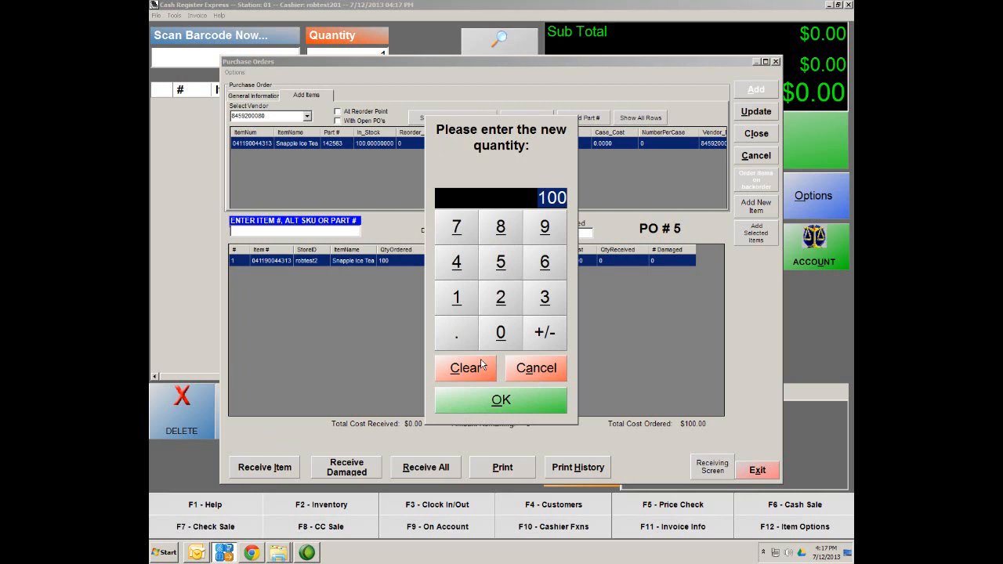
pyautogui.press('Escape')
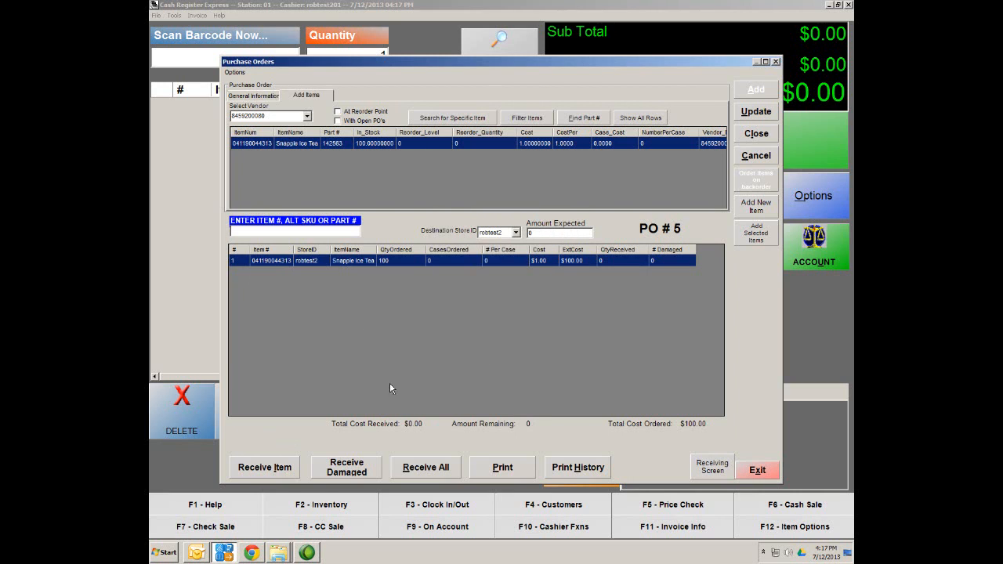
pyautogui.click(265, 470)
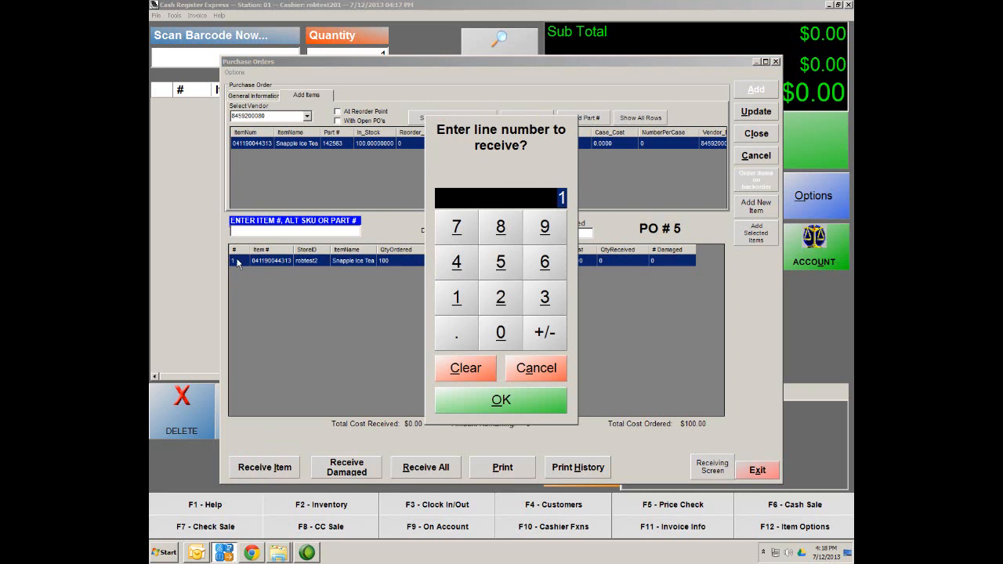
# Step: Receive all 100 Snapple Ice Tea on line 1 and save the update
pyautogui.click(499, 403)
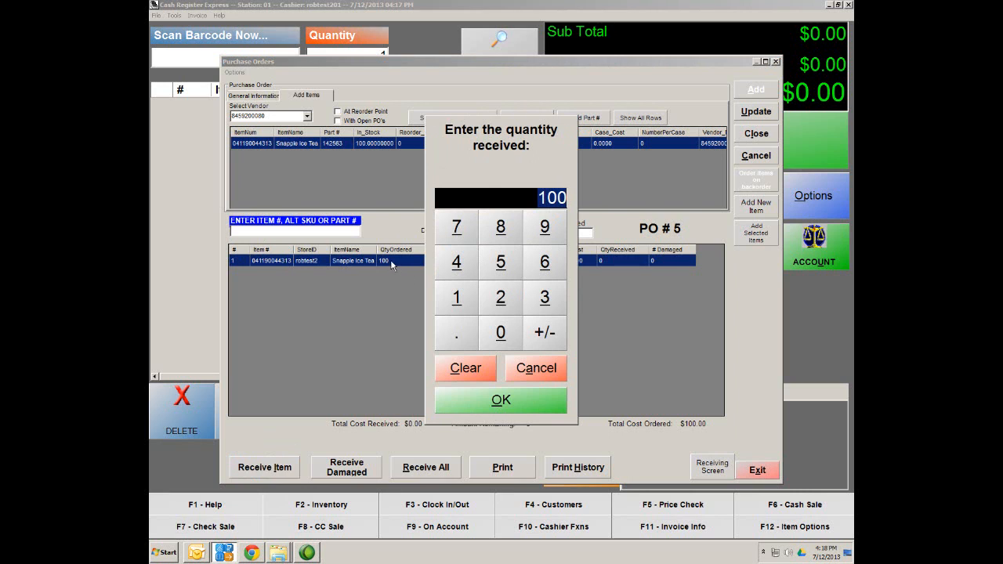
pyautogui.click(503, 402)
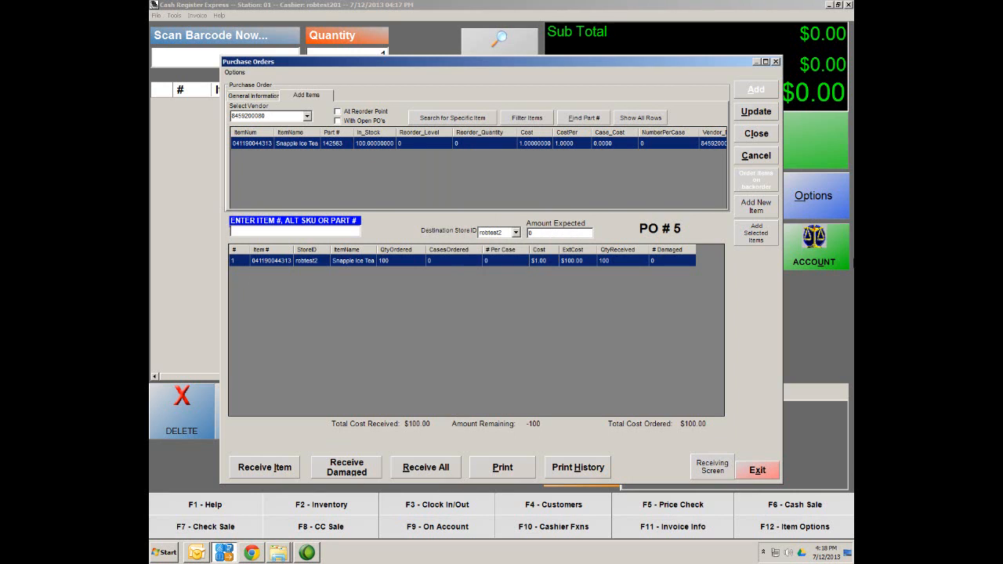
pyautogui.click(756, 113)
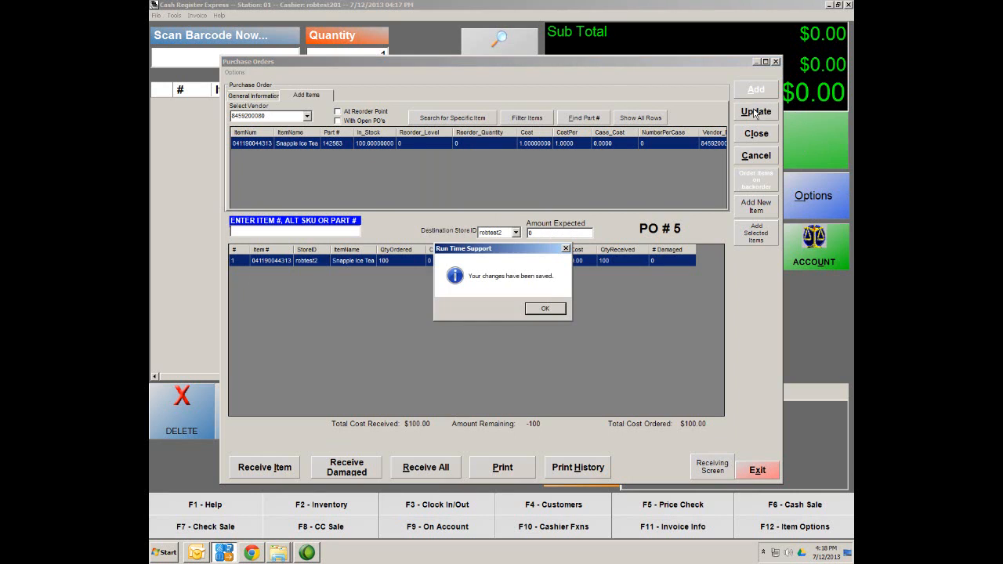
pyautogui.click(545, 311)
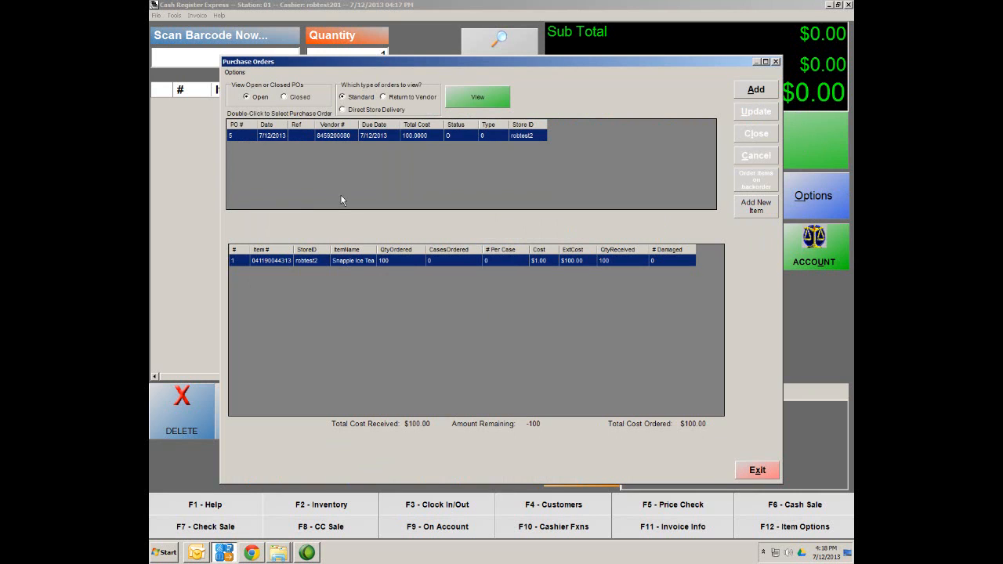
# Step: Reopen PO #5, close the order, and exit Purchase Orders
pyautogui.doubleClick(325, 137)
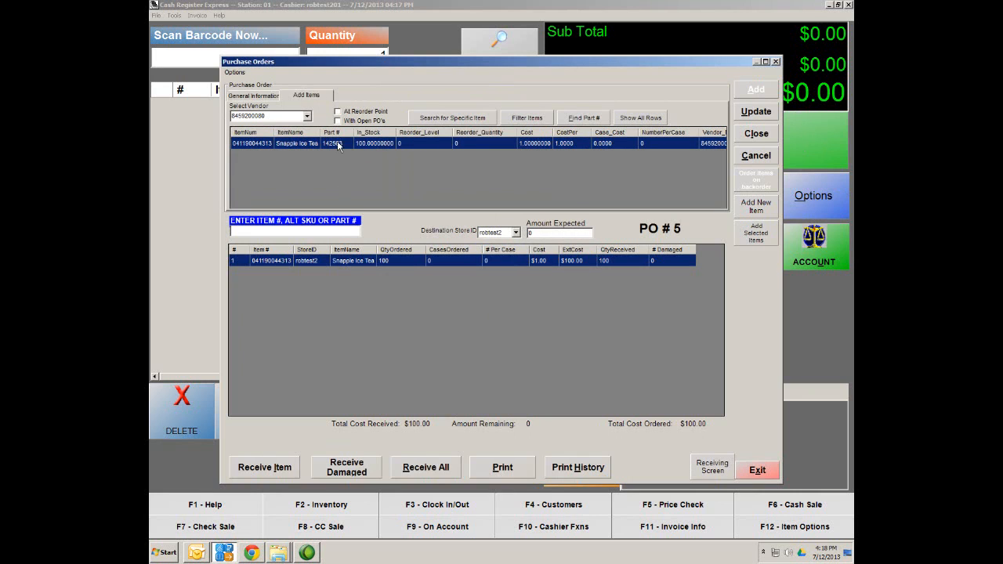
pyautogui.click(764, 139)
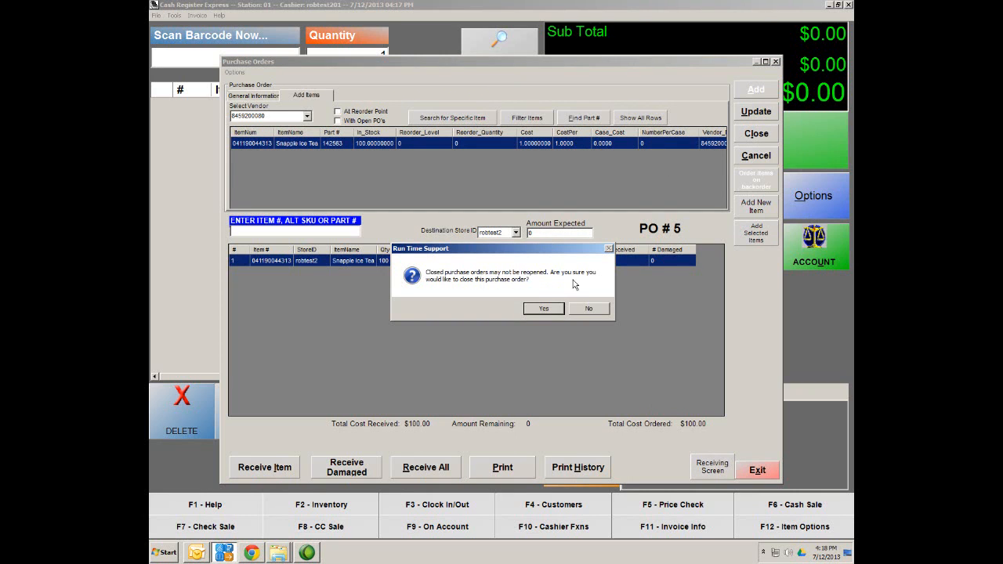
pyautogui.click(541, 311)
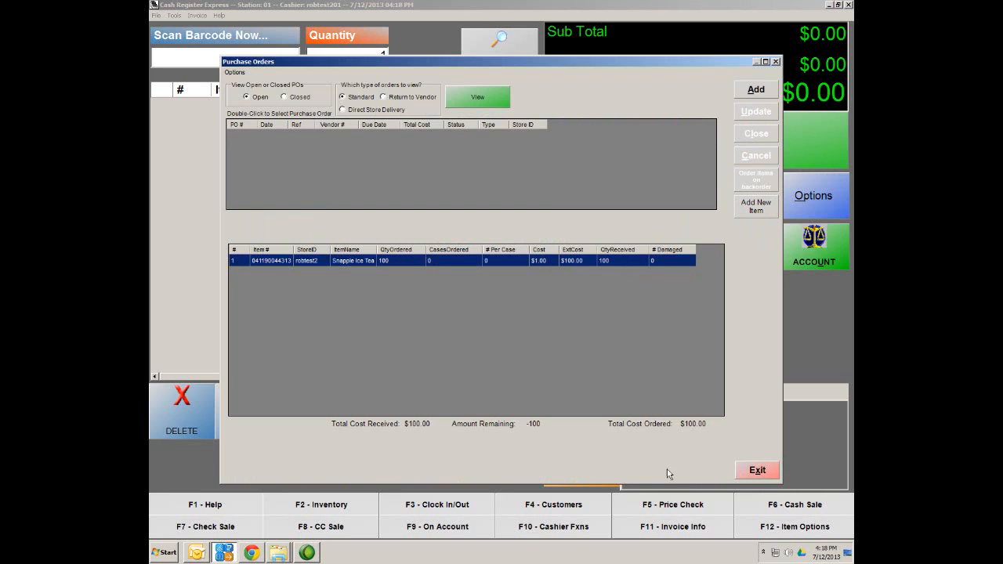
pyautogui.click(761, 475)
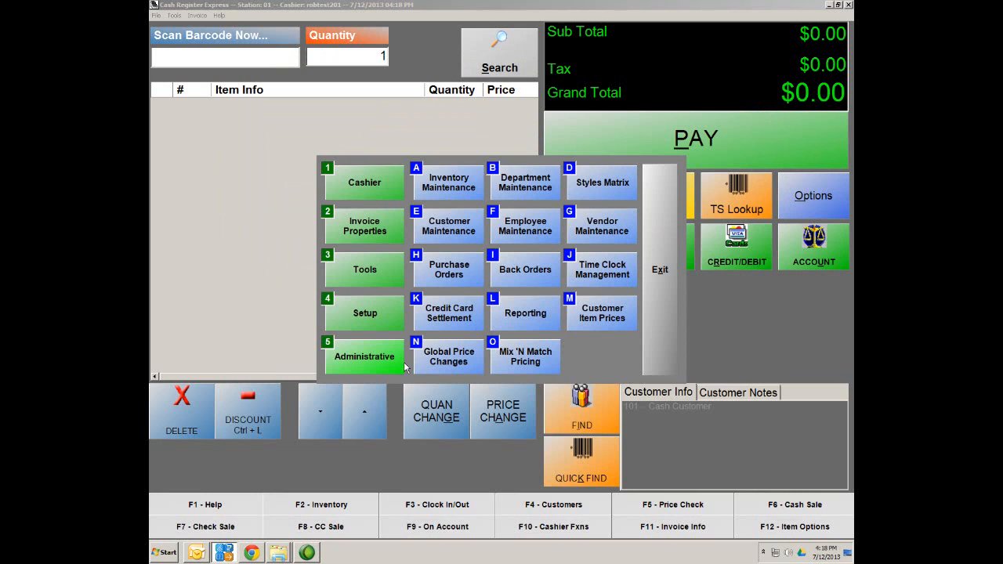
pyautogui.click(449, 185)
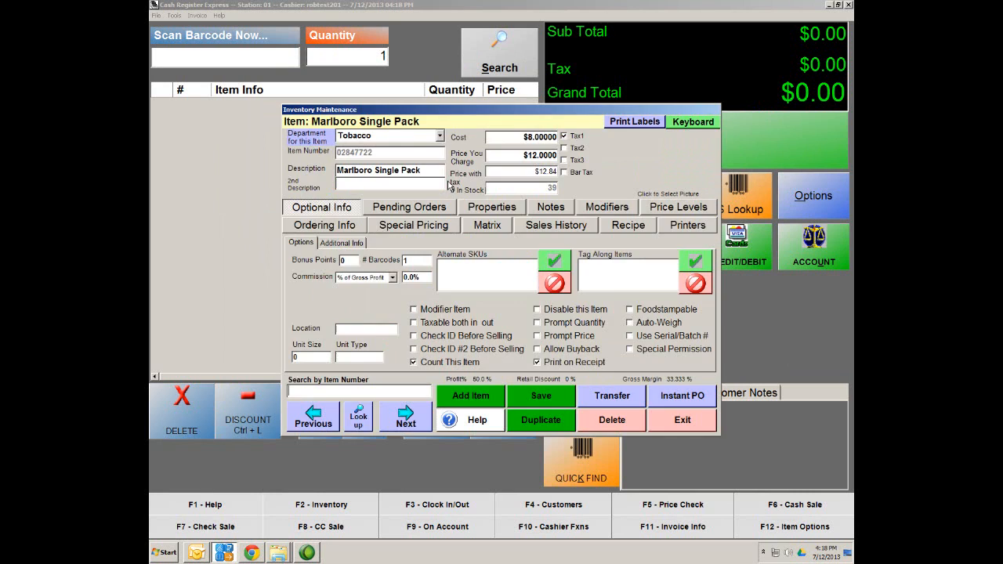
pyautogui.click(359, 426)
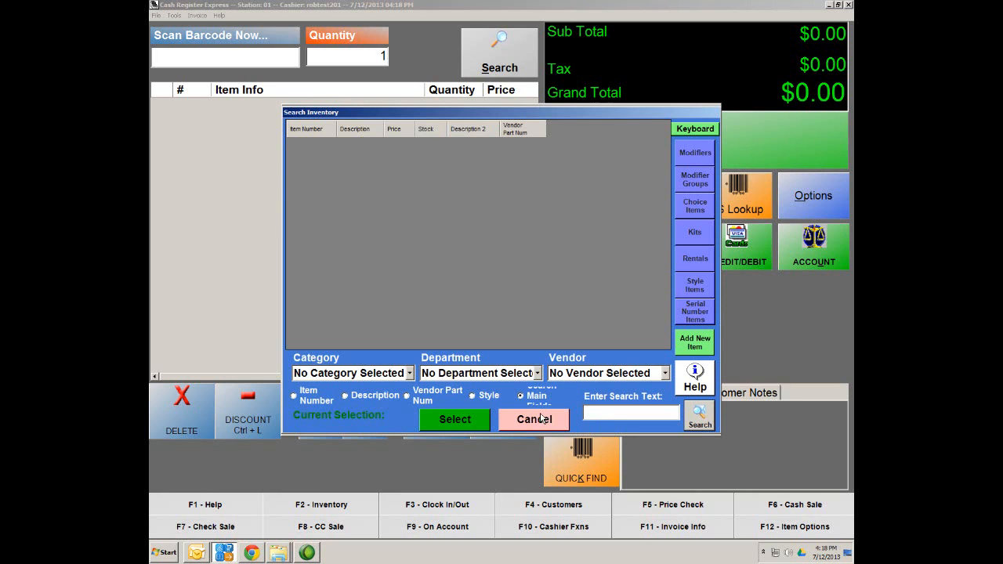
pyautogui.click(619, 414)
pyautogui.write('041190044313')
pyautogui.press('Return')
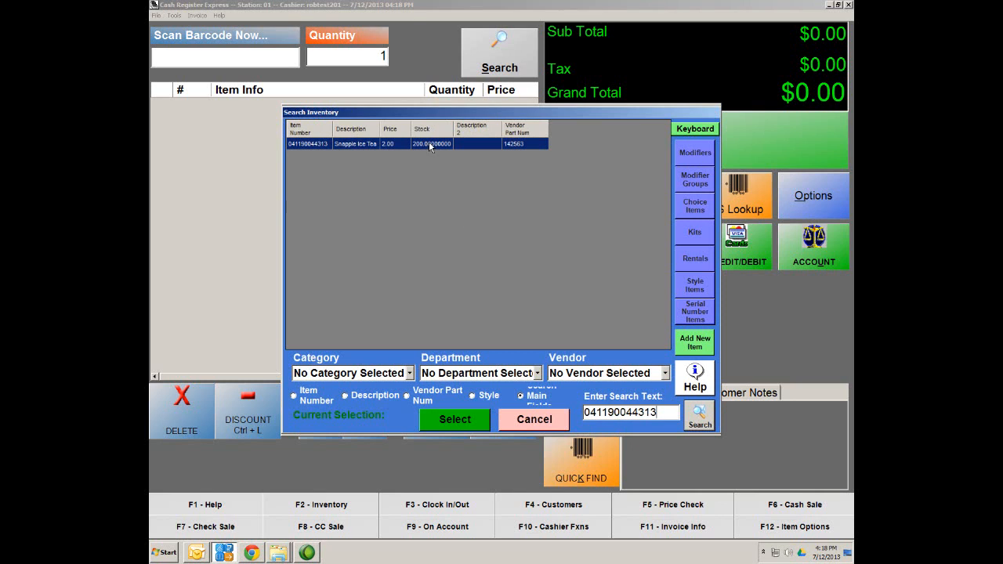
pyautogui.doubleClick(328, 144)
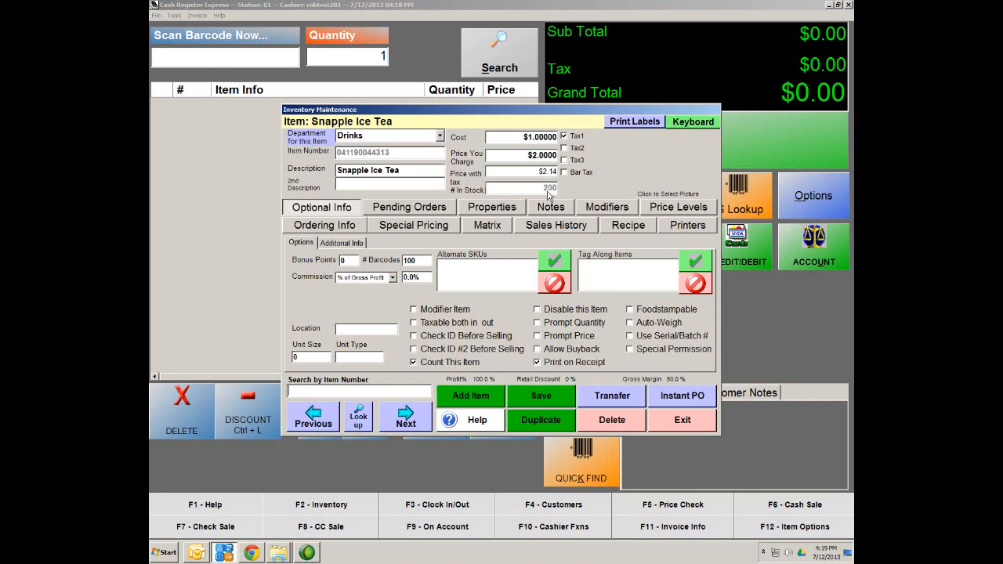
pyautogui.click(686, 397)
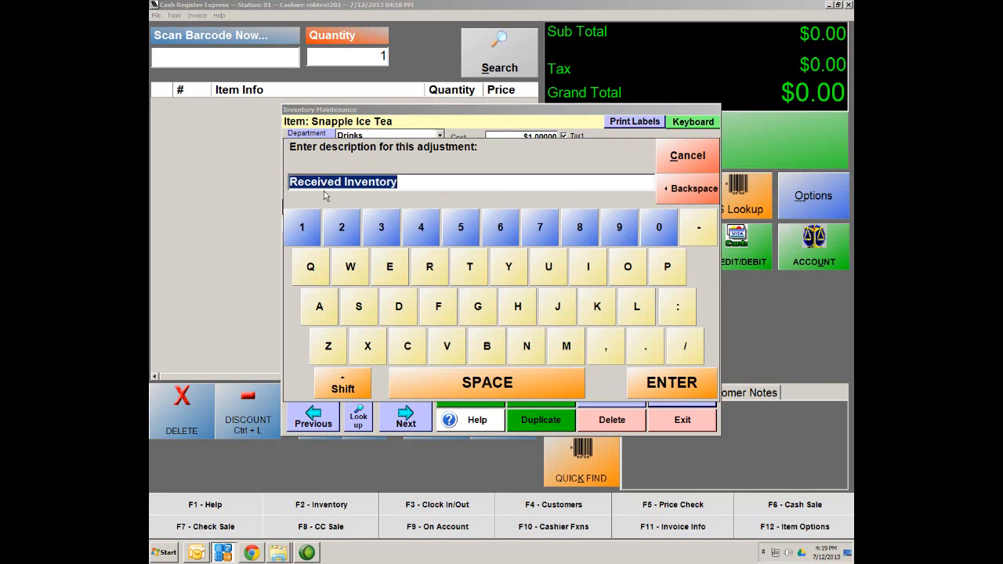
# Step: Write off 50 Snapple Ice Tea with the adjustment description 'damaged'
pyautogui.press('BackSpace')
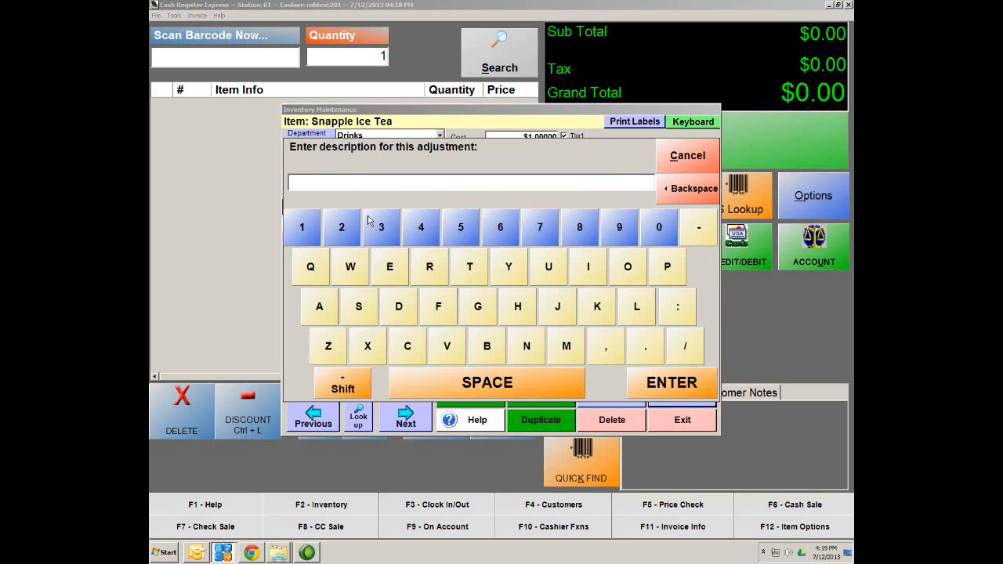
pyautogui.write('damaged')
pyautogui.click(683, 387)
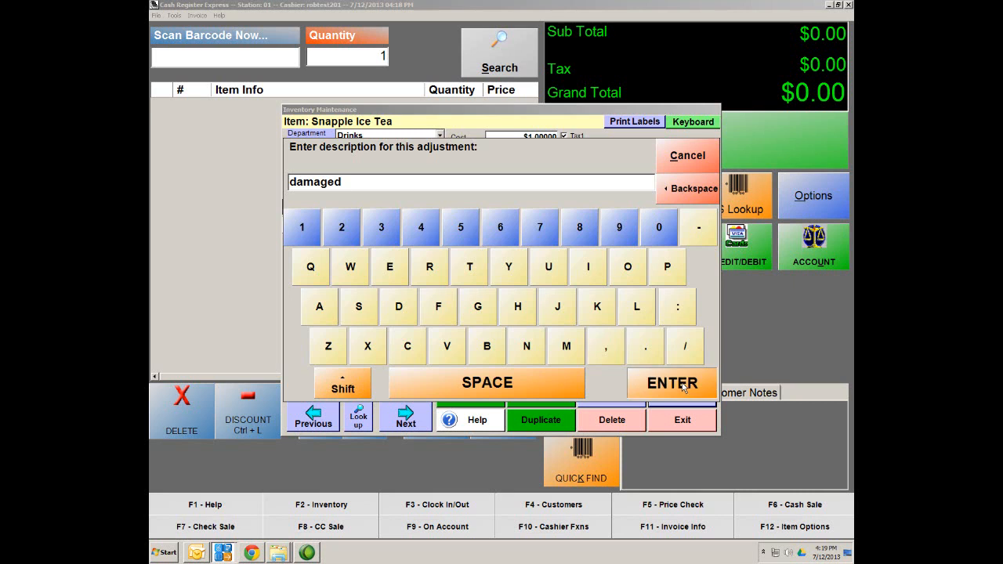
pyautogui.write('-')
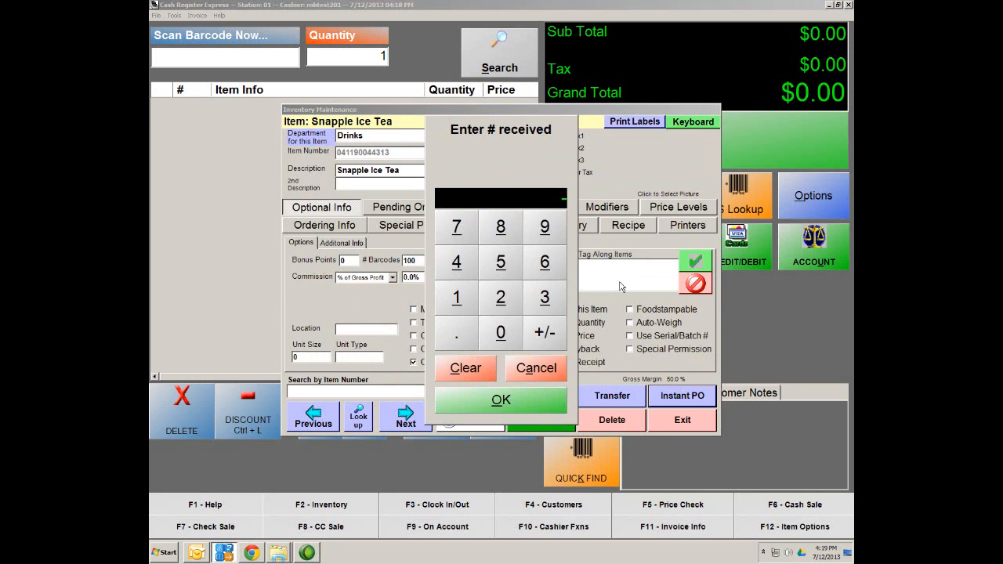
pyautogui.write('50')
pyautogui.click(508, 401)
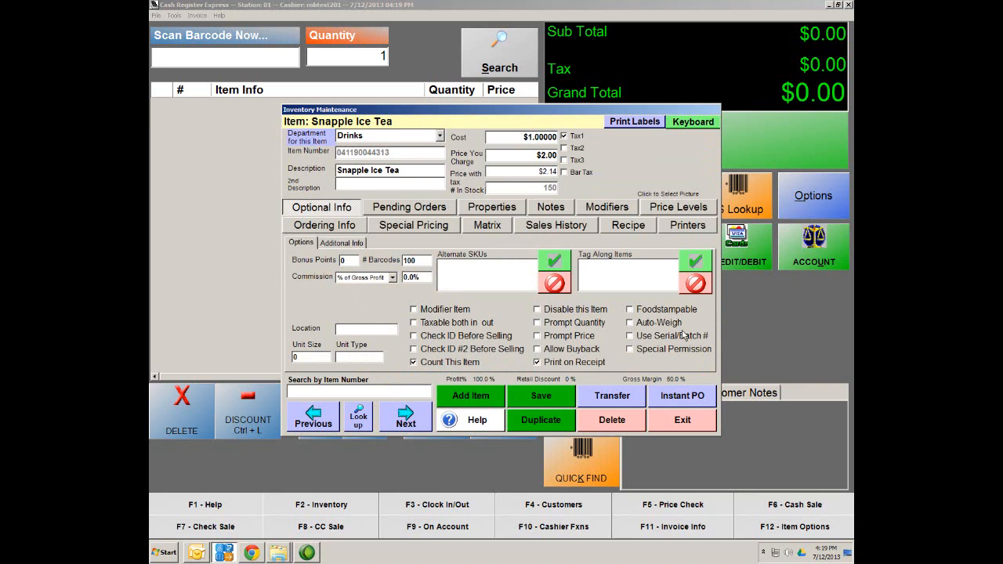
# Step: Receive 50 units back as Received Inventory, restoring stock to 200, and save the item
pyautogui.click(689, 397)
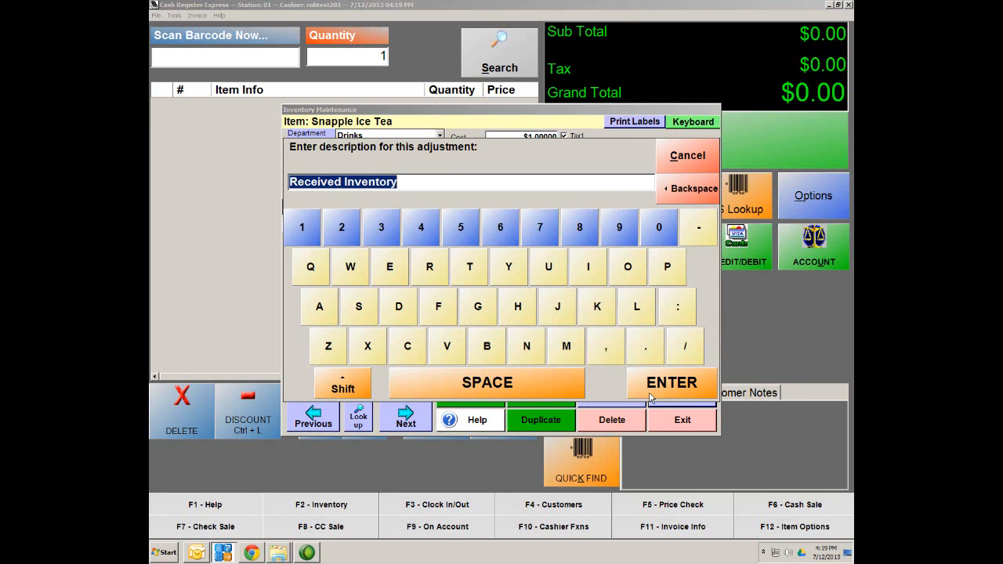
pyautogui.click(672, 388)
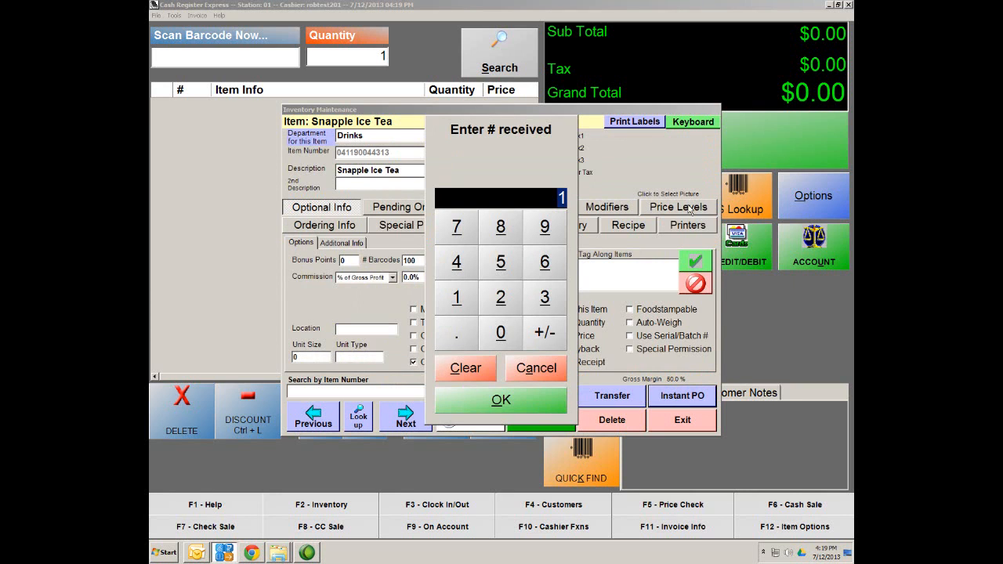
pyautogui.write('50')
pyautogui.click(501, 401)
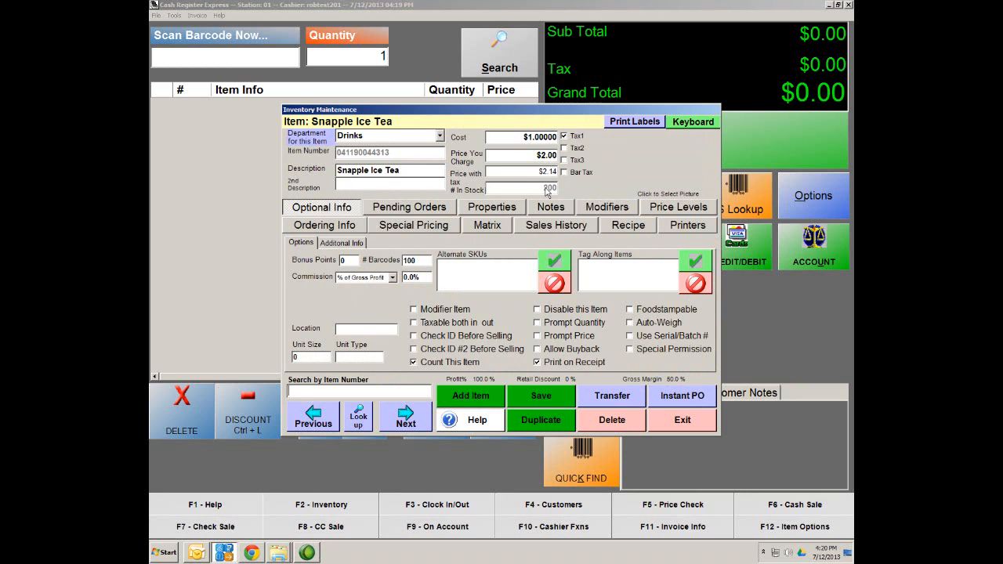
pyautogui.click(545, 396)
# Step: Close the Snapple Ice Tea record and go to Vendor Maintenance under Administrative
pyautogui.click(674, 425)
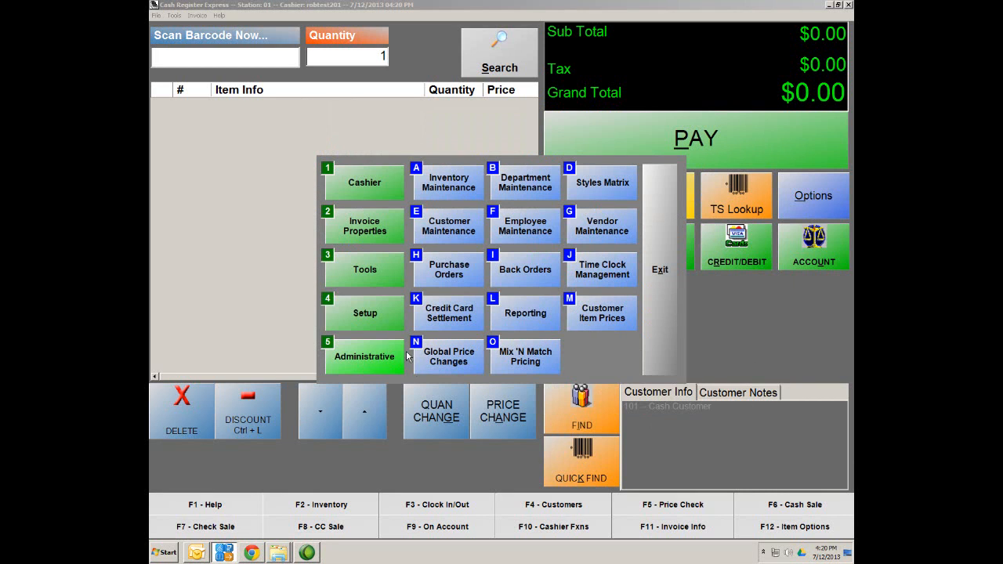
pyautogui.click(367, 360)
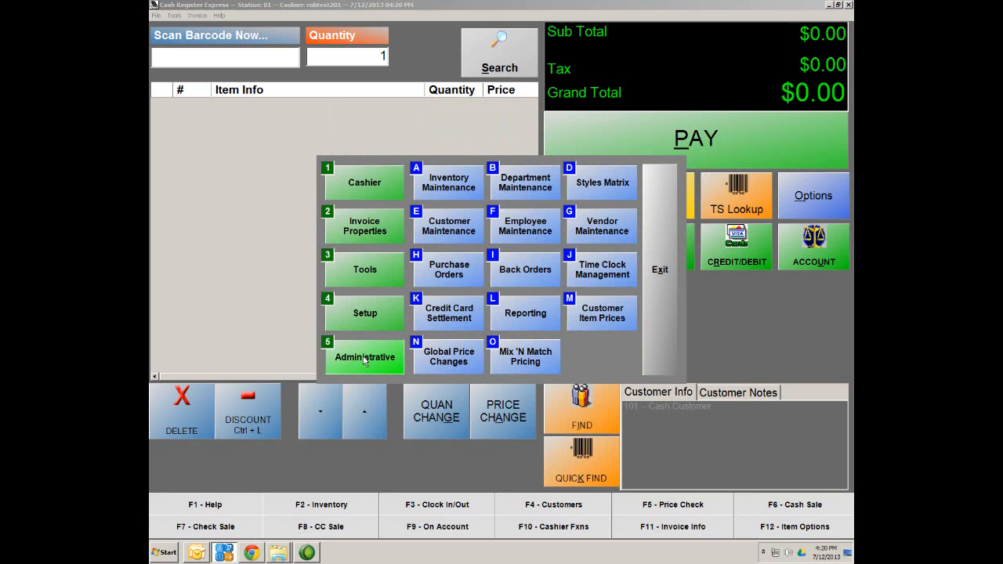
pyautogui.click(600, 229)
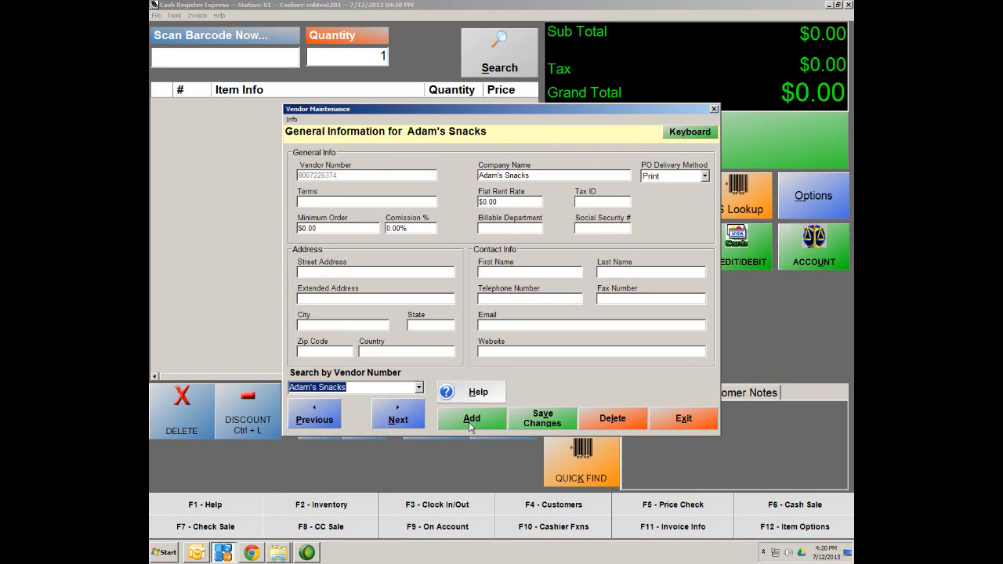
# Step: Add vendor TSHIRTS KINGS with its vendor number and Print PO delivery, saving without adding another
pyautogui.click(471, 421)
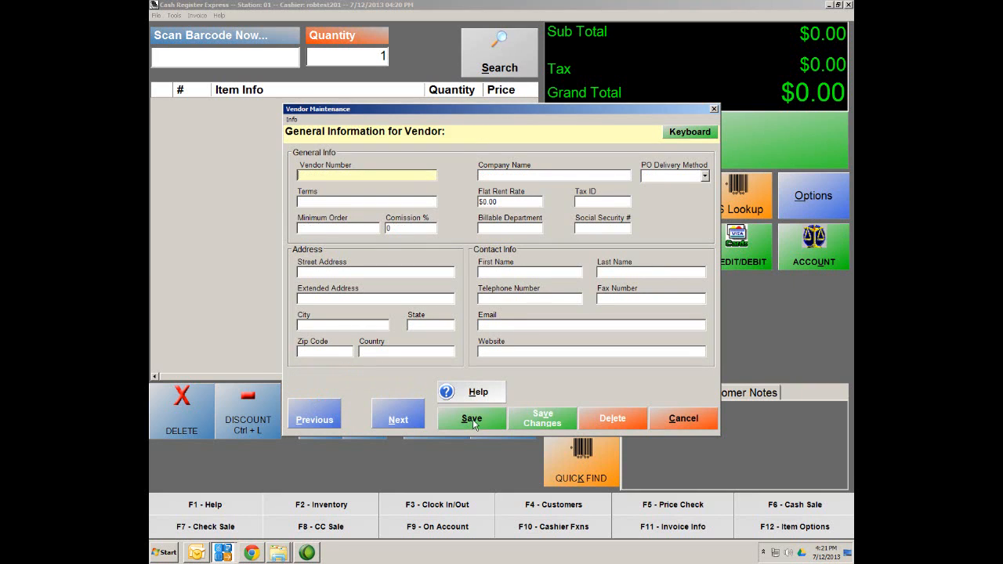
pyautogui.write('123456789')
pyautogui.click(481, 175)
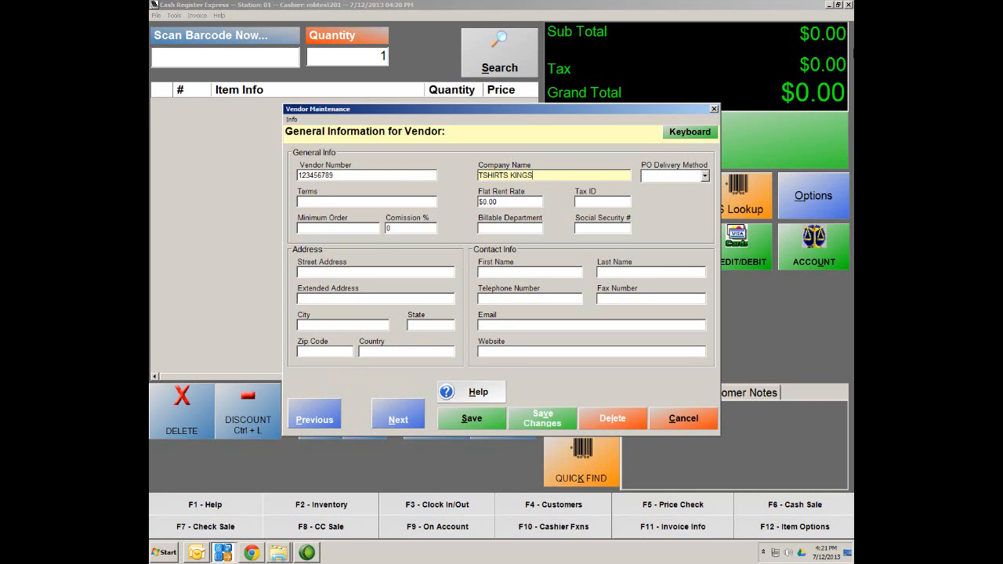
pyautogui.click(705, 177)
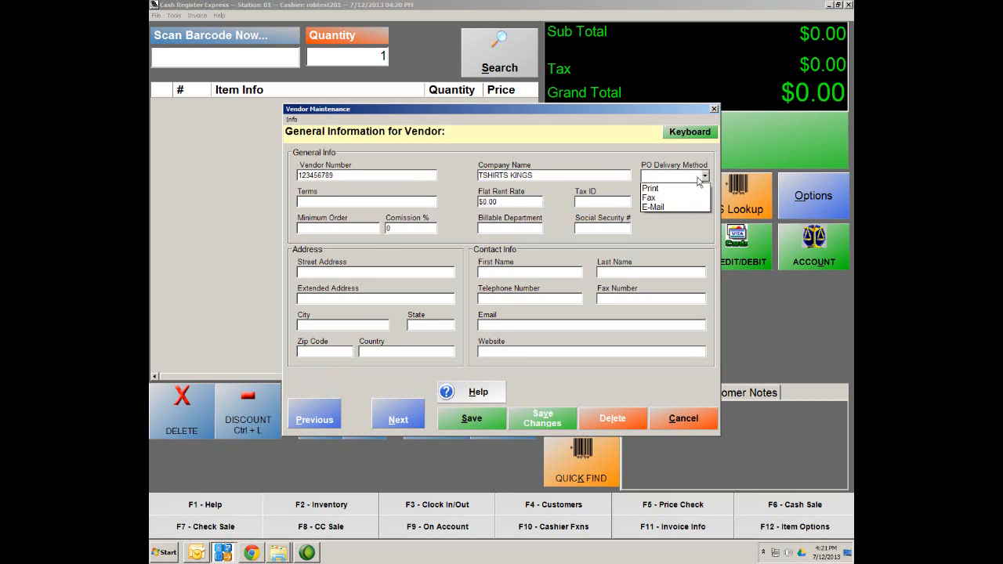
pyautogui.click(659, 190)
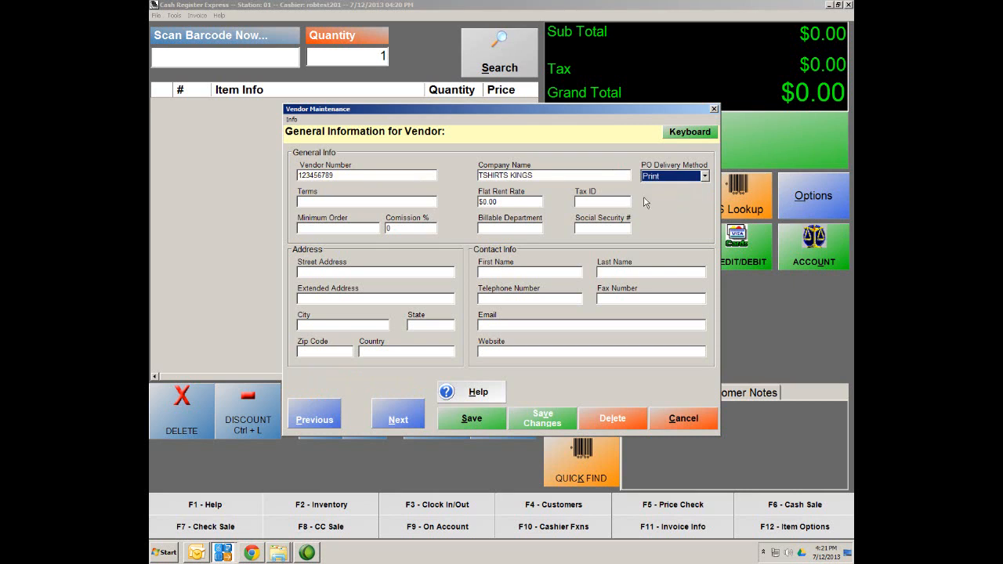
pyautogui.click(462, 425)
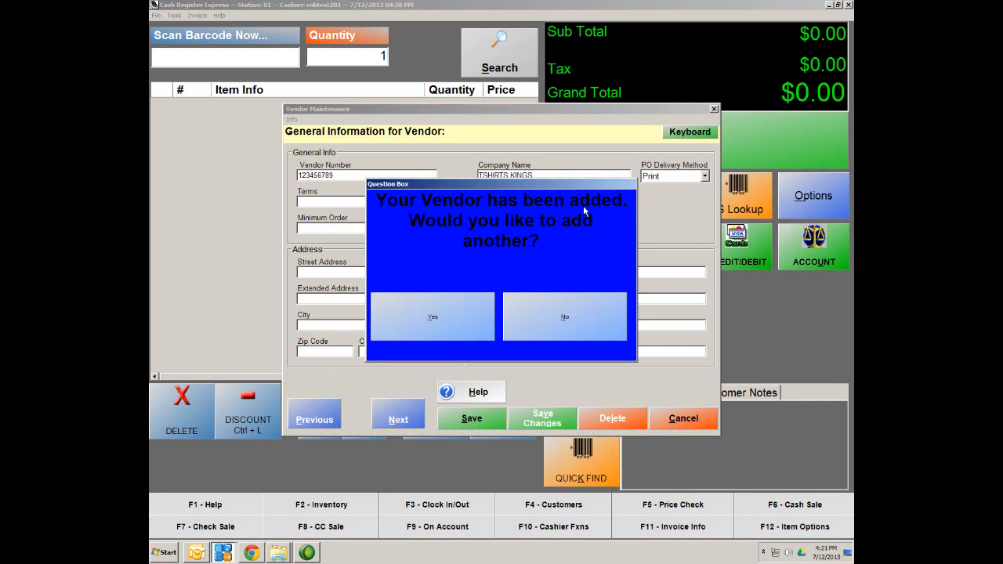
pyautogui.click(533, 318)
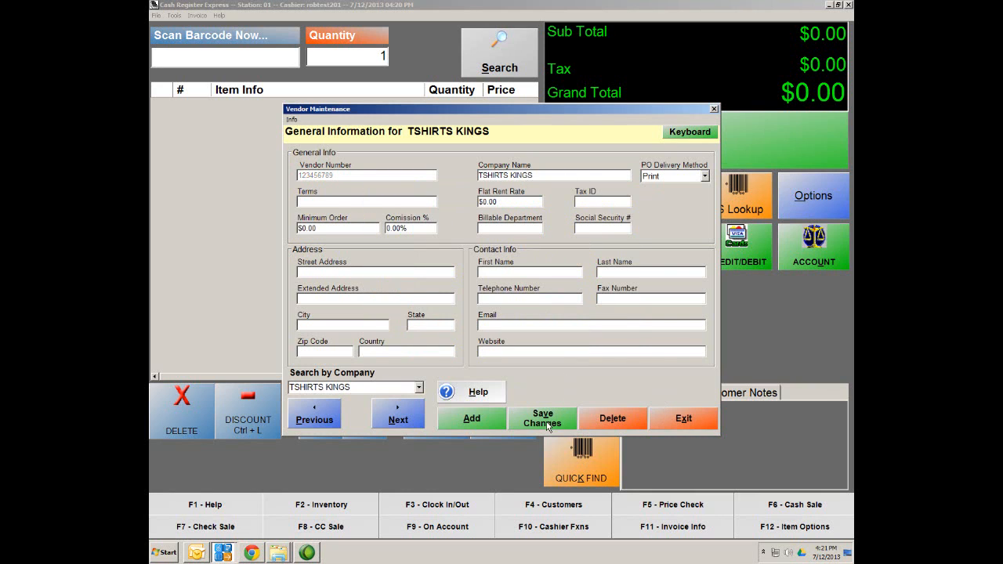
pyautogui.click(692, 425)
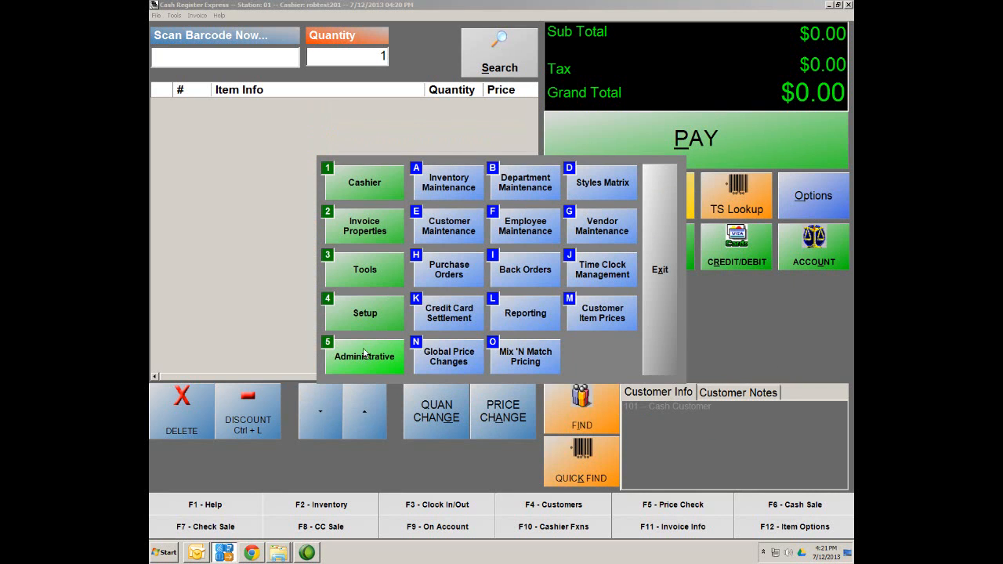
# Step: In Styles Matrix, set the Custom Tee style's vendor to TSHIRTS KINGS and save
pyautogui.click(602, 190)
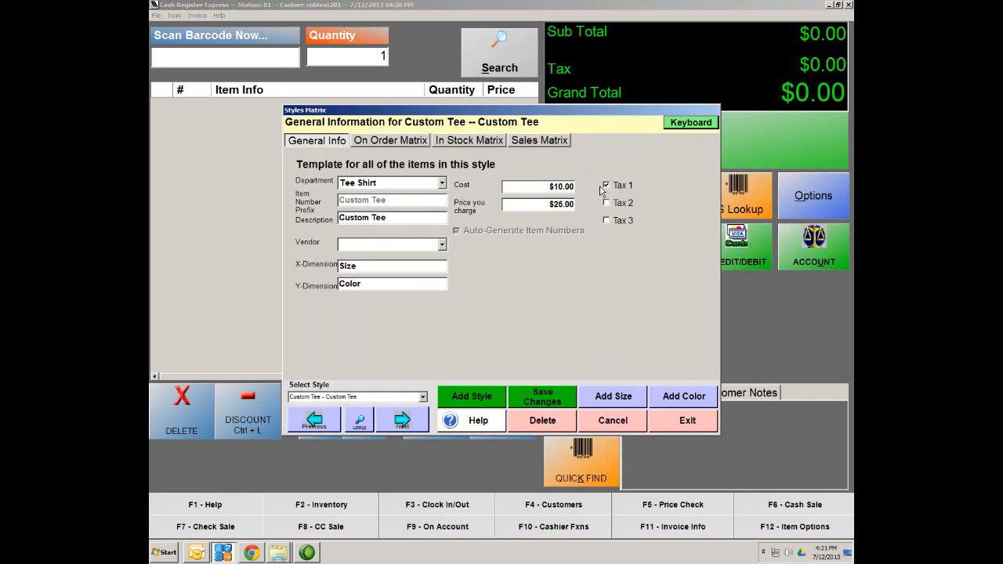
pyautogui.click(442, 245)
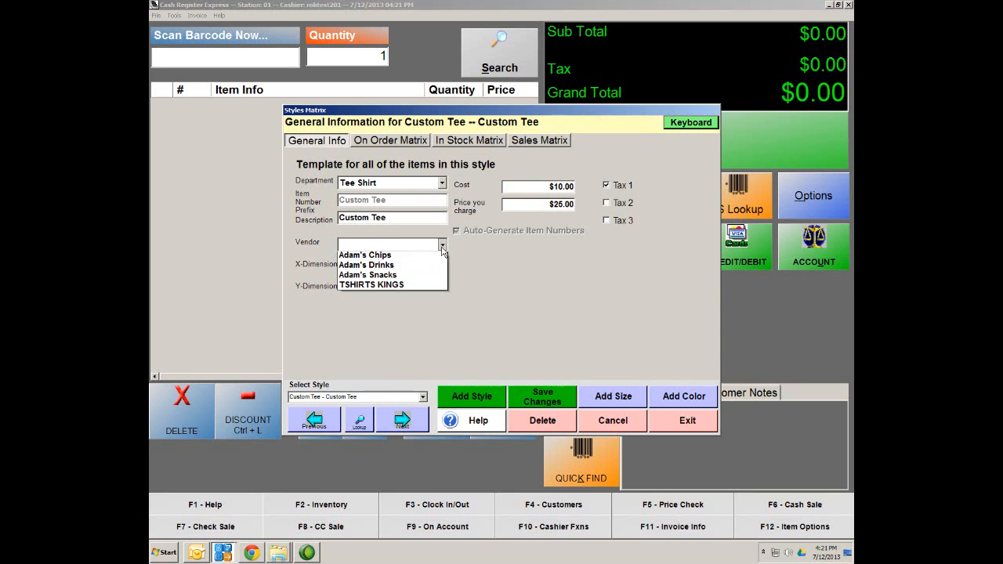
pyautogui.click(373, 287)
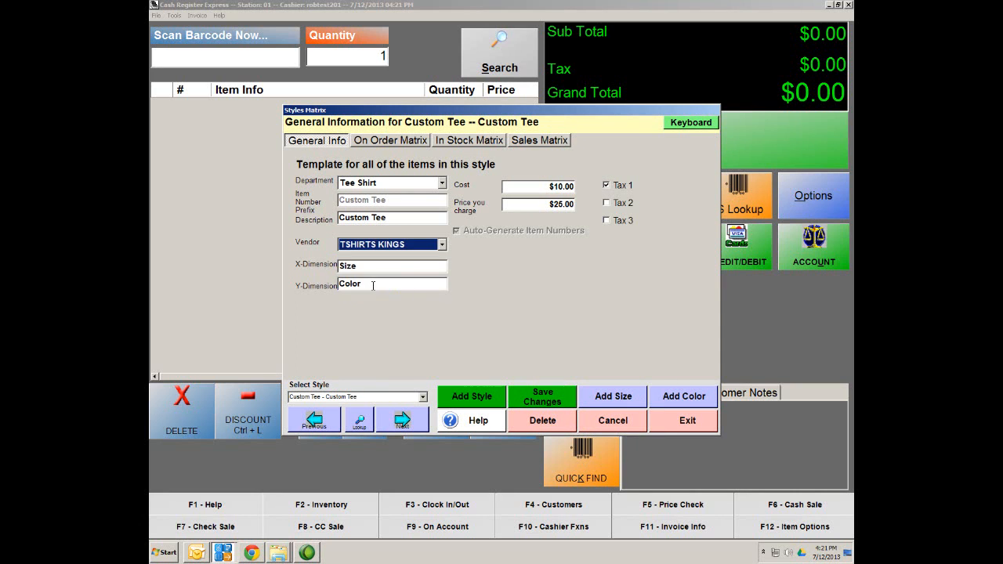
pyautogui.click(543, 402)
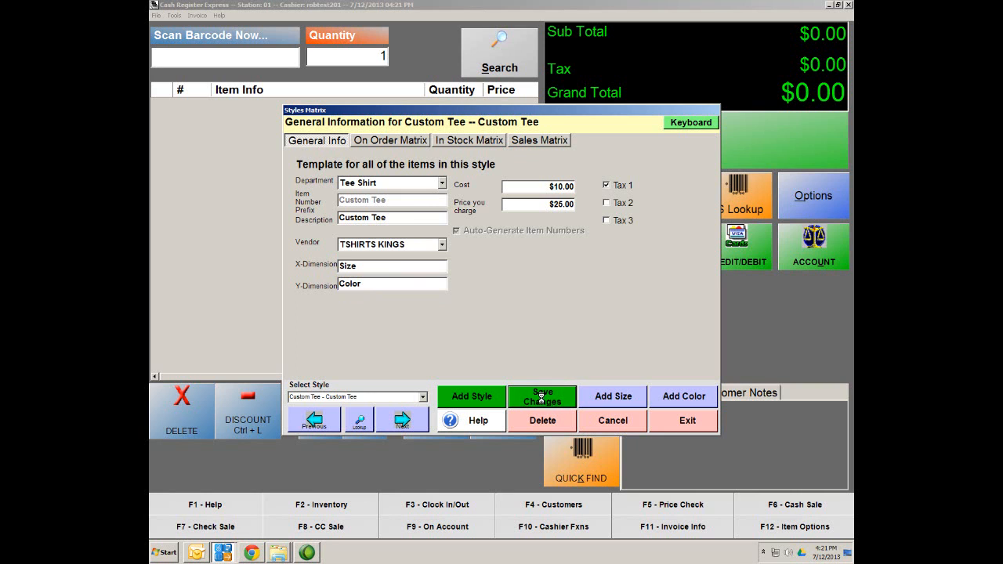
pyautogui.click(706, 429)
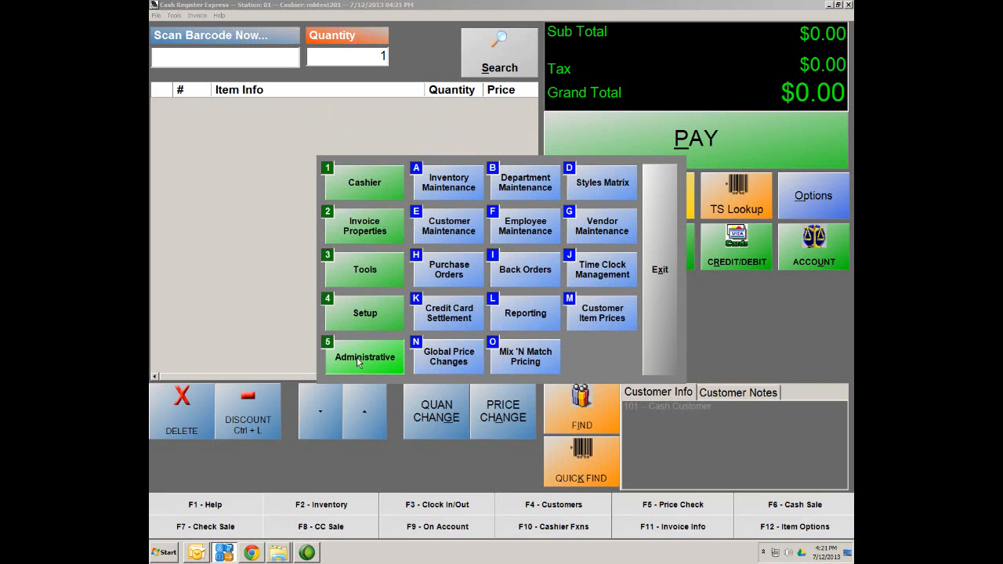
# Step: Look up Tee Shirt department items with no vendor filter and open Custom Tee LG Blue
pyautogui.click(446, 189)
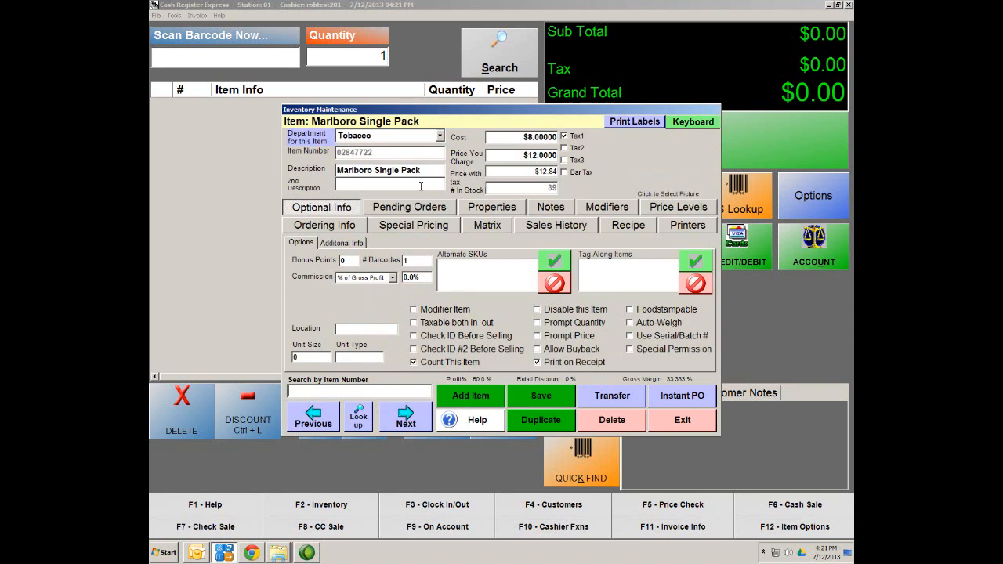
pyautogui.click(359, 424)
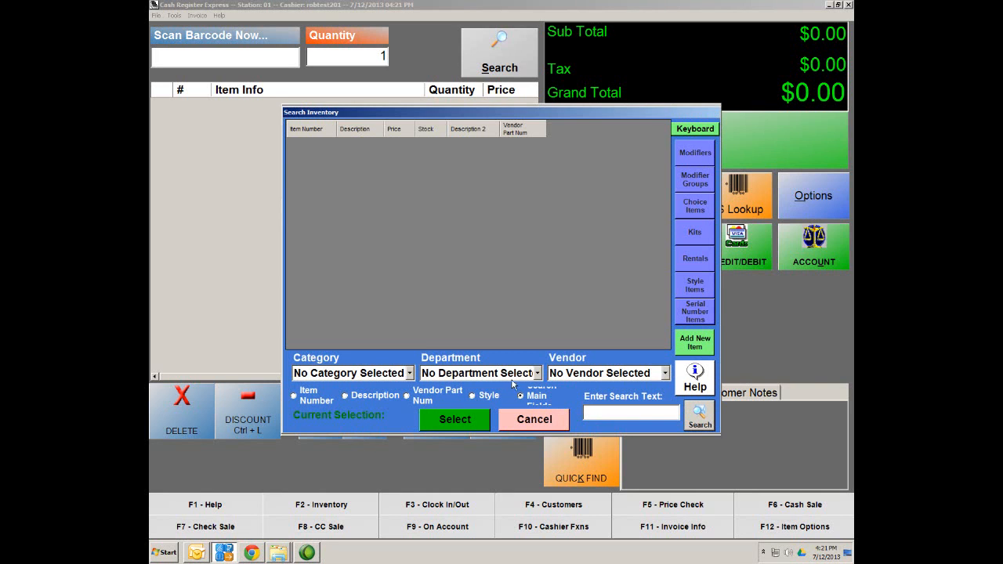
pyautogui.click(665, 375)
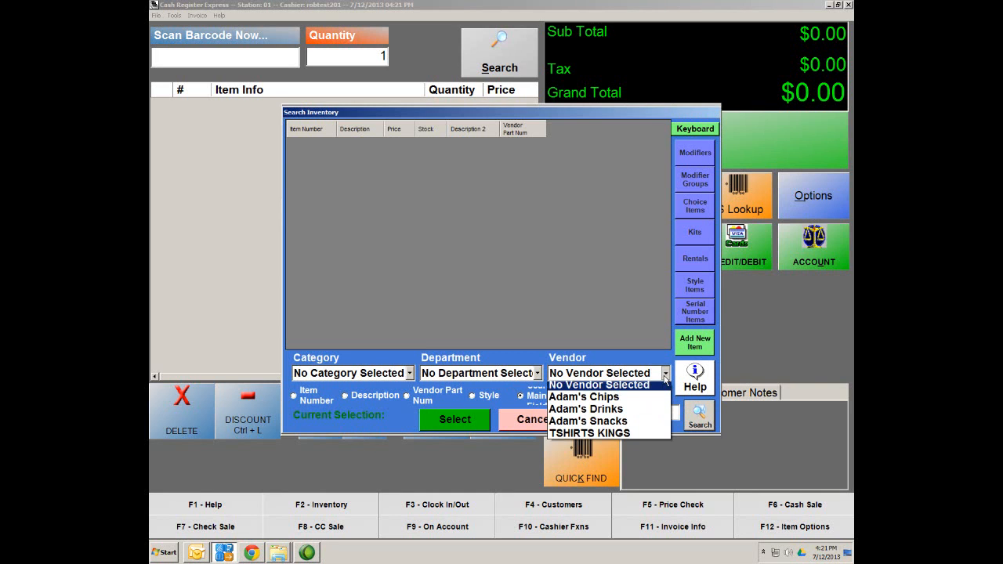
pyautogui.click(582, 437)
pyautogui.click(522, 377)
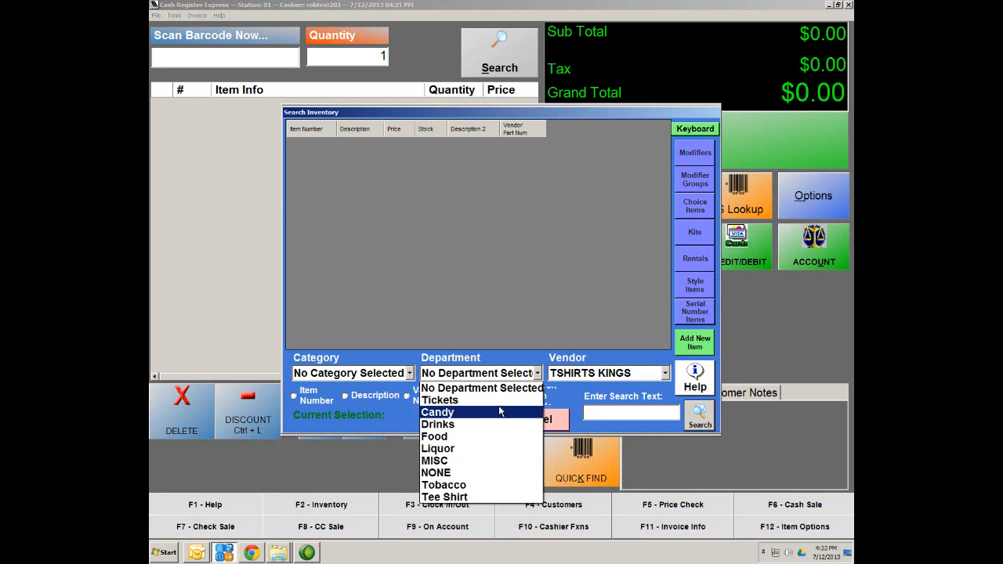
pyautogui.click(462, 498)
pyautogui.click(666, 374)
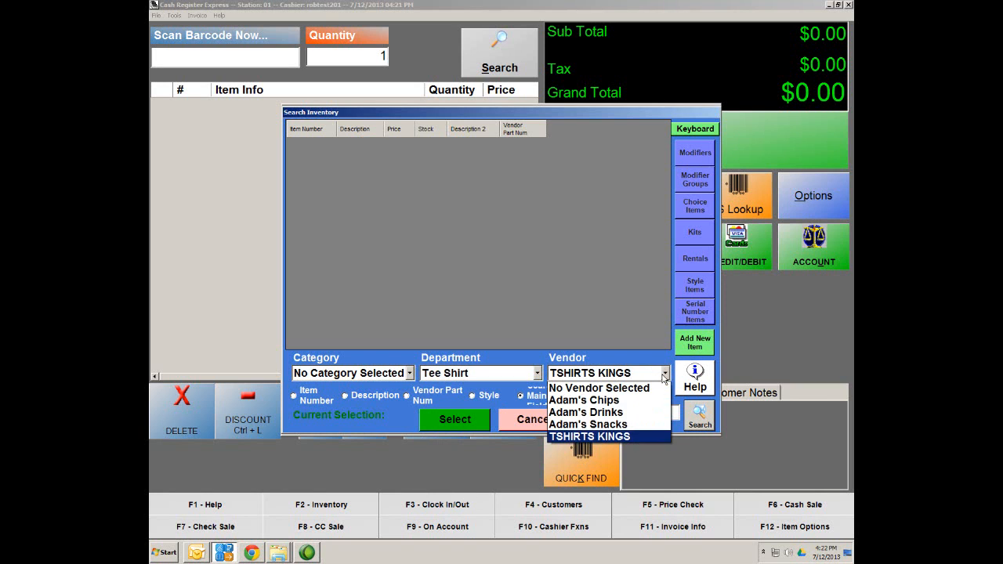
pyautogui.click(606, 392)
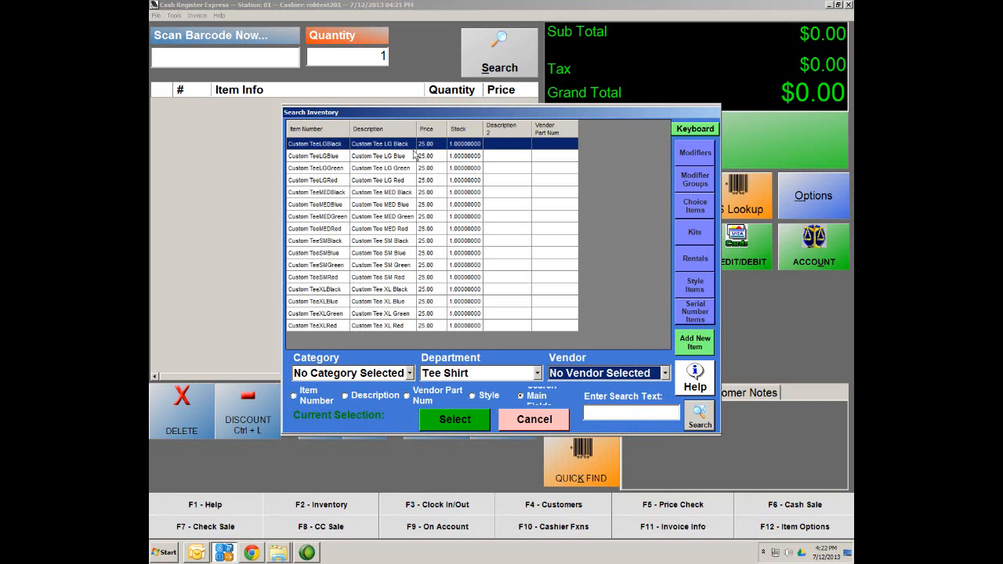
pyautogui.doubleClick(364, 159)
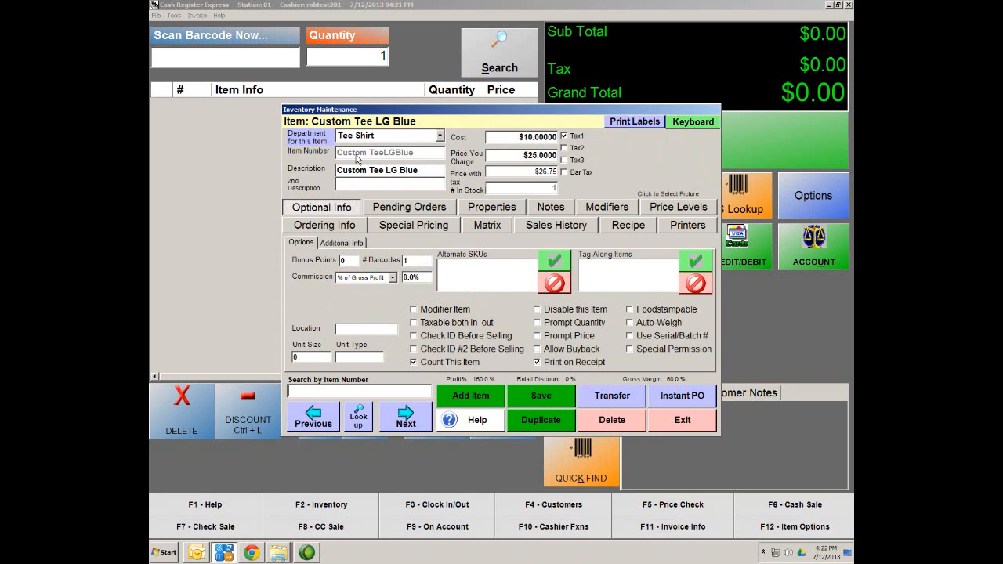
# Step: Add TSHIRTS KINGS pricing at $10.00, part number 1, to Custom Tee LG Blue, then advance to the next item
pyautogui.click(314, 225)
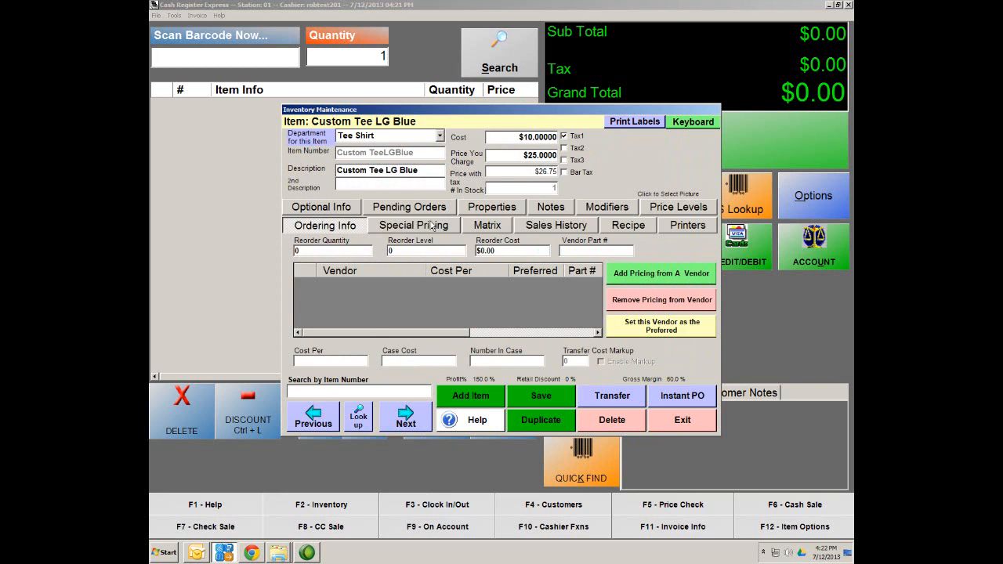
pyautogui.click(551, 401)
pyautogui.click(657, 275)
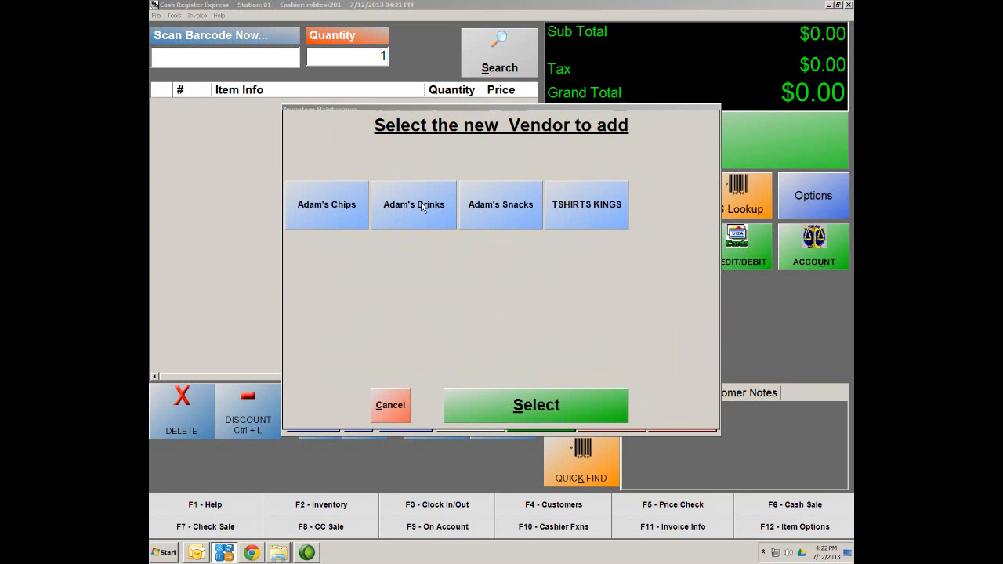
pyautogui.click(604, 224)
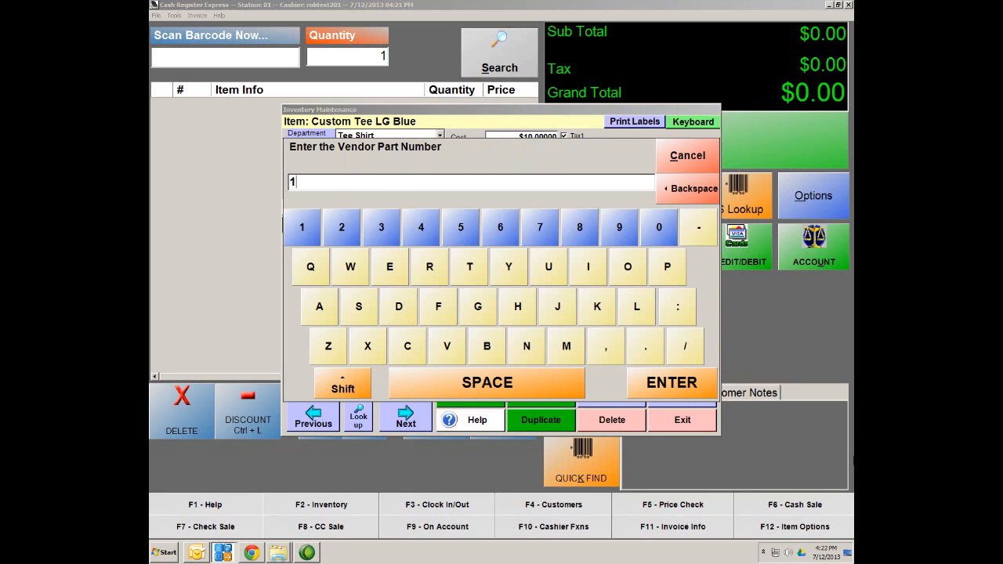
pyautogui.click(680, 390)
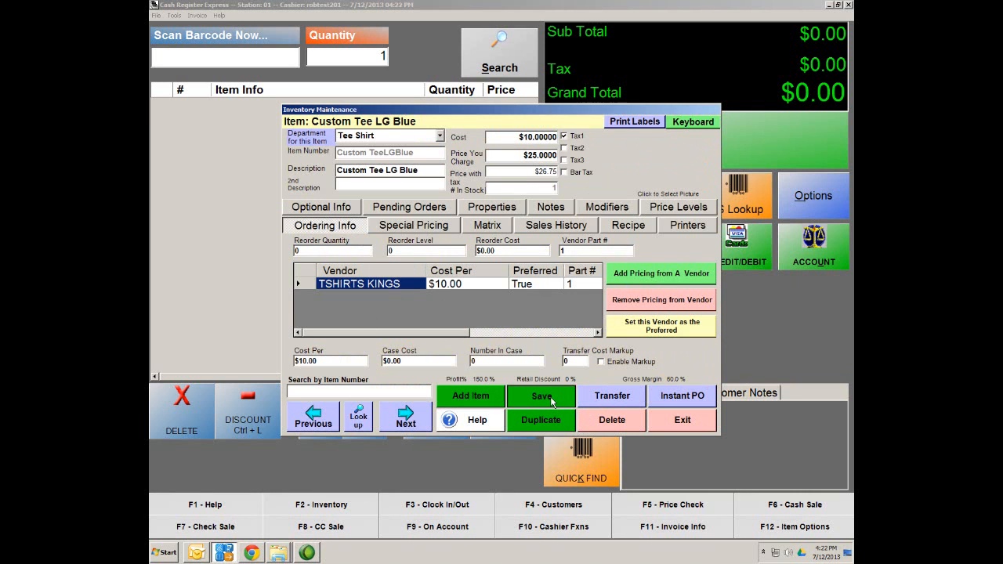
pyautogui.click(405, 415)
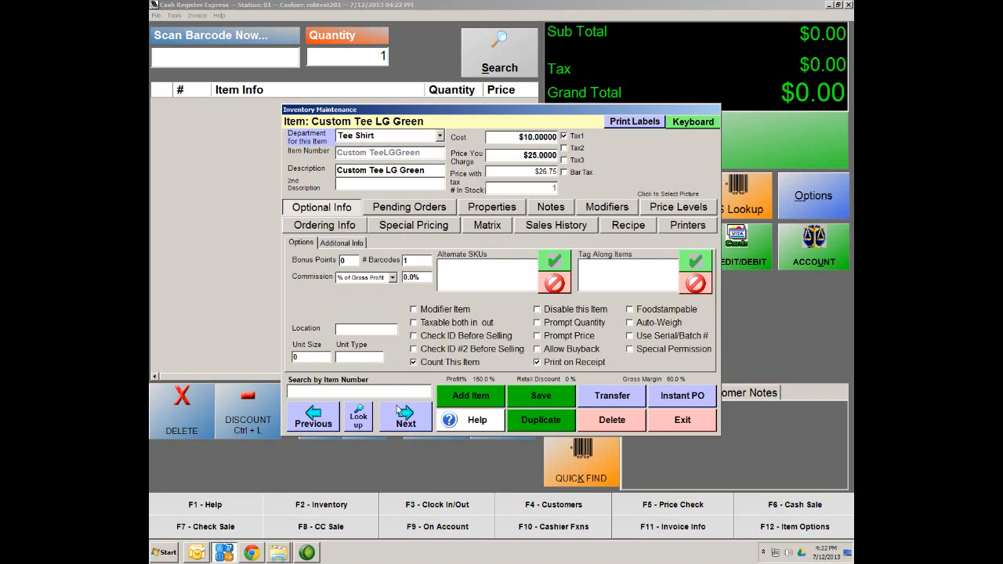
# Step: Add TSHIRTS KINGS as Custom Tee LG Green's vendor with part number 2
pyautogui.click(332, 226)
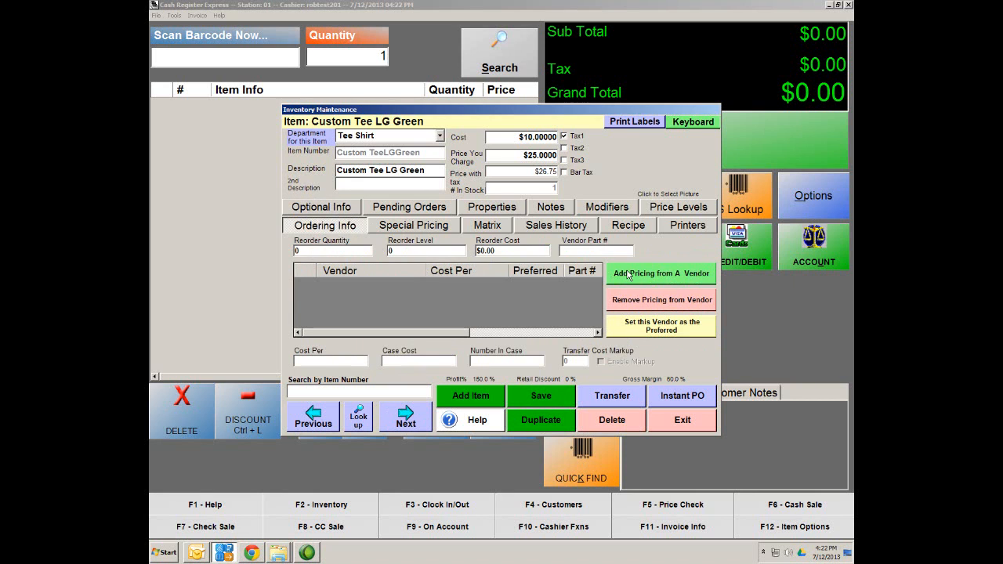
pyautogui.click(644, 272)
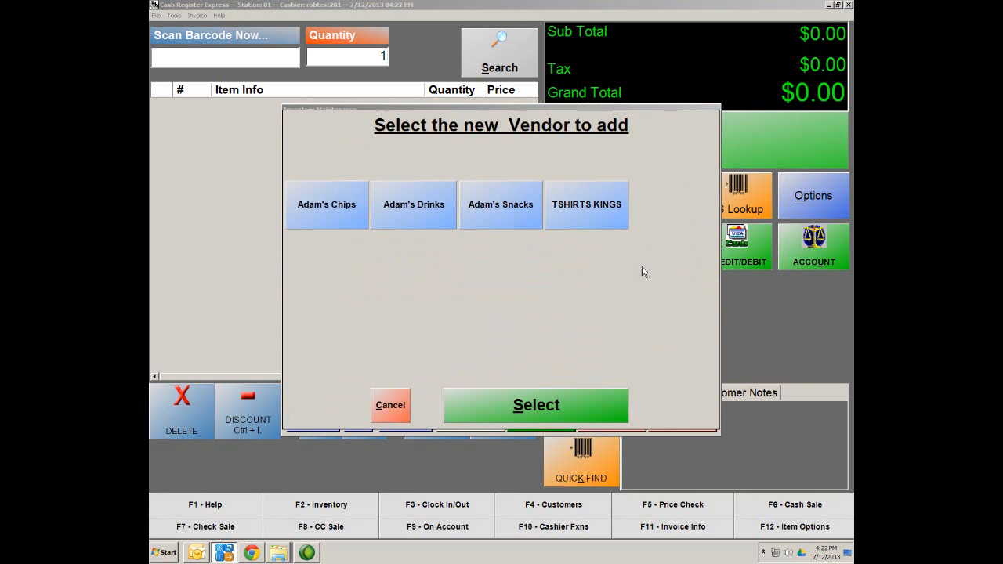
pyautogui.click(593, 221)
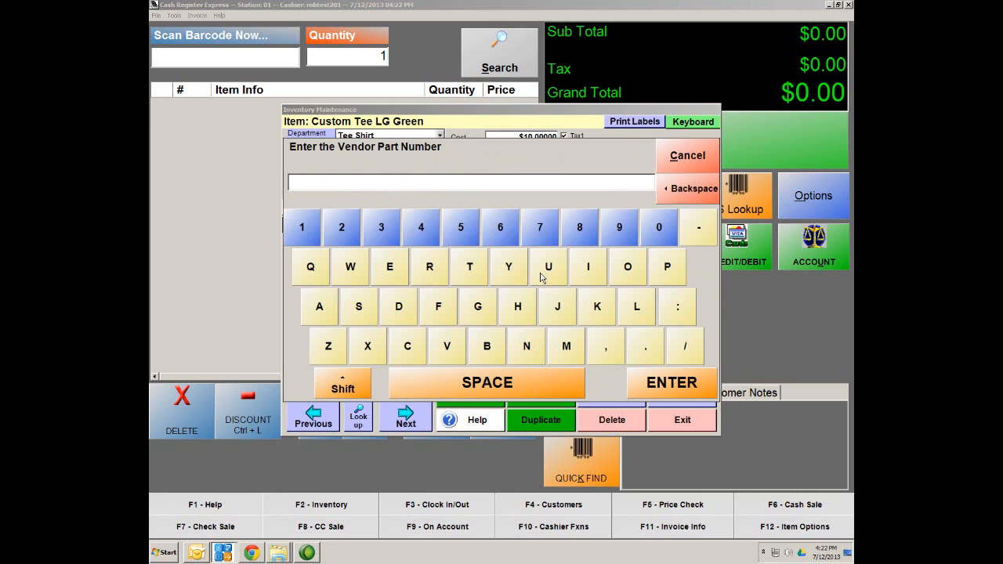
pyautogui.write('2')
pyautogui.click(674, 375)
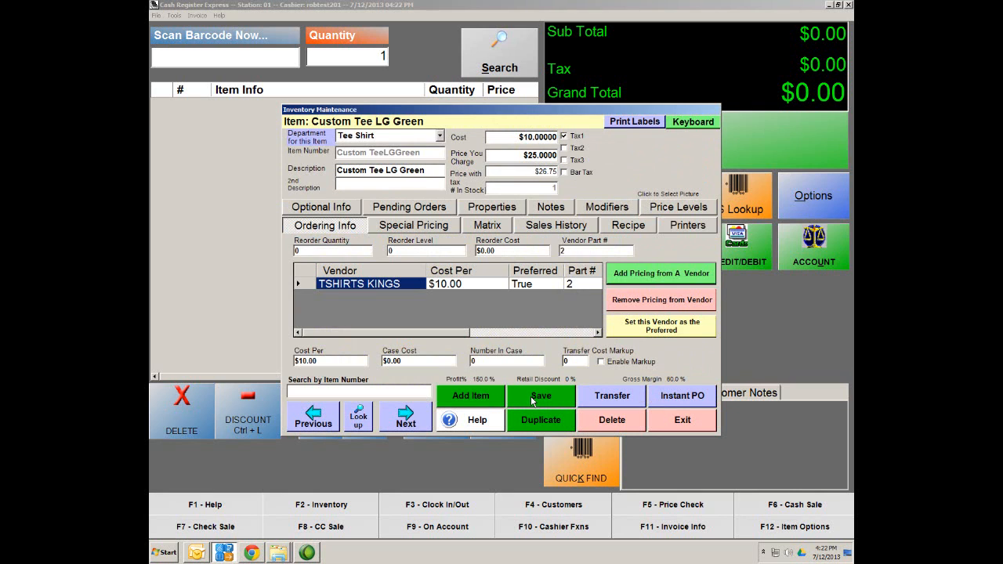
# Step: Recheck Custom Tee LG Blue's ordering info, then return to LG Green and save it
pyautogui.click(318, 420)
pyautogui.click(354, 223)
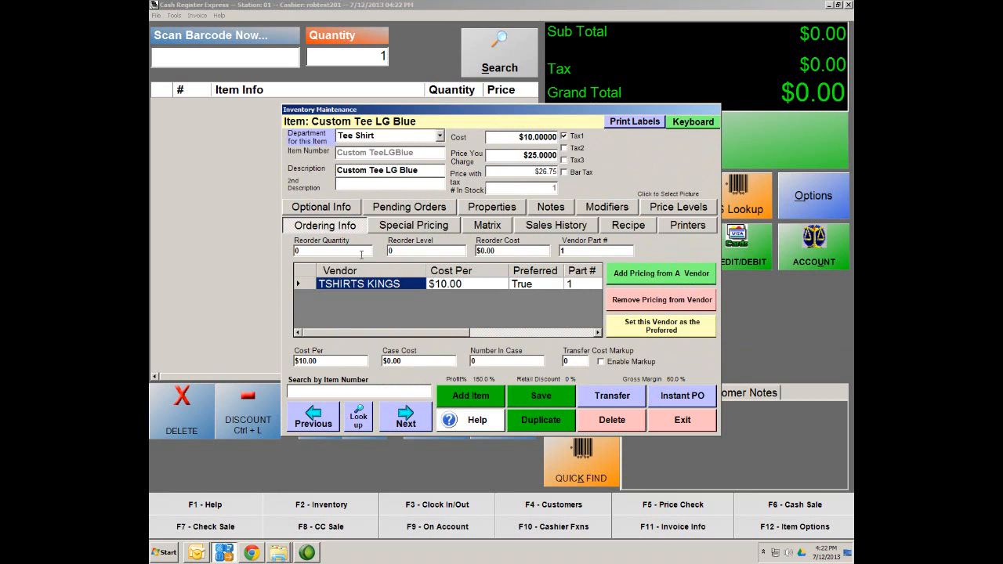
pyautogui.click(409, 419)
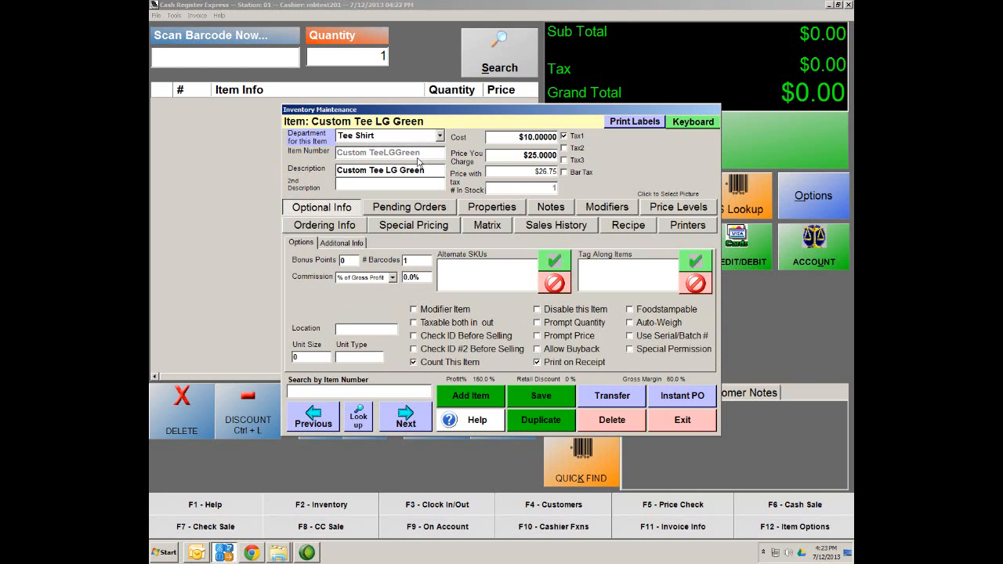
pyautogui.click(536, 401)
# Step: Close Inventory Maintenance and start a new Standard Purchase Order from Administrative > Purchase Orders
pyautogui.click(684, 420)
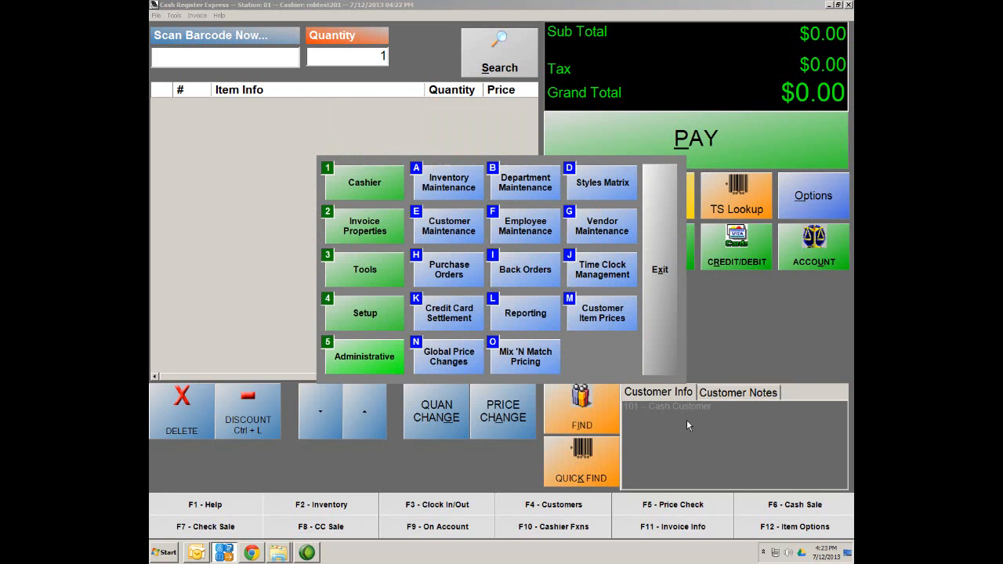
pyautogui.click(363, 364)
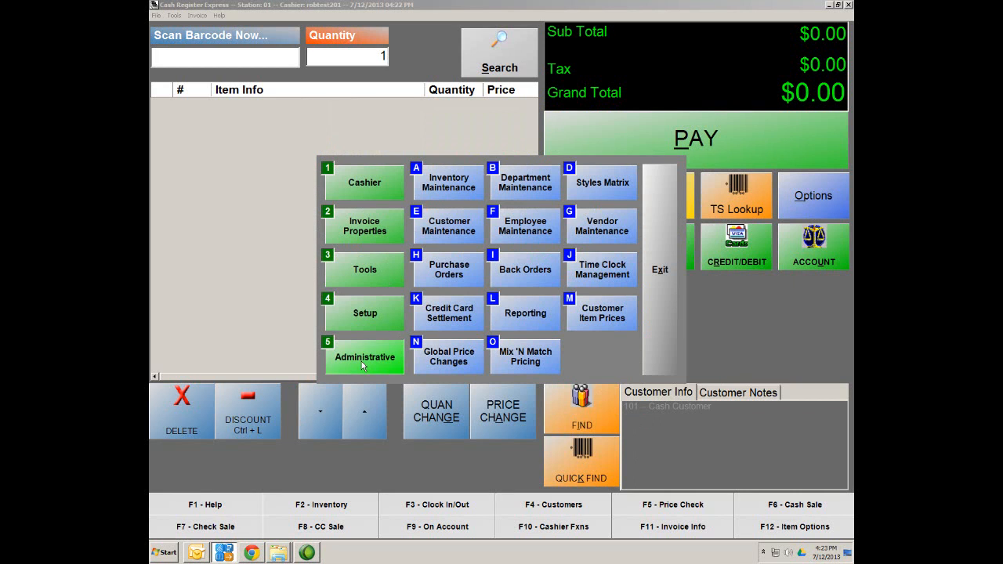
pyautogui.click(439, 273)
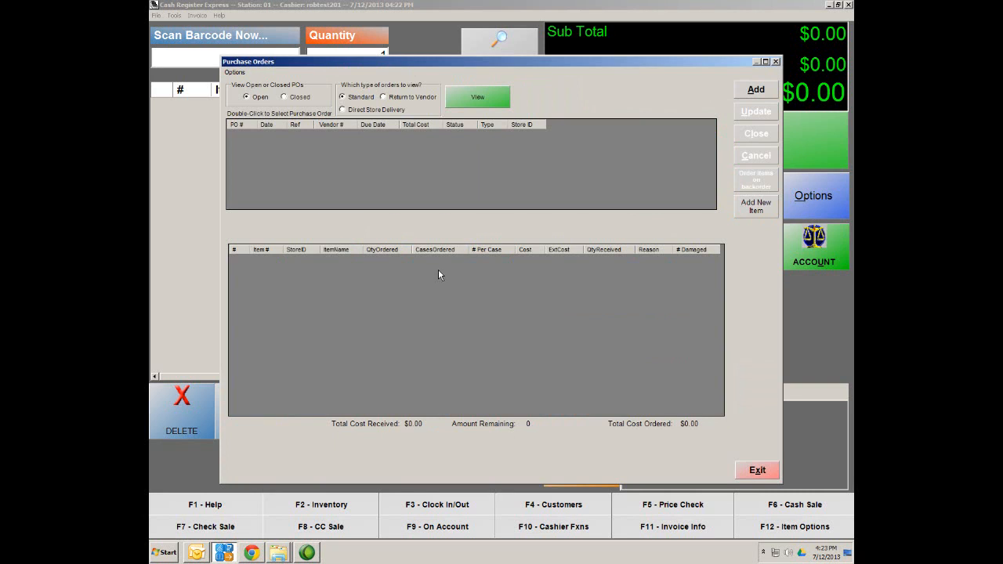
pyautogui.click(760, 92)
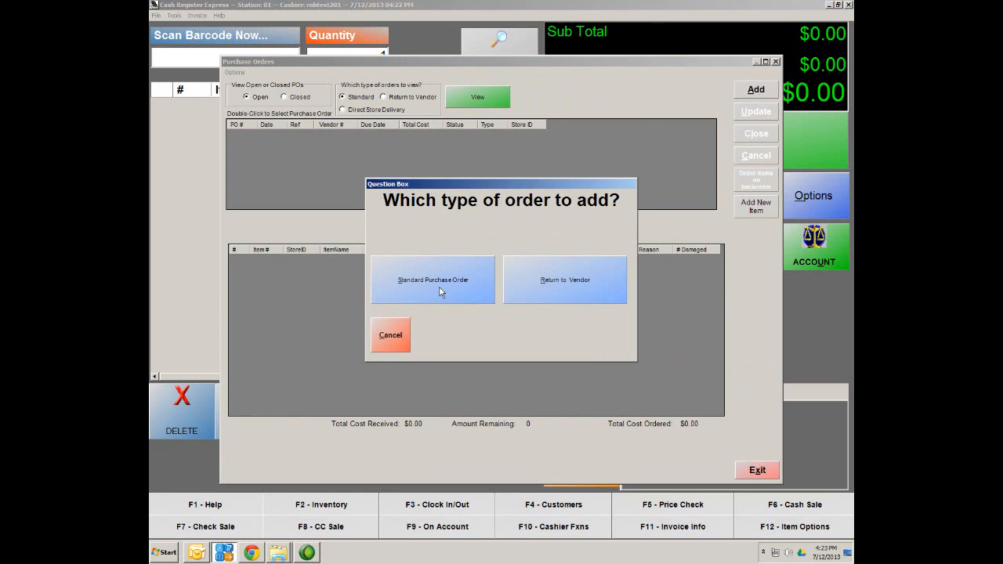
pyautogui.click(424, 292)
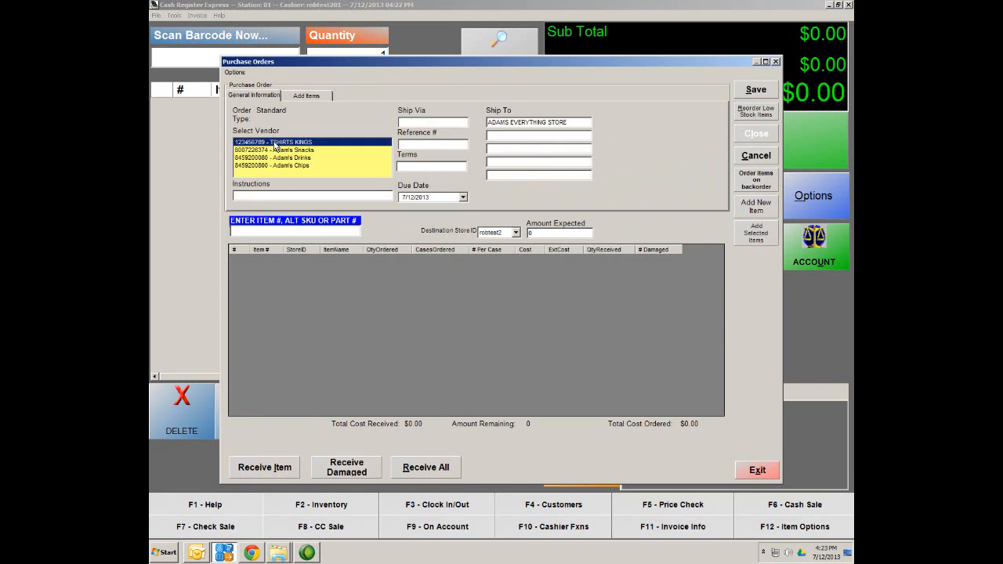
# Step: Set the PO vendor to TSHIRTS KINGS and add Custom Tee LG Blue and LG Green
pyautogui.click(276, 143)
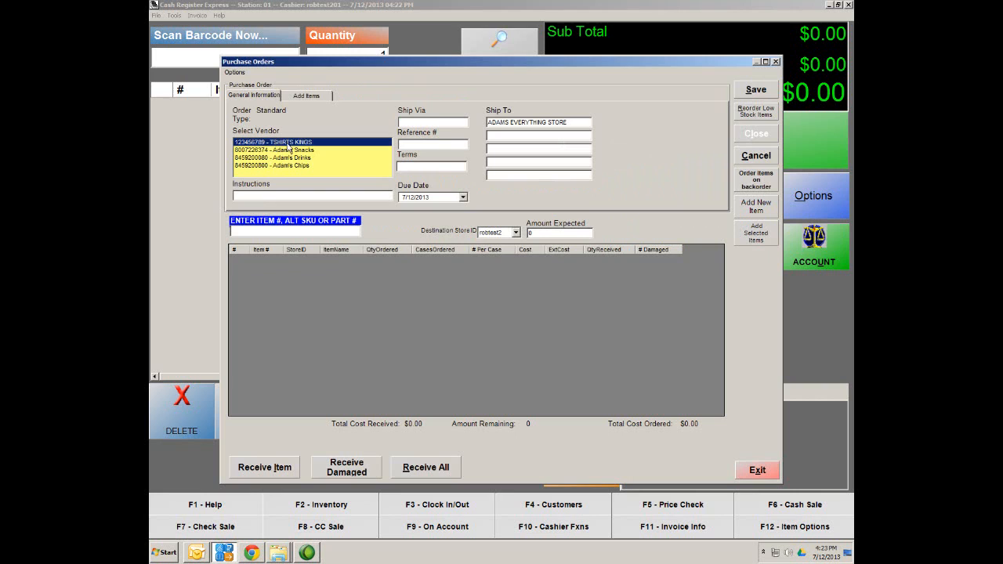
pyautogui.click(307, 97)
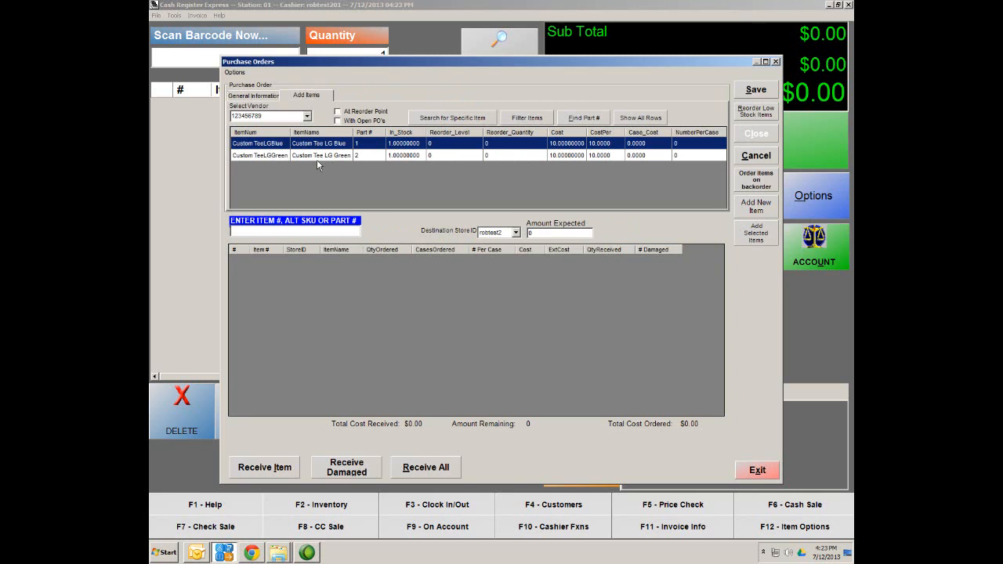
pyautogui.doubleClick(270, 145)
pyautogui.doubleClick(265, 156)
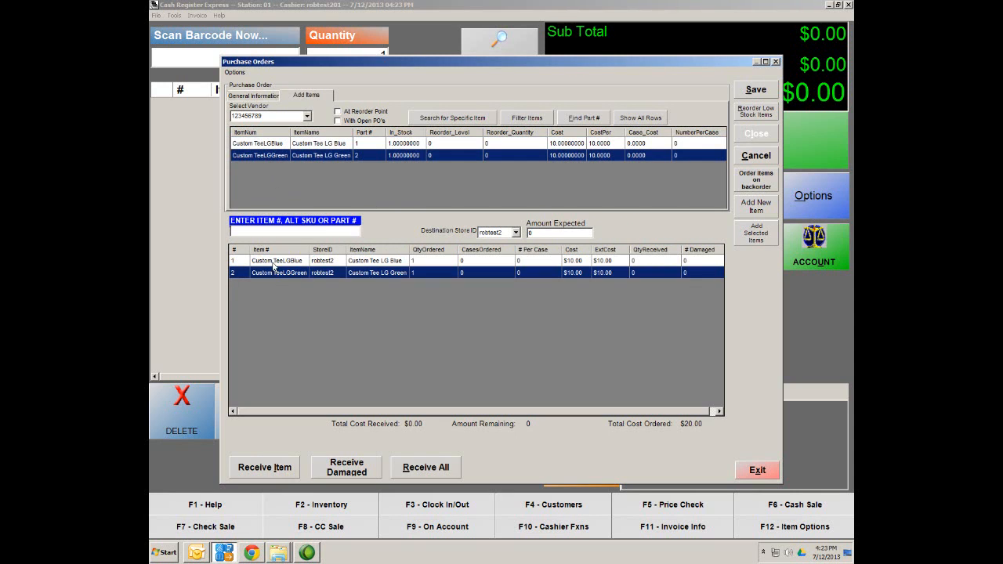
# Step: Order 100 of each tee and save the $2,000.00 purchase order
pyautogui.doubleClick(432, 261)
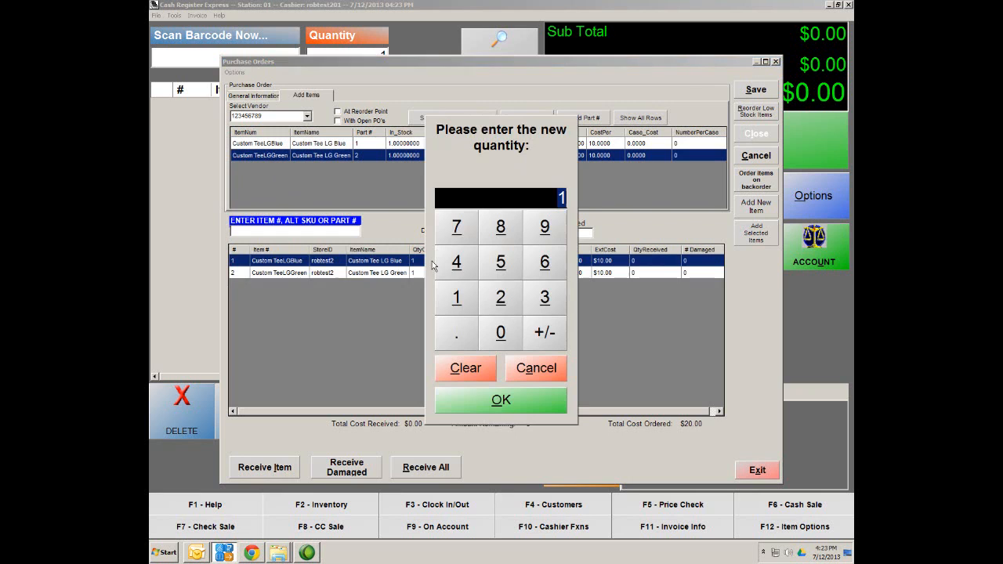
pyautogui.click(473, 314)
pyautogui.click(489, 336)
pyautogui.click(491, 337)
pyautogui.click(500, 398)
pyautogui.doubleClick(436, 273)
pyautogui.click(457, 297)
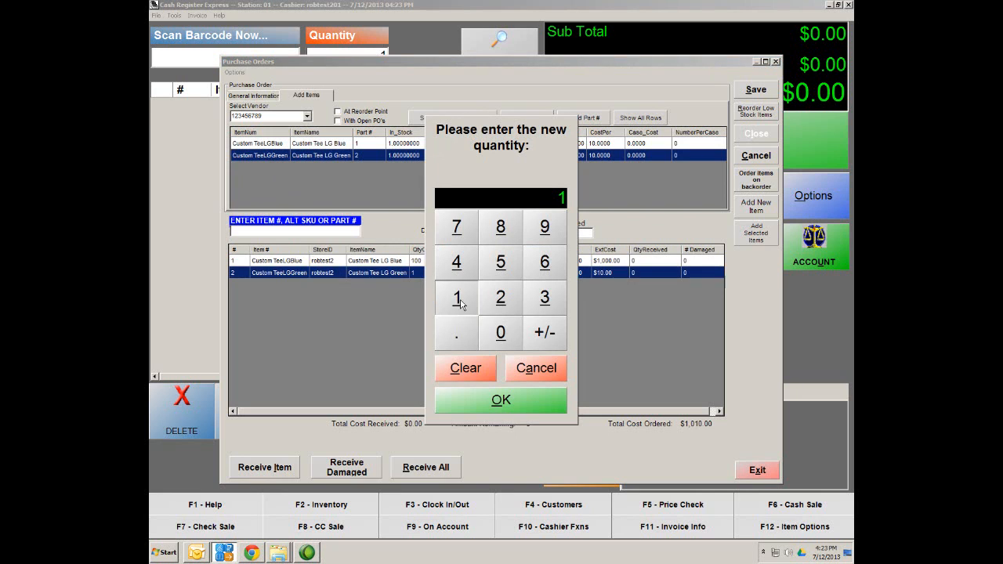
pyautogui.click(501, 332)
pyautogui.click(500, 332)
pyautogui.click(499, 404)
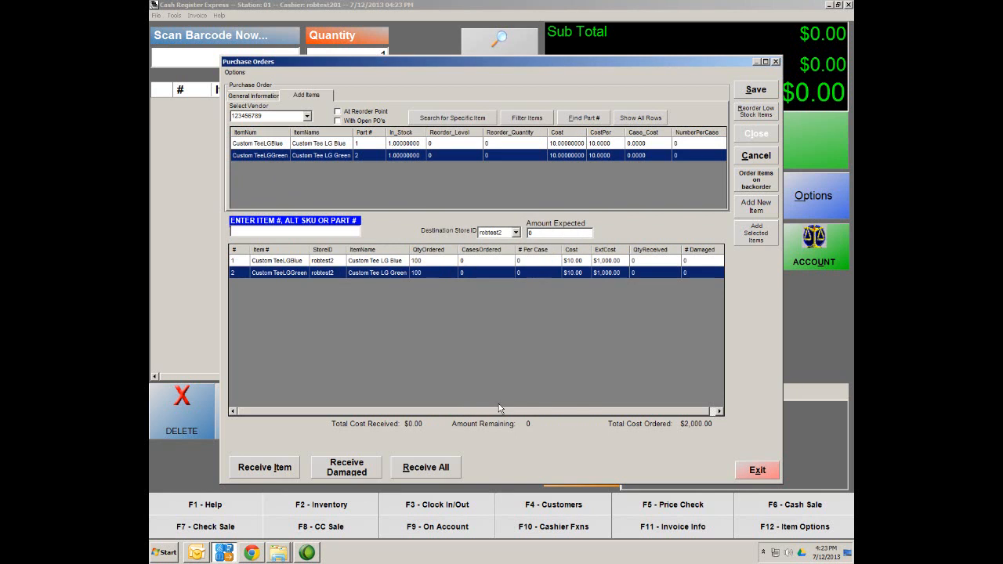
pyautogui.click(757, 91)
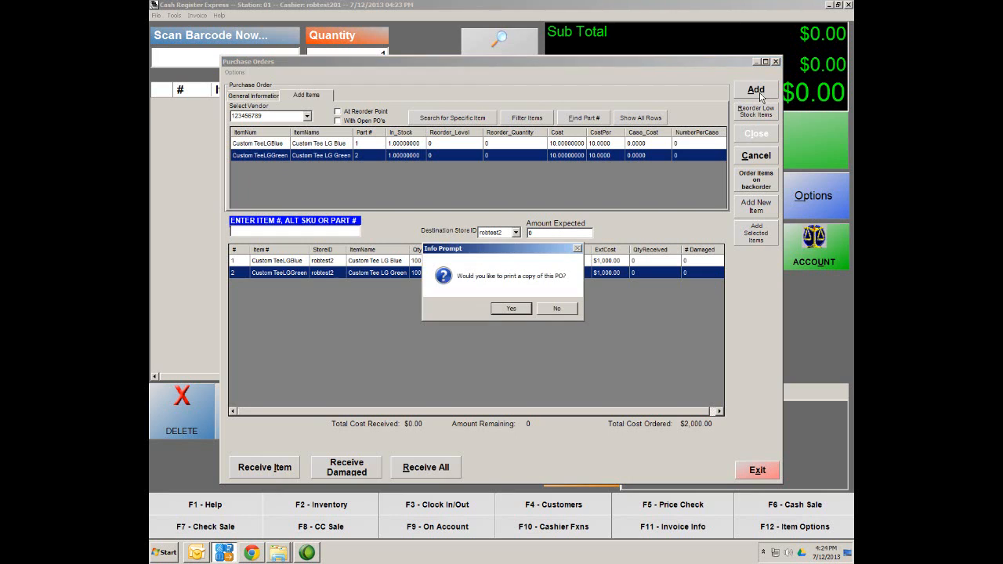
# Step: Skip printing, then receive 100 on both tee lines of PO #6 and save
pyautogui.click(552, 316)
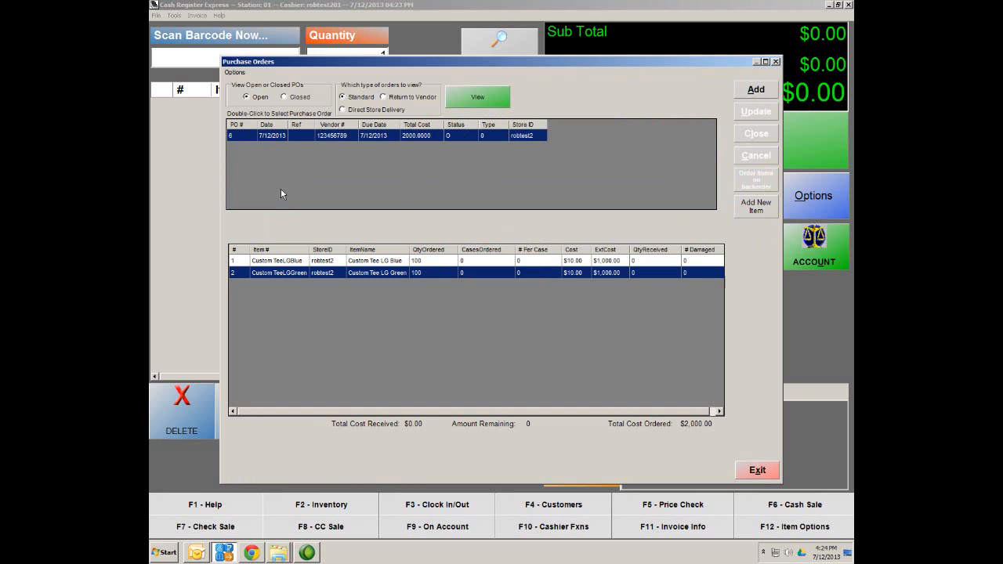
pyautogui.doubleClick(244, 138)
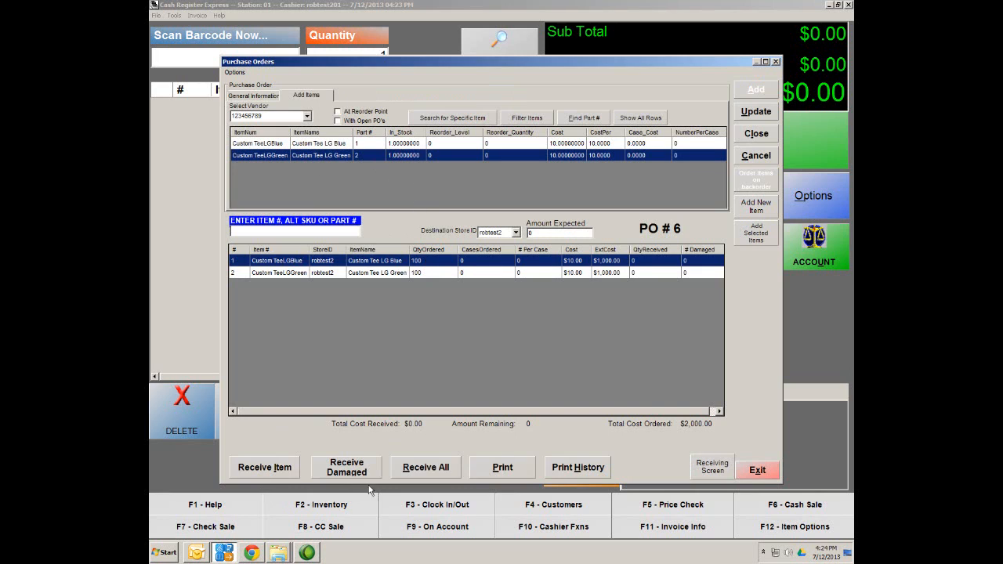
pyautogui.click(271, 469)
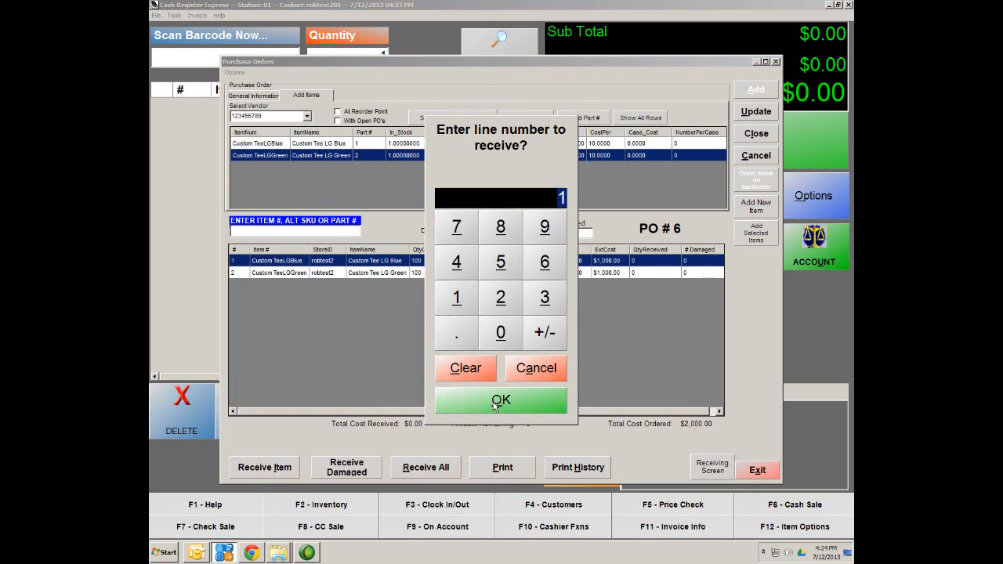
pyautogui.click(496, 402)
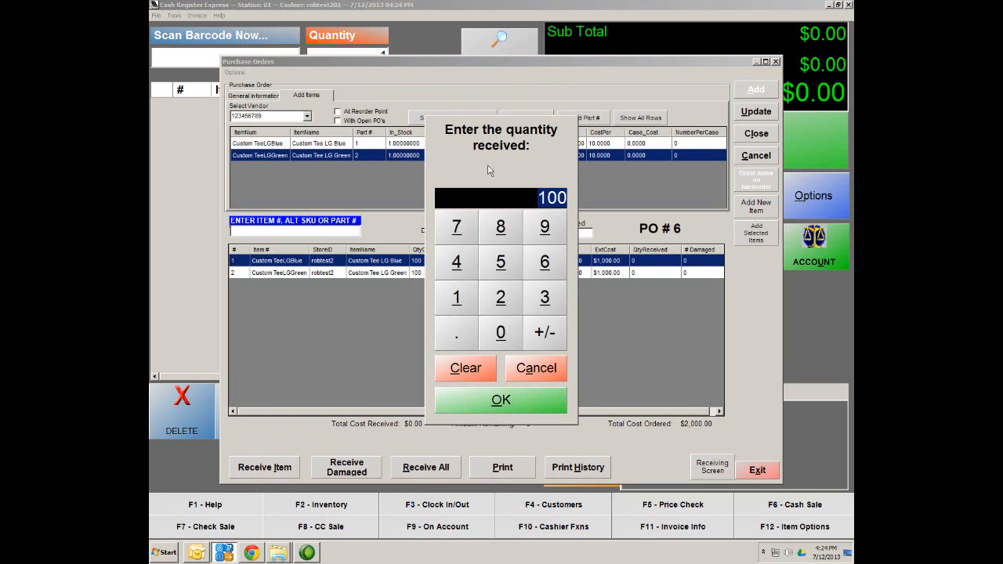
pyautogui.click(509, 409)
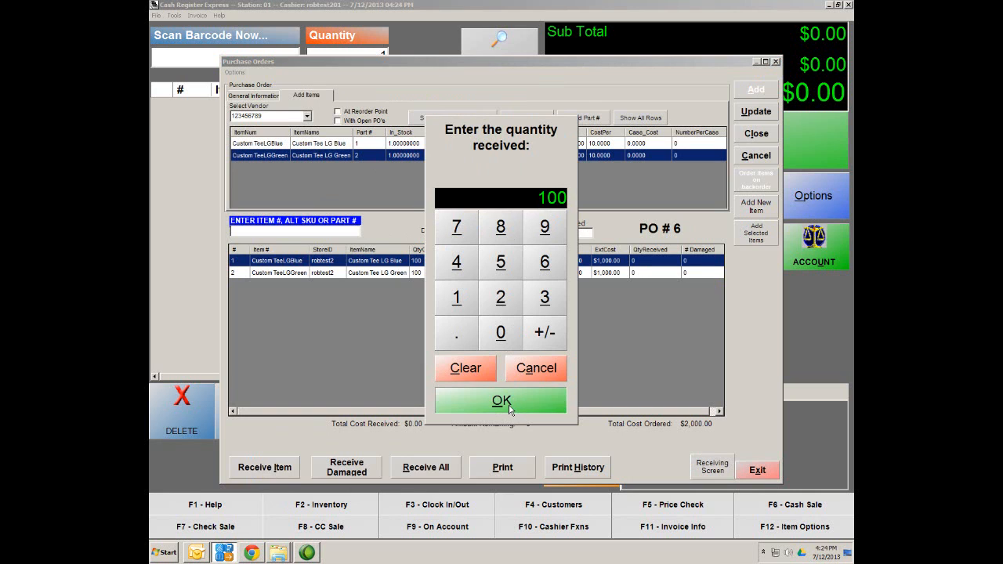
pyautogui.click(272, 468)
pyautogui.click(499, 301)
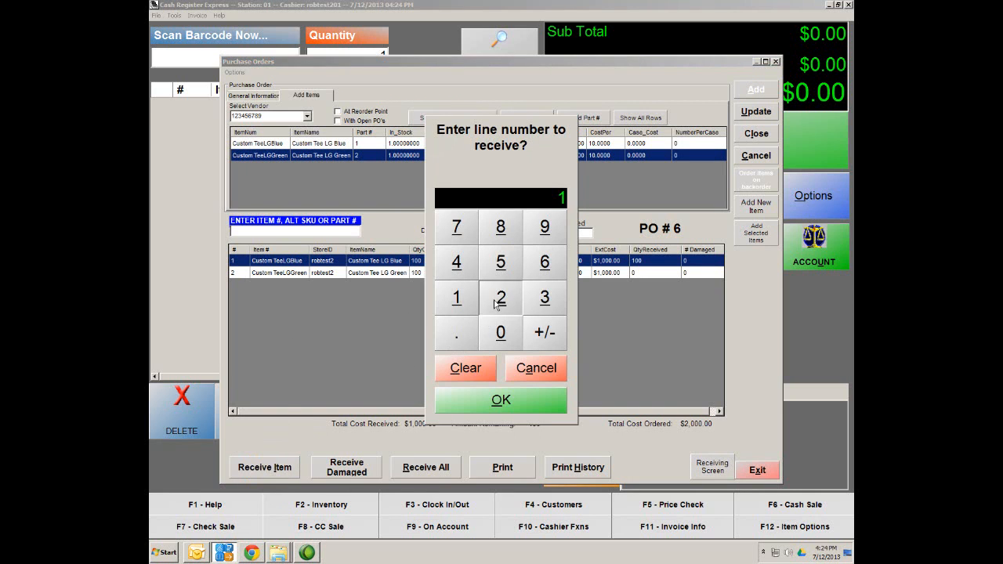
pyautogui.click(503, 402)
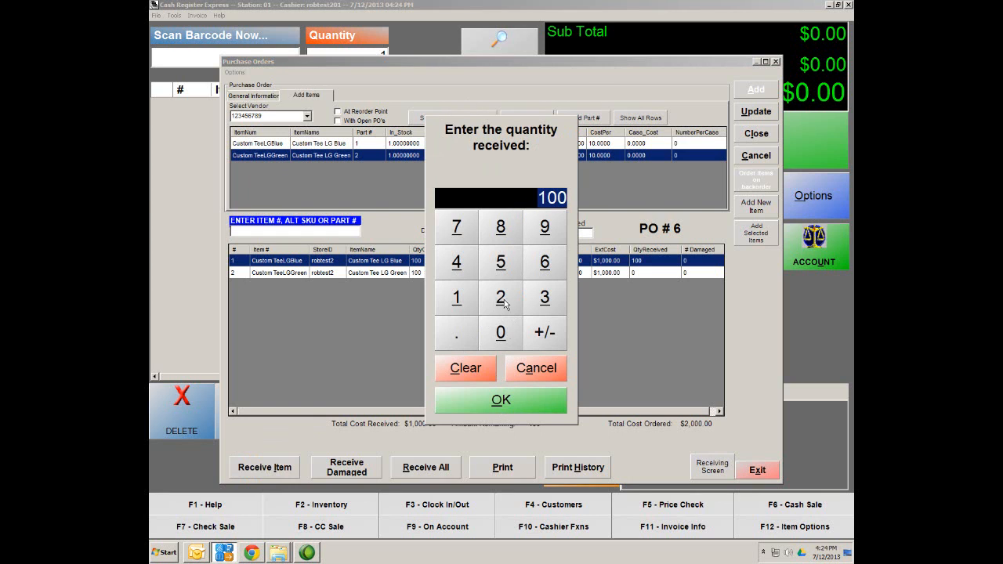
pyautogui.click(502, 402)
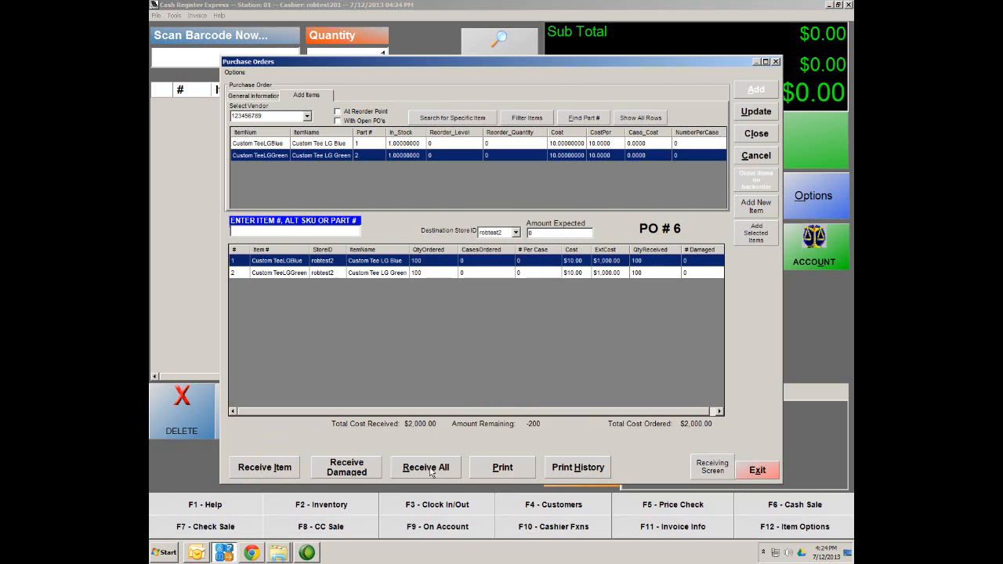
pyautogui.click(757, 112)
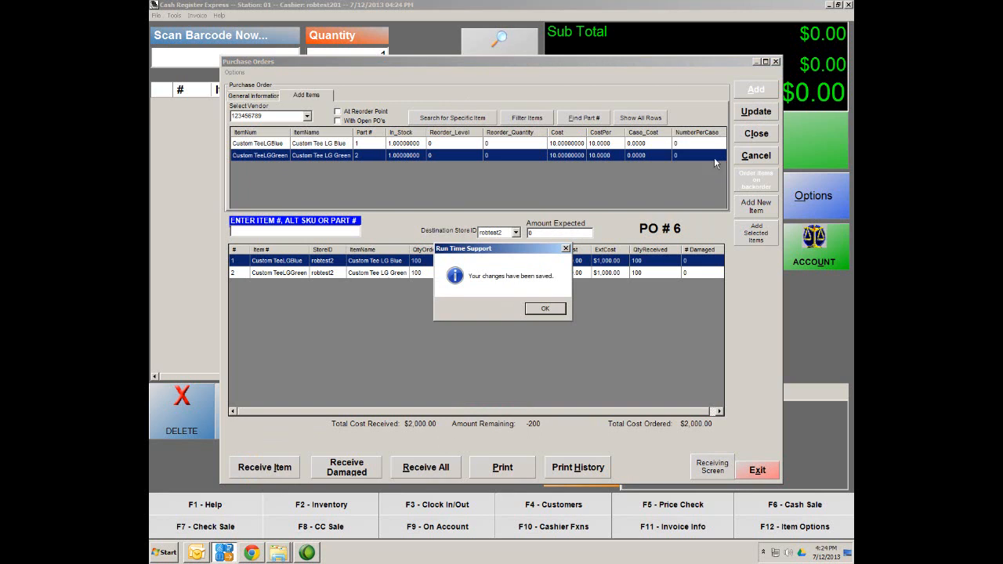
pyautogui.click(548, 309)
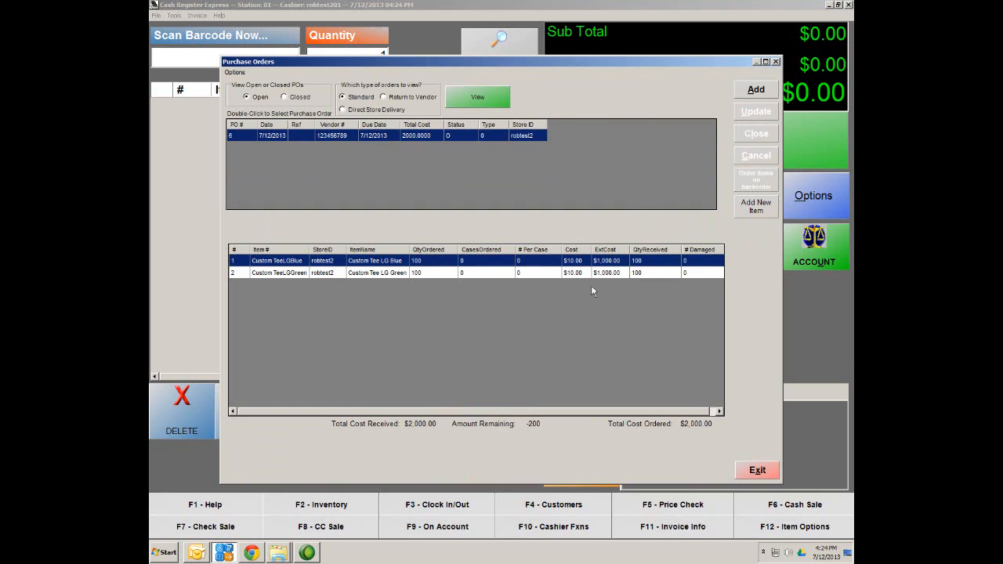
# Step: Reopen PO #6 and close it, confirming with Yes
pyautogui.doubleClick(300, 138)
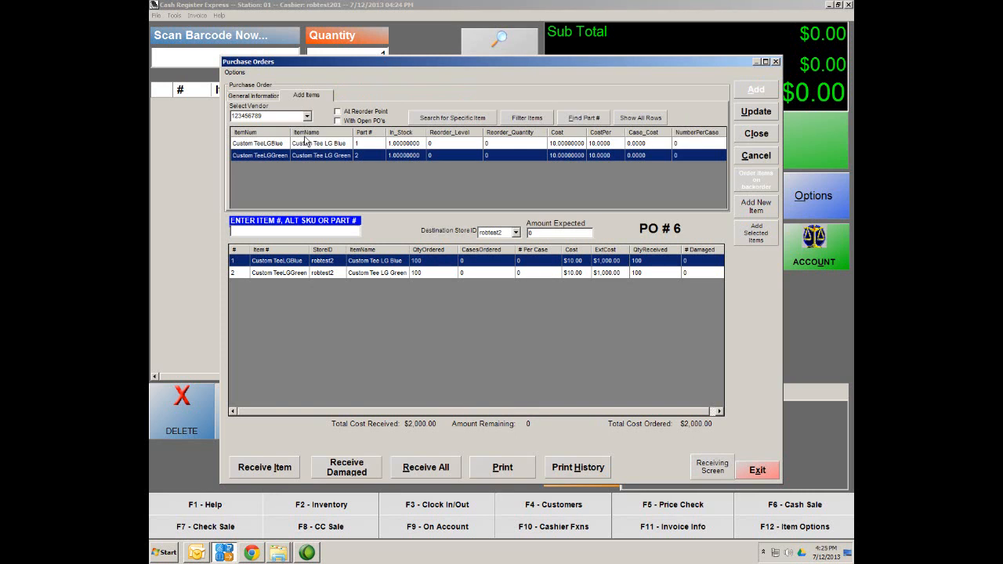
pyautogui.click(750, 138)
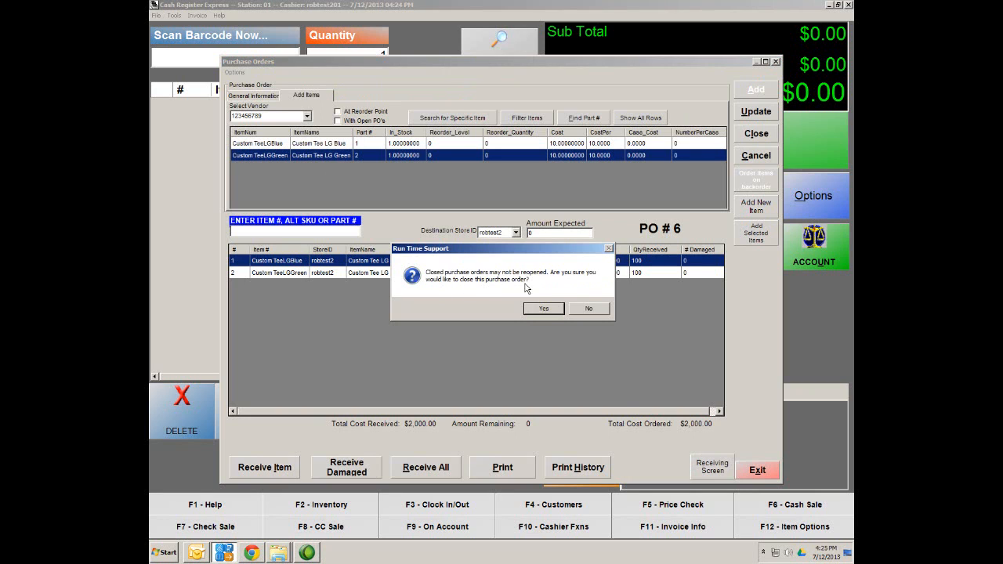
pyautogui.click(546, 311)
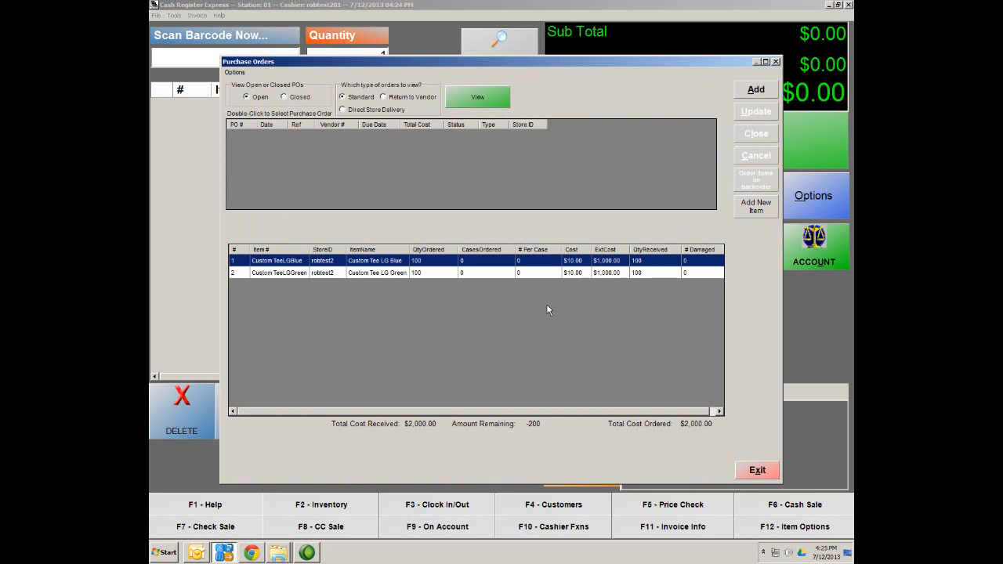
# Step: In Inventory Maintenance, look up the Tee Shirt department to confirm LG Blue and LG Green show 101 in stock, then exit
pyautogui.click(758, 471)
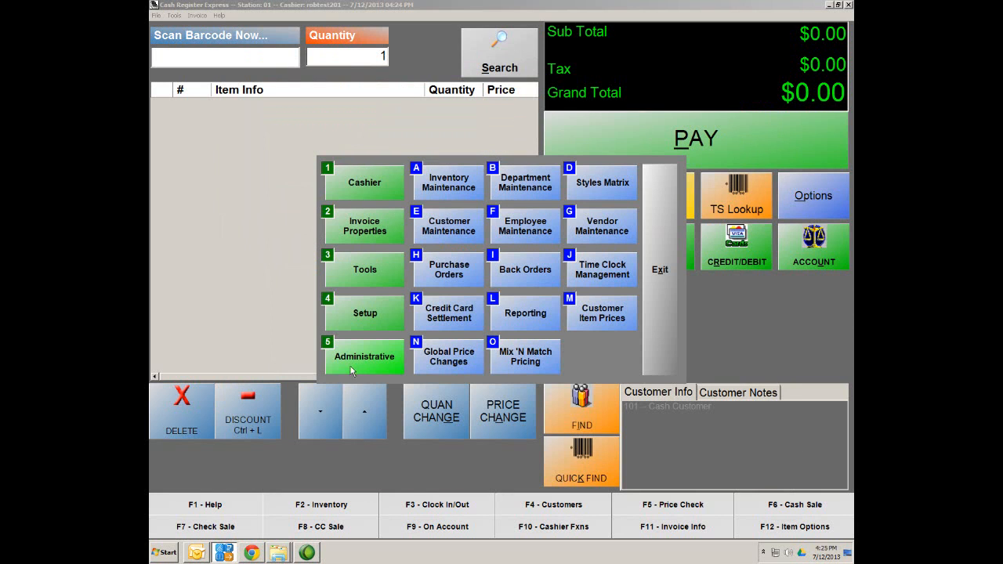
pyautogui.click(443, 188)
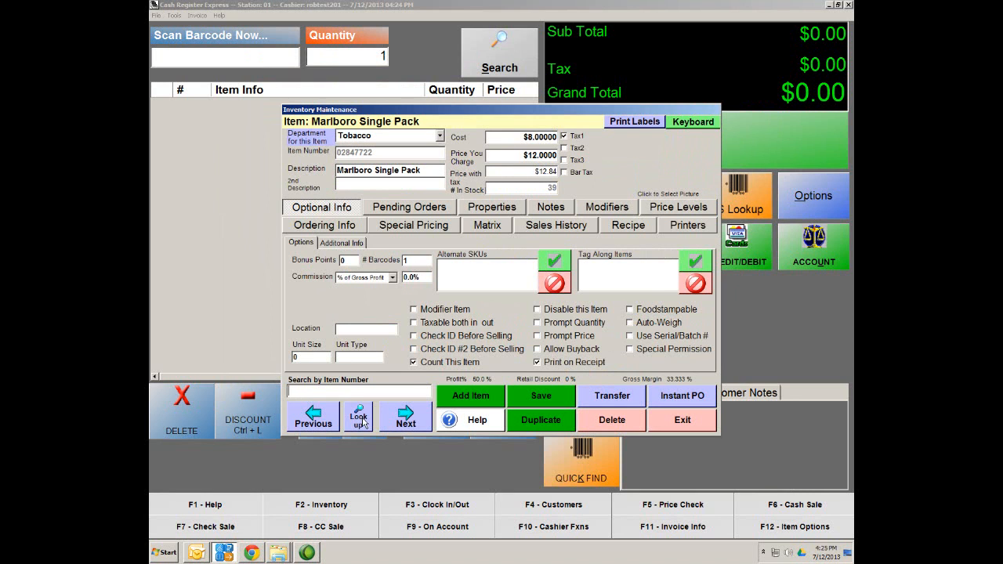
pyautogui.click(360, 419)
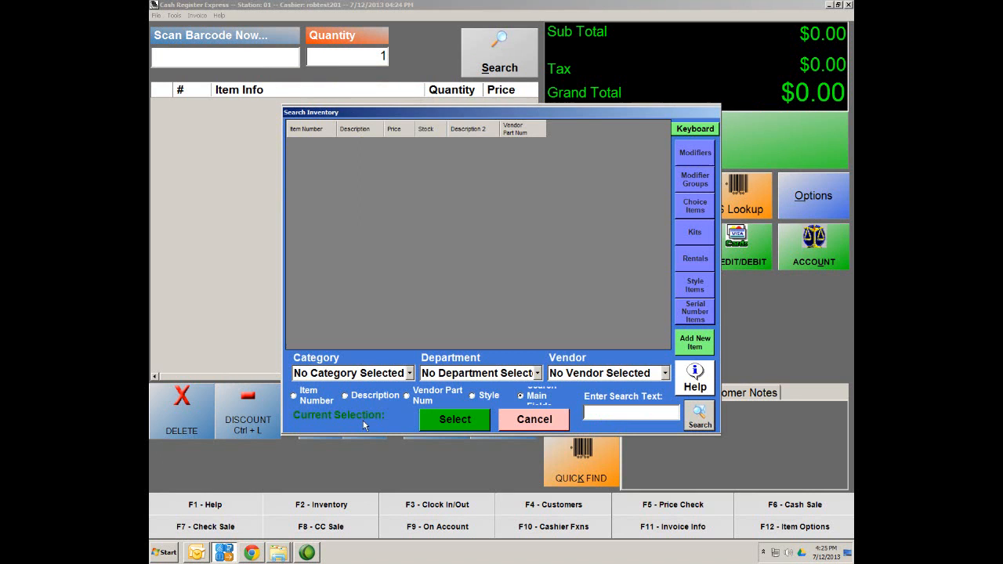
pyautogui.click(537, 373)
pyautogui.click(442, 498)
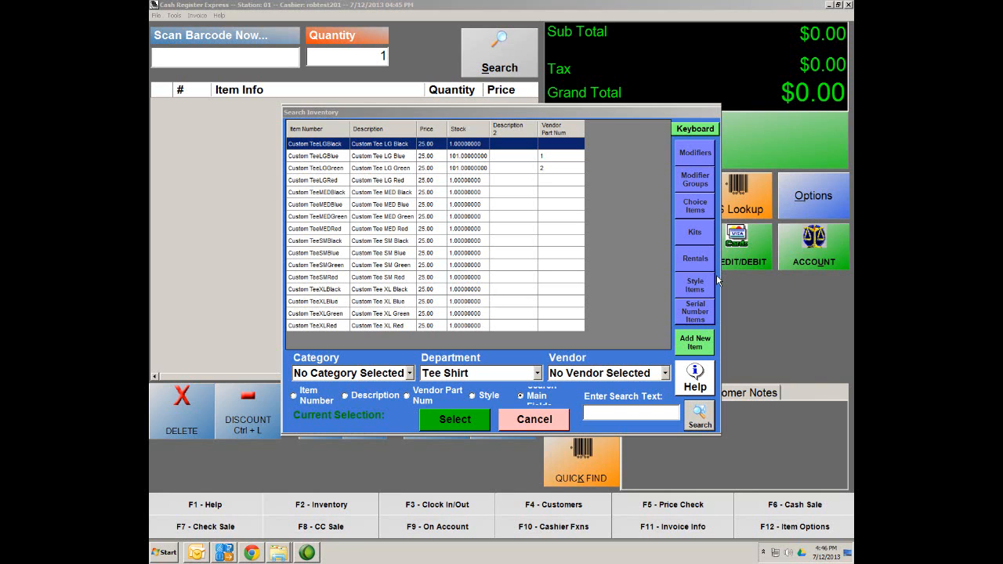
pyautogui.click(566, 423)
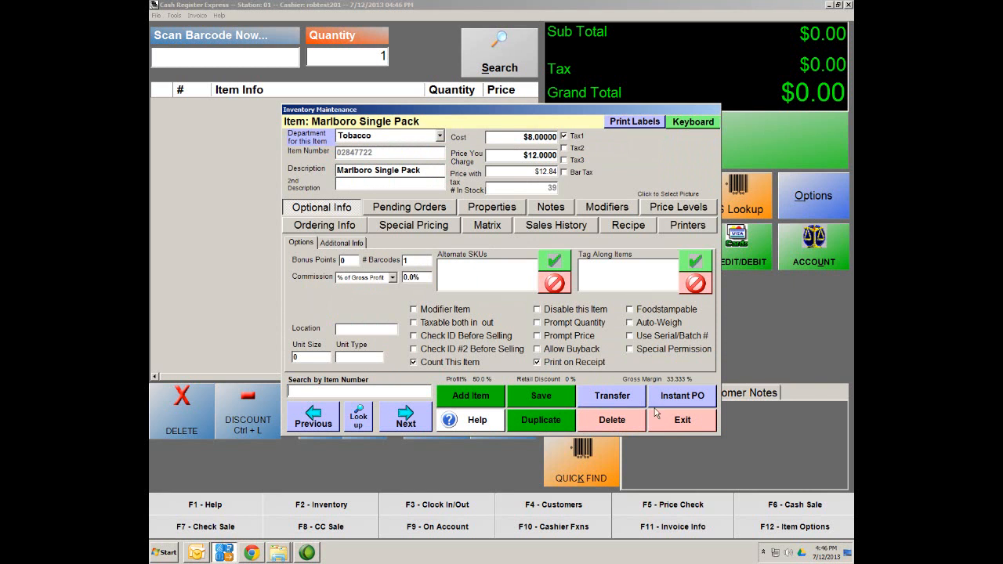
pyautogui.click(697, 422)
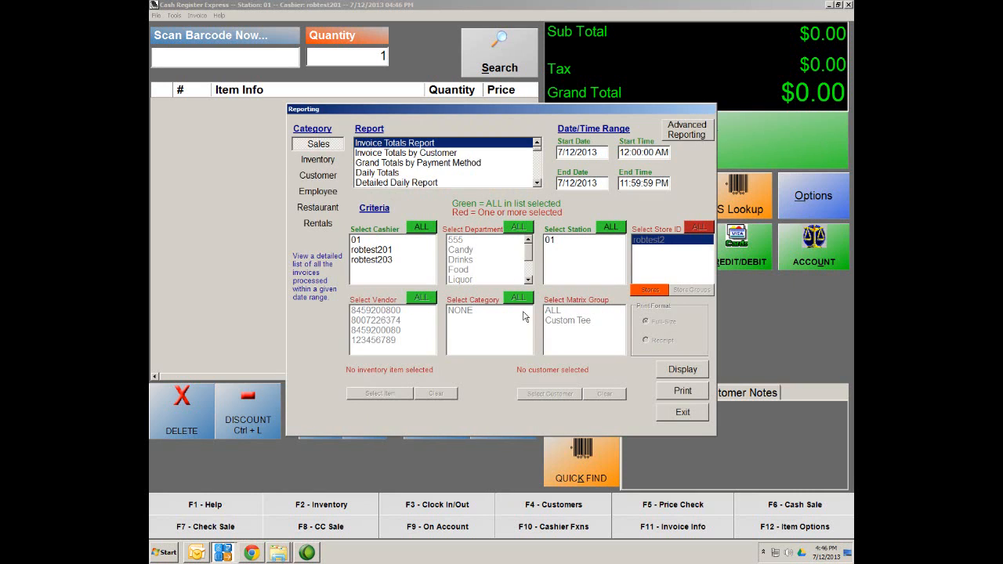
# Step: Display the List Alphabetical report from the Inventory category in Reporting
pyautogui.click(526, 314)
pyautogui.moveTo(492, 109); pyautogui.dragTo(464, 94)
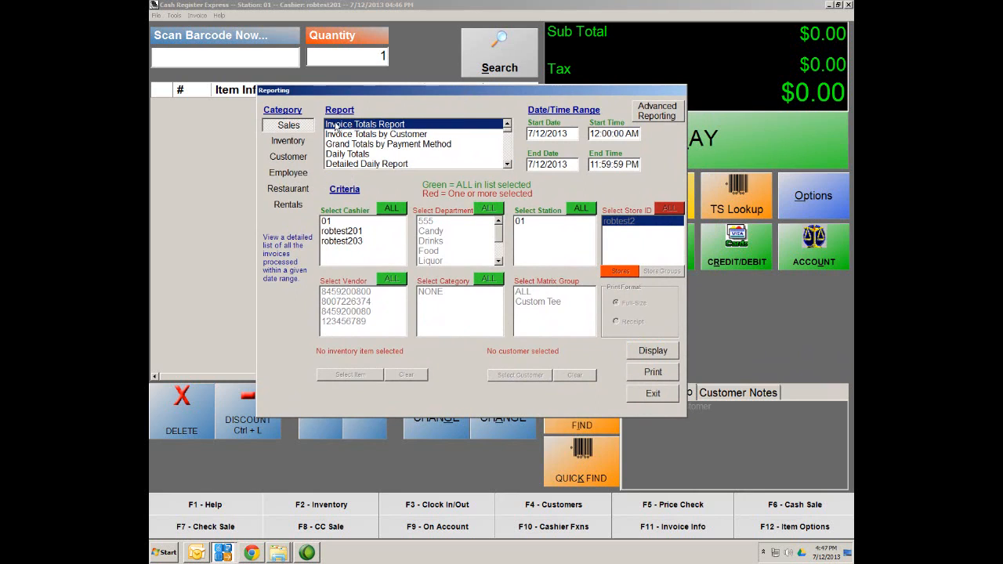
pyautogui.click(281, 143)
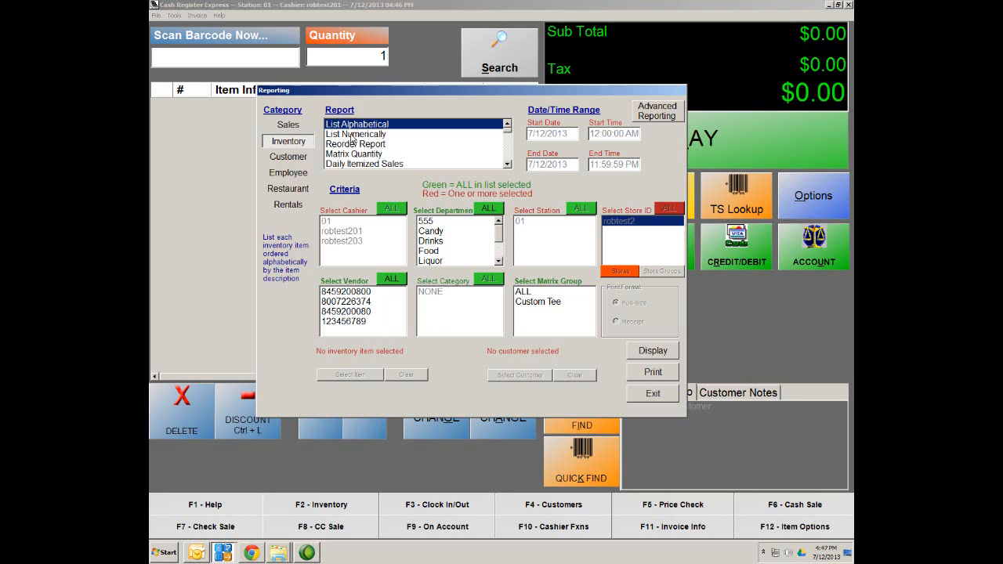
pyautogui.click(672, 353)
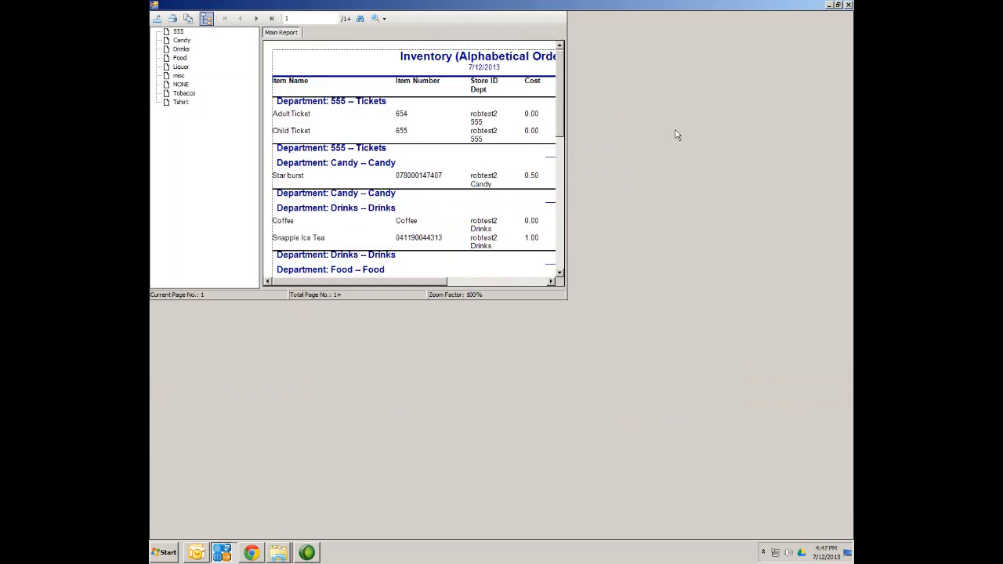
# Step: Maximize the report and scroll its last page to the Tee Shirt items, ending at total value 104229.50
pyautogui.click(675, 129)
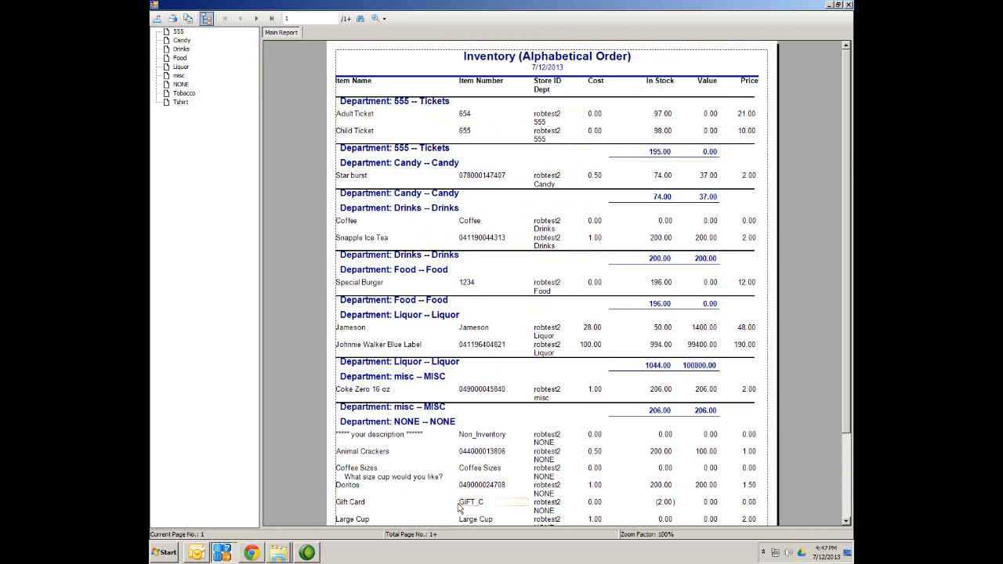
pyautogui.click(273, 18)
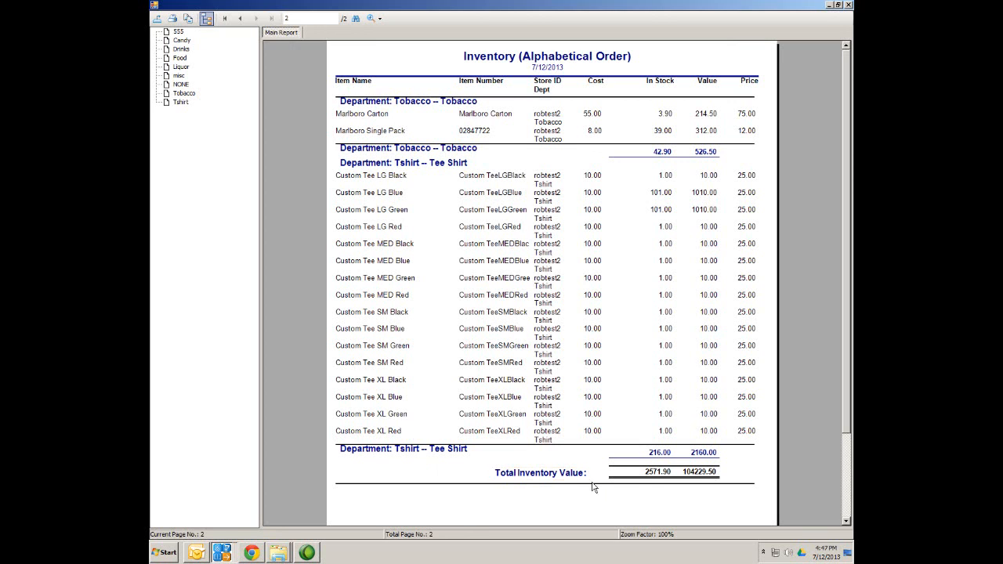
pyautogui.moveTo(851, 364); pyautogui.dragTo(848, 400)
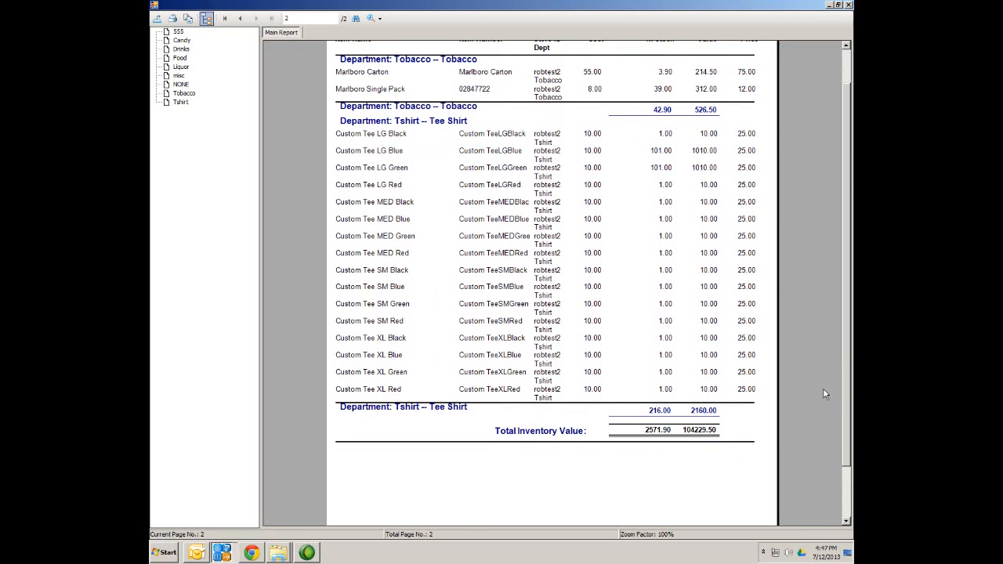
pyautogui.moveTo(850, 406); pyautogui.dragTo(846, 243)
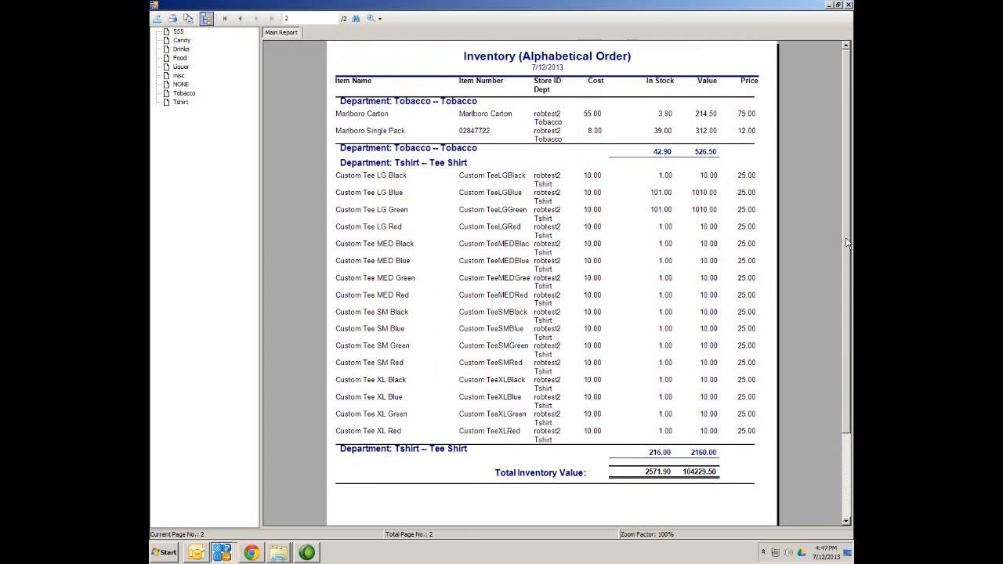
# Step: Cancel the report export without saving, close the report viewer, and select Reorder Report
pyautogui.click(156, 19)
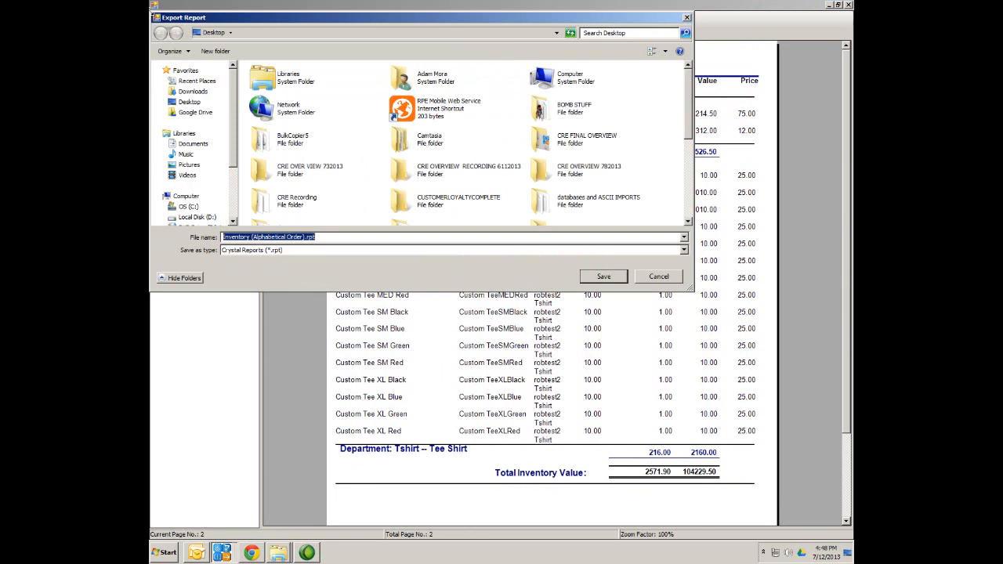
pyautogui.click(684, 250)
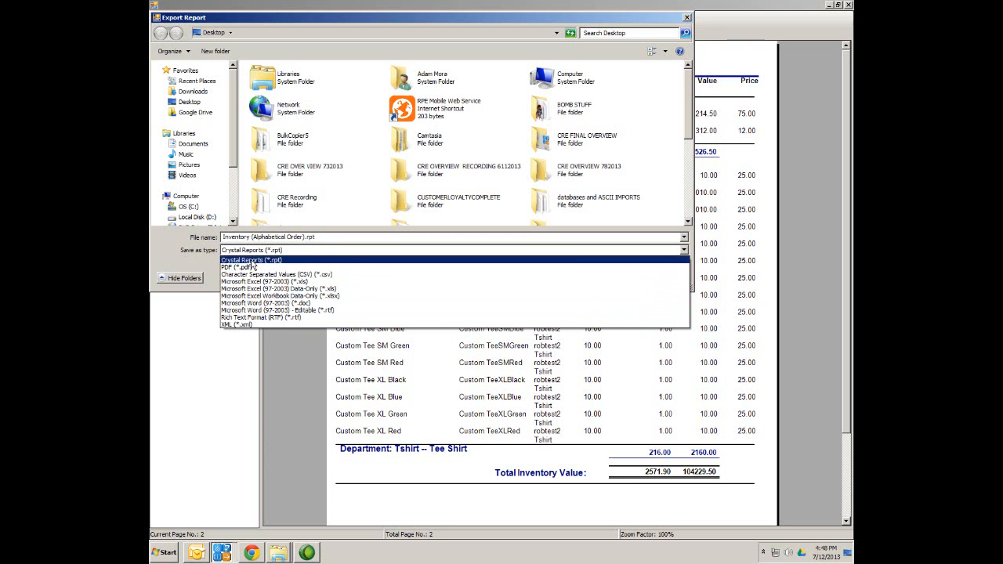
pyautogui.click(686, 20)
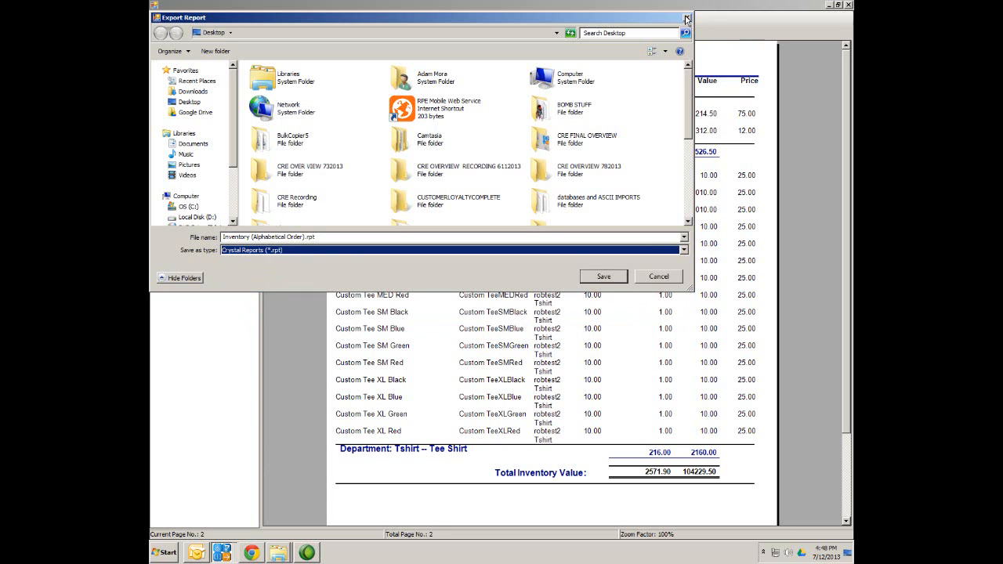
pyautogui.click(686, 18)
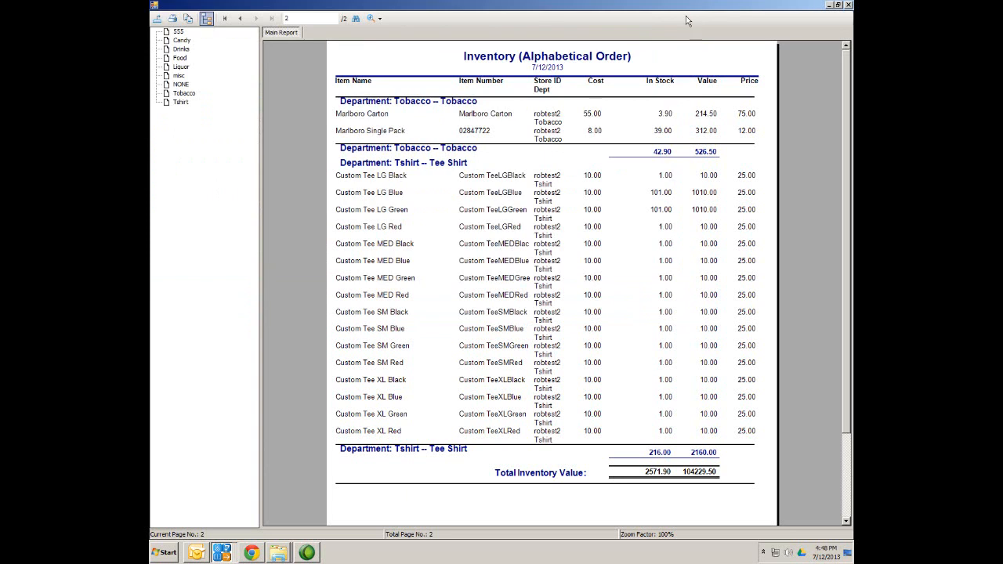
pyautogui.click(847, 7)
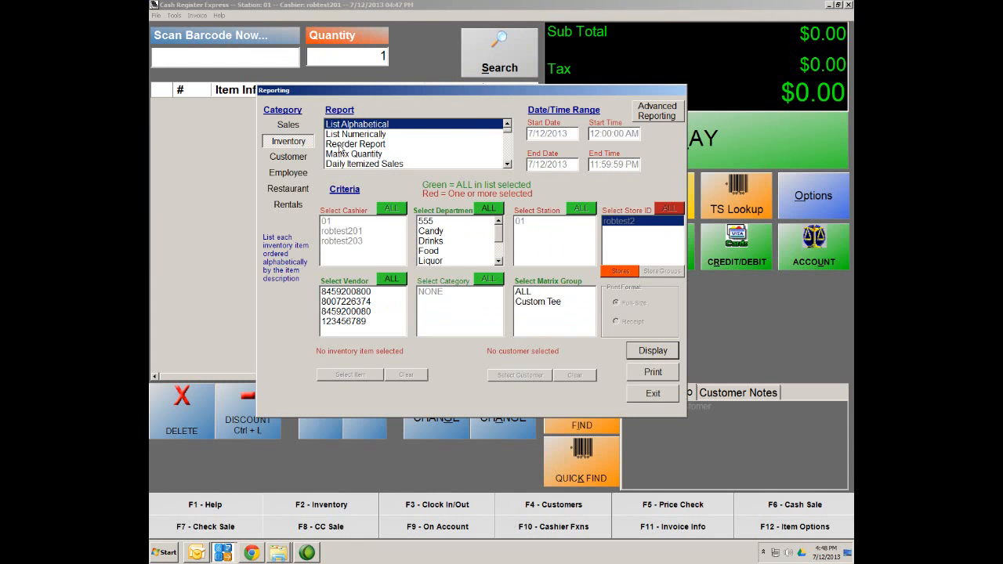
pyautogui.click(340, 146)
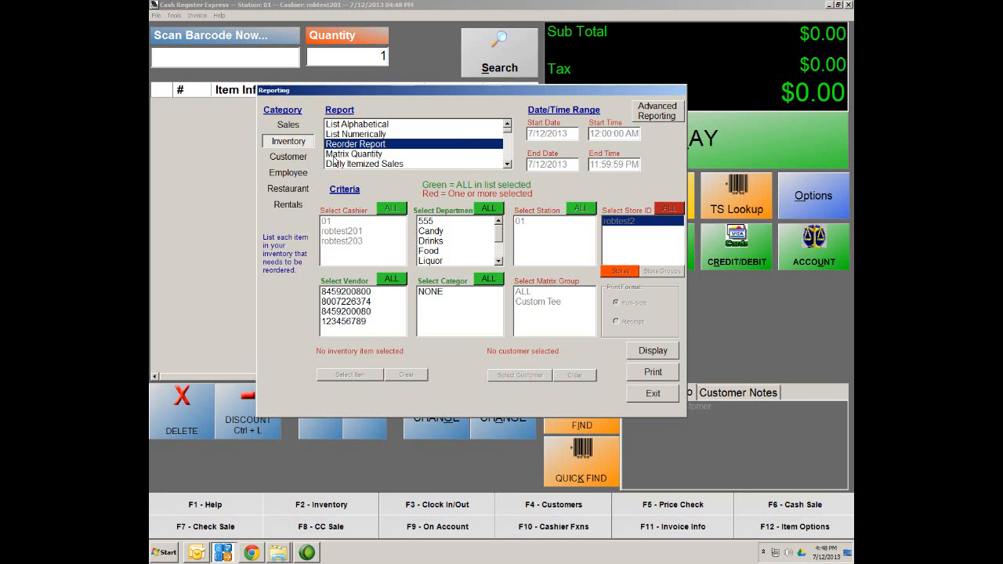
# Step: Look at the Matrix Quantity and Items by Department reports, nudging the Reporting window right
pyautogui.click(333, 156)
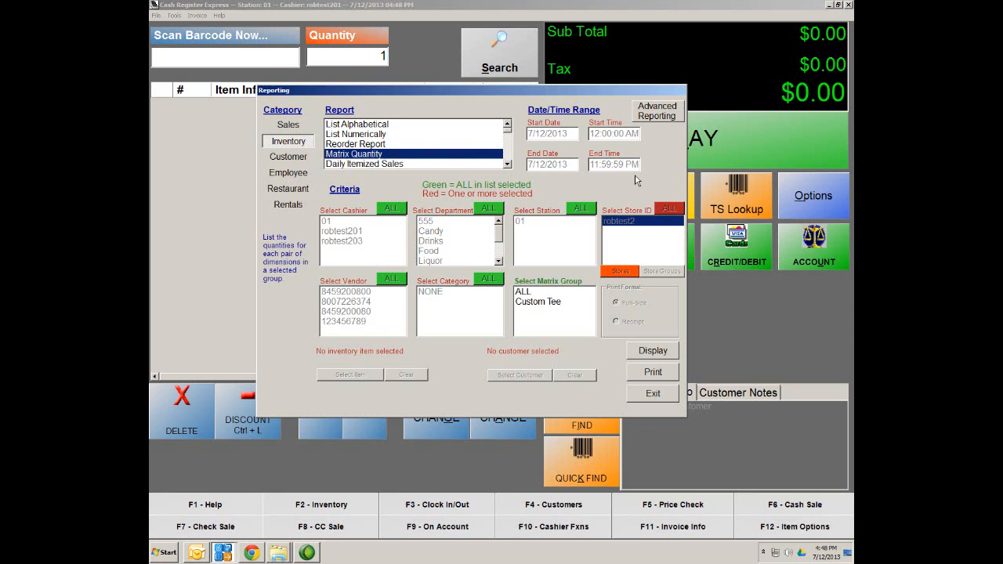
pyautogui.moveTo(596, 91); pyautogui.dragTo(620, 89)
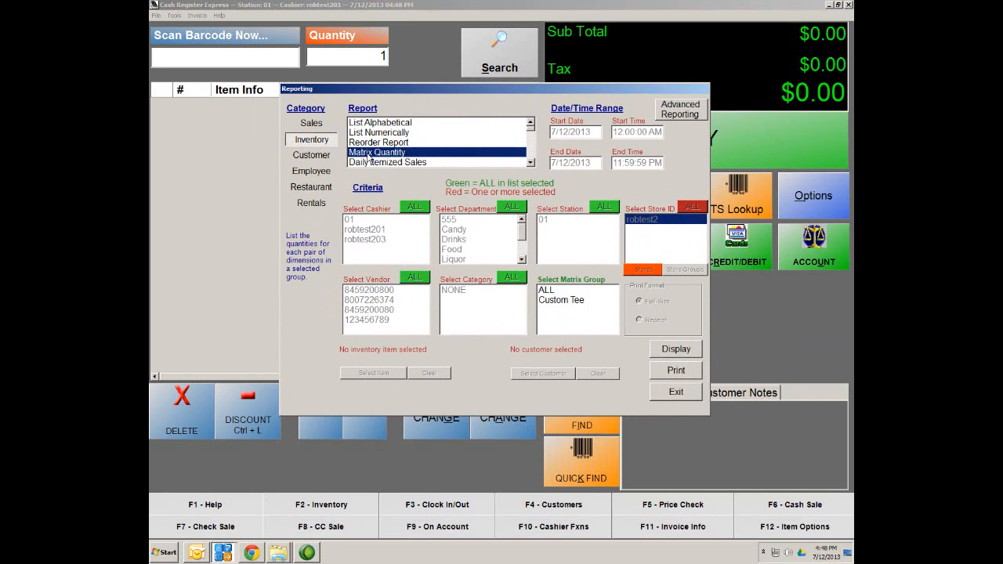
pyautogui.click(531, 163)
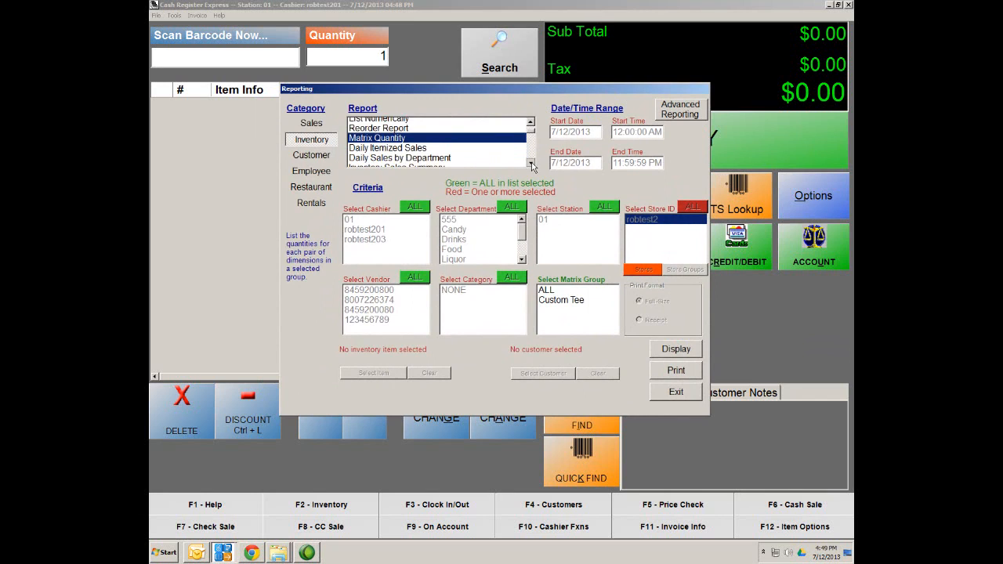
pyautogui.click(531, 163)
pyautogui.click(531, 163)
pyautogui.click(532, 163)
pyautogui.moveTo(534, 136); pyautogui.dragTo(537, 142)
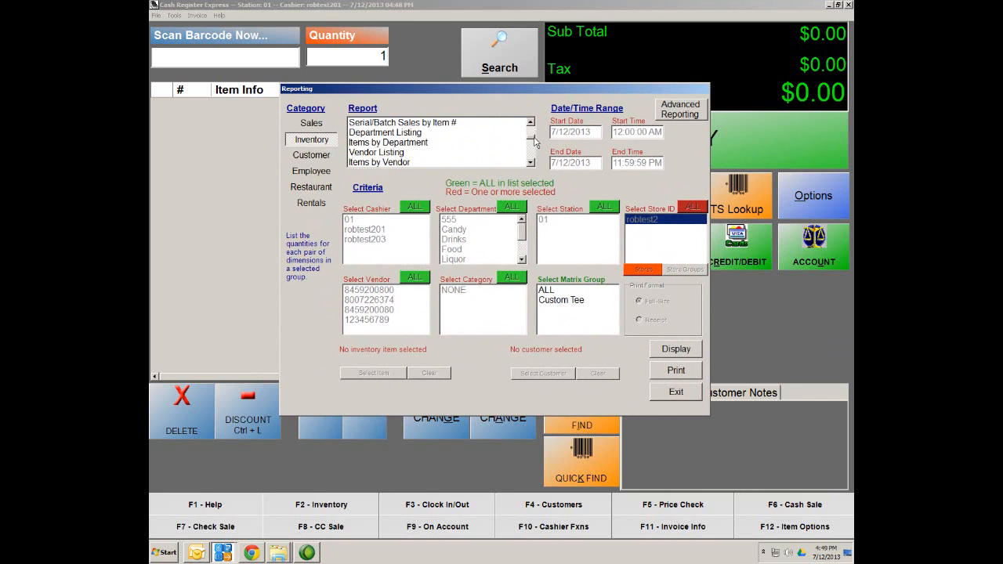
pyautogui.click(384, 144)
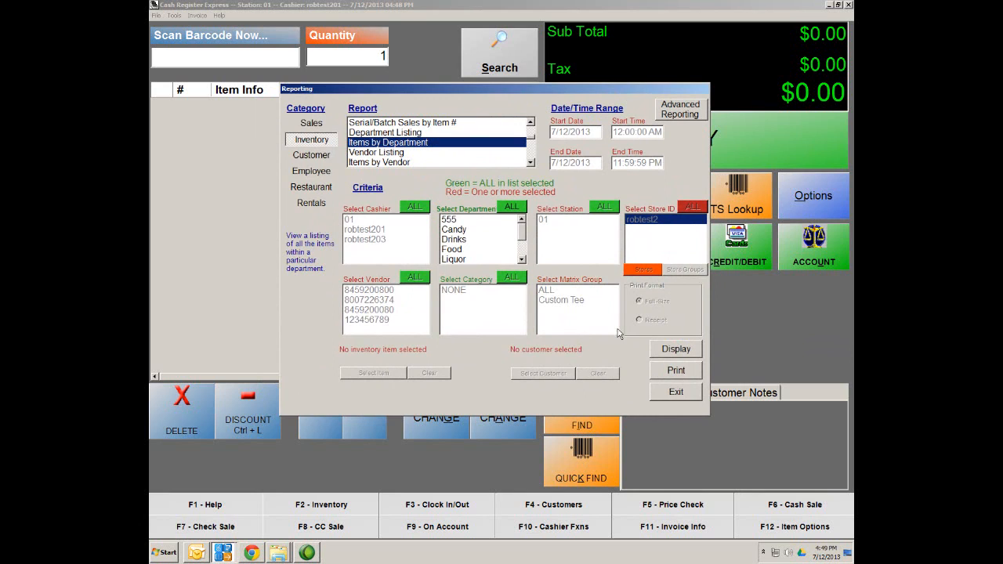
# Step: Toggle the Drinks, Food and Liquor filters back to all departments, then choose Vendor Listing
pyautogui.click(451, 239)
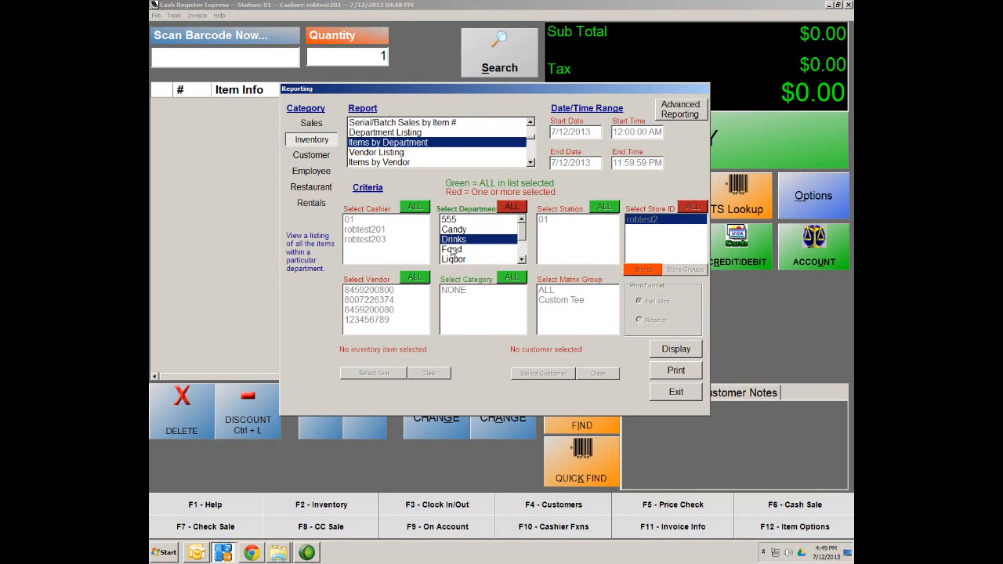
pyautogui.click(452, 250)
pyautogui.click(452, 259)
pyautogui.click(452, 250)
pyautogui.click(452, 239)
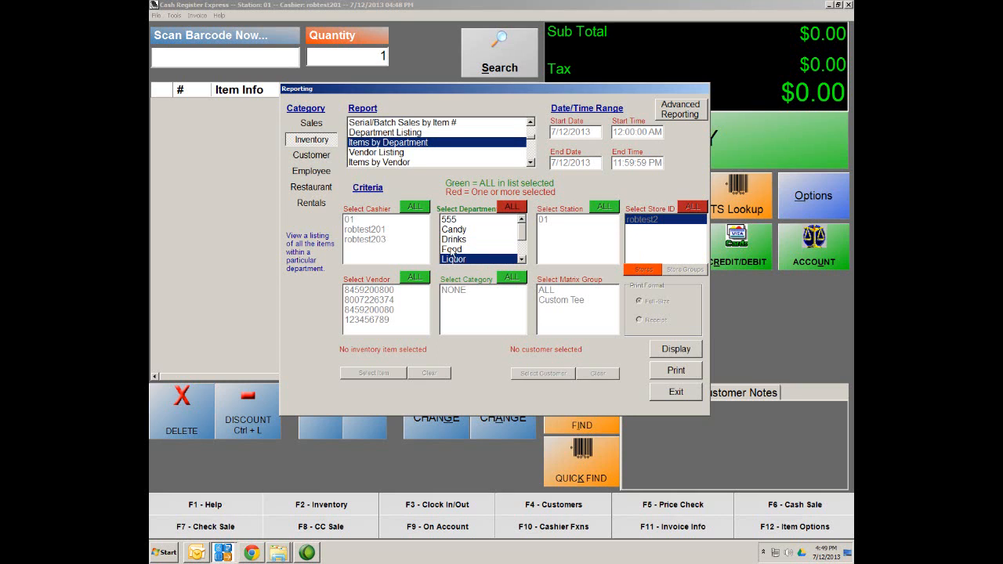
pyautogui.click(452, 260)
pyautogui.click(388, 153)
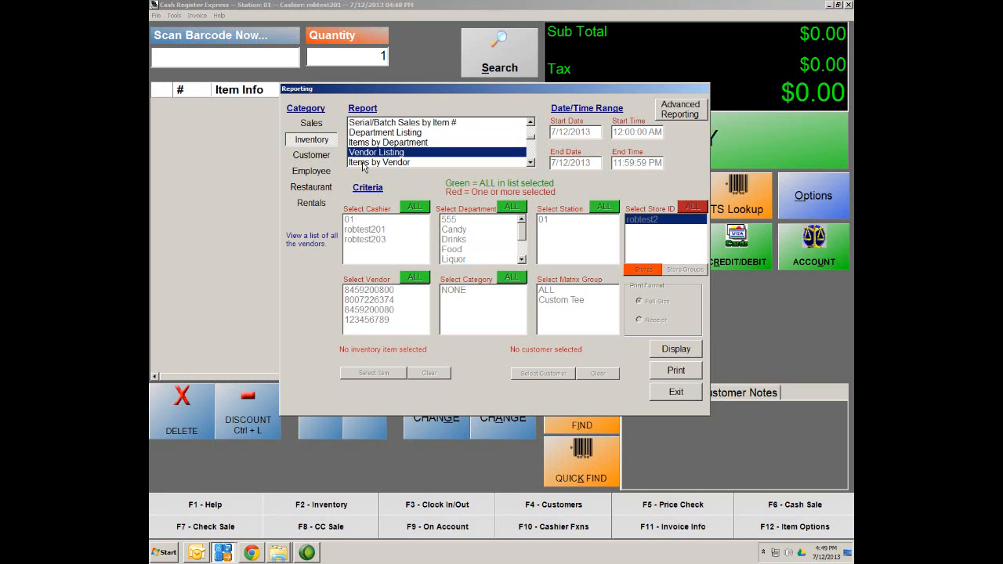
# Step: Scroll down through the inventory Report list
pyautogui.doubleClick(531, 163)
pyautogui.click(530, 163)
pyautogui.click(531, 163)
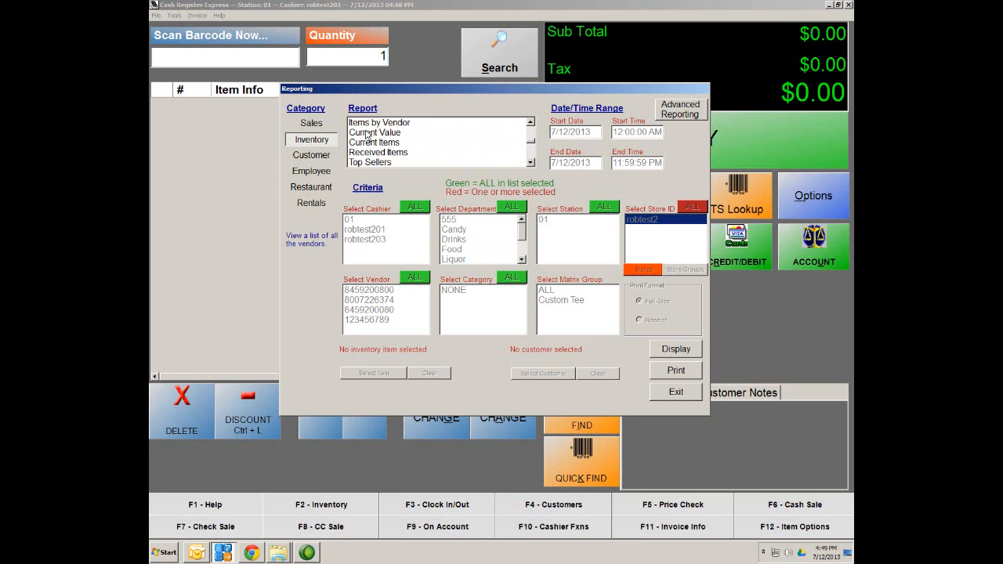
pyautogui.doubleClick(530, 163)
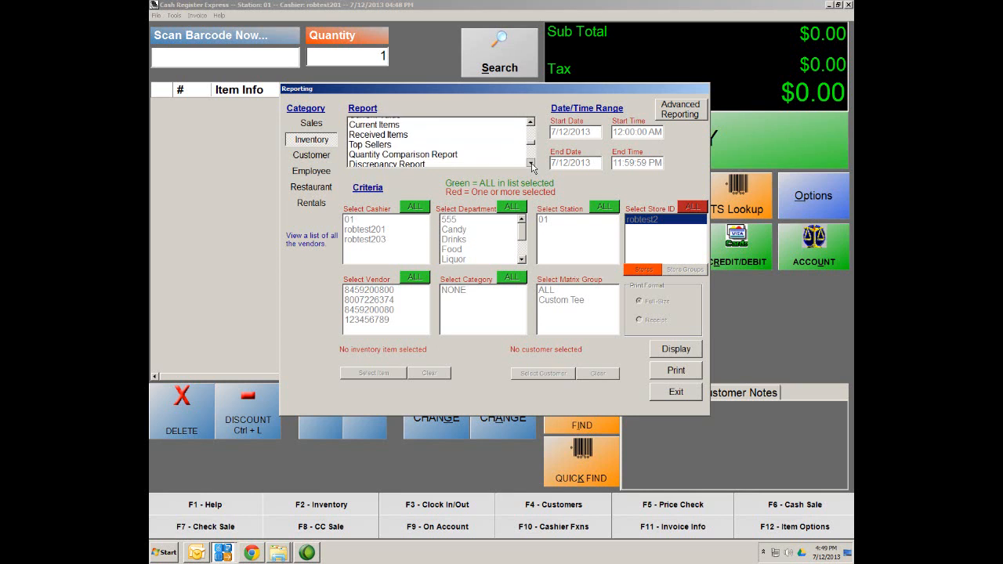
pyautogui.click(530, 163)
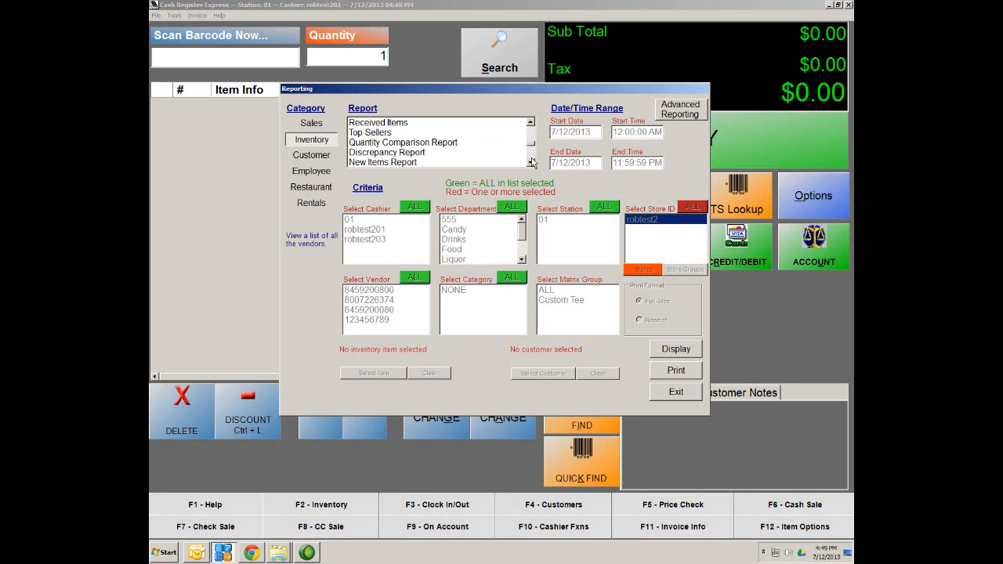
pyautogui.click(531, 163)
pyautogui.doubleClick(531, 163)
pyautogui.doubleClick(532, 163)
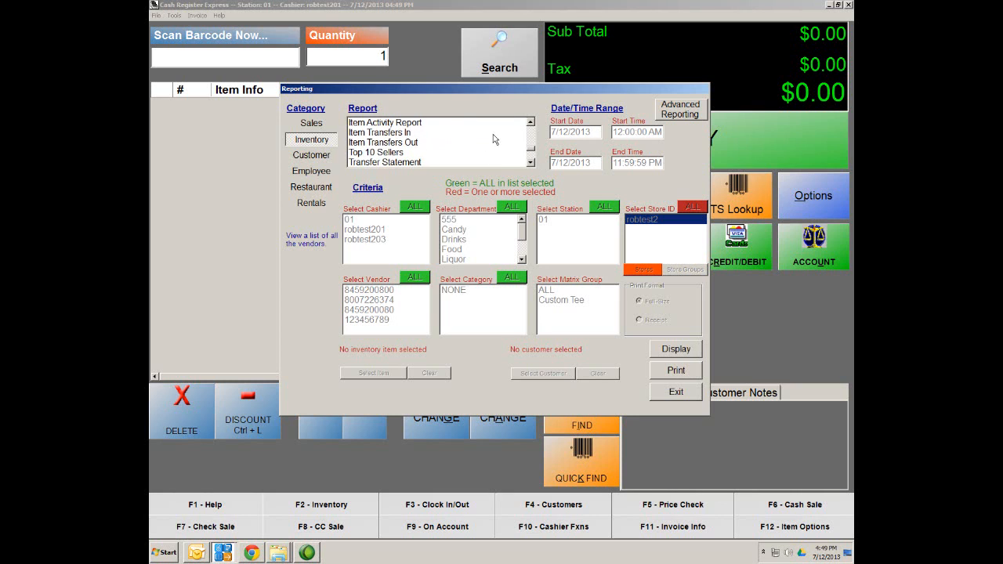
# Step: Check the Specific Item Activity Report, then settle on the Transfer Statement report
pyautogui.click(530, 124)
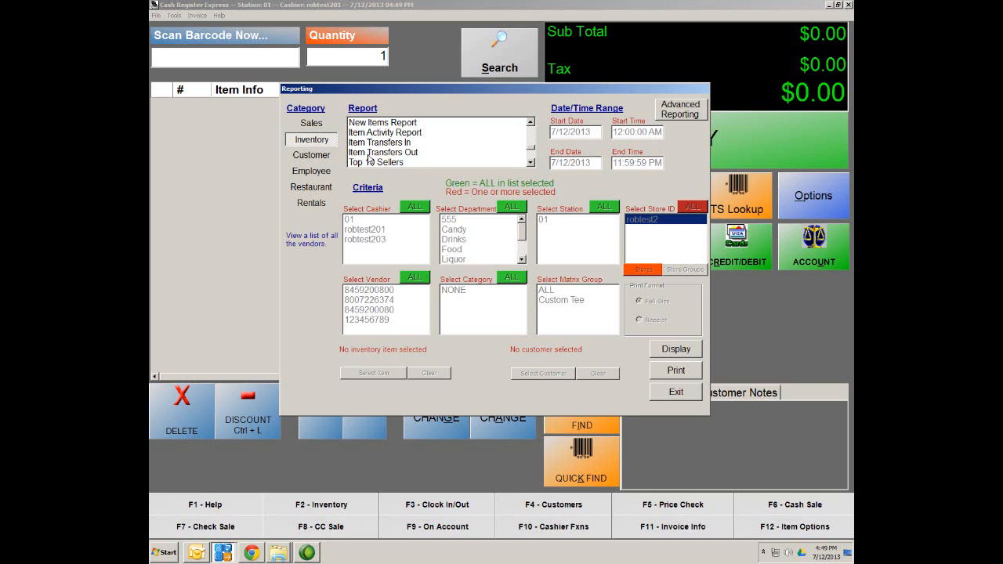
pyautogui.click(531, 163)
pyautogui.click(531, 163)
pyautogui.click(531, 163)
pyautogui.click(531, 163)
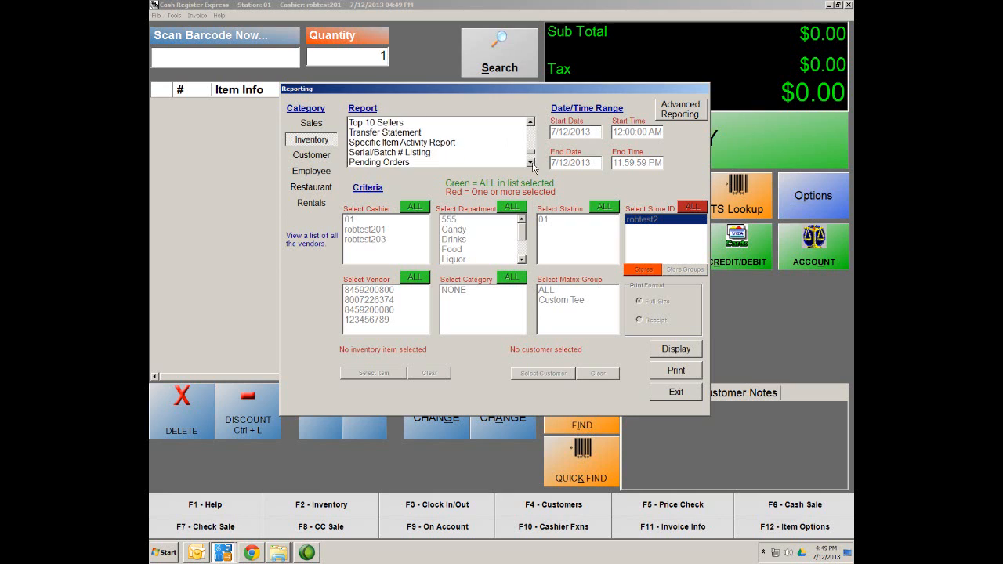
pyautogui.click(418, 144)
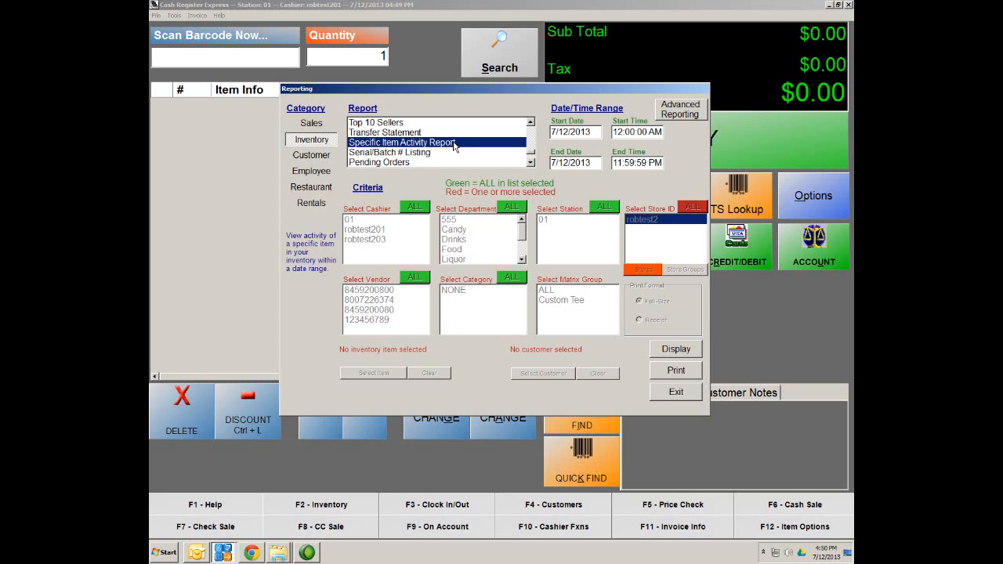
pyautogui.click(388, 133)
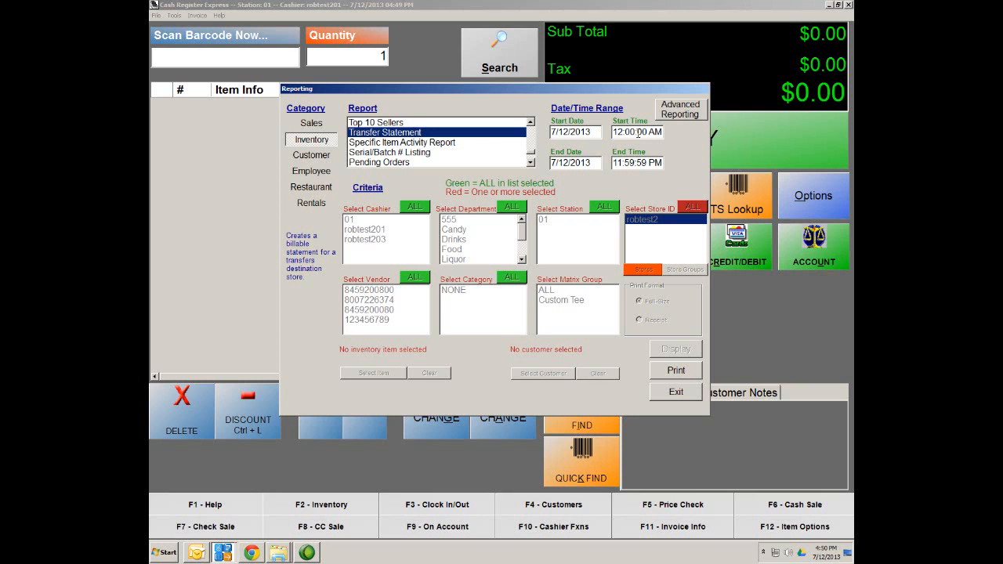
pyautogui.click(591, 131)
pyautogui.click(368, 424)
pyautogui.click(639, 131)
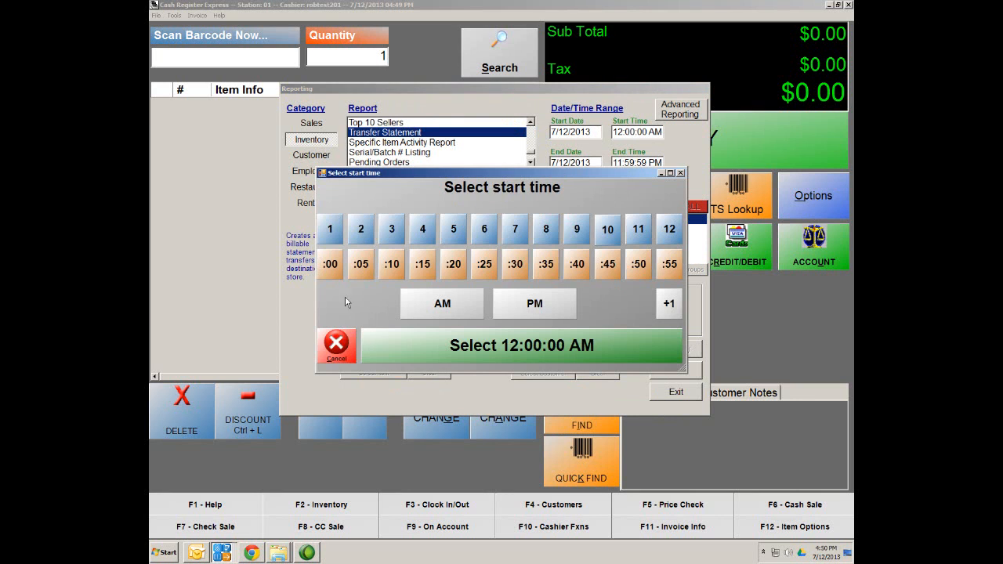
pyautogui.click(349, 350)
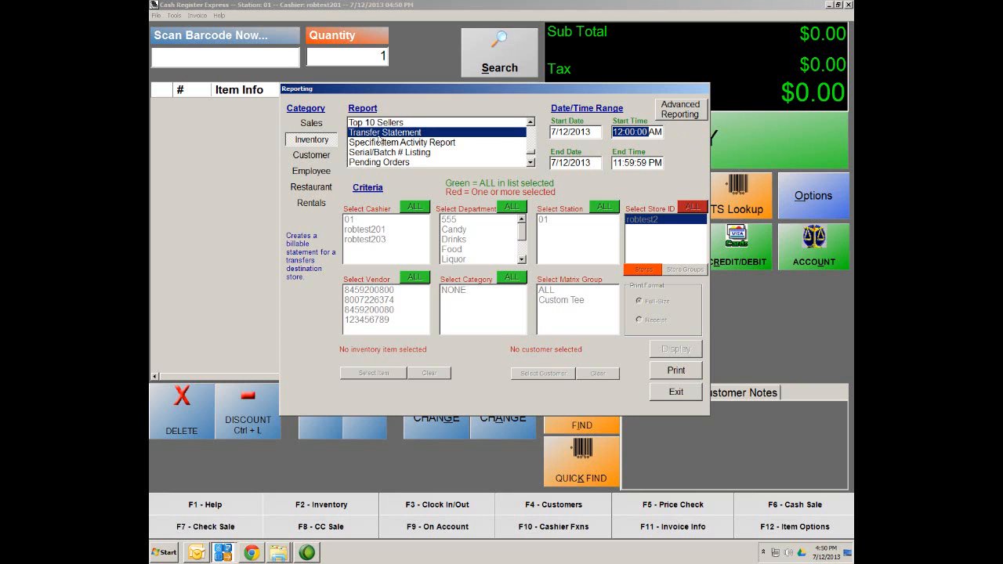
# Step: Select the Purchase Order Report and display it for purchase order number 5
pyautogui.click(529, 163)
pyautogui.click(530, 163)
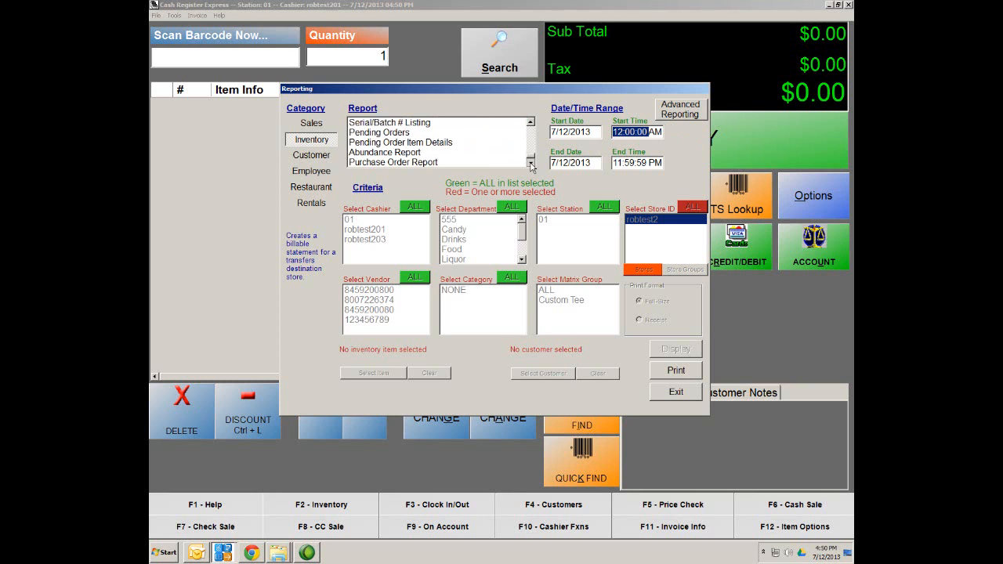
pyautogui.click(530, 163)
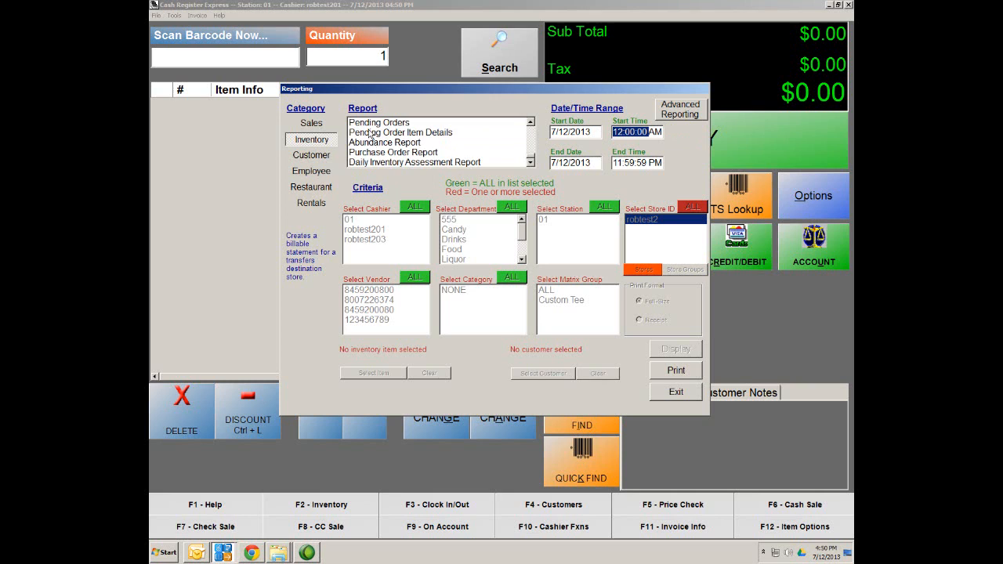
pyautogui.click(392, 153)
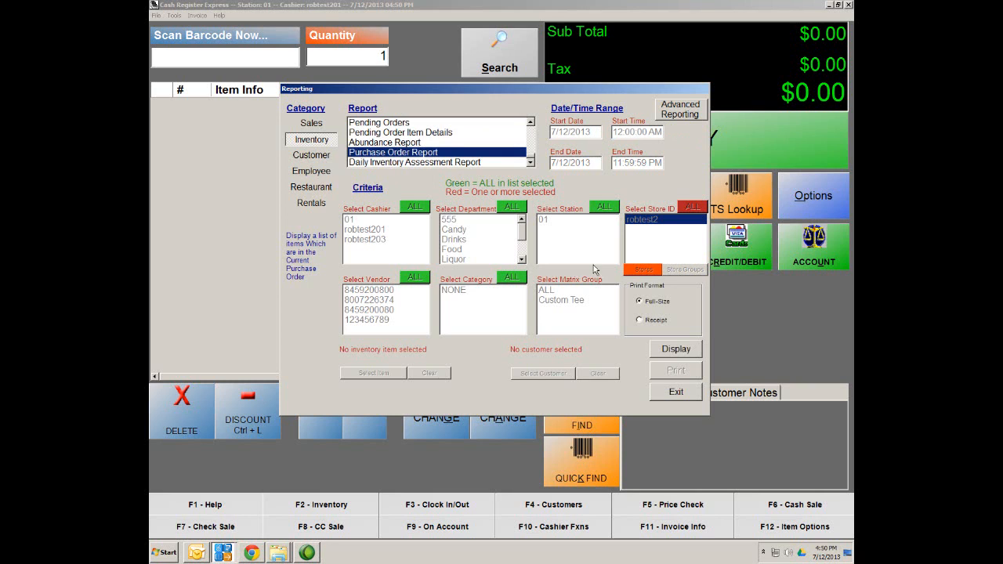
pyautogui.click(685, 349)
pyautogui.click(684, 349)
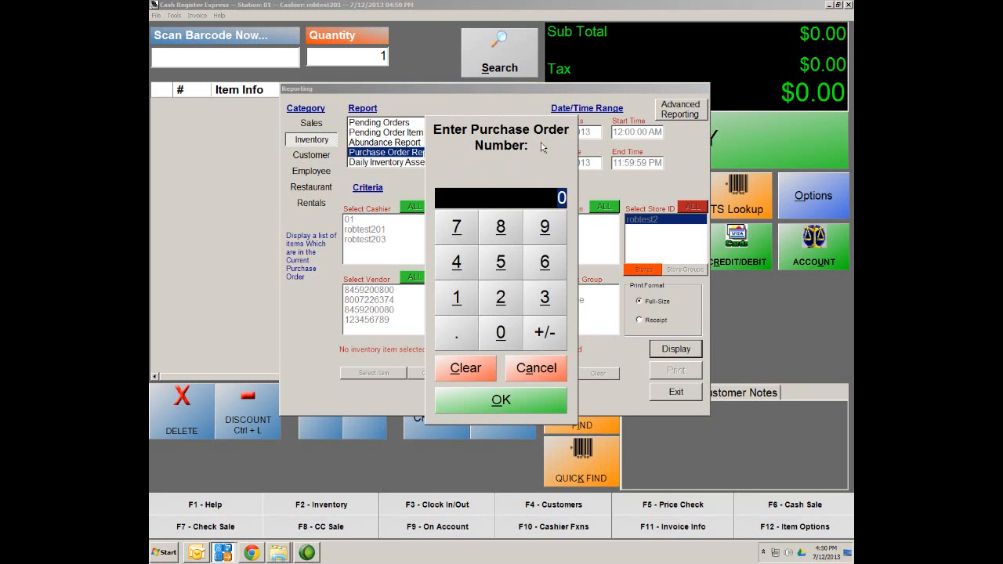
pyautogui.write('5')
pyautogui.click(503, 401)
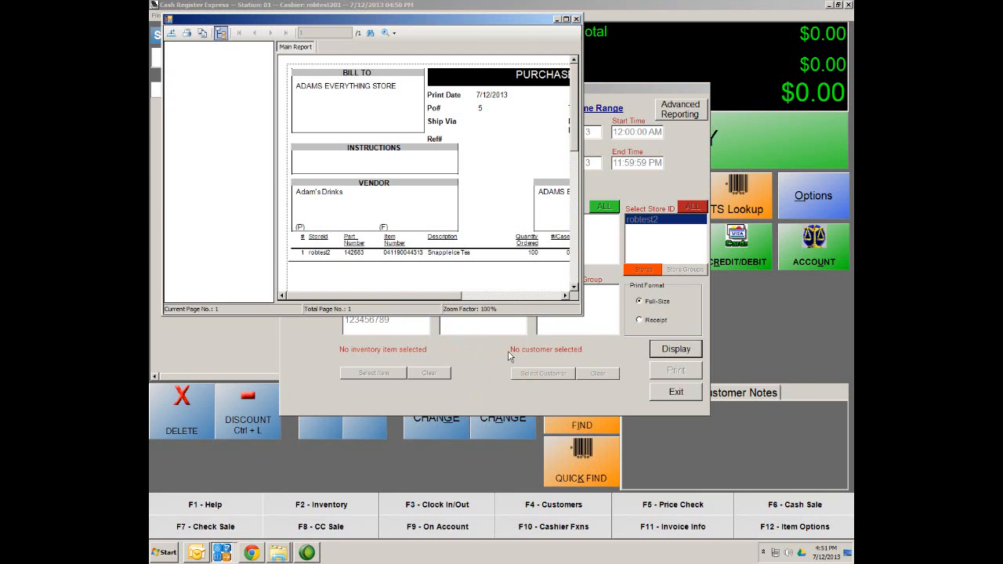
# Step: Maximize the PO# 5 preview, cancel the export, and close the report viewer
pyautogui.click(565, 17)
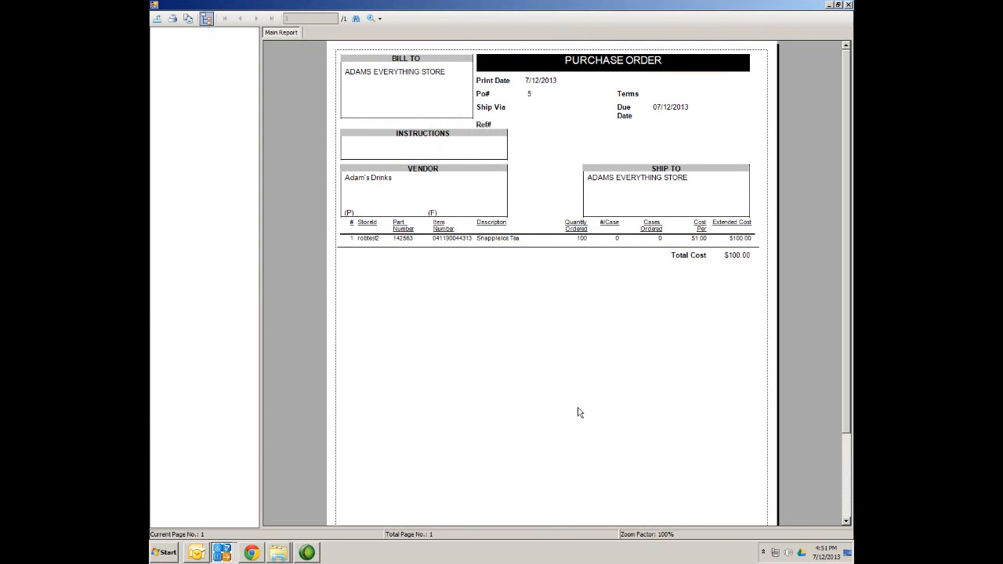
pyautogui.click(158, 20)
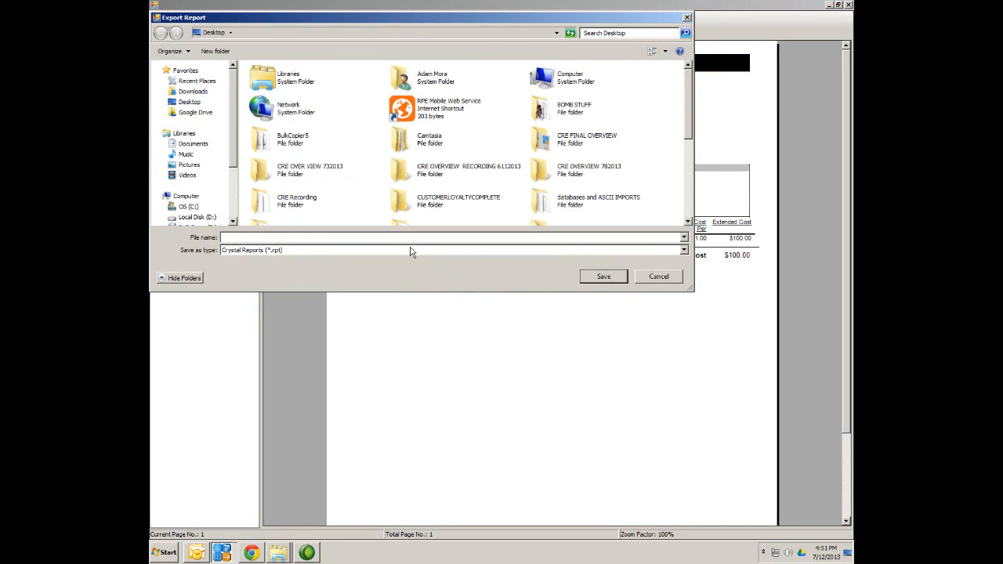
pyautogui.click(678, 276)
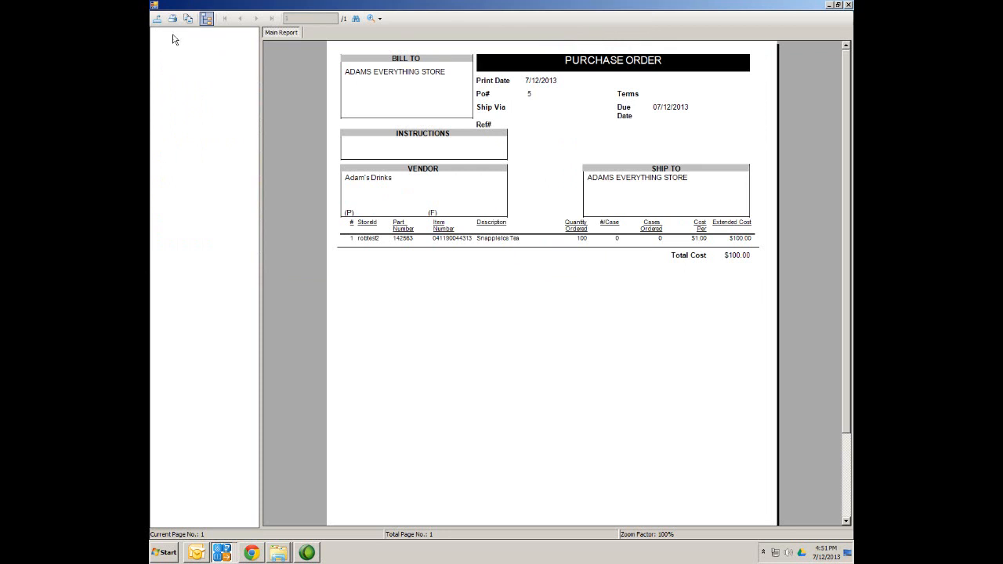
pyautogui.click(848, 5)
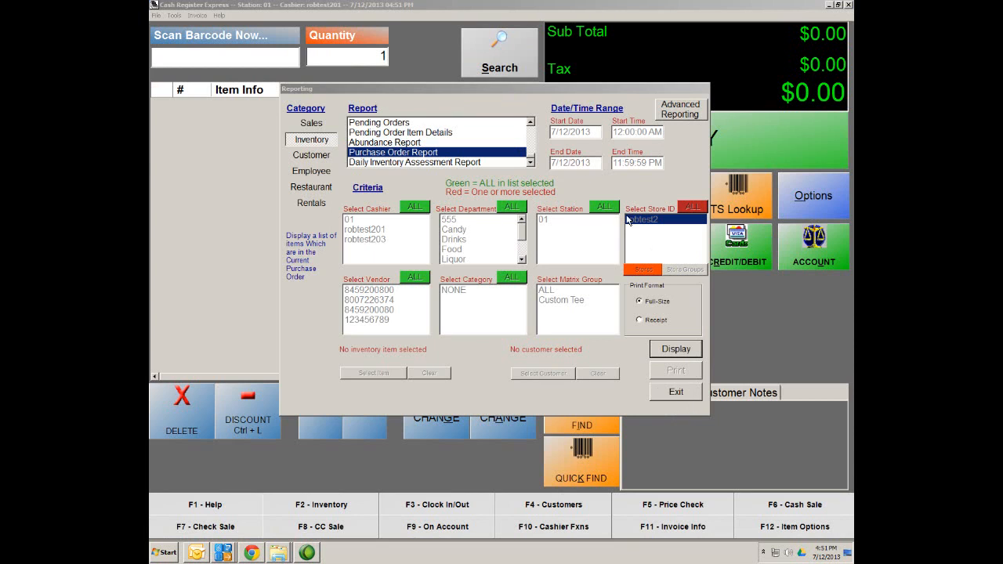
# Step: Switch to Sales reports and open the Detailed Daily Report settings for 7/12/2013
pyautogui.click(310, 125)
pyautogui.click(310, 125)
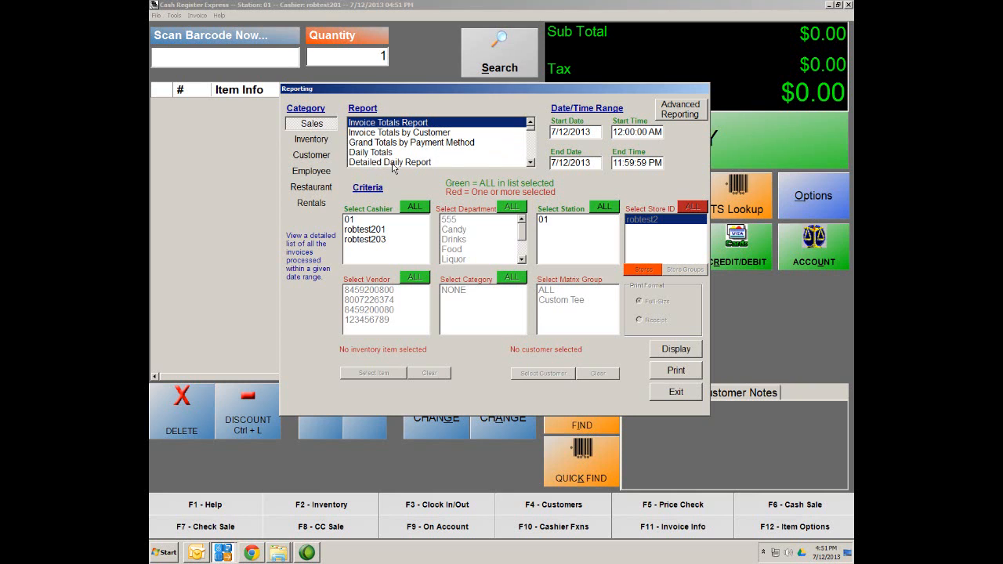
pyautogui.click(530, 162)
pyautogui.click(424, 152)
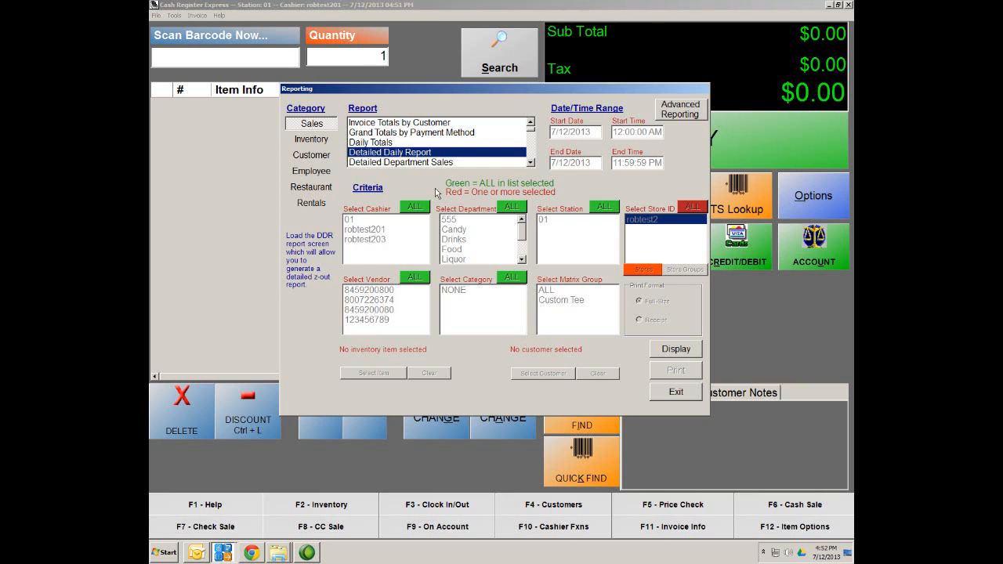
pyautogui.click(688, 354)
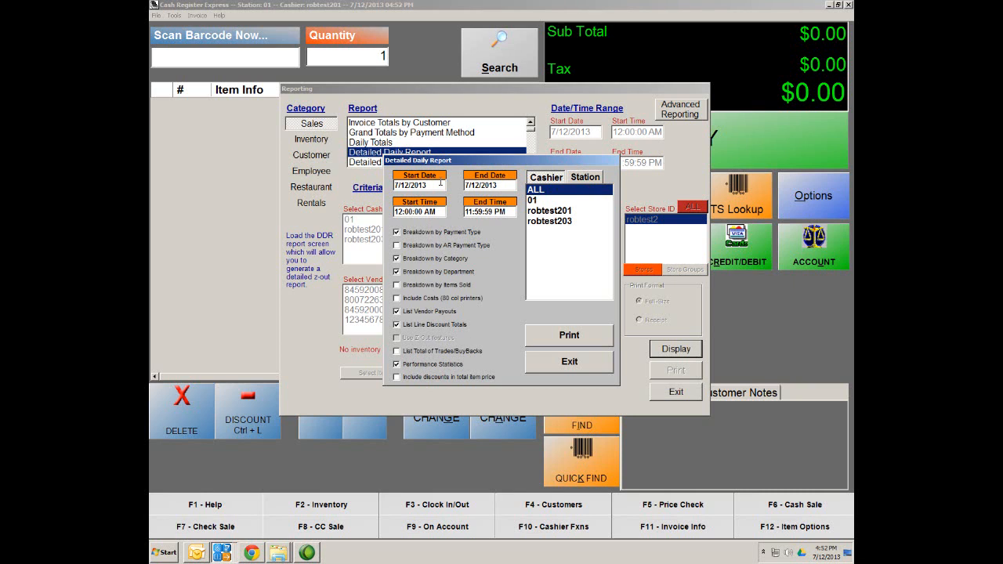
# Step: Review the start date and end time without changing them, then exit the Detailed Daily Report dialog
pyautogui.click(415, 185)
pyautogui.click(371, 426)
pyautogui.click(509, 212)
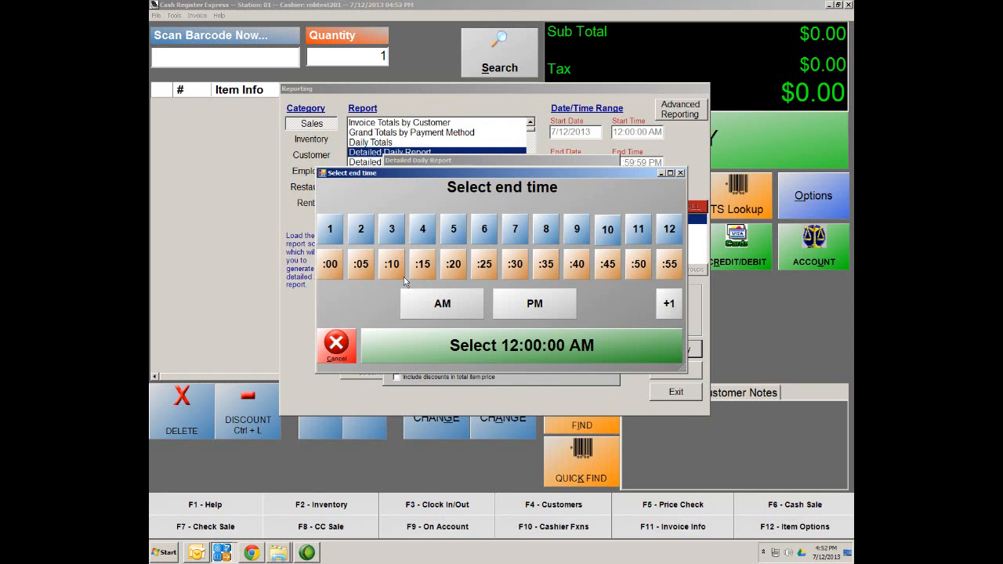
pyautogui.click(337, 360)
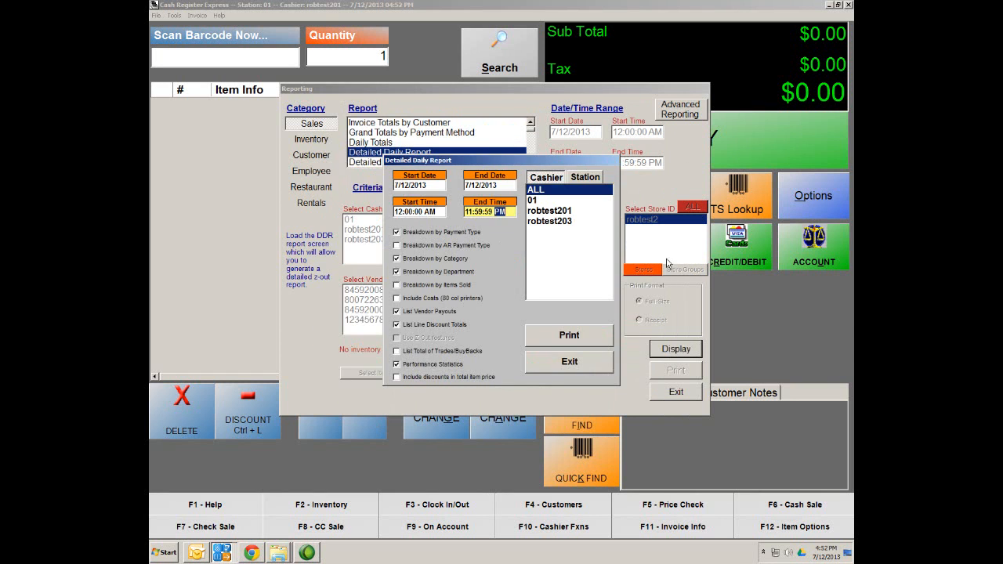
pyautogui.click(570, 362)
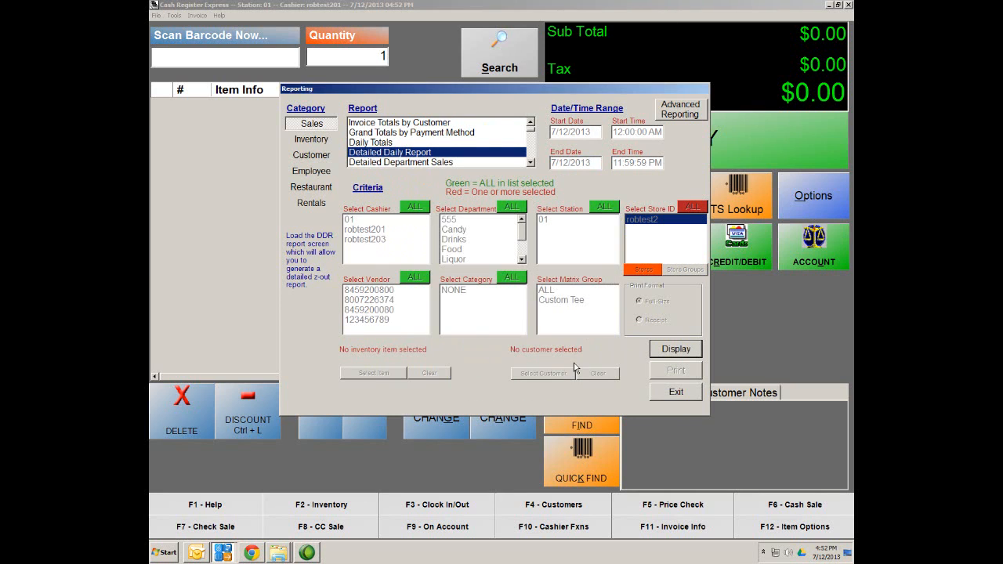
# Step: Exit Reporting, view the Credit Card Tips settlement screen, then exit it
pyautogui.click(665, 392)
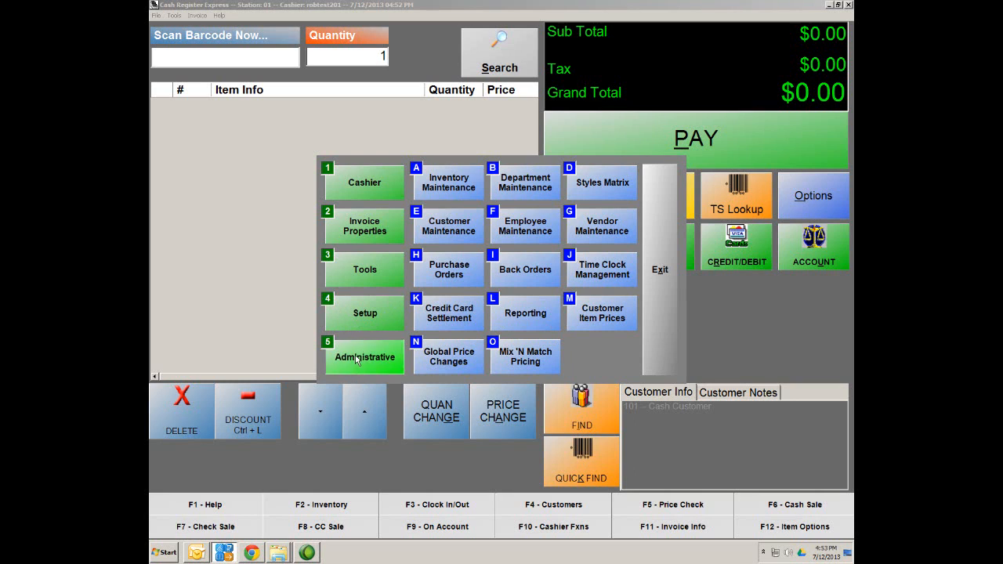
pyautogui.click(440, 325)
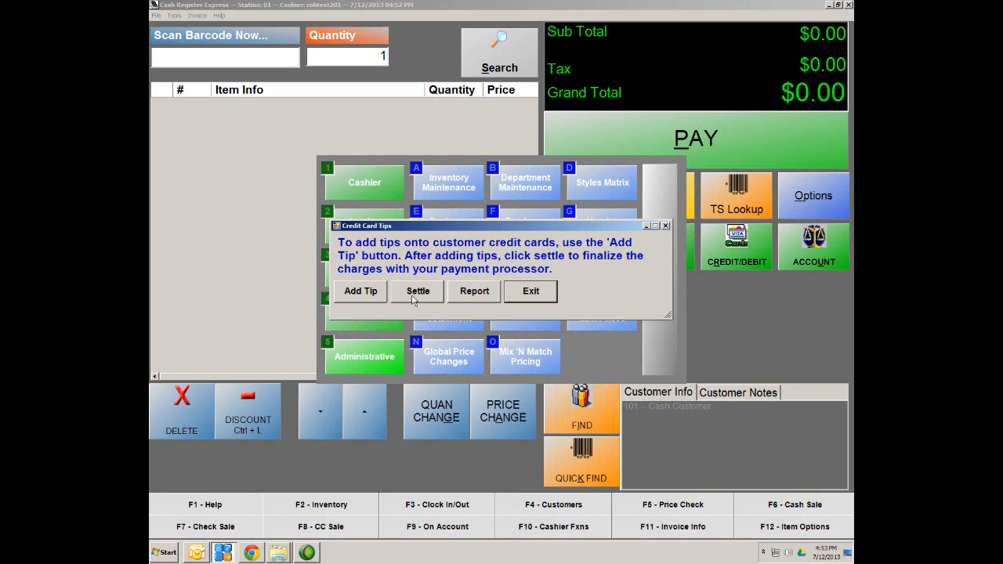
pyautogui.click(533, 293)
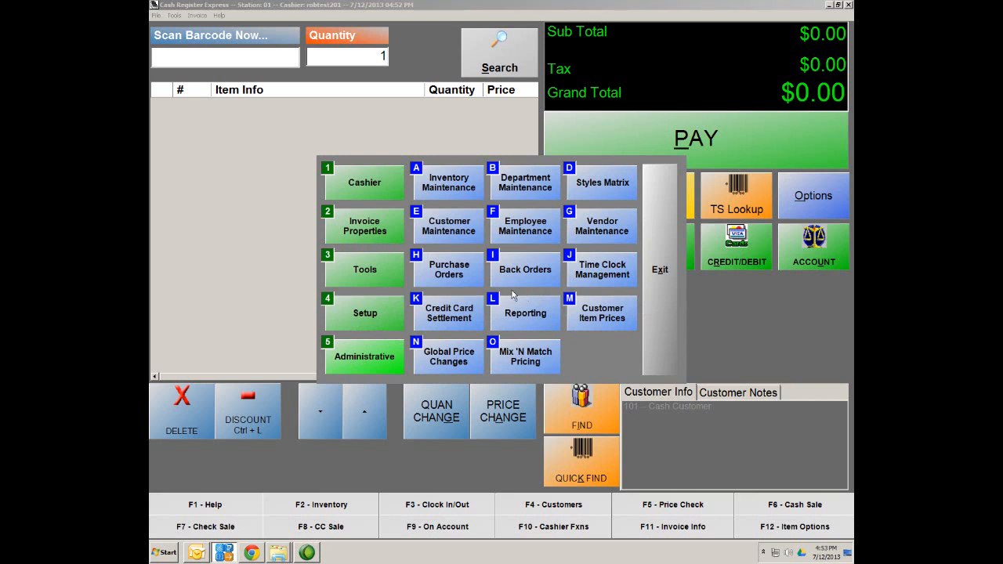
# Step: Enable Perform Batch Settlement On EndofDay in Payment Processing Other Options and update the setup
pyautogui.click(350, 315)
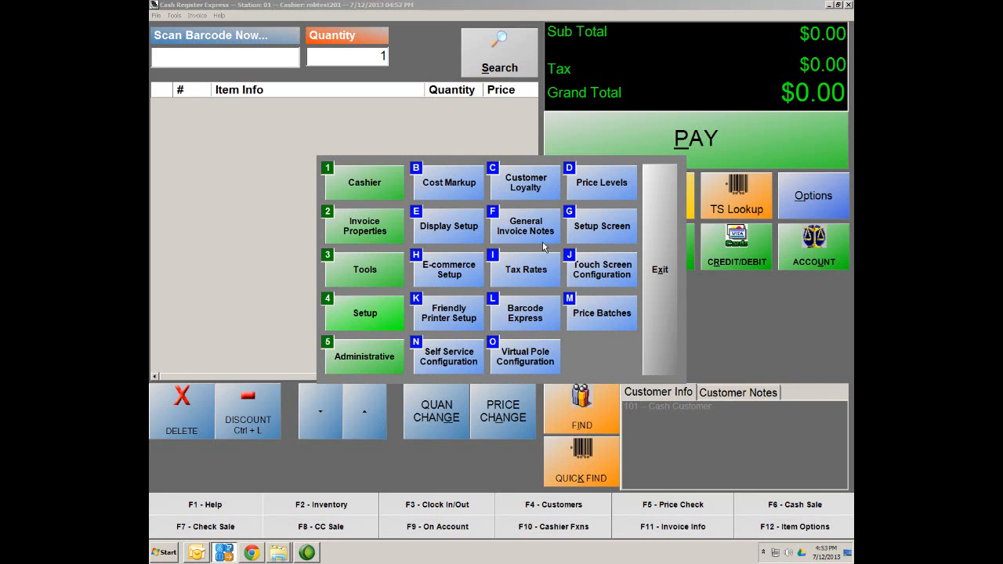
pyautogui.click(602, 230)
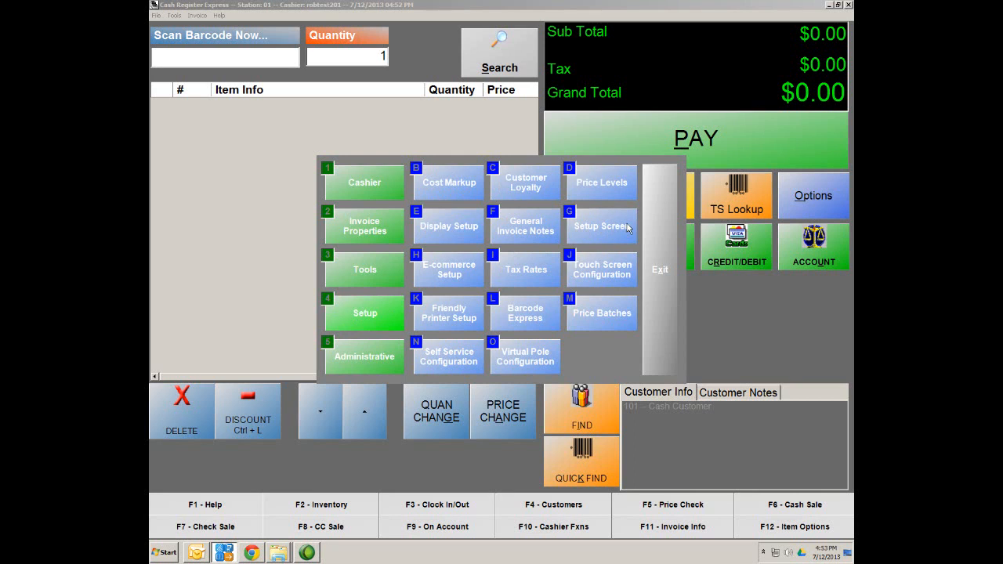
pyautogui.click(351, 149)
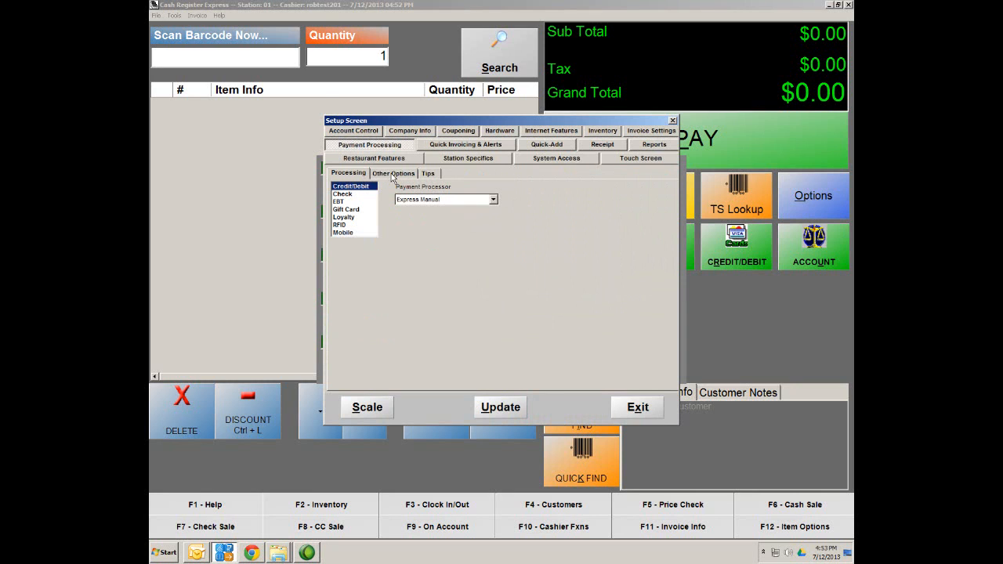
pyautogui.click(393, 174)
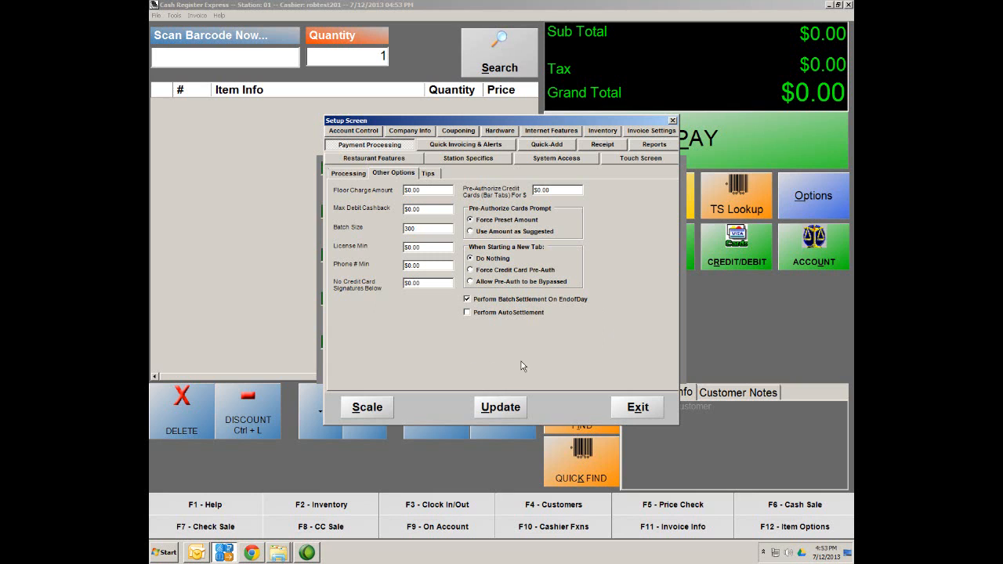
pyautogui.click(507, 409)
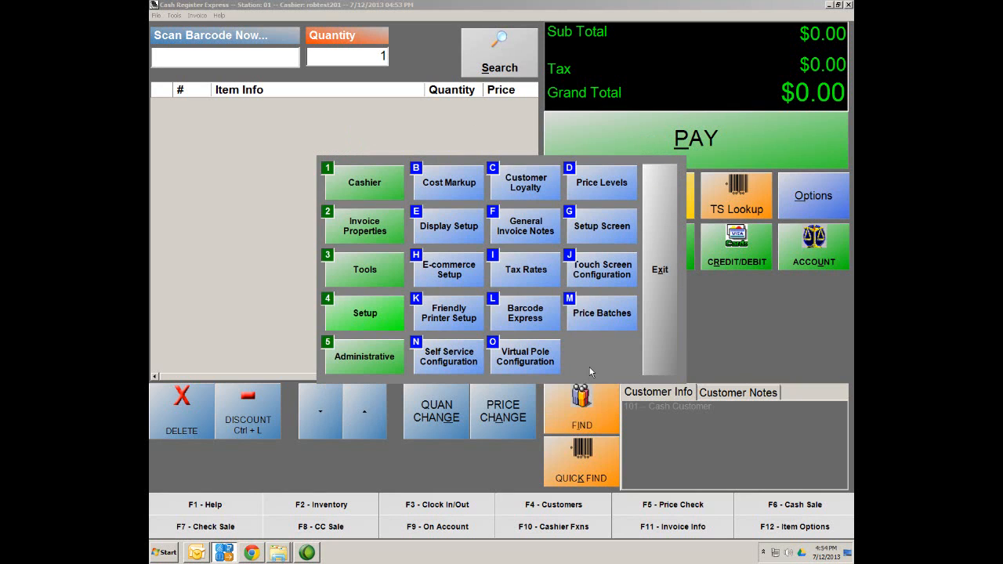
# Step: Close the function panel and sales register, returning to the Station 01 login screen
pyautogui.click(343, 272)
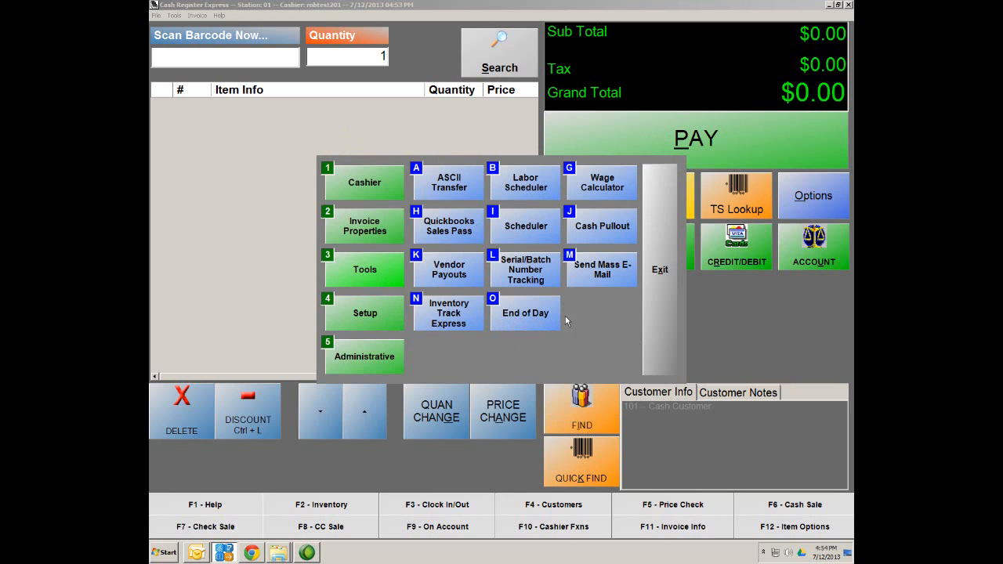
pyautogui.click(661, 286)
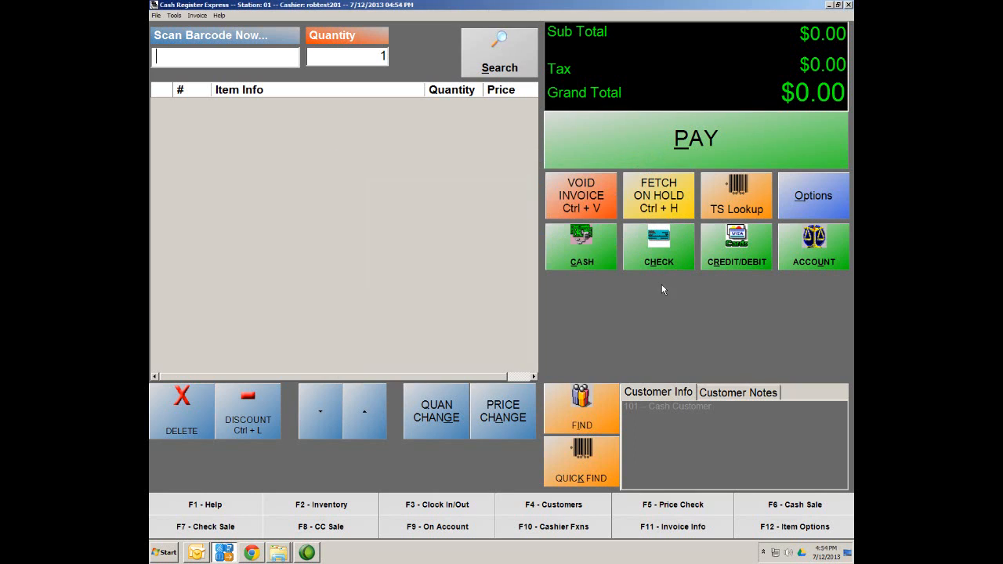
pyautogui.click(849, 5)
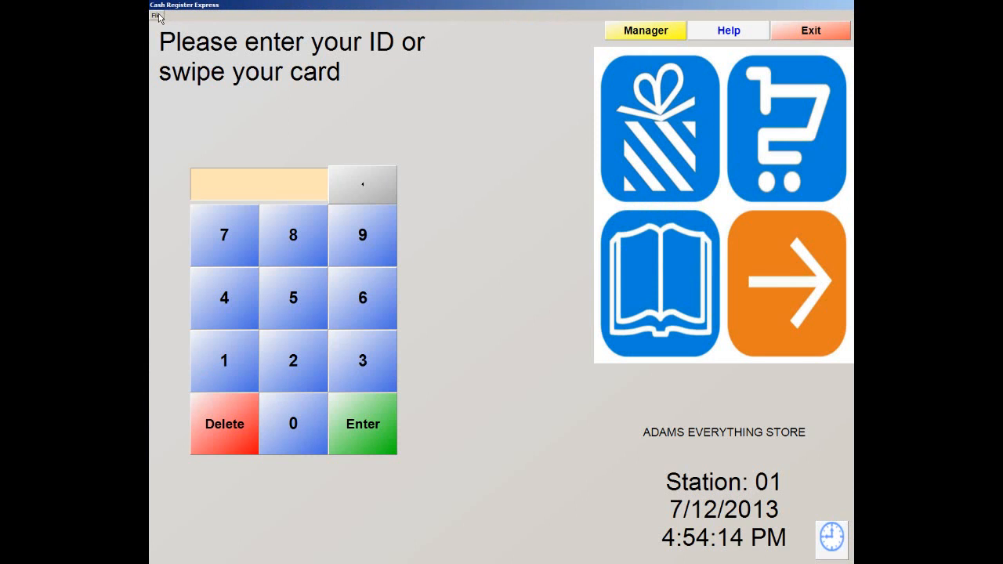
pyautogui.click(155, 15)
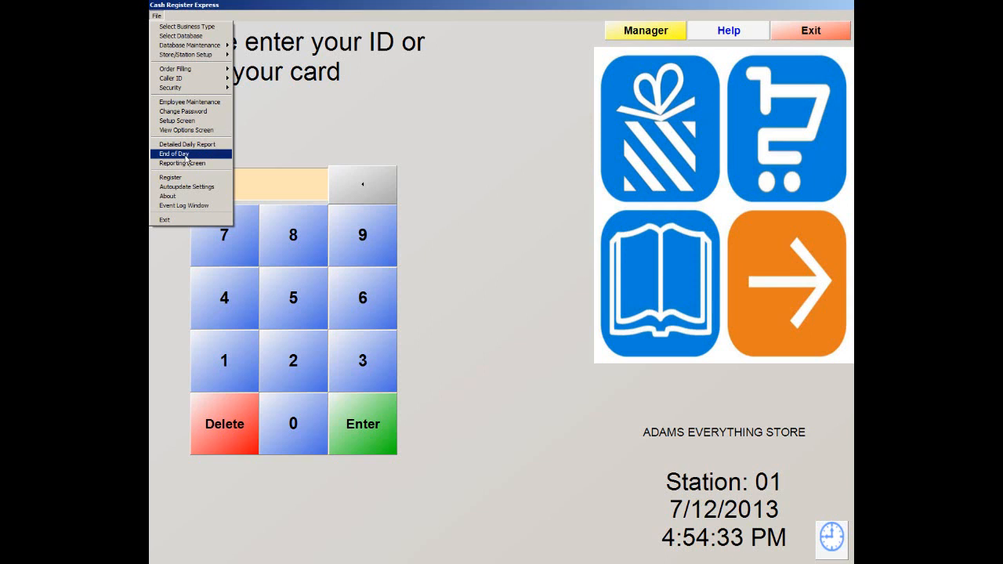
# Step: Run End of Day with the admin password, confirming the $25.68 deposit and dismissing the print notice
pyautogui.click(180, 153)
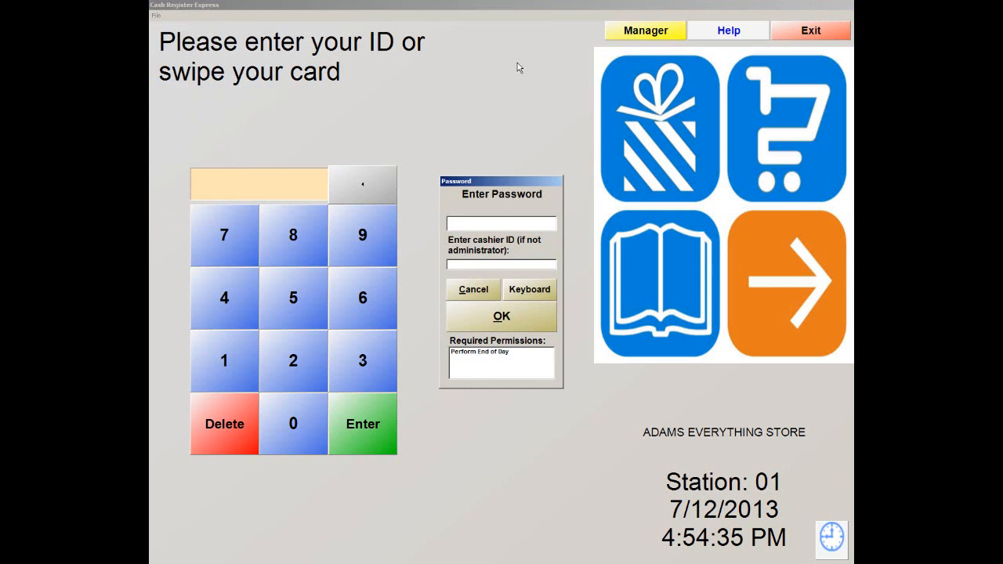
pyautogui.write('*****')
pyautogui.click(501, 323)
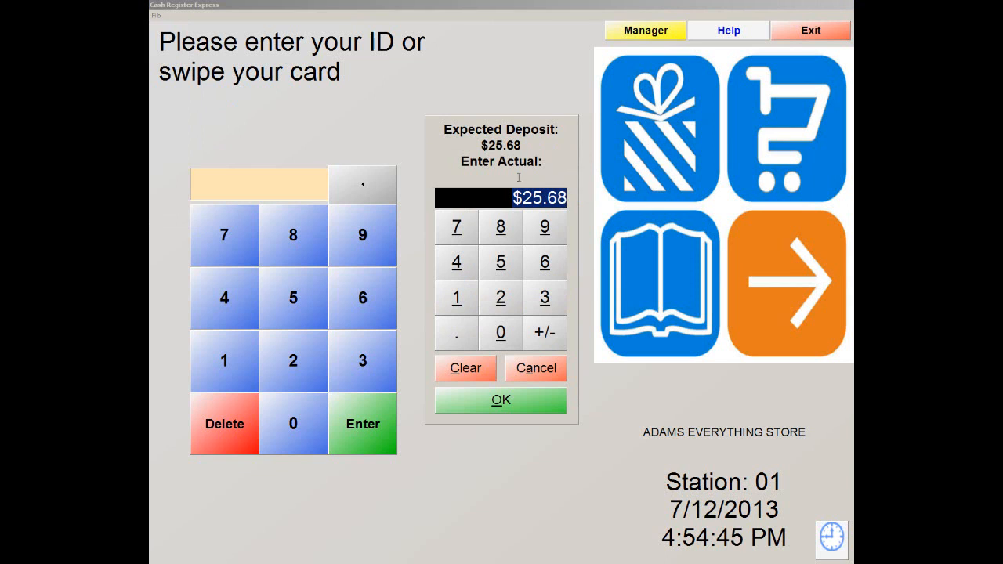
pyautogui.click(505, 401)
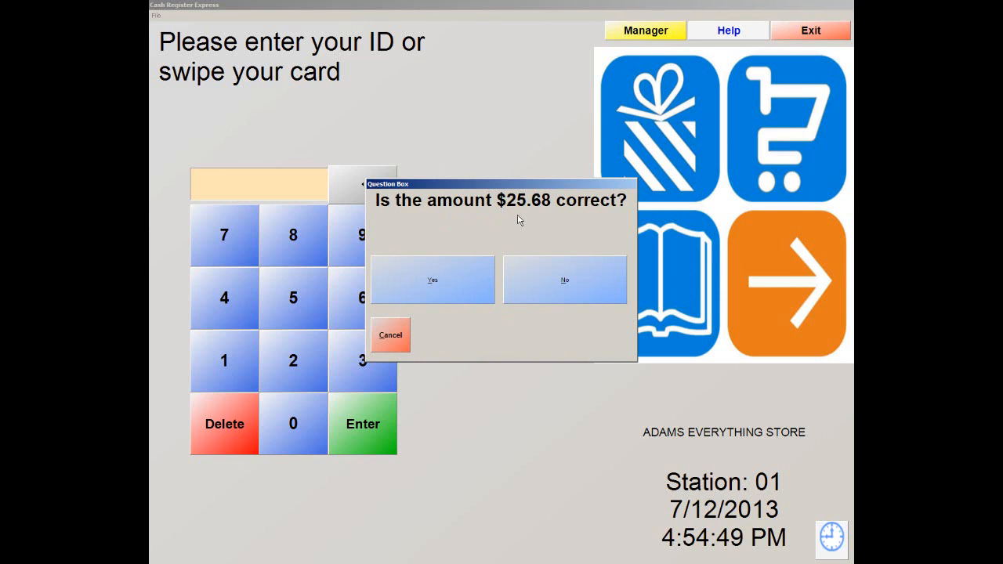
pyautogui.click(430, 274)
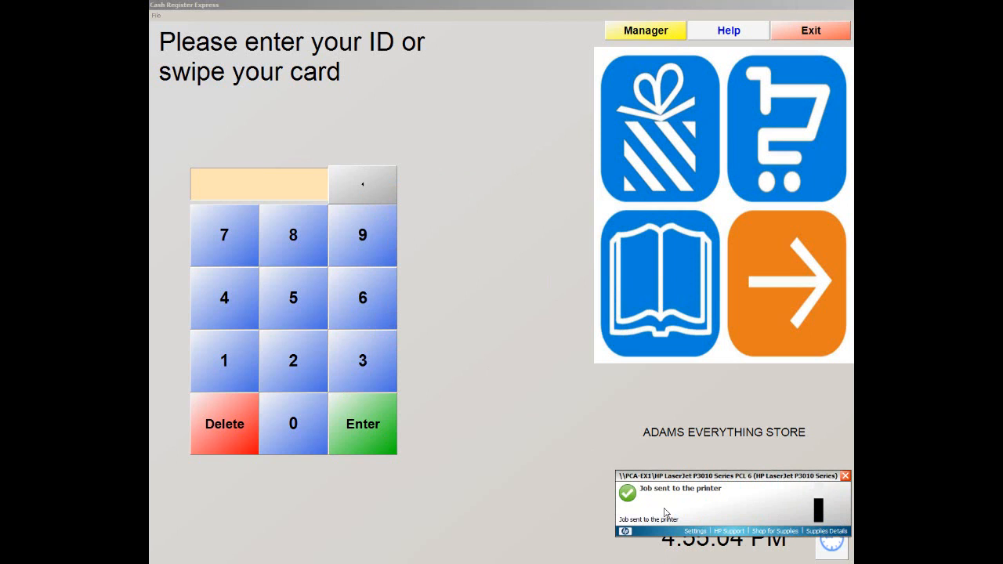
pyautogui.click(847, 477)
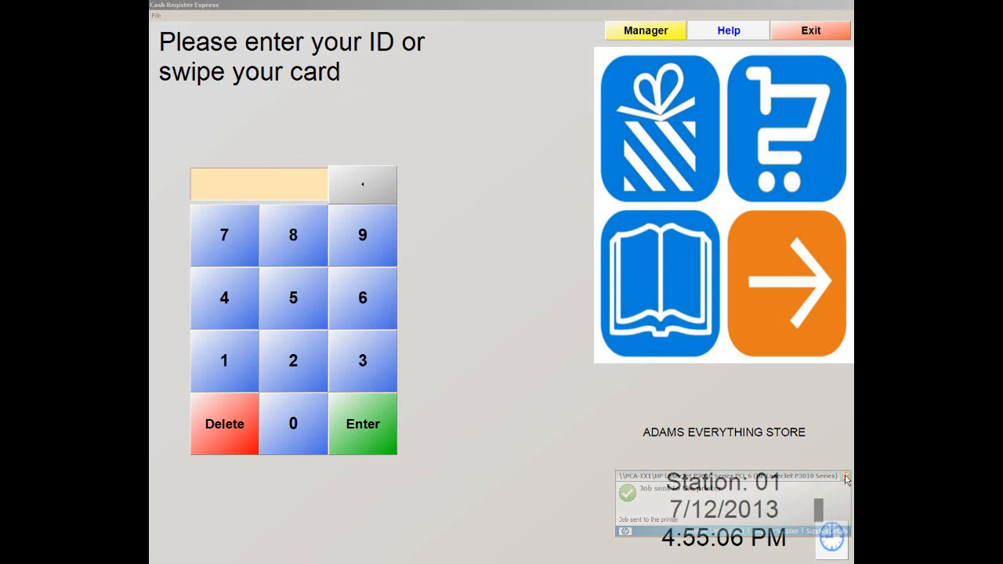
# Step: Start Backup Database from File > Database Maintenance and authorise it with the admin password
pyautogui.click(157, 16)
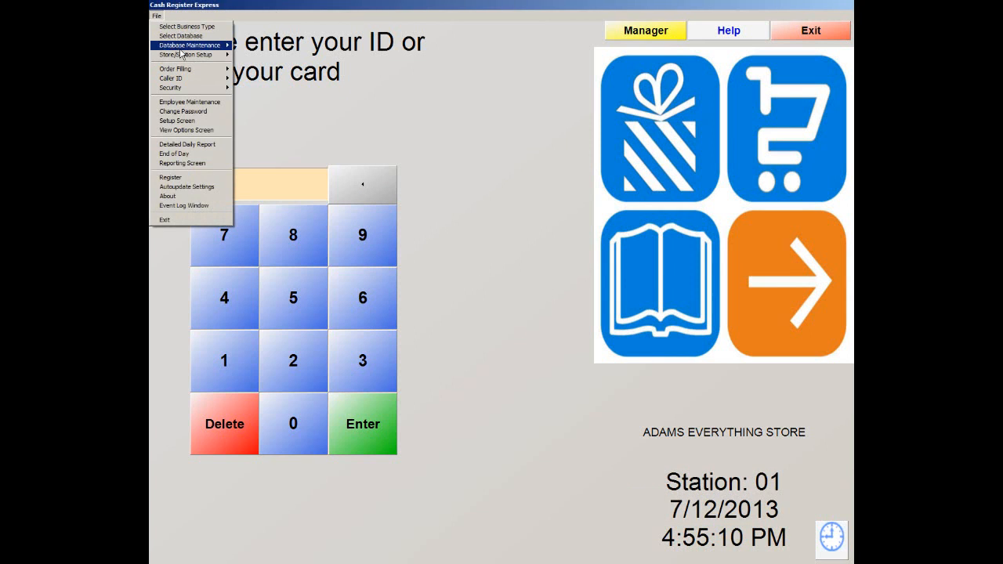
pyautogui.moveTo(185, 49)
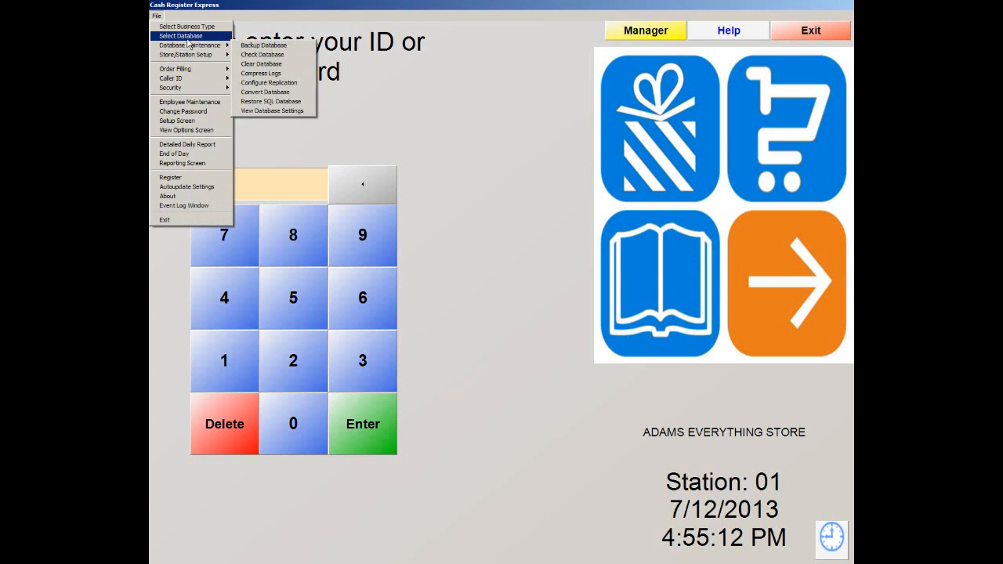
pyautogui.click(254, 47)
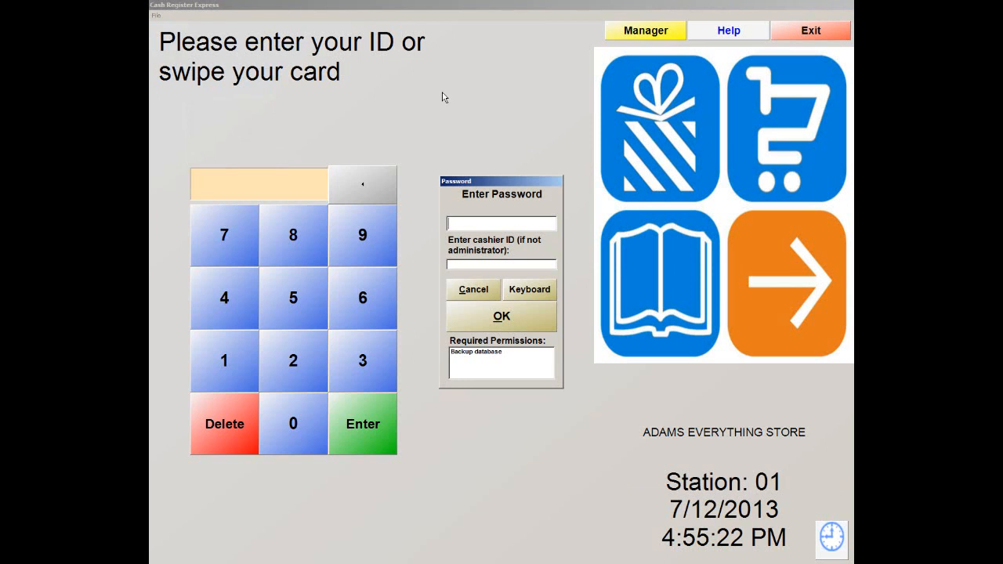
pyautogui.write('****')
pyautogui.press('Return')
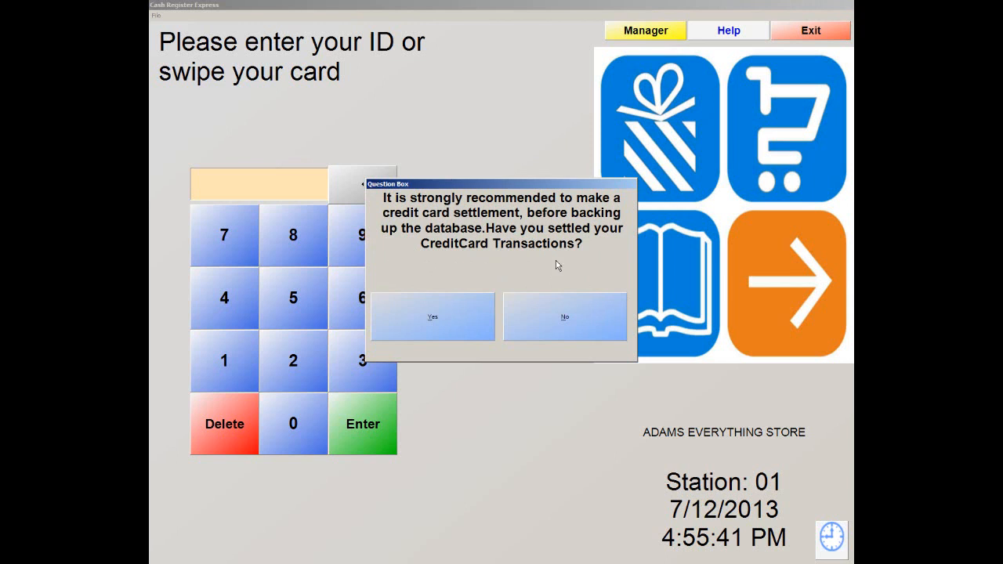
pyautogui.click(423, 332)
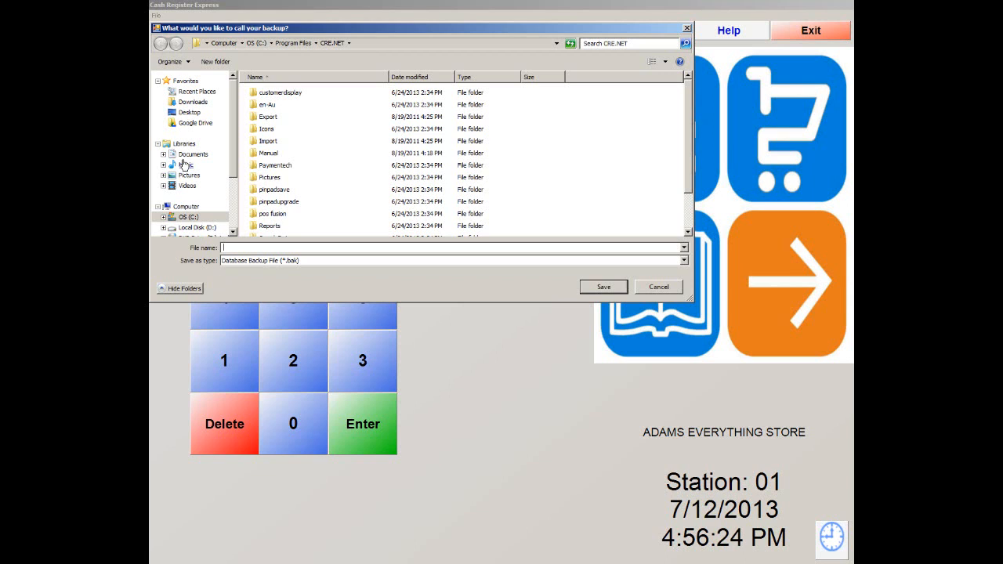
pyautogui.click(189, 114)
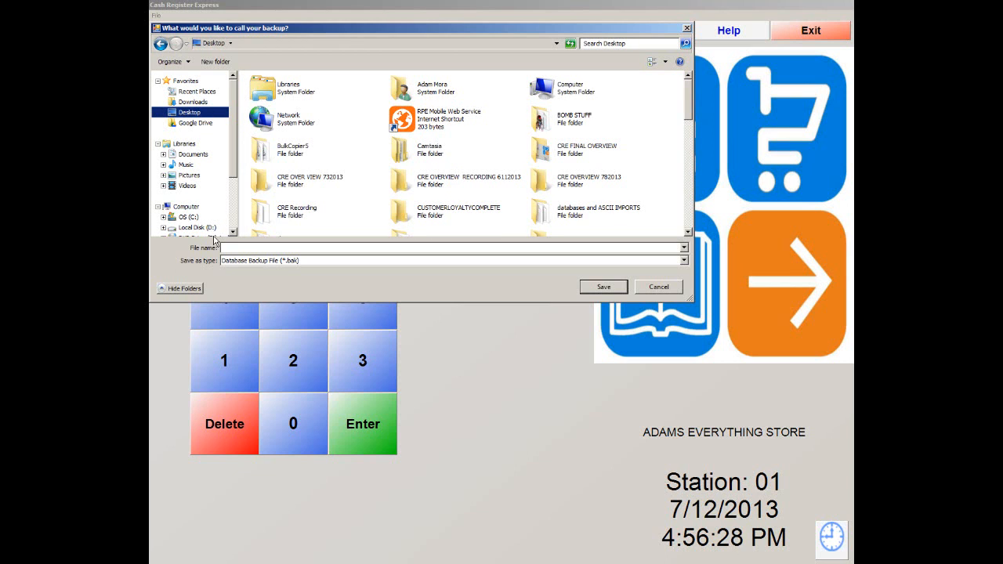
pyautogui.click(239, 247)
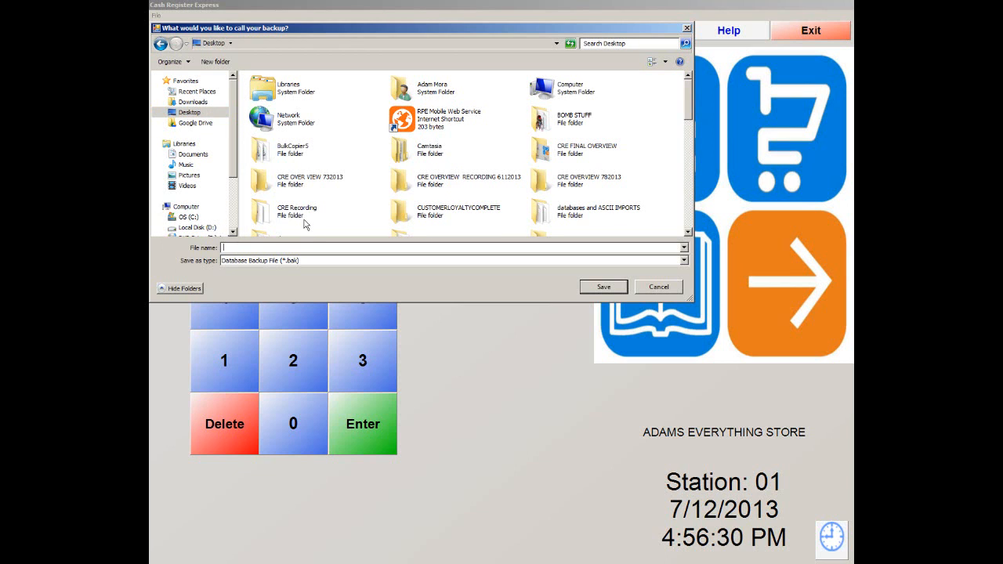
pyautogui.write('7122013')
pyautogui.write('456pm')
pyautogui.click(596, 288)
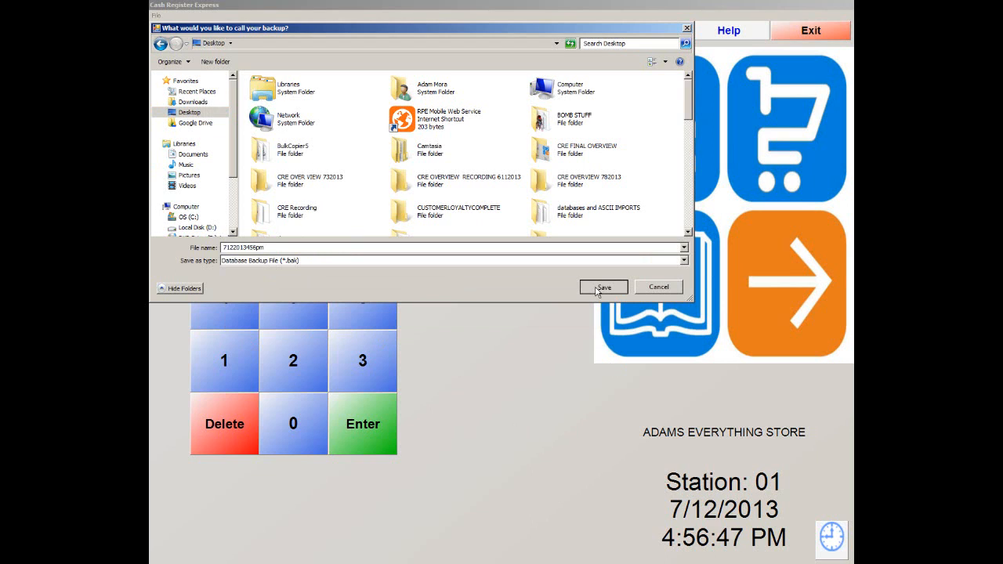